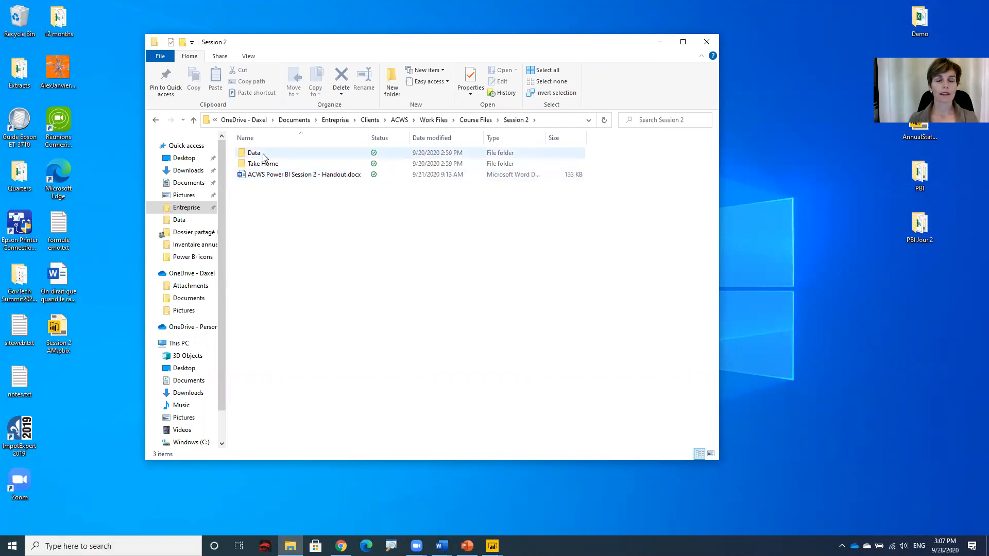
# Look through the files in the Session 2 Data folder, return to its parent folder and minimize the window
pyautogui.click(257, 155)
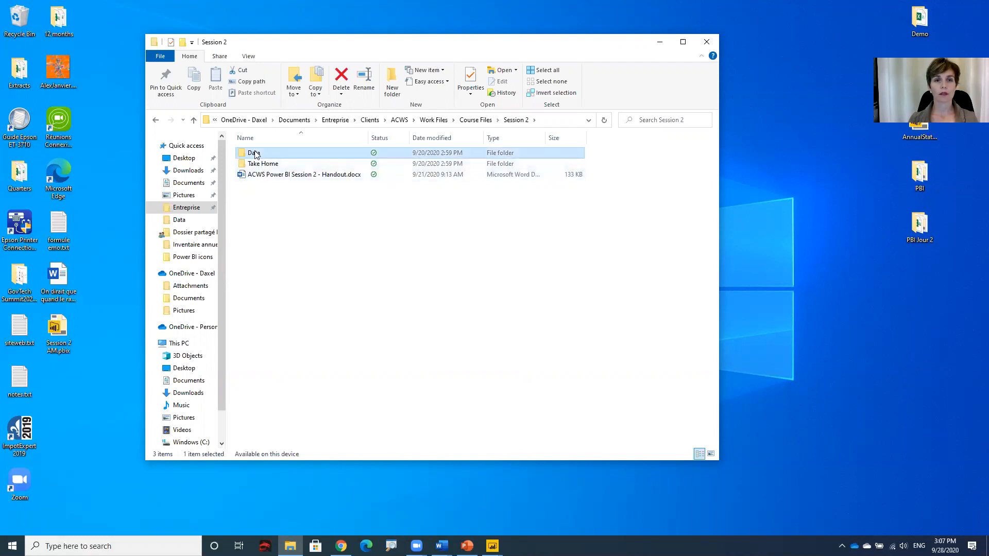
pyautogui.doubleClick(256, 154)
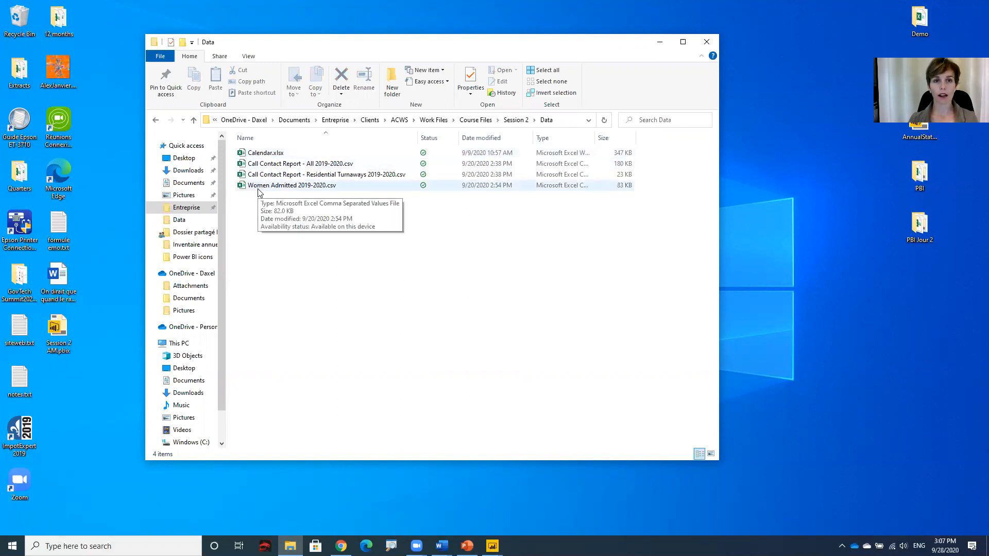
pyautogui.click(192, 123)
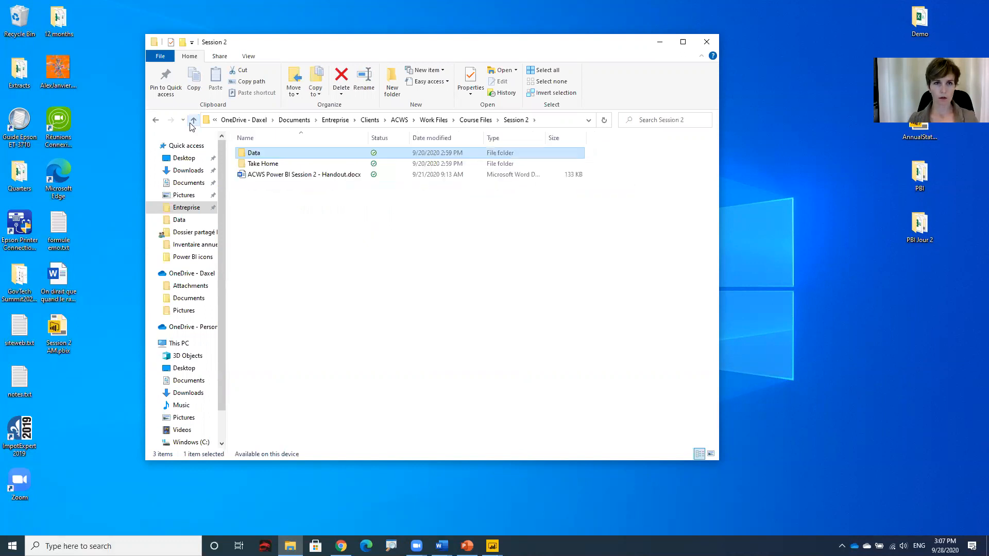
pyautogui.click(652, 46)
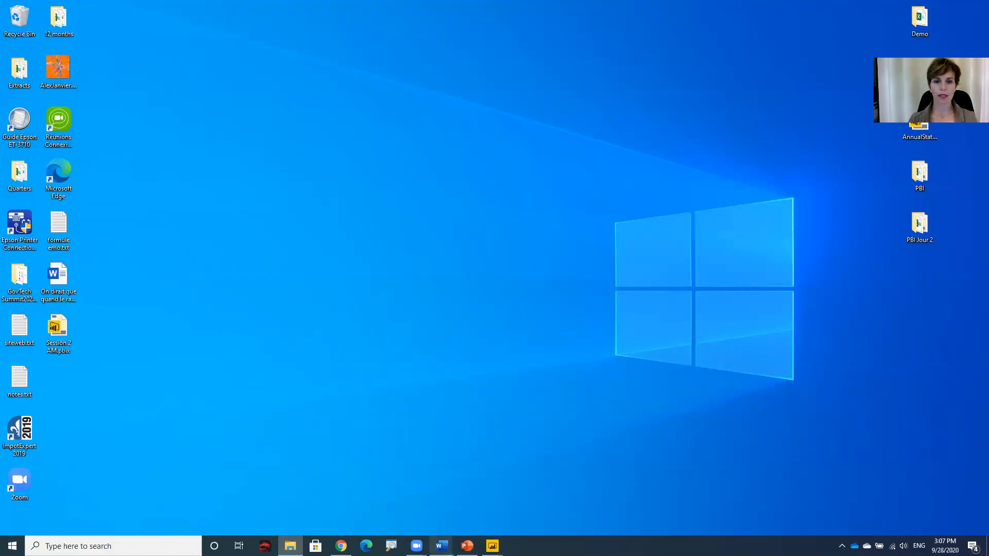
# Switch to the Session 1 handout in Word and review the Take Home 1 instructions, including the data file and date range
pyautogui.click(448, 543)
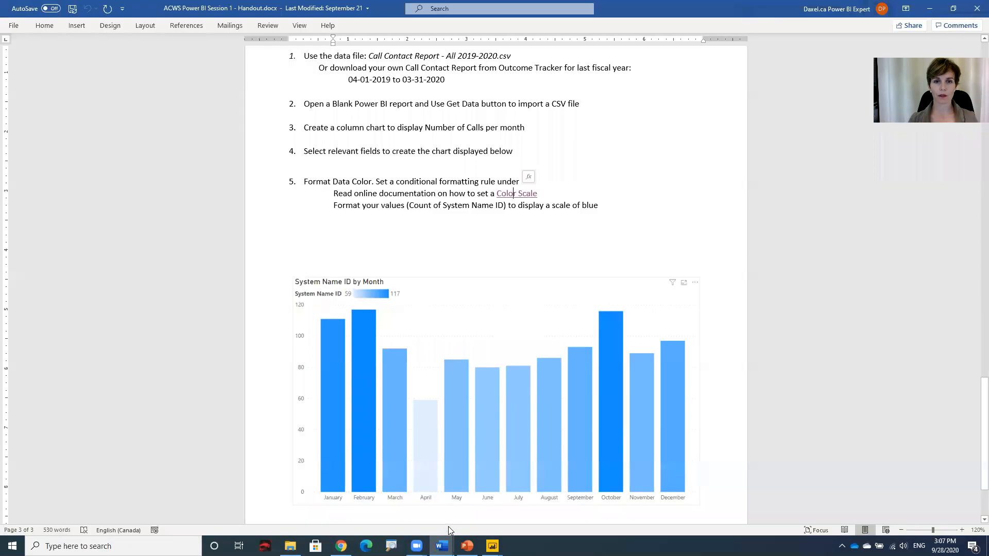
pyautogui.scroll(1, 675, 386)
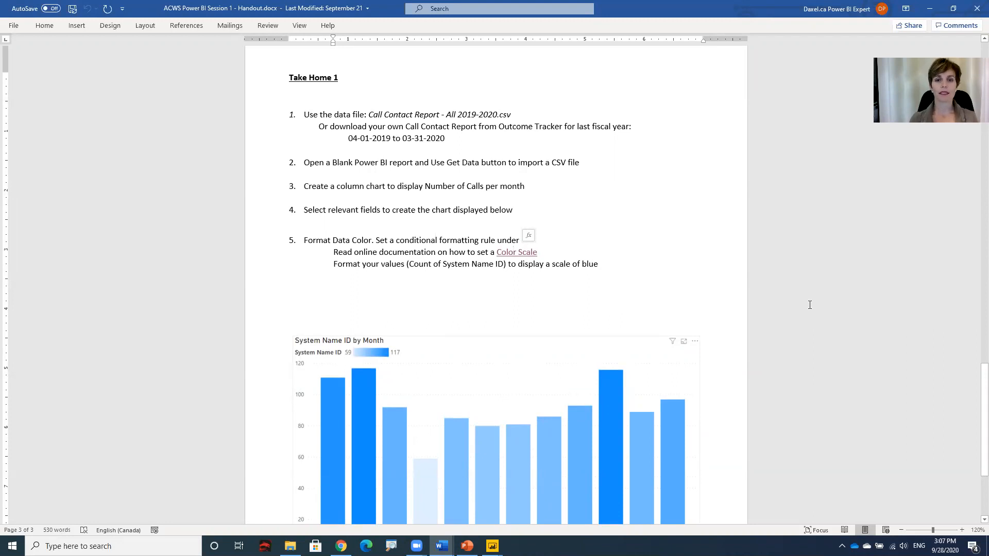
pyautogui.scroll(-2, 779, 312)
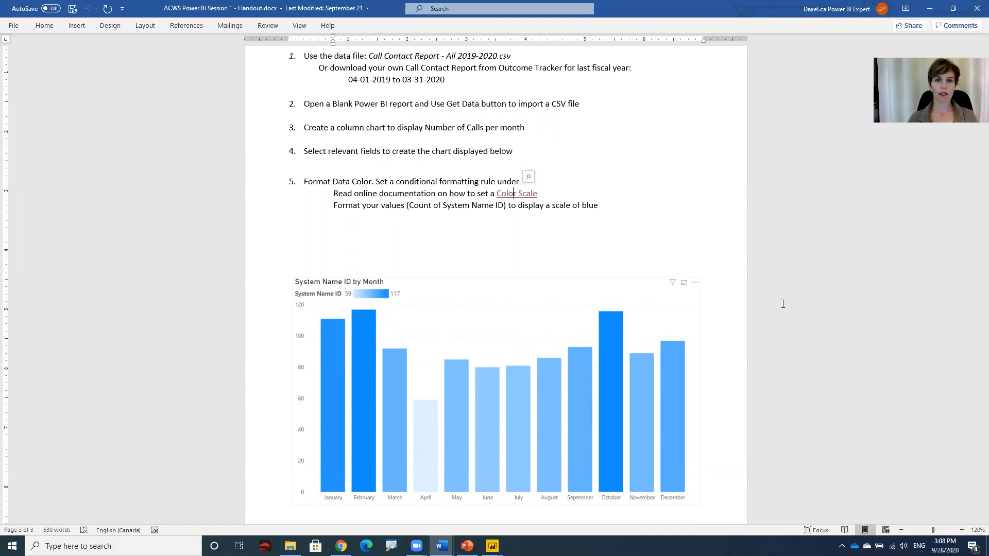
pyautogui.scroll(1, 783, 303)
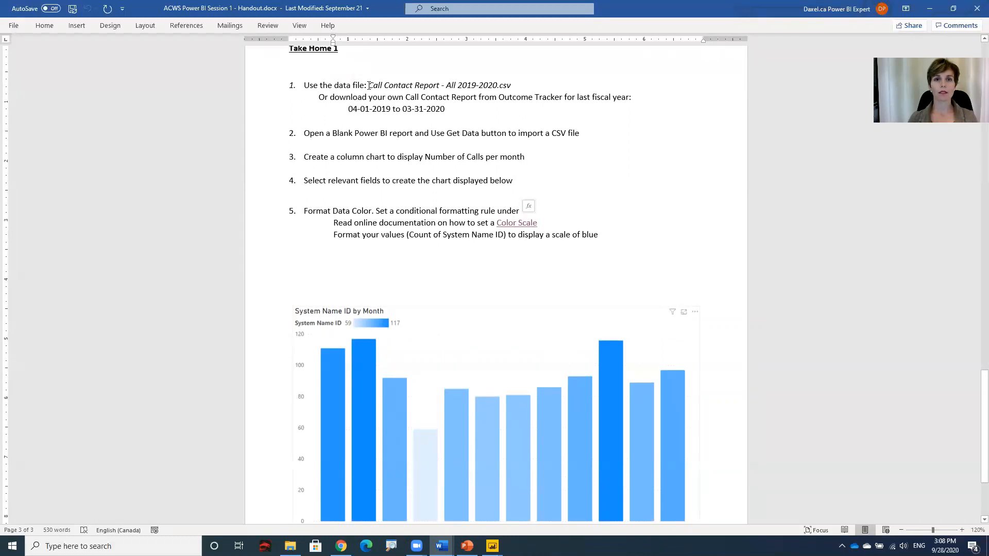
pyautogui.moveTo(369, 85); pyautogui.dragTo(510, 79)
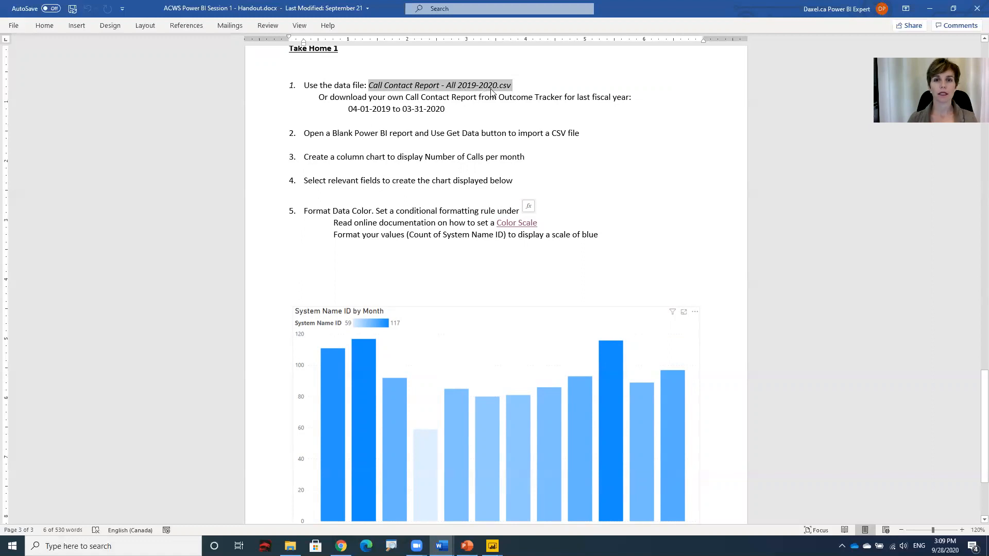
pyautogui.moveTo(455, 108); pyautogui.dragTo(348, 110)
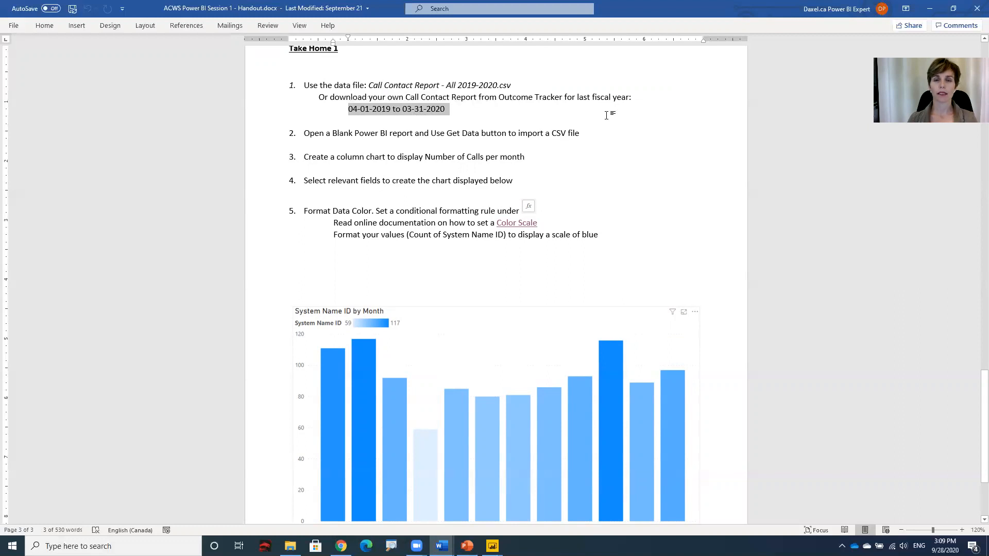
pyautogui.moveTo(513, 86); pyautogui.dragTo(369, 86)
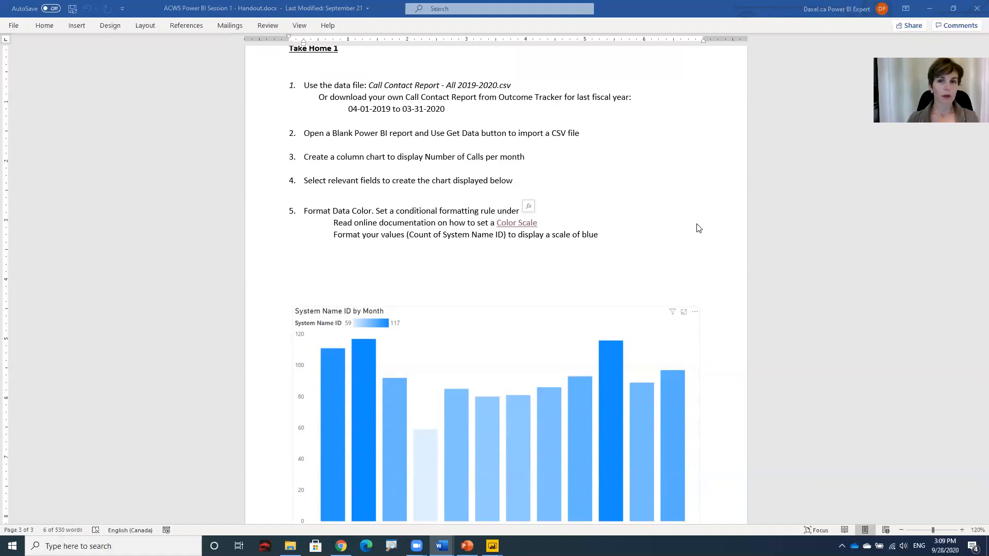
pyautogui.click(925, 10)
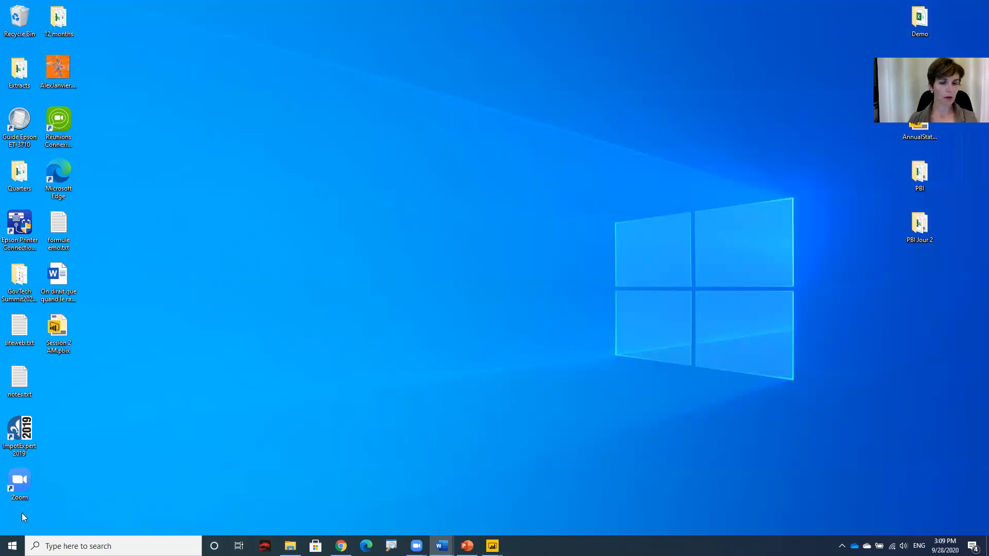
# Launch Power BI Desktop and dismiss its start screen to work in a blank report
pyautogui.click(114, 546)
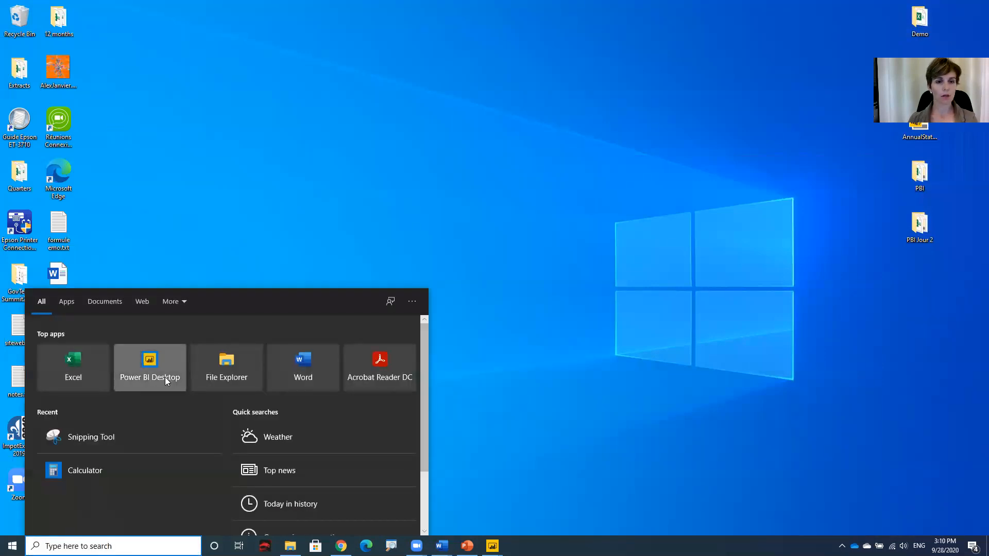
pyautogui.click(162, 368)
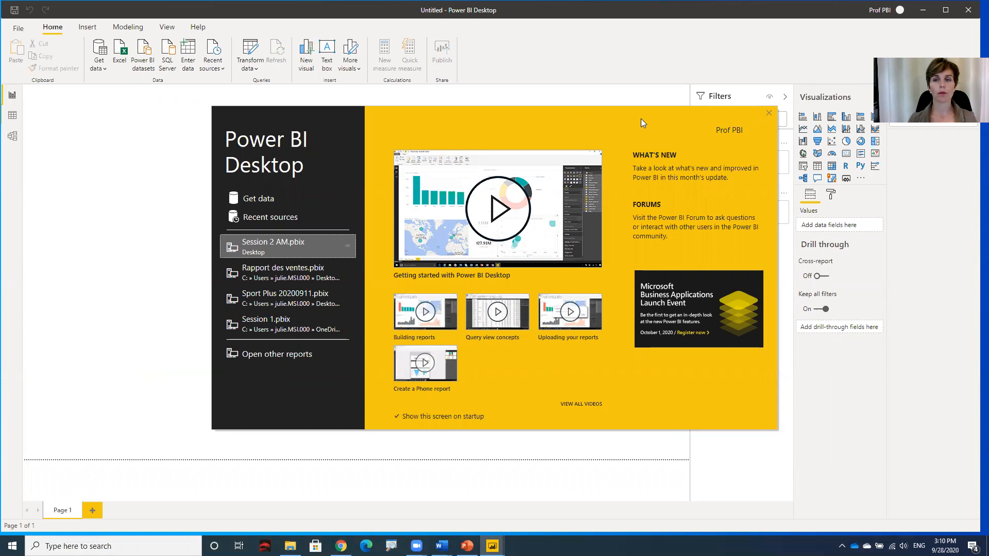
pyautogui.click(768, 113)
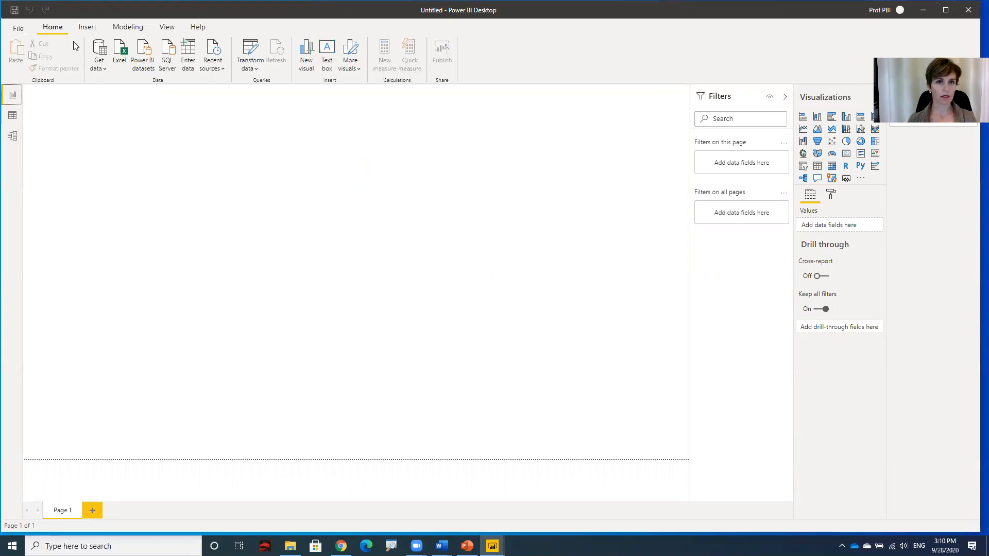
# Import and load the text file Call Contact Report - All 2019-2020.csv from the Session 1 Take Home folder
pyautogui.click(105, 73)
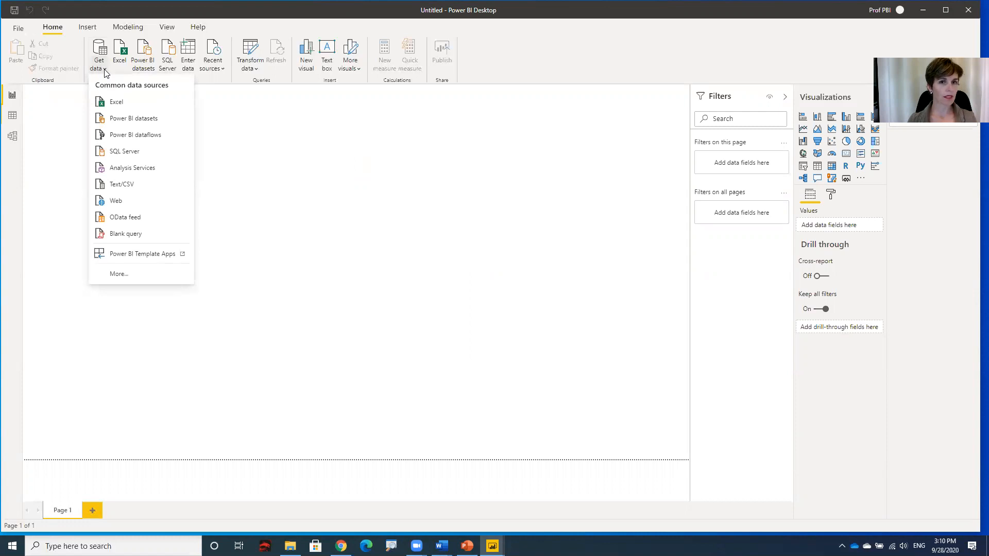
pyautogui.click(133, 186)
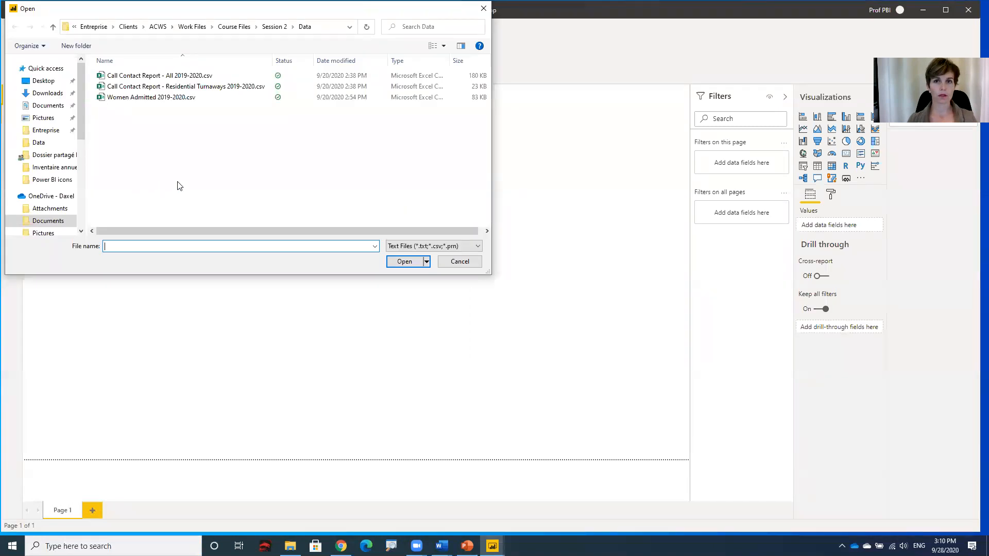
pyautogui.click(242, 28)
pyautogui.doubleClick(113, 77)
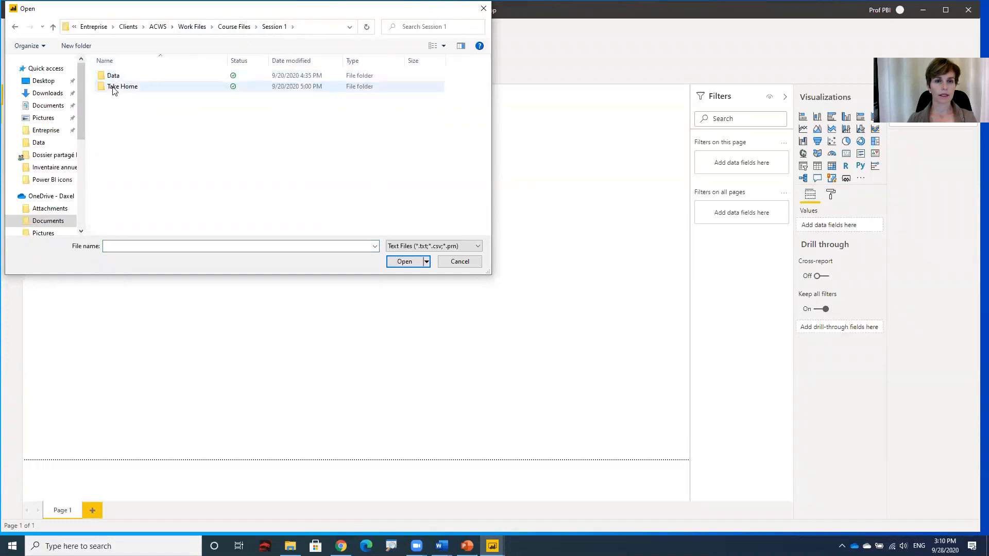
pyautogui.doubleClick(115, 87)
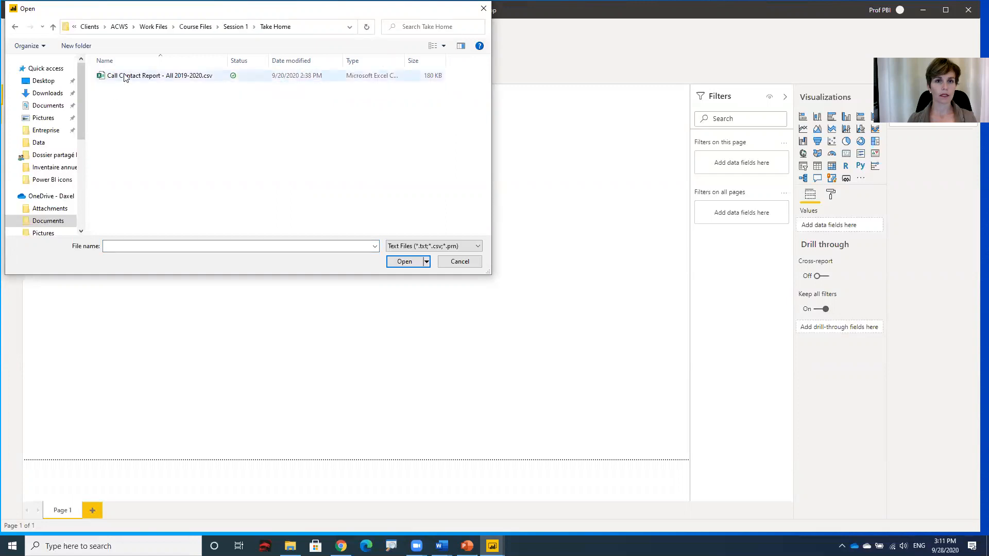
pyautogui.click(125, 77)
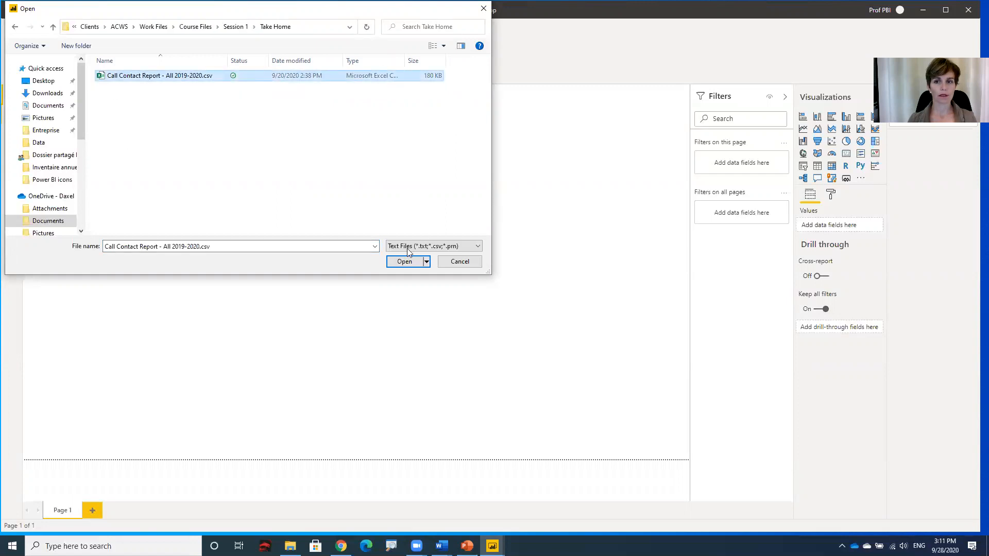
pyautogui.click(403, 262)
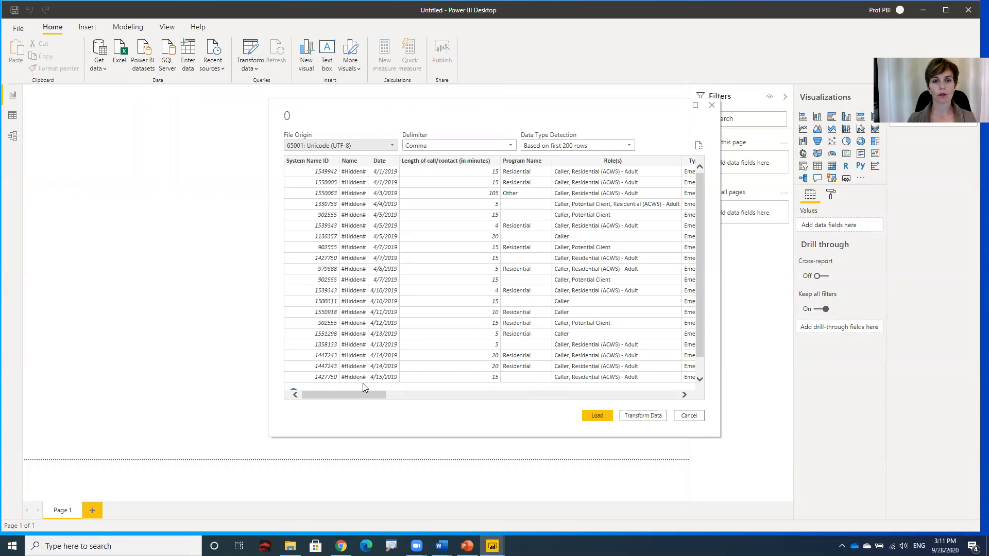
pyautogui.moveTo(364, 394); pyautogui.dragTo(342, 404)
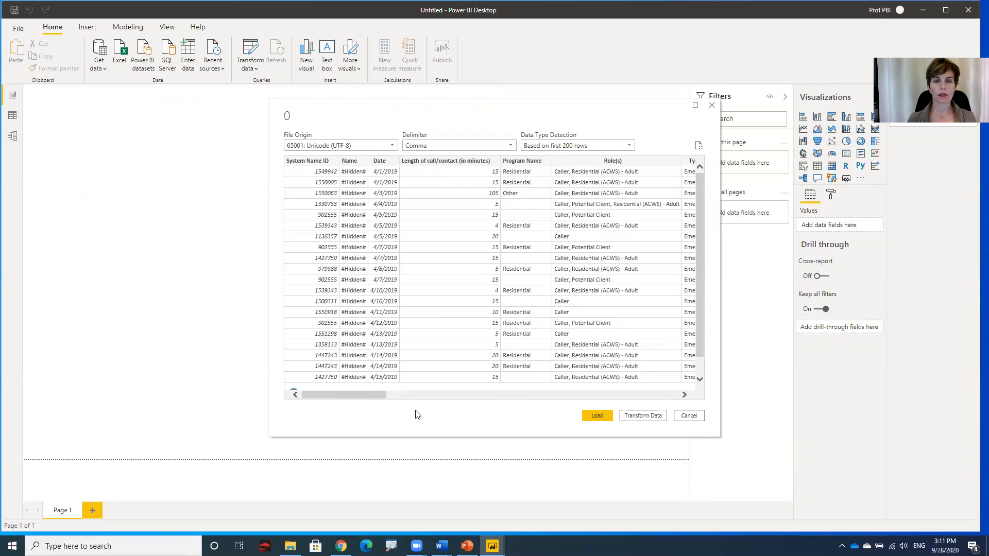
pyautogui.click(590, 421)
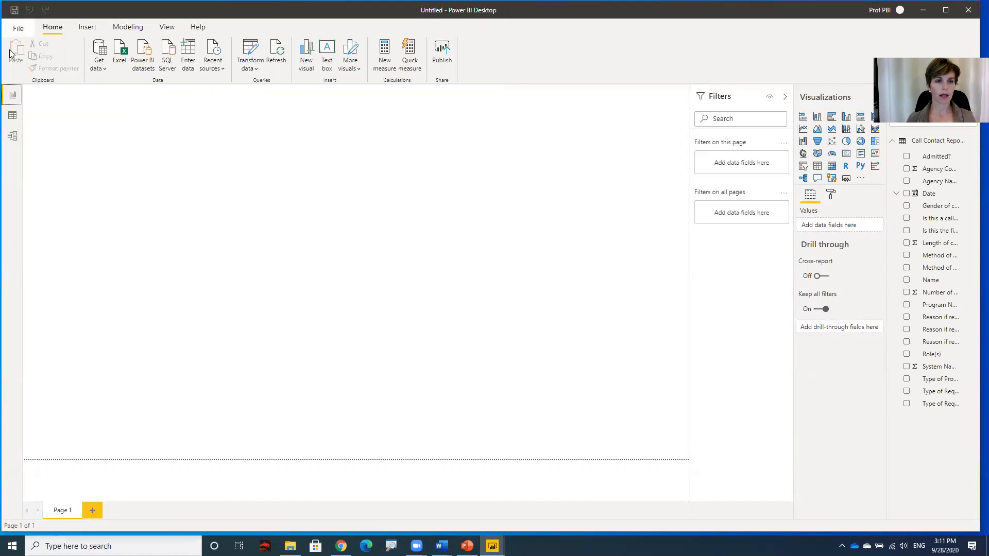
# Examine the rows of the loaded call contact table in the data view and return to the report view
pyautogui.click(12, 115)
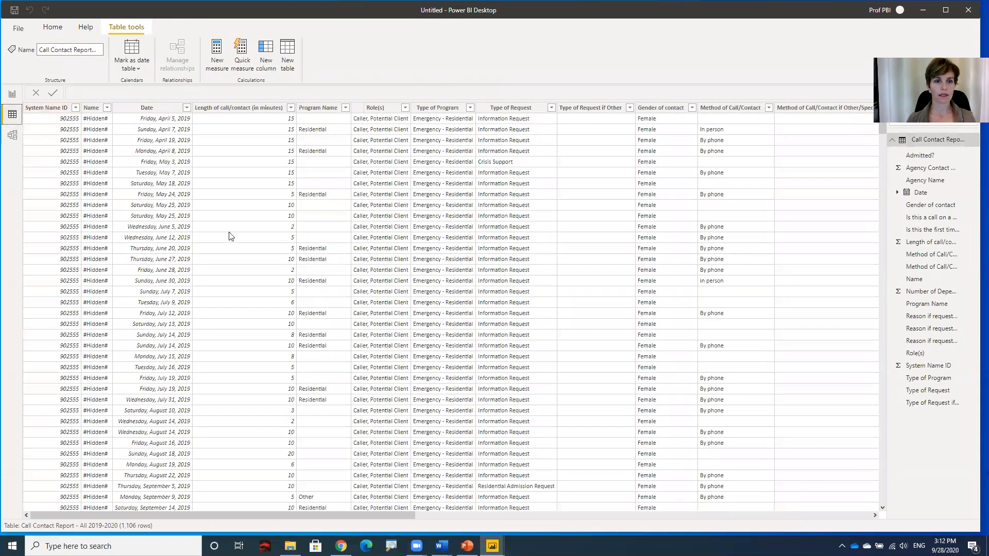
pyautogui.scroll(-8, 230, 237)
pyautogui.scroll(-20, 230, 237)
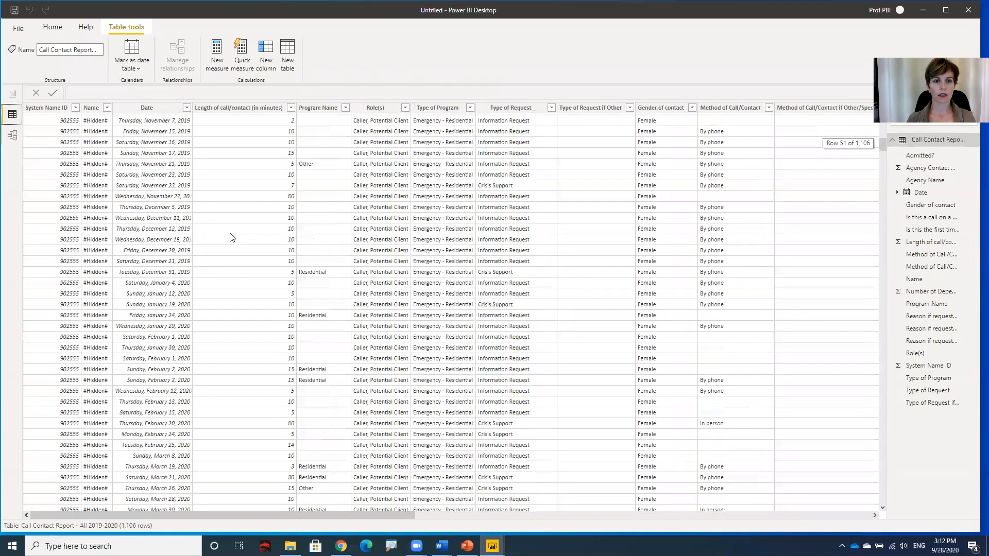
pyautogui.scroll(20, 252, 268)
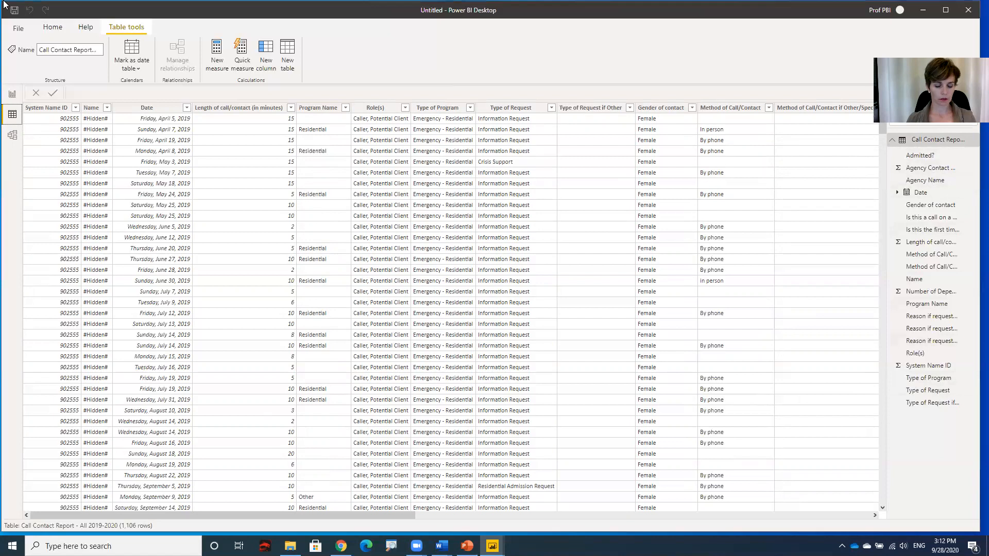
pyautogui.click(11, 96)
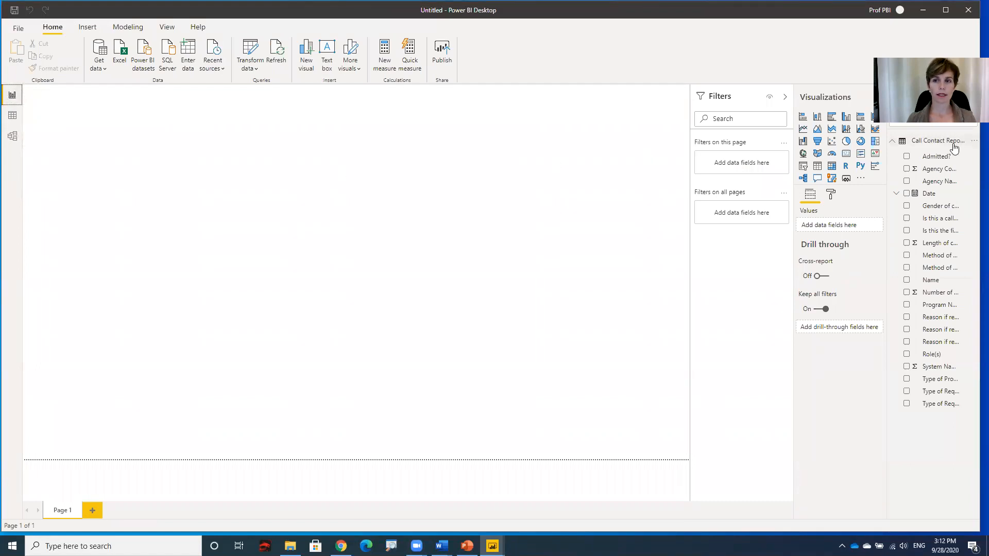
pyautogui.moveTo(955, 148)
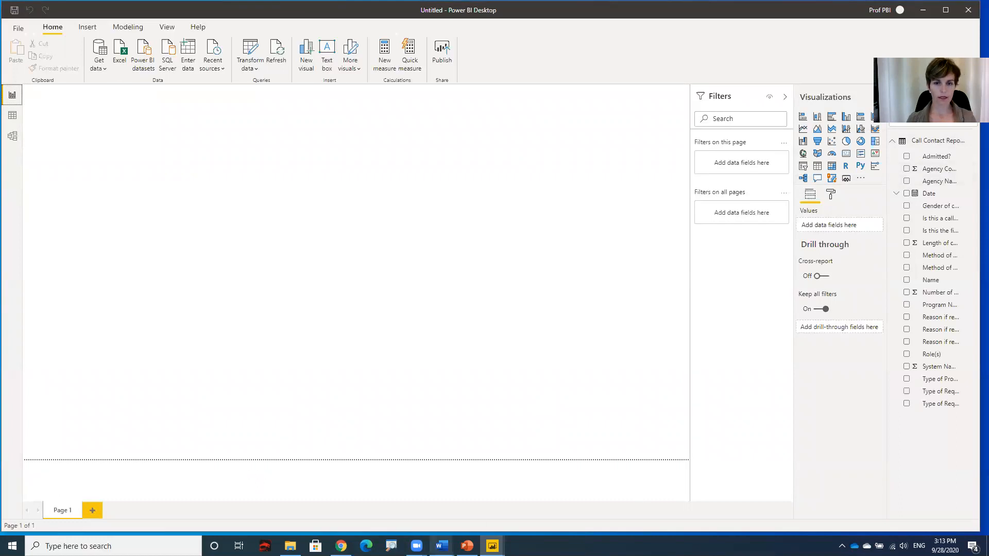
# Check the handout in Word for the System Name ID by Month example chart, then return to the Power BI report
pyautogui.moveTo(442, 545)
pyautogui.click(479, 505)
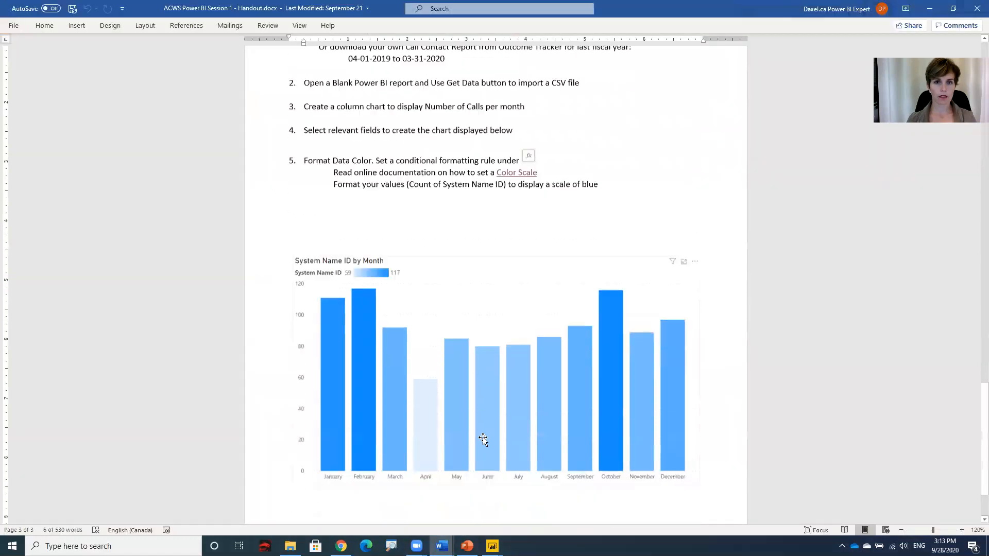
pyautogui.scroll(-1, 483, 439)
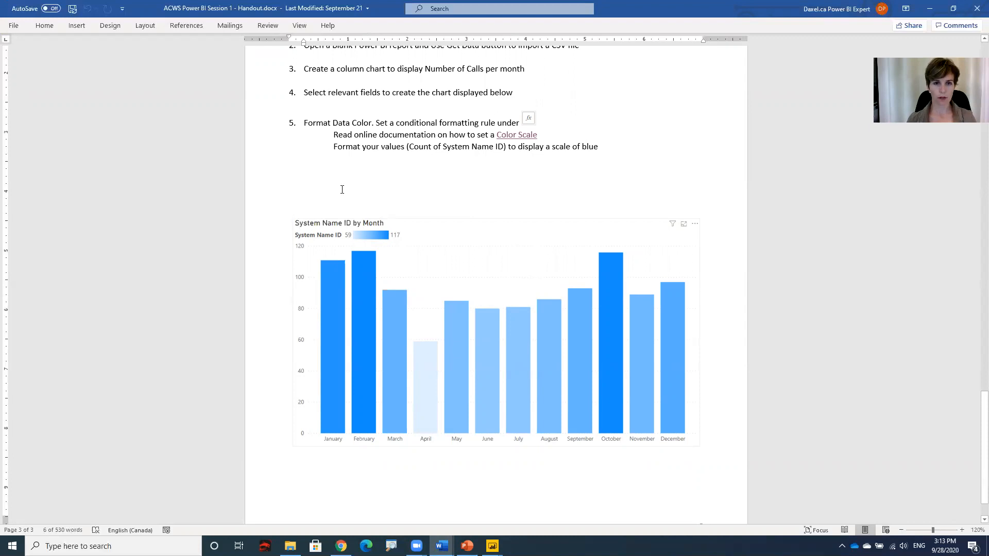
pyautogui.click(929, 9)
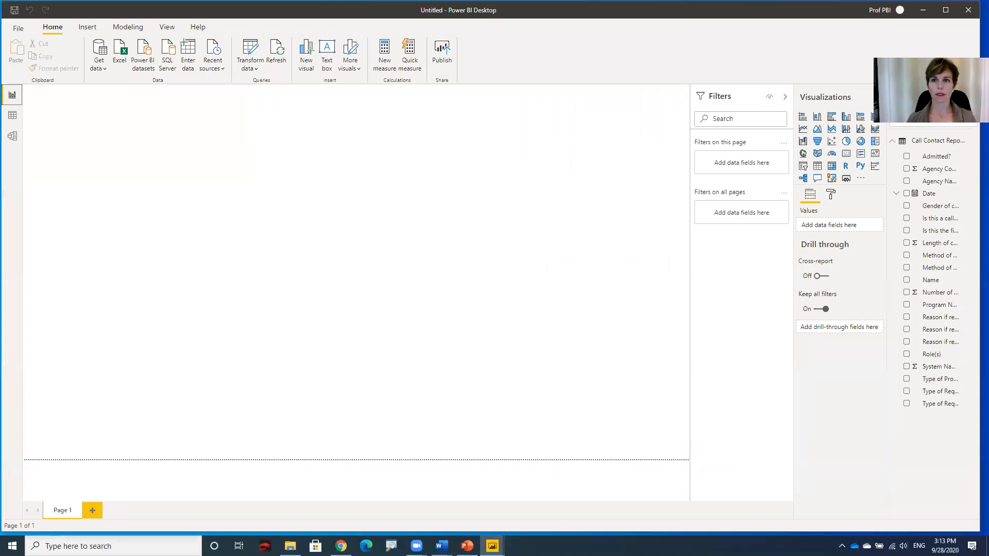
# Add a stacked column chart to the page with Month from the Date hierarchy as its axis
pyautogui.click(818, 117)
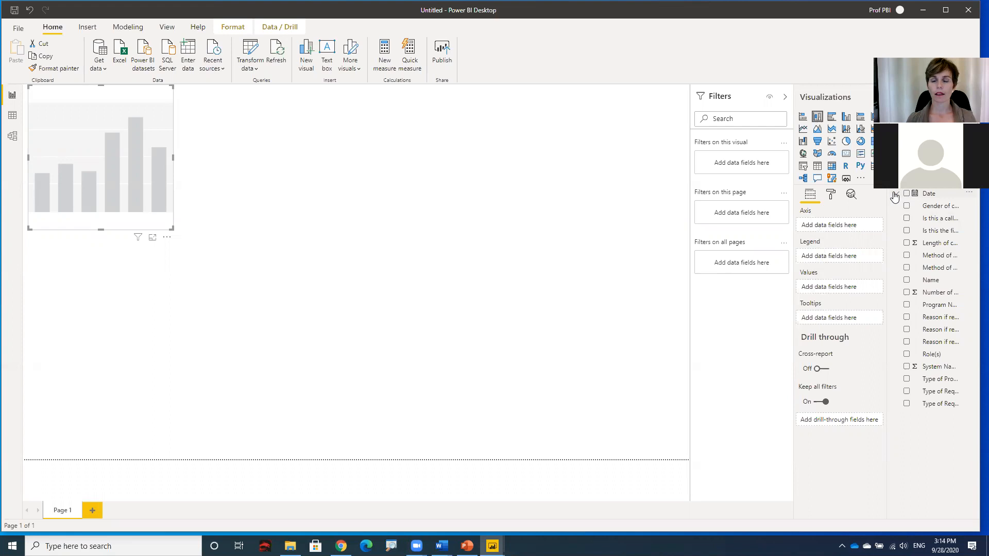
pyautogui.click(895, 195)
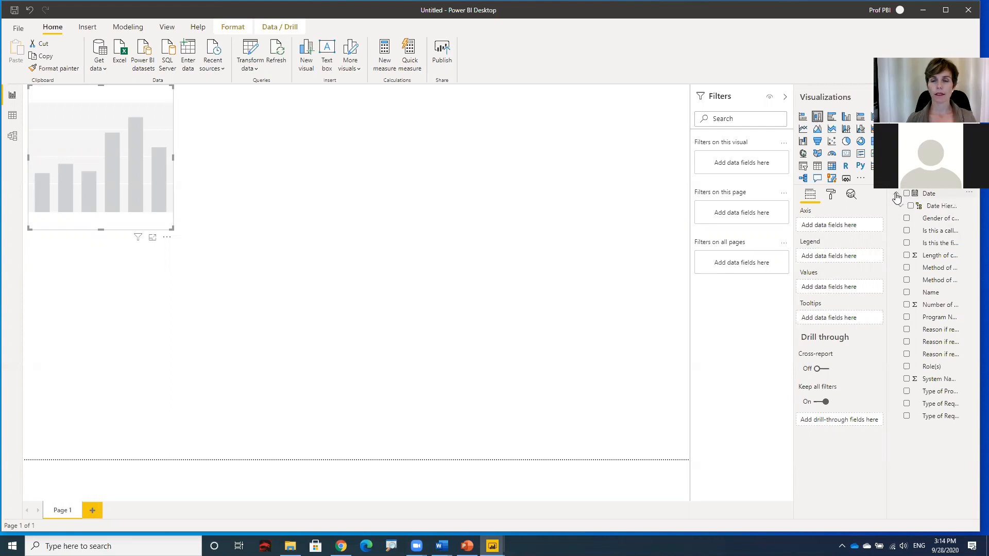
pyautogui.click(900, 207)
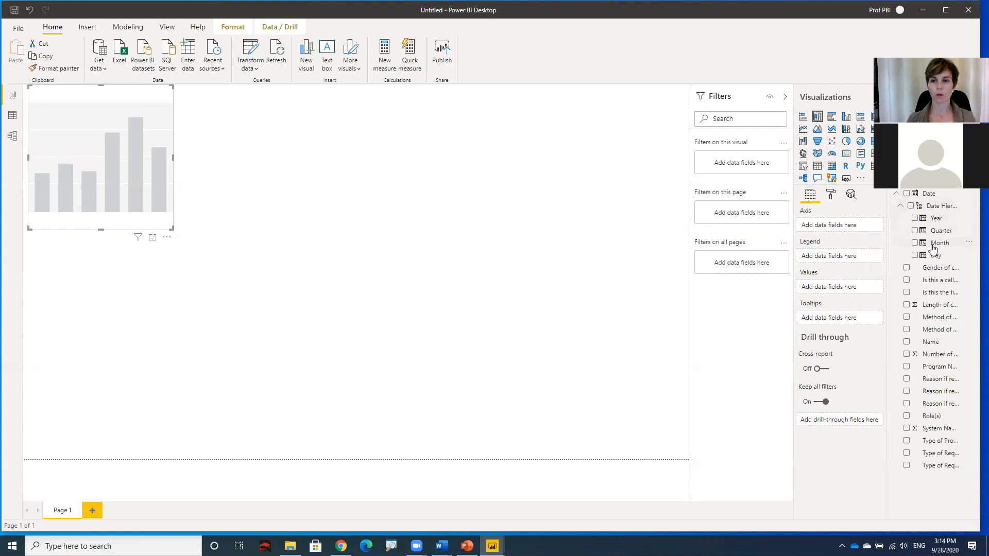
pyautogui.moveTo(934, 245); pyautogui.dragTo(856, 224)
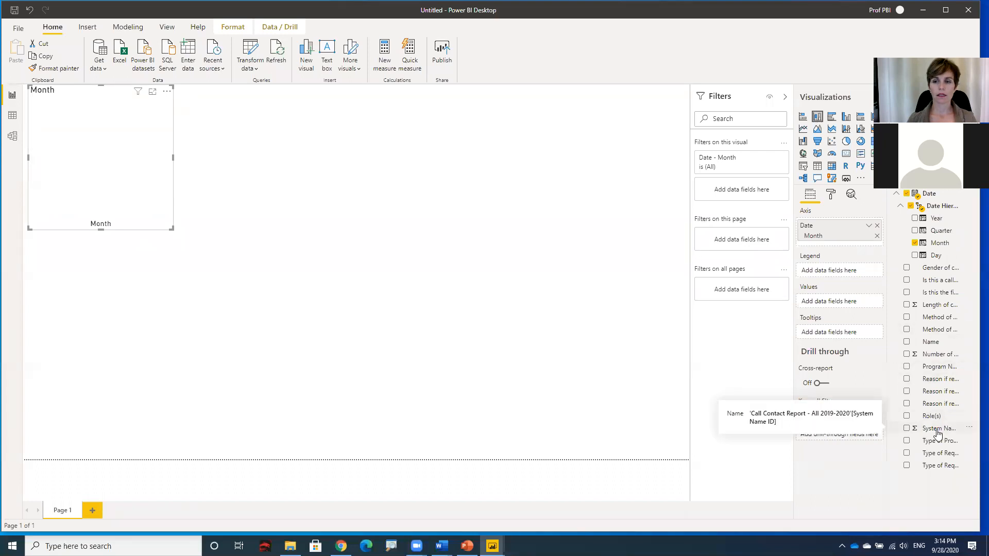
# Add System Name ID to the column chart's values and check that it is summarized by Count
pyautogui.moveTo(937, 433); pyautogui.dragTo(849, 308)
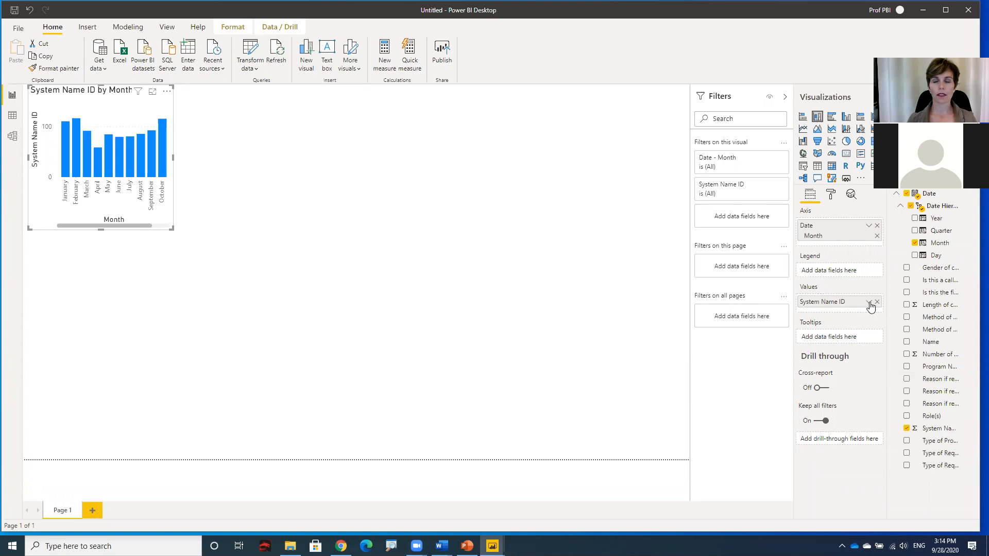
pyautogui.click(869, 303)
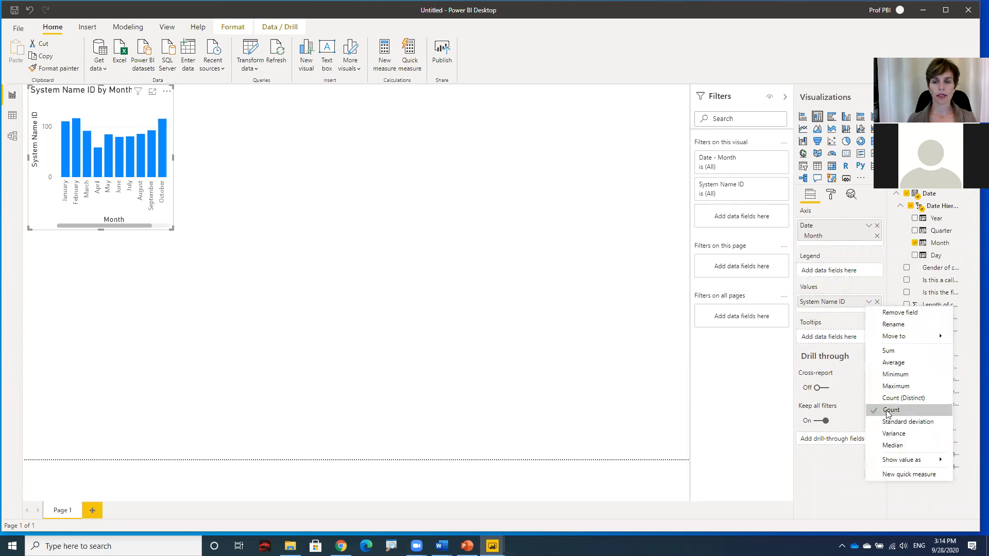
pyautogui.click(846, 315)
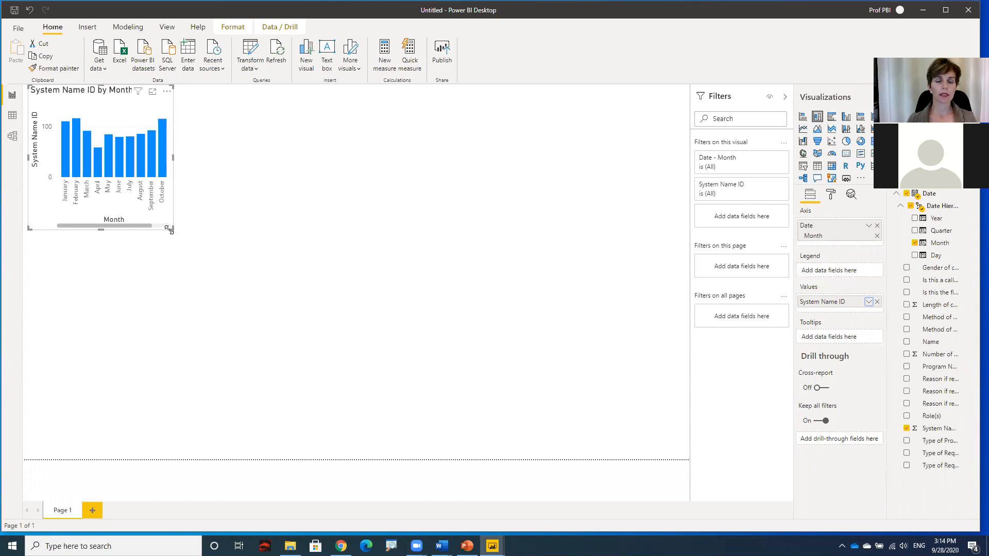
# Enlarge the column chart so all twelve months fit and move it toward the middle of the page
pyautogui.moveTo(170, 228); pyautogui.dragTo(446, 374)
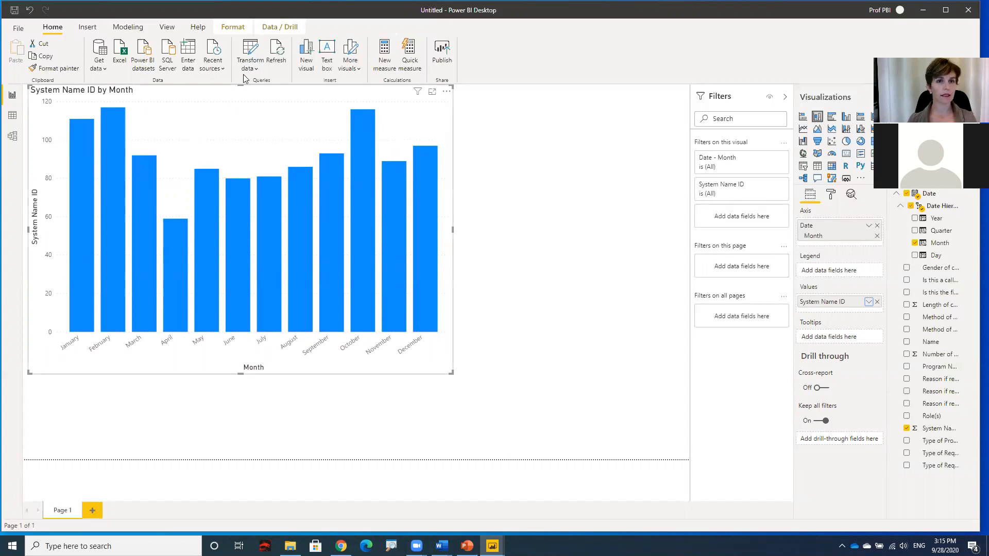
pyautogui.moveTo(237, 99); pyautogui.dragTo(359, 112)
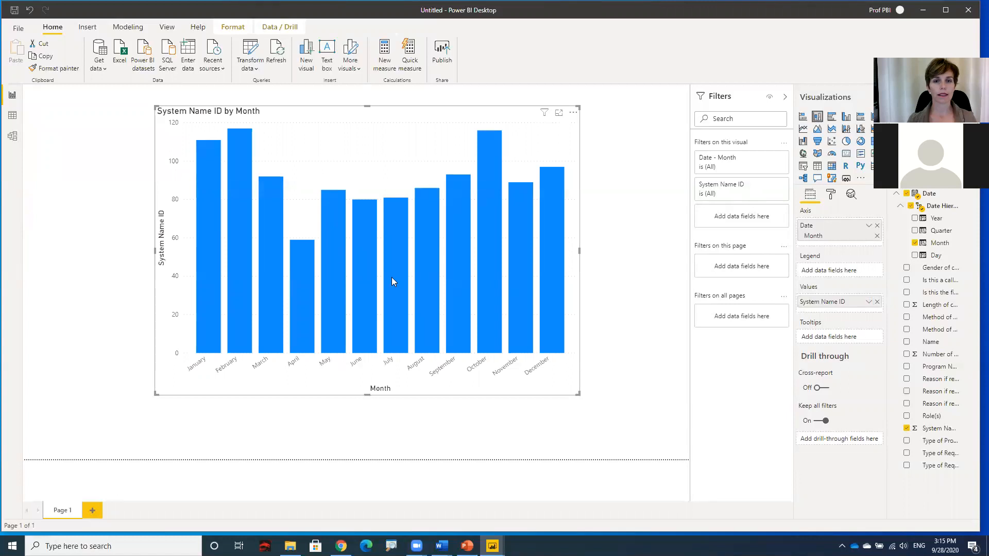
pyautogui.moveTo(300, 295)
pyautogui.moveTo(490, 149)
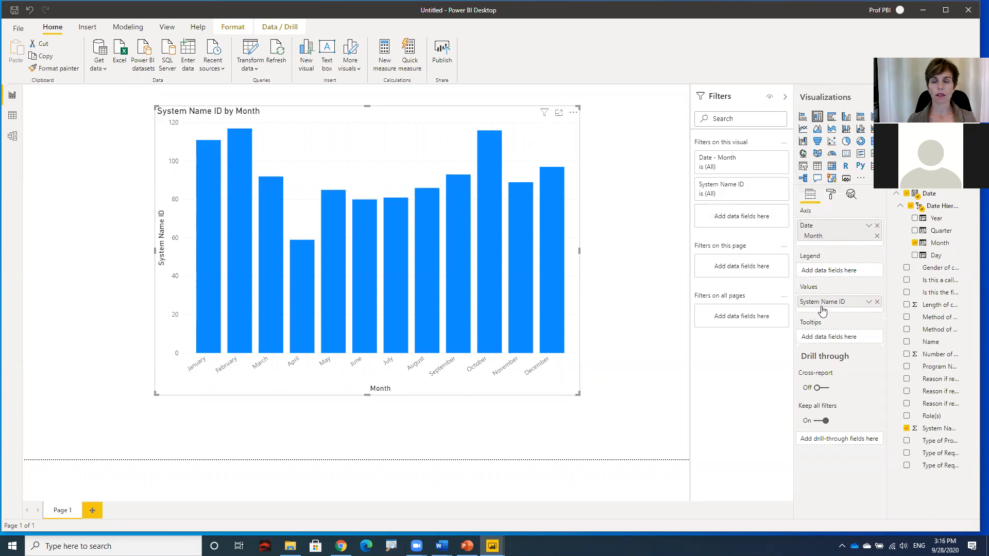
# Open the chart's Data colors formatting, review the individual month colors with Show all, and turn Show all back off
pyautogui.click(831, 196)
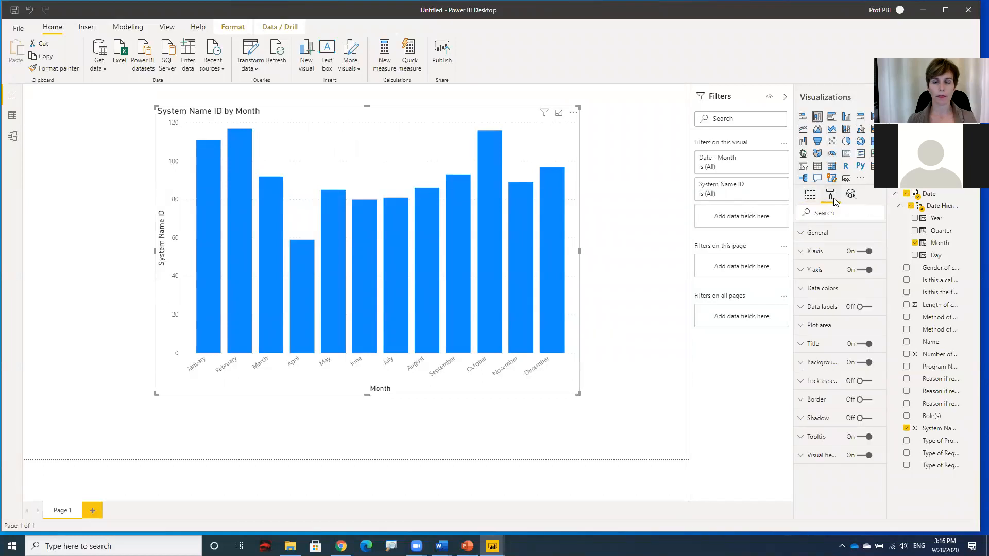
pyautogui.click(821, 294)
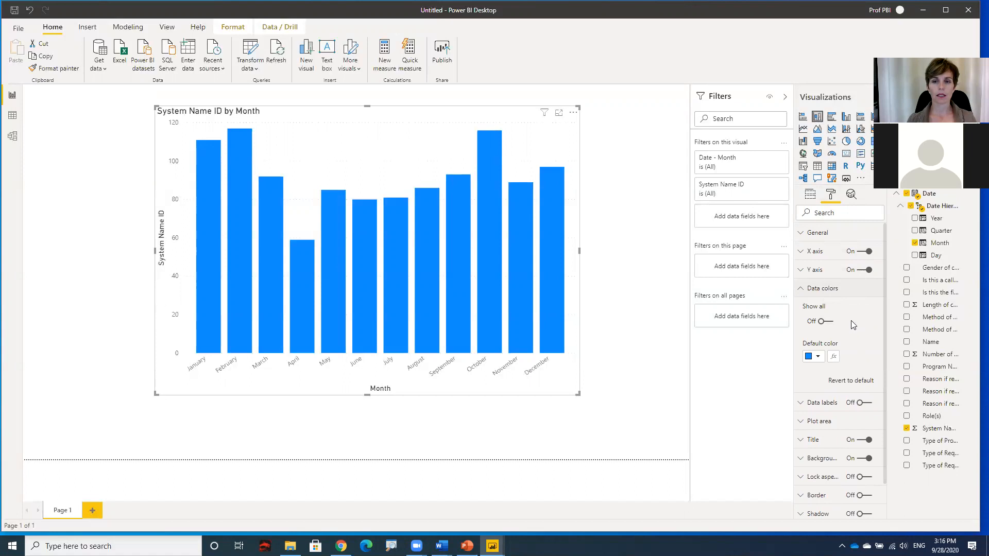
pyautogui.click(824, 321)
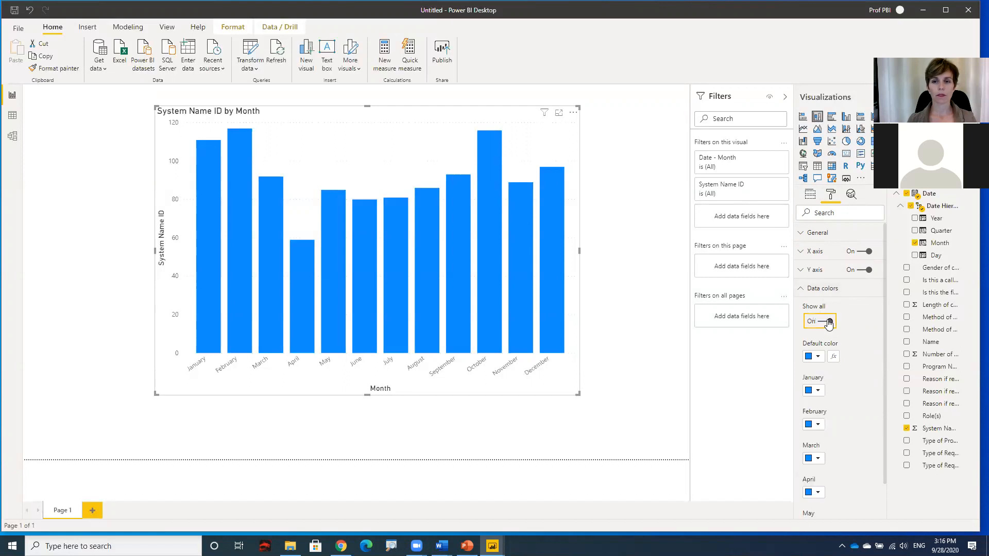
pyautogui.scroll(-2, 851, 348)
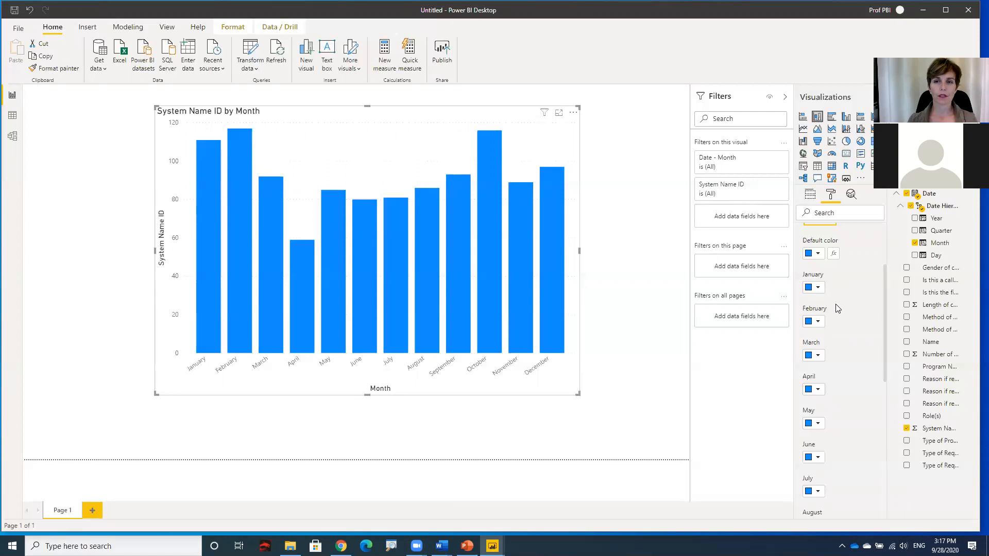
pyautogui.scroll(4, 844, 305)
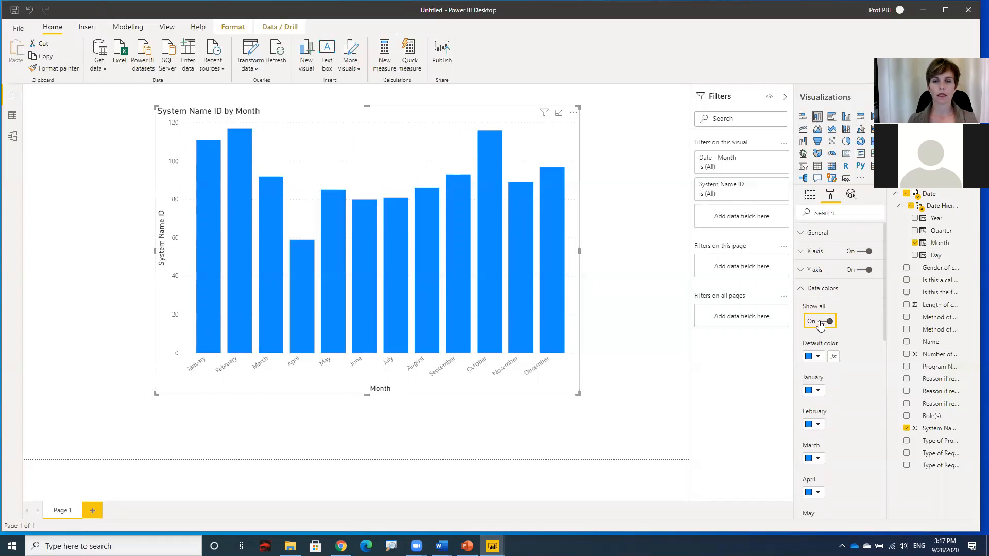
pyautogui.click(821, 322)
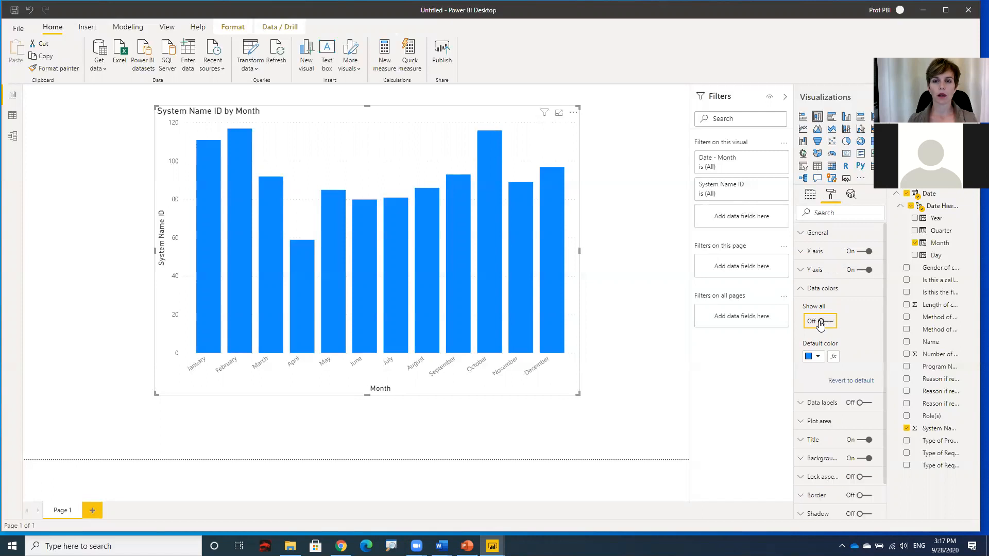
# Open the conditional formatting dialog for the columns' default color and move it over the chart
pyautogui.click(834, 360)
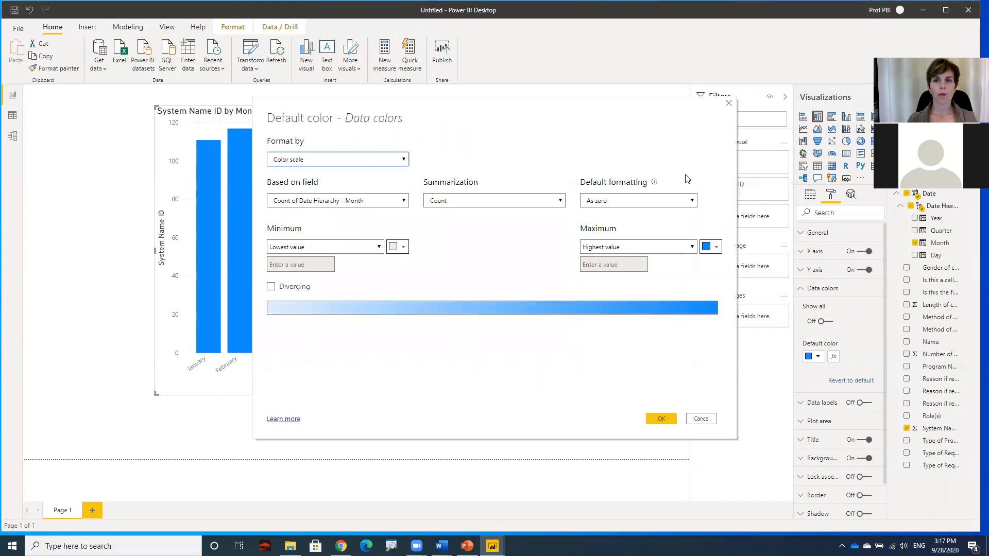
pyautogui.moveTo(646, 111); pyautogui.dragTo(549, 104)
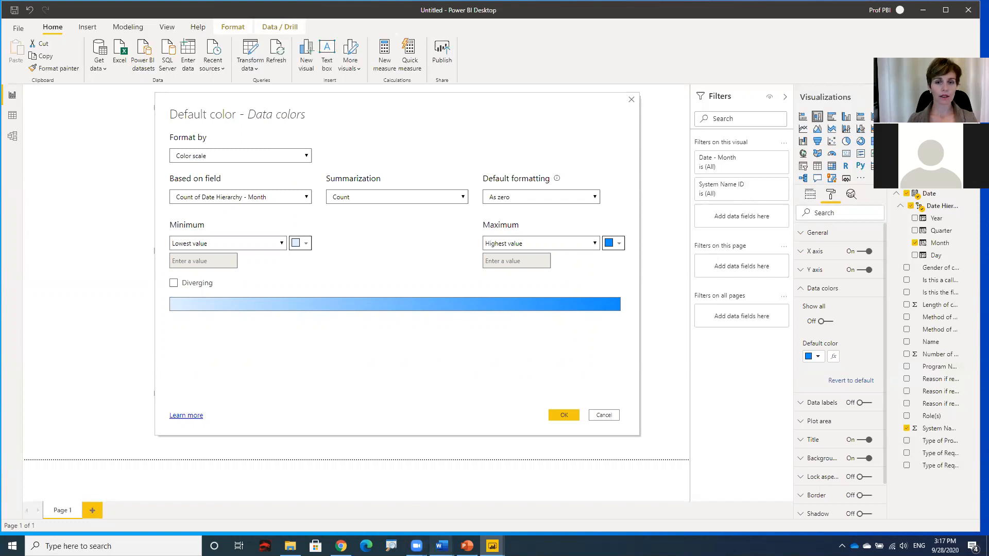
# Switch to the handout in Word and open its linked online documentation on Color Scale
pyautogui.moveTo(441, 546)
pyautogui.click(462, 526)
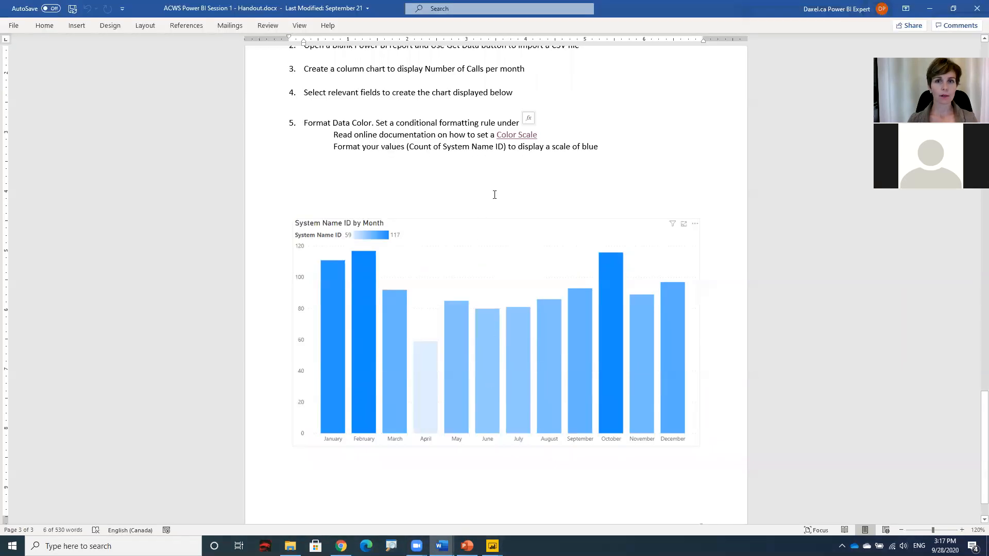
pyautogui.rightClick(501, 136)
pyautogui.click(536, 221)
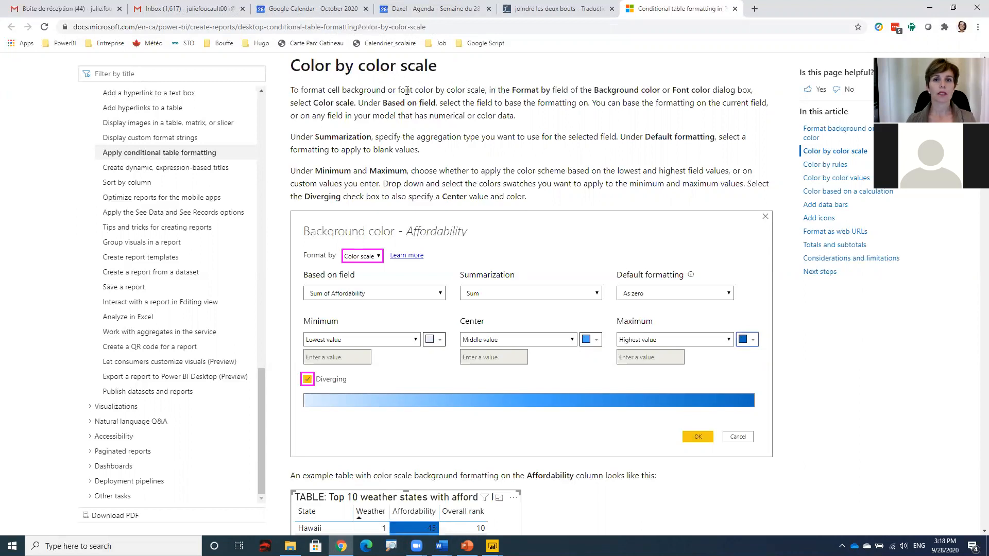
# Highlight the Format by, Color scale, Based on field and Diverging instructions in the documentation, and return to the Power BI color dialog
pyautogui.moveTo(415, 90); pyautogui.dragTo(550, 93)
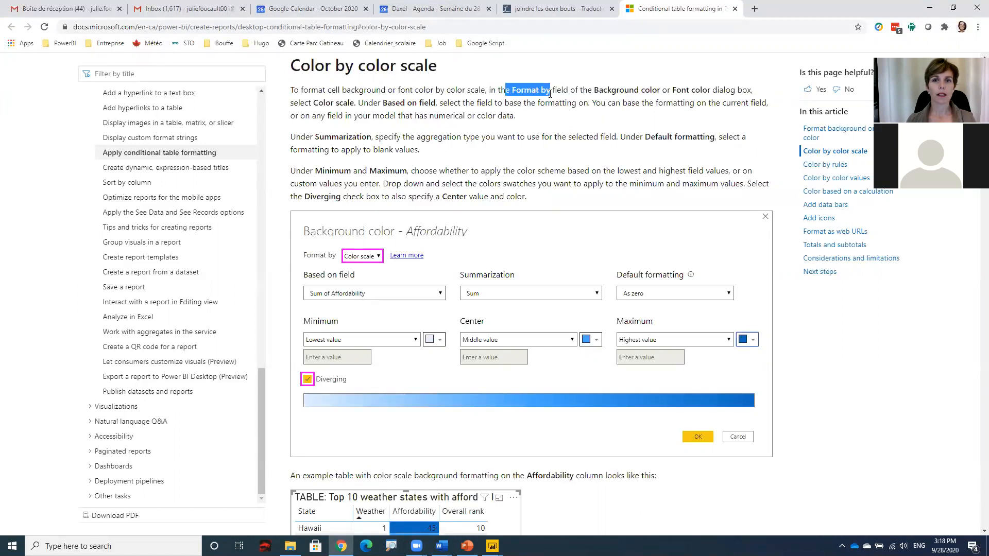
pyautogui.moveTo(358, 103); pyautogui.dragTo(312, 103)
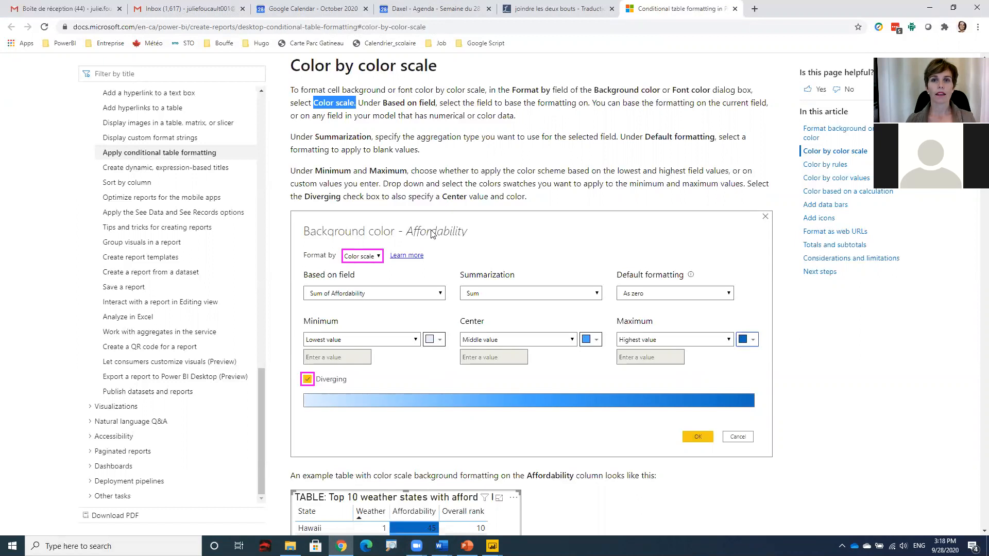
pyautogui.moveTo(383, 102); pyautogui.dragTo(429, 103)
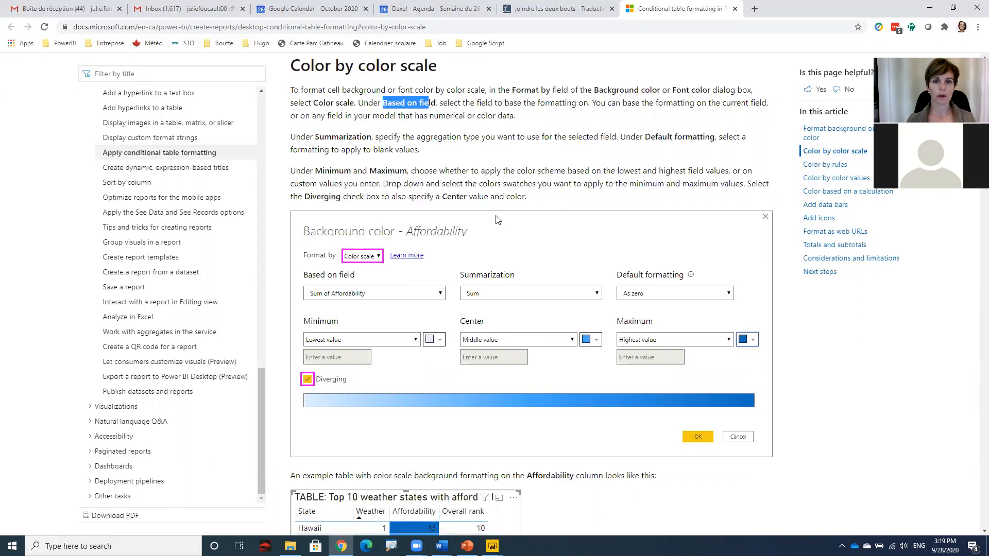
pyautogui.moveTo(745, 180); pyautogui.dragTo(365, 197)
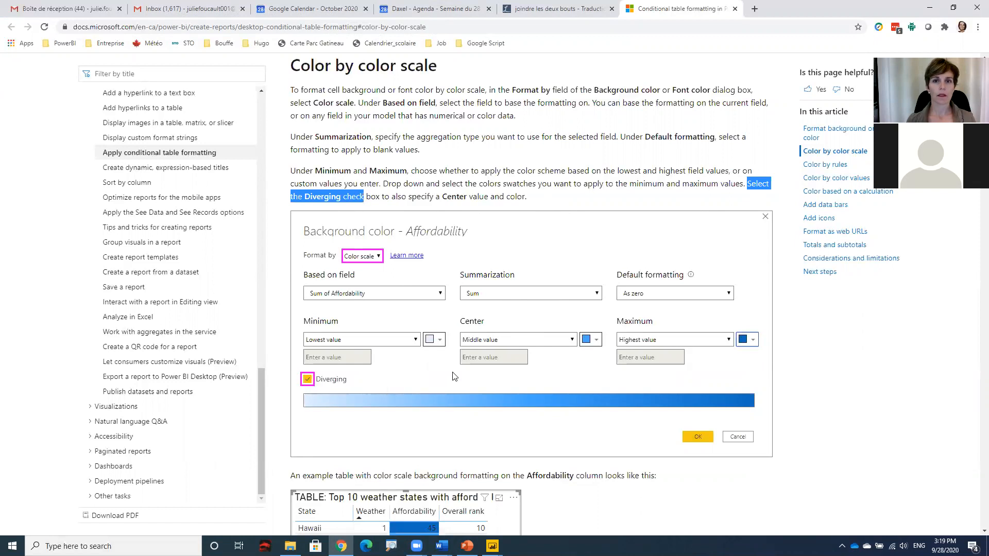
pyautogui.click(930, 9)
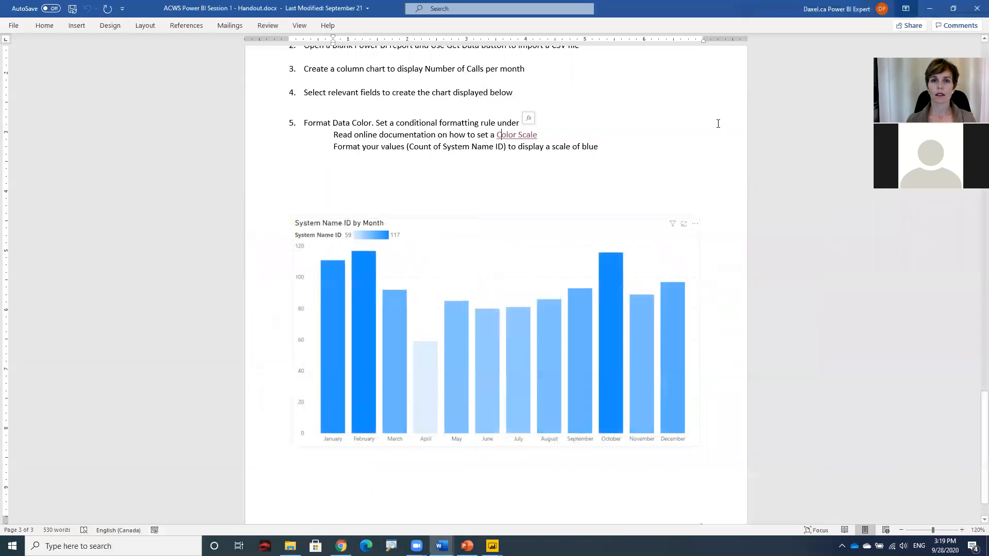
pyautogui.click(929, 8)
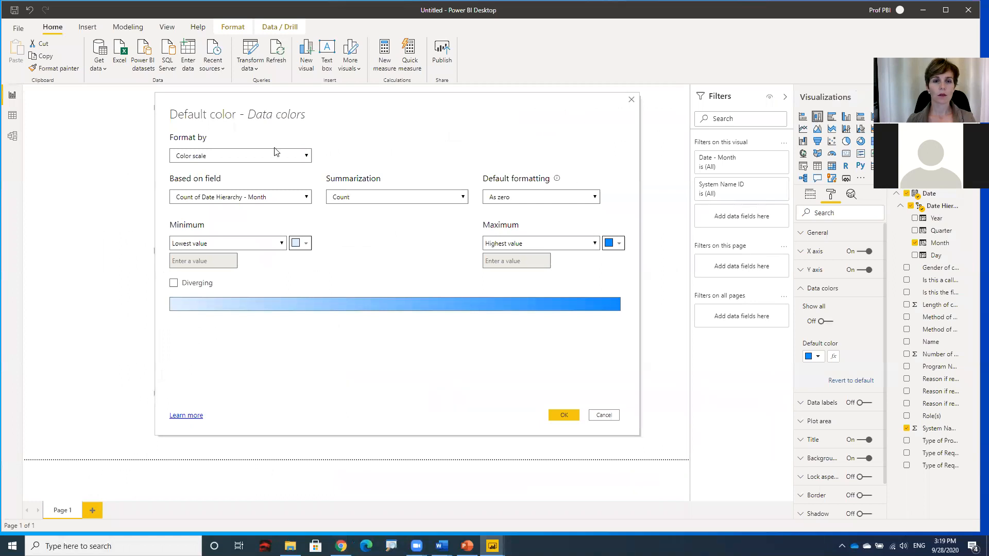
# Base the color scale on Count of System Name ID, preview the Diverging option, and apply the blue scale without it
pyautogui.click(189, 158)
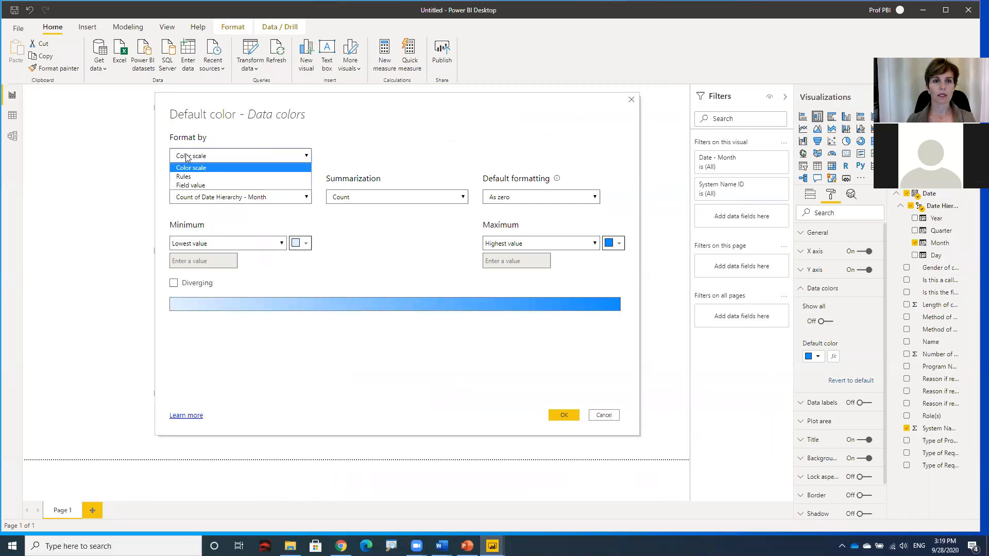
pyautogui.click(189, 157)
pyautogui.click(196, 201)
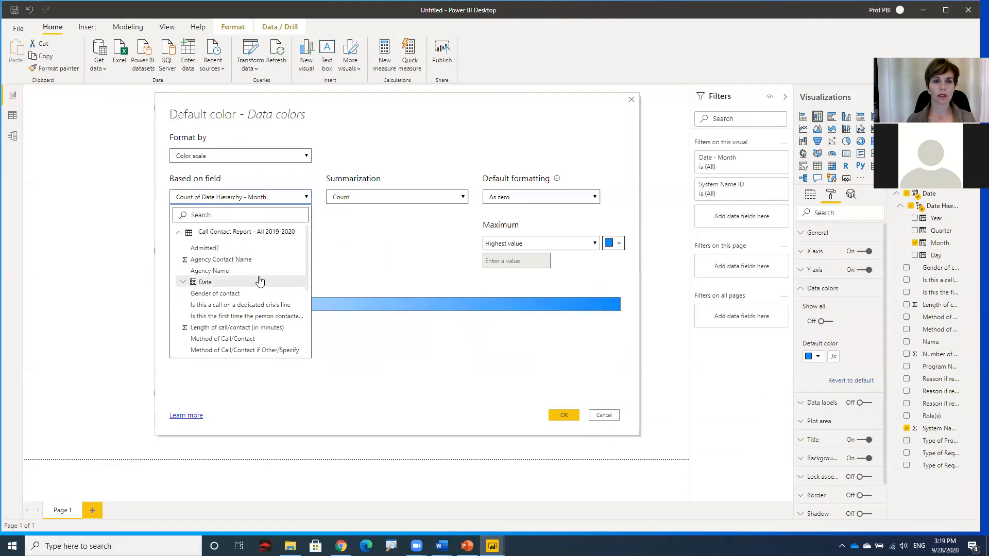
pyautogui.scroll(-4, 287, 271)
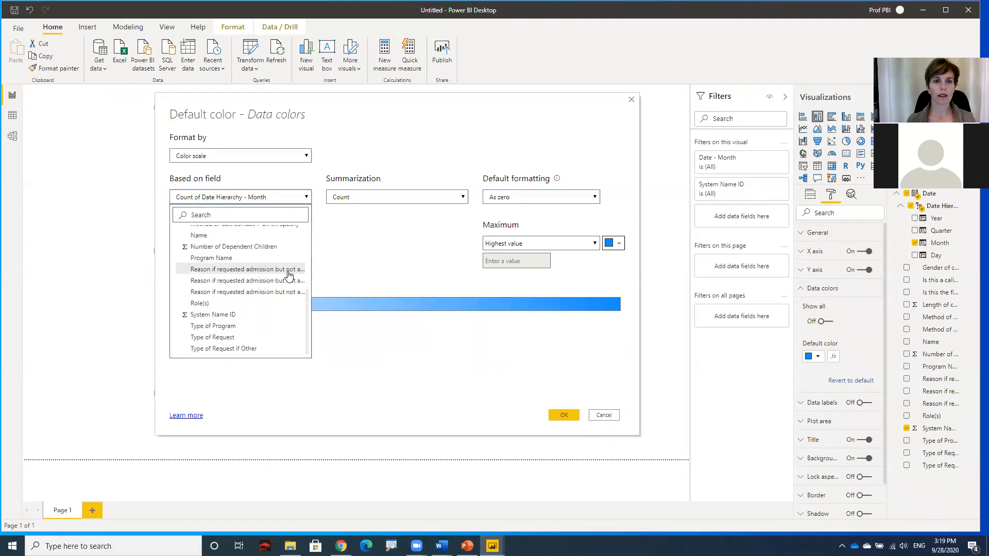
pyautogui.click(258, 316)
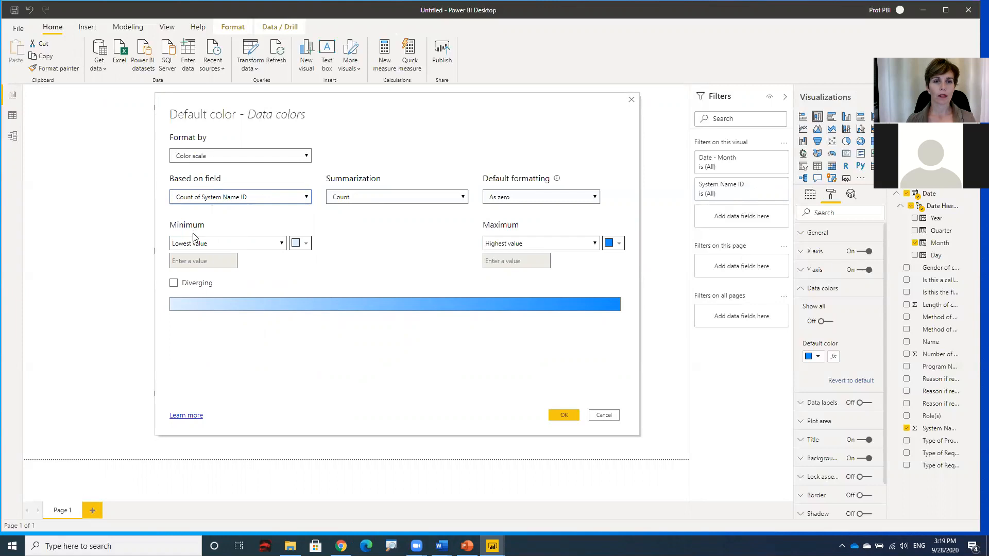
pyautogui.click(174, 284)
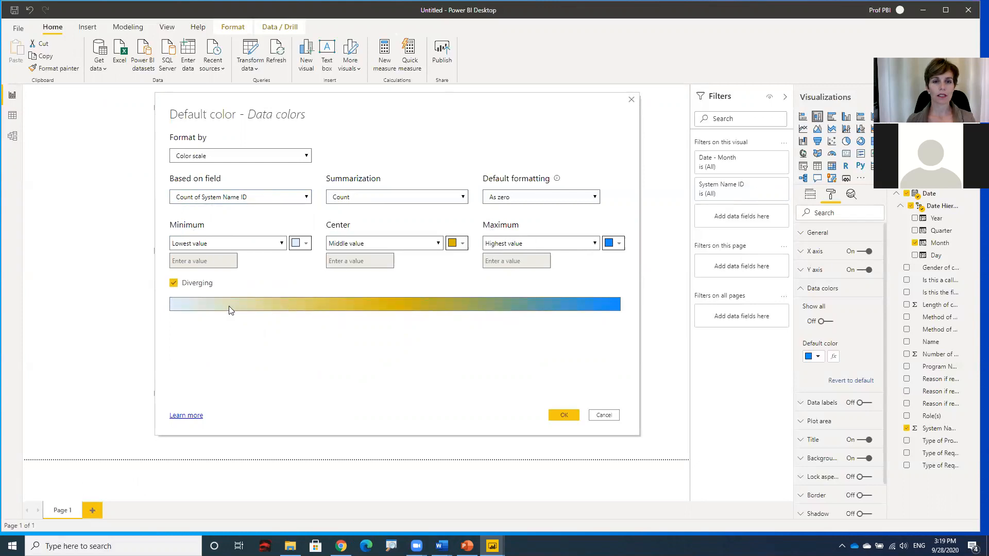
pyautogui.click(174, 283)
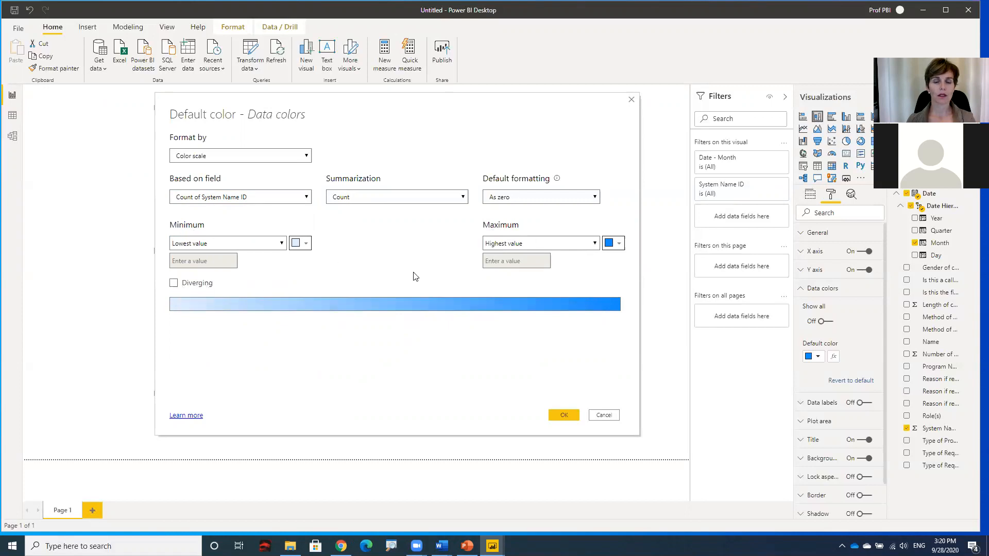
pyautogui.click(561, 421)
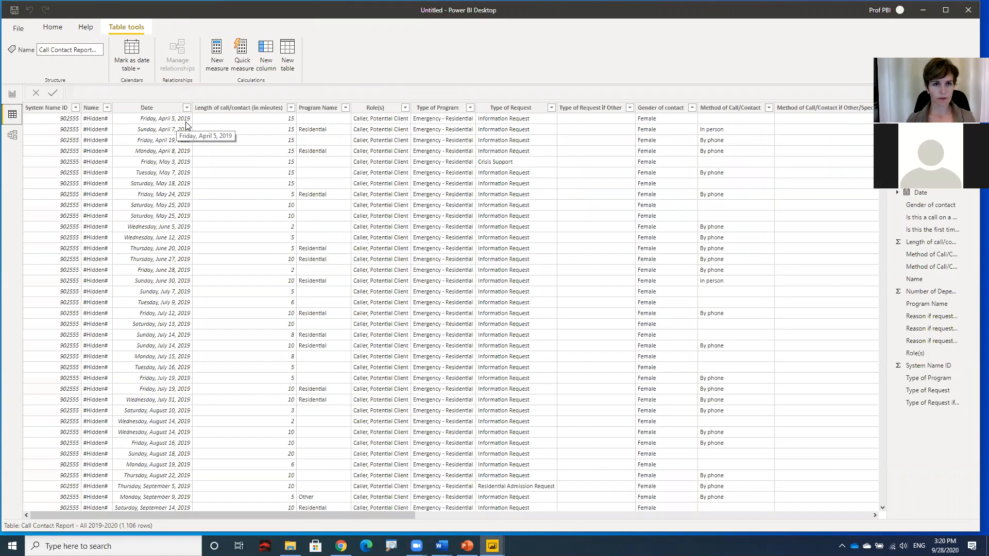
# Return from the data view to the report view, inspect the color-scaled columns, and deselect the chart
pyautogui.click(12, 94)
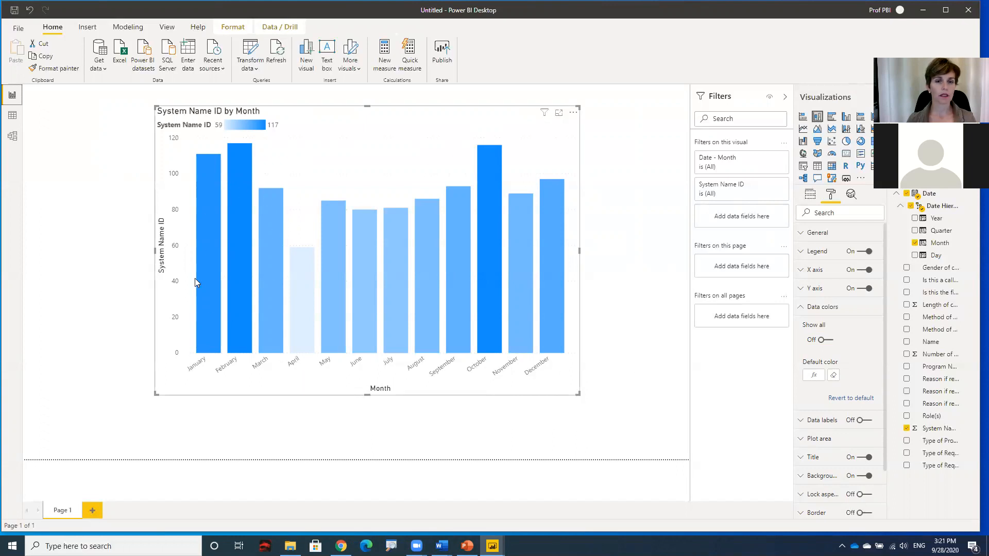
pyautogui.moveTo(230, 337)
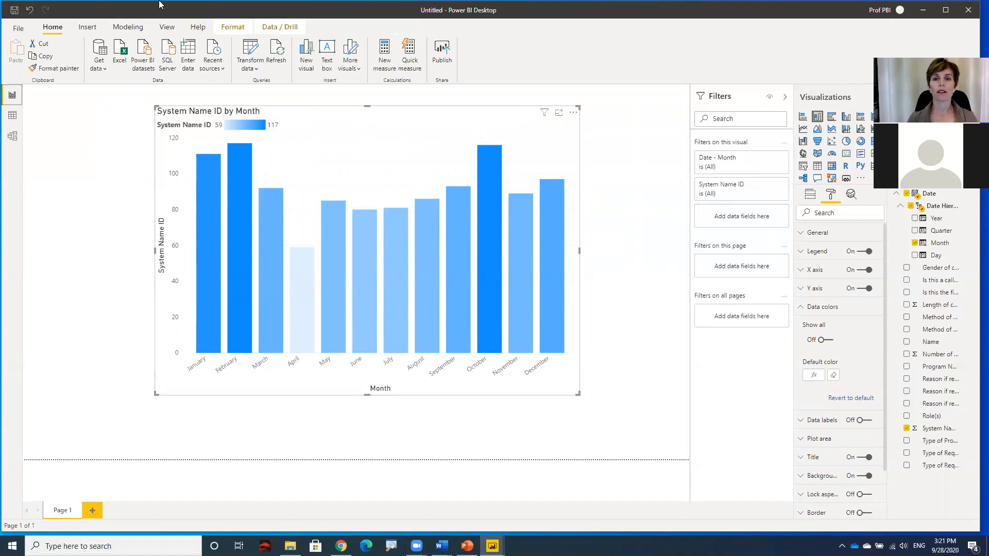
pyautogui.click(629, 138)
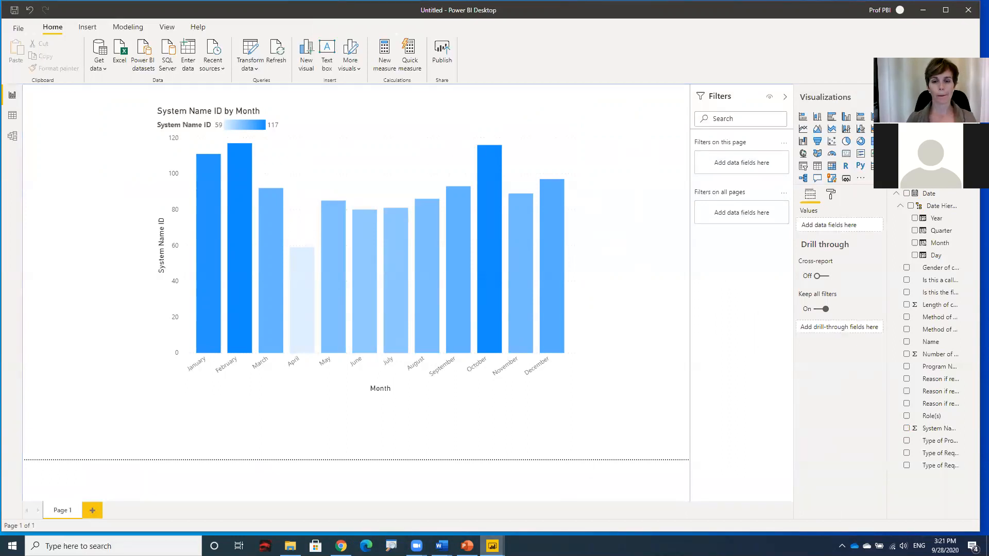
# Minimize the Session 2 report and close the untitled column chart report without saving its changes
pyautogui.moveTo(492, 546)
pyautogui.click(464, 508)
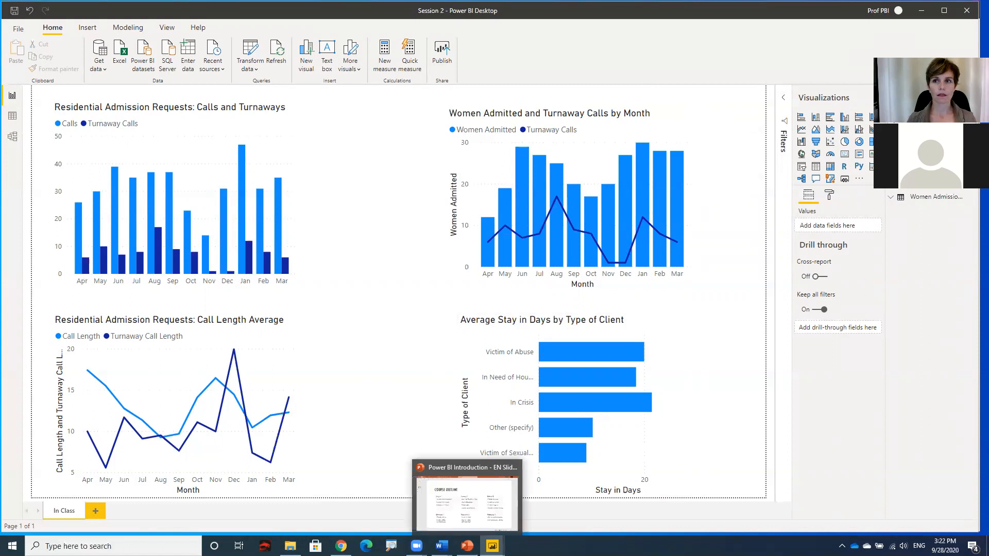
pyautogui.click(921, 10)
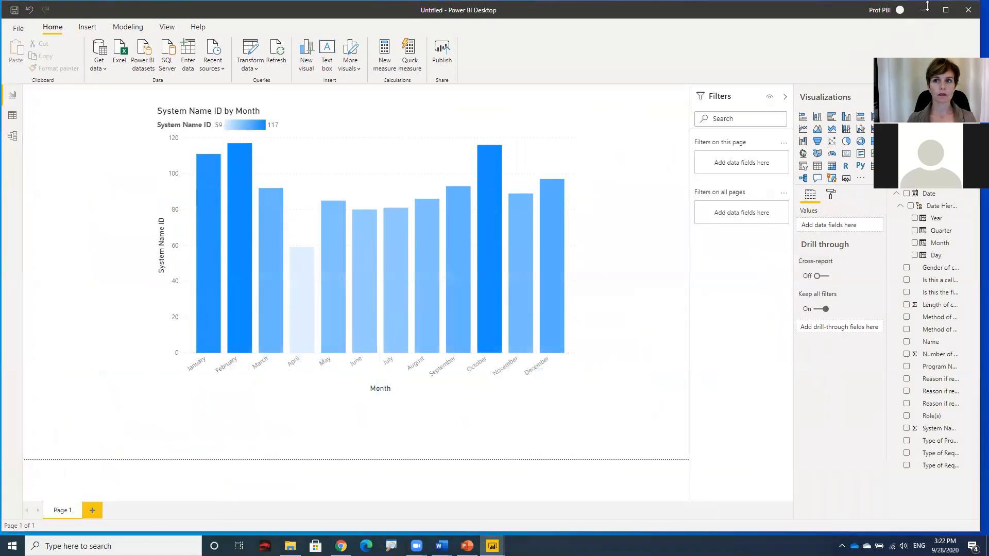
pyautogui.click(968, 11)
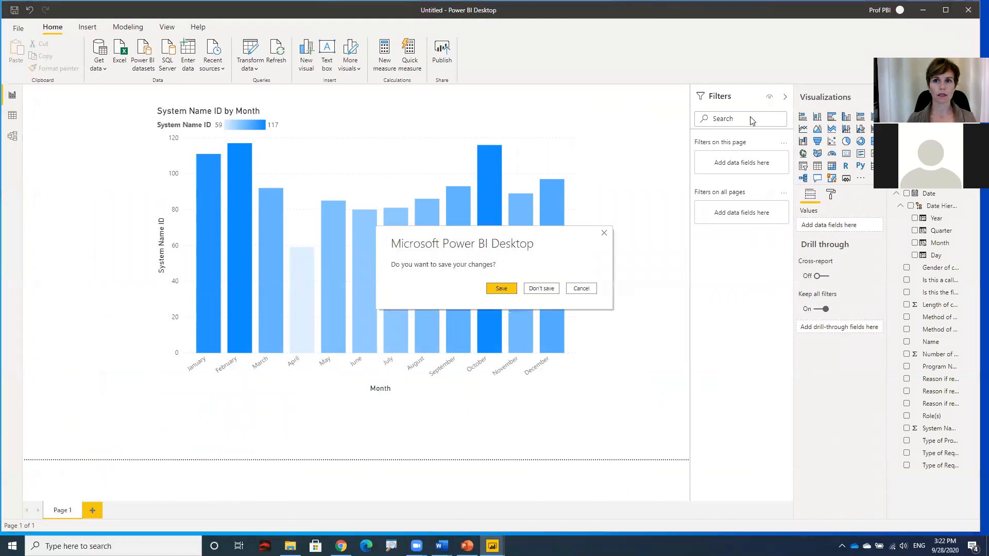
pyautogui.click(554, 286)
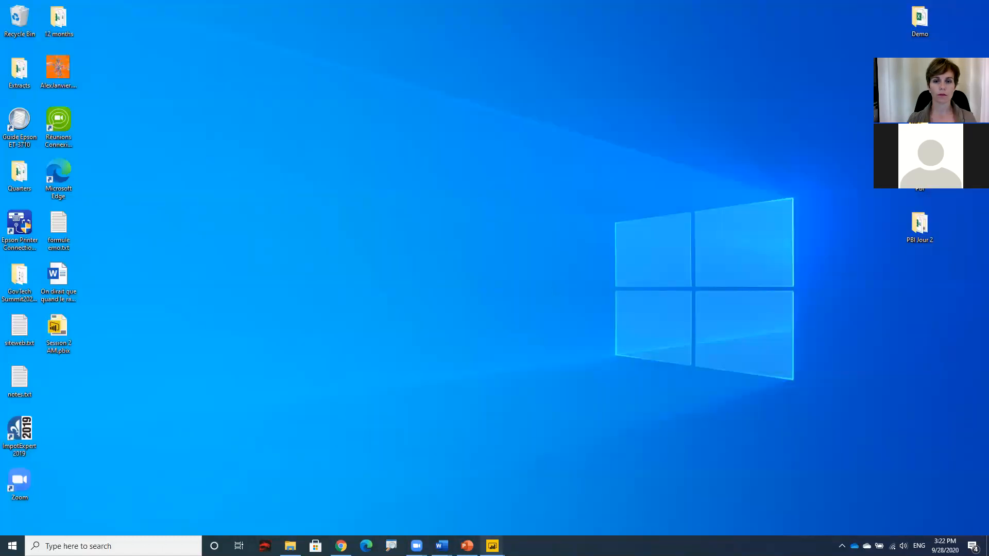
# Switch to the course presentation in PowerPoint and show the Report Workflow slide
pyautogui.click(467, 546)
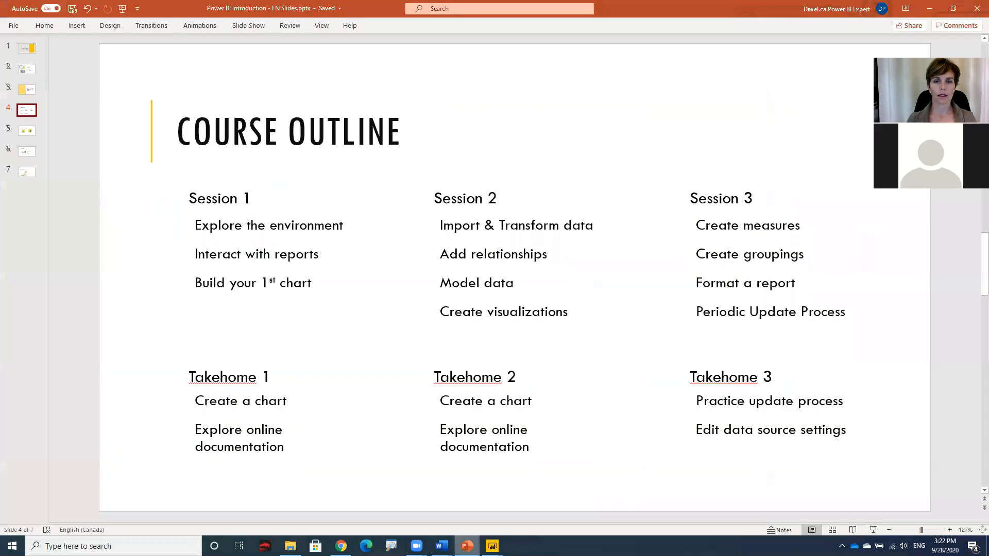
pyautogui.click(19, 173)
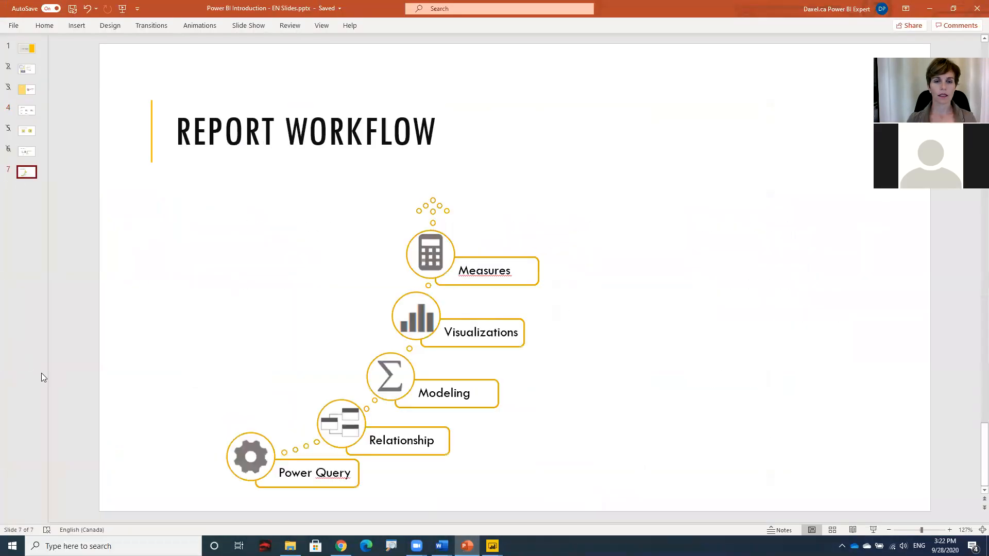
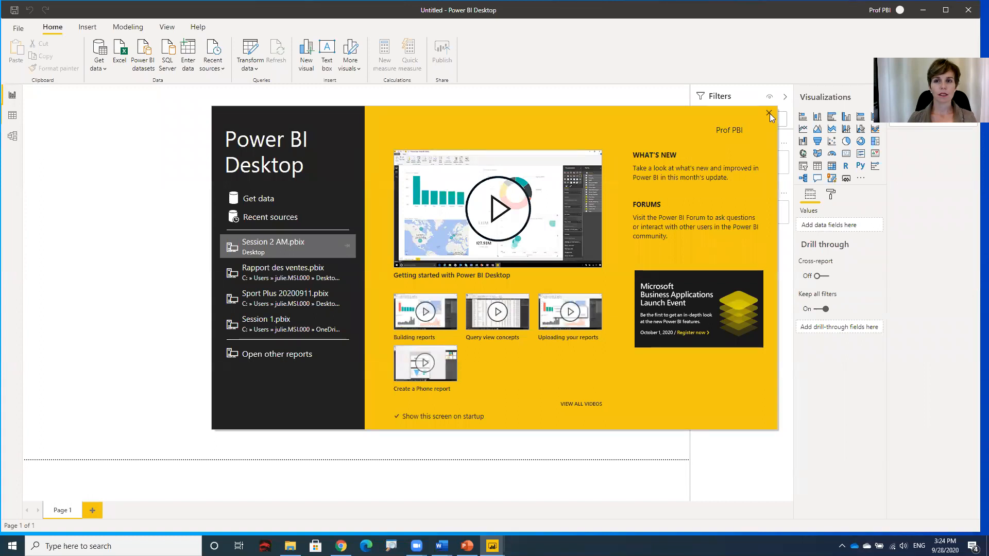
# Dismiss the Power BI Desktop start screen and save the blank report to the Desktop as Session 2 PM
pyautogui.click(770, 114)
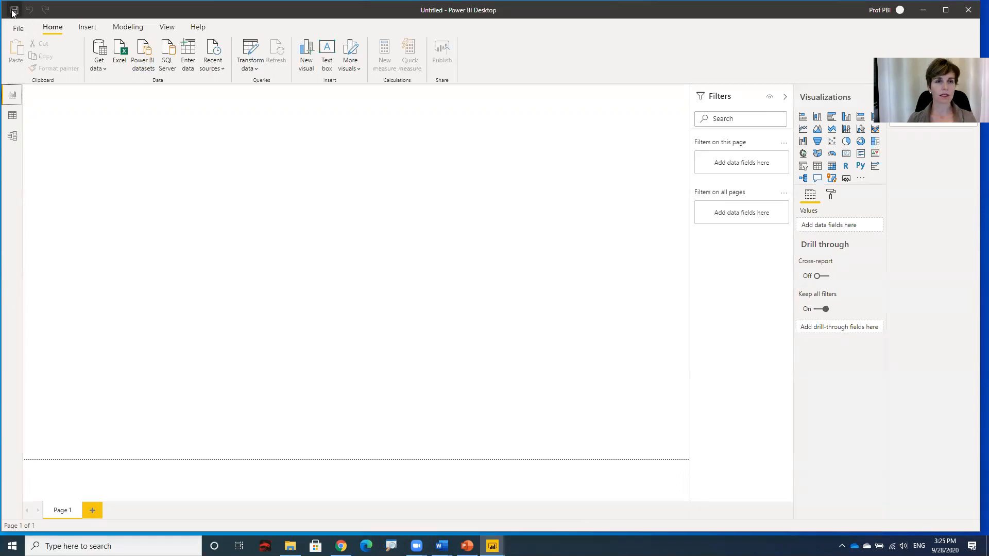
pyautogui.click(14, 10)
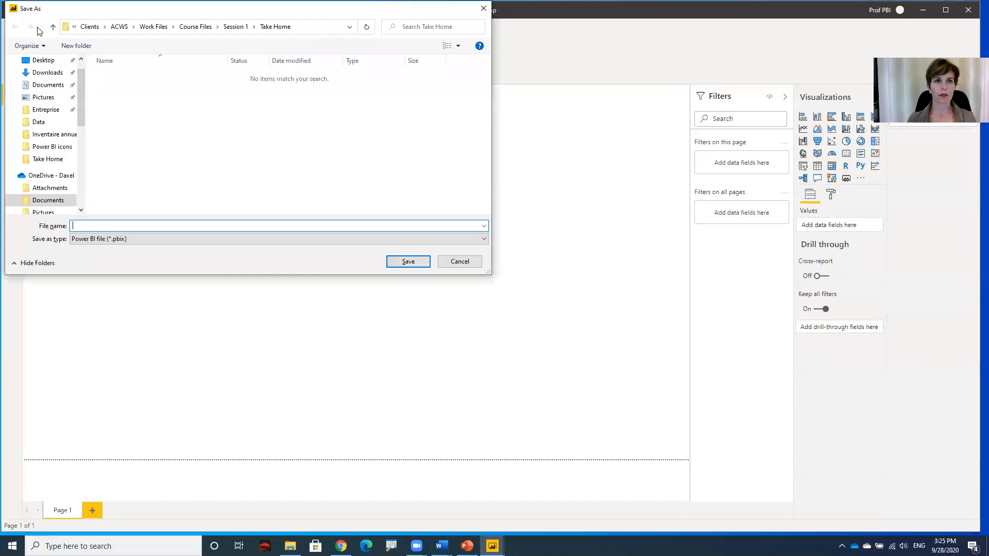
pyautogui.click(47, 61)
pyautogui.click(108, 224)
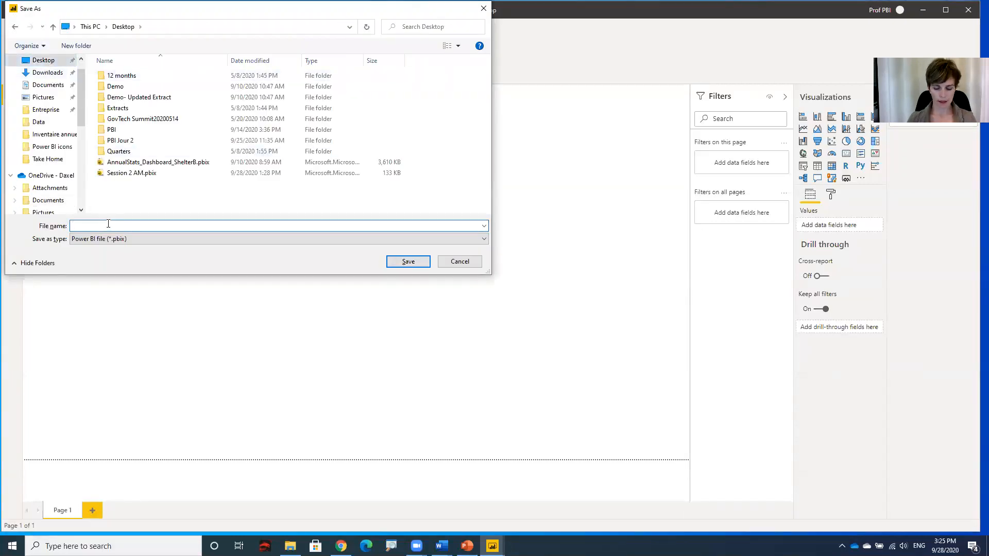
pyautogui.write('Session')
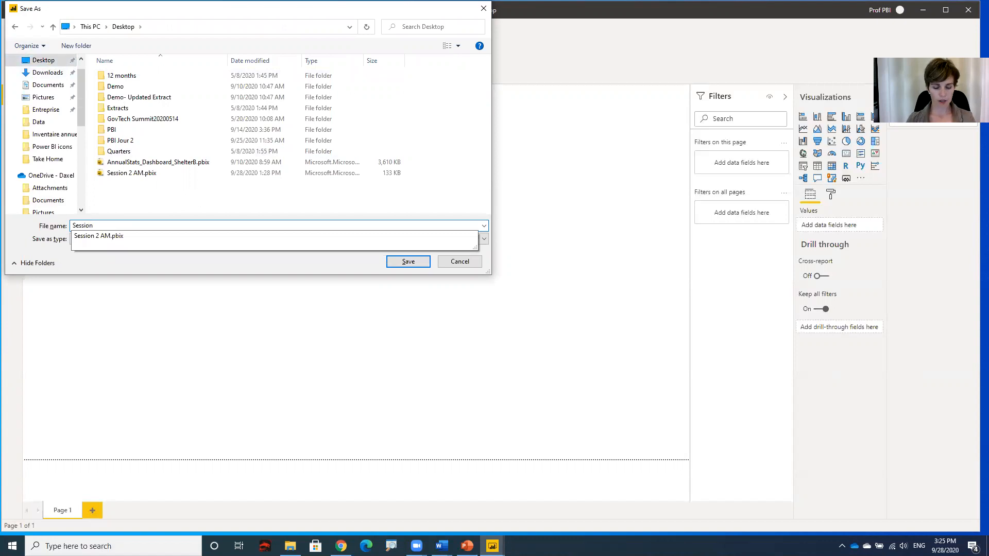
pyautogui.write(' 2 PM')
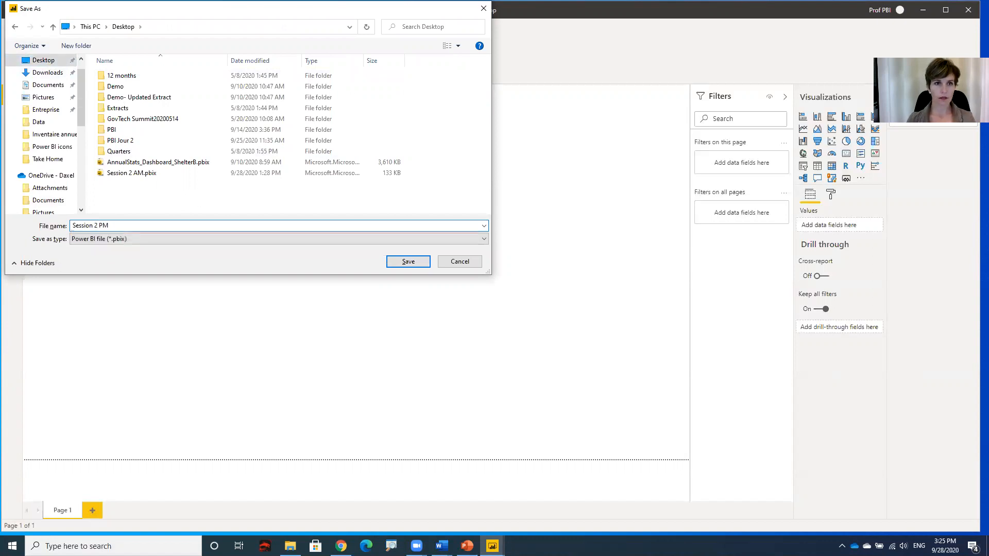
pyautogui.click(400, 262)
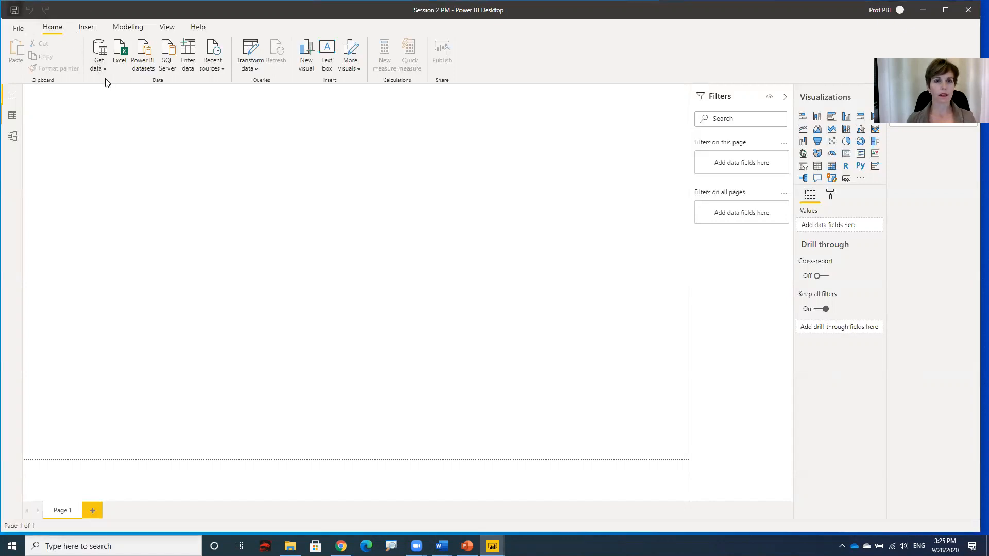
# Start an Excel data import and browse to the Data folder under Course Files, Session 2
pyautogui.click(99, 66)
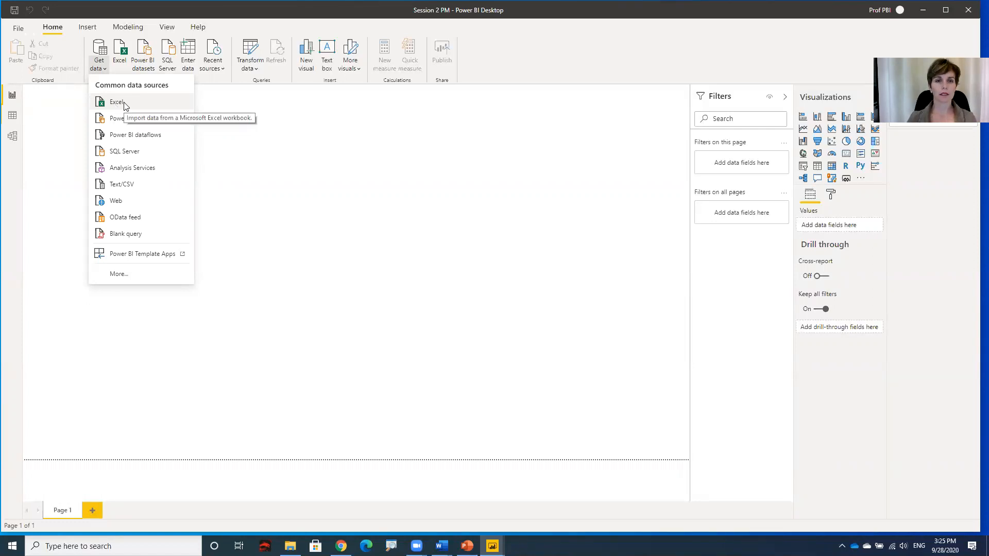
pyautogui.click(124, 106)
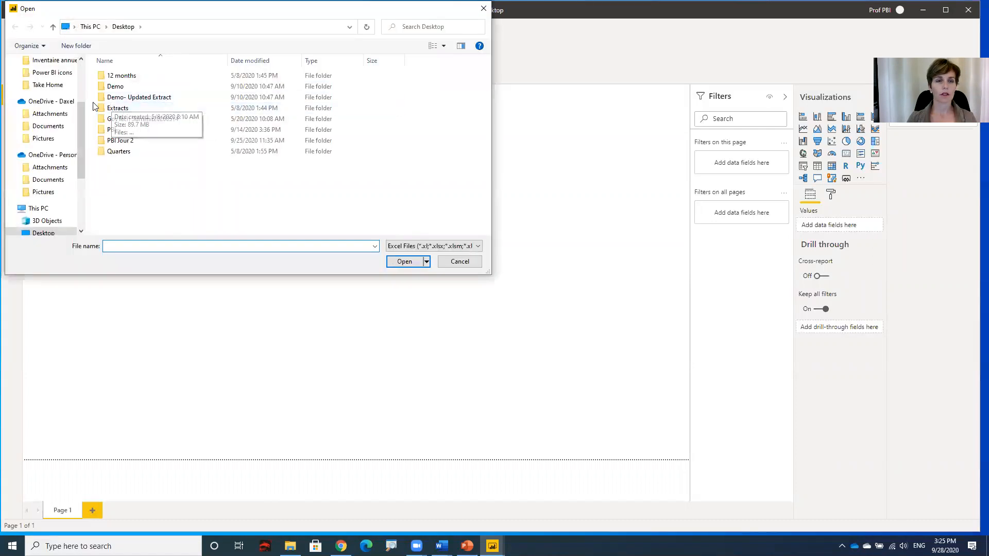
pyautogui.click(81, 71)
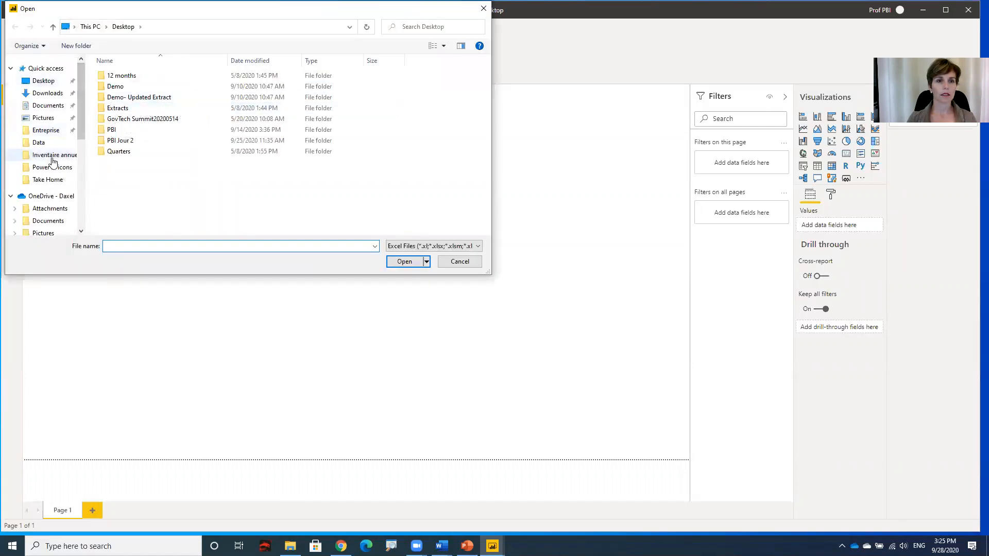
pyautogui.click(48, 180)
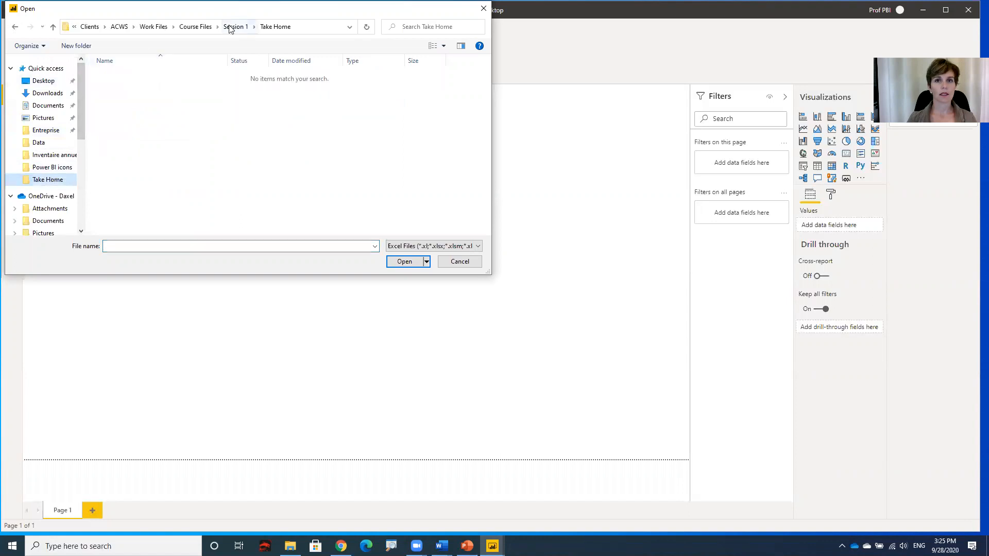
pyautogui.click(194, 27)
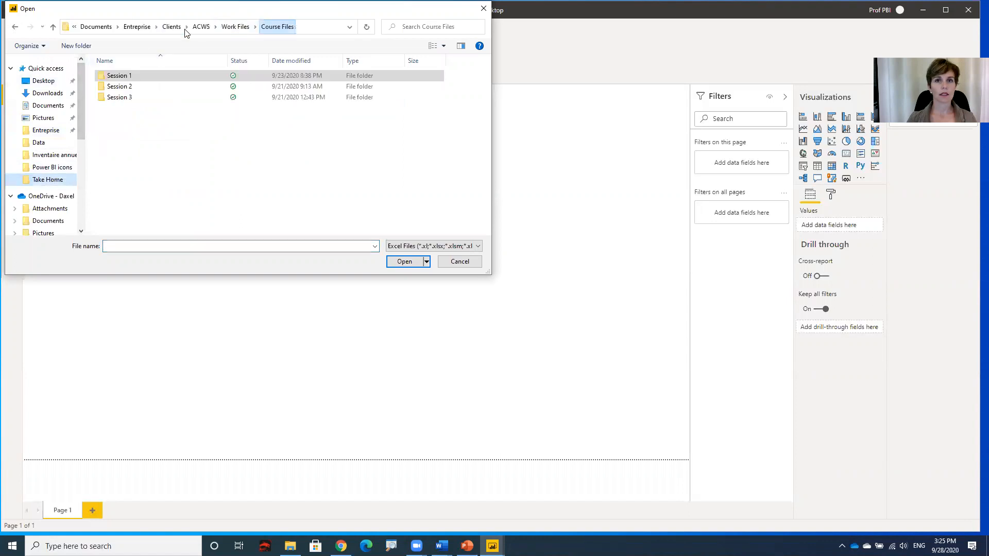
pyautogui.doubleClick(110, 88)
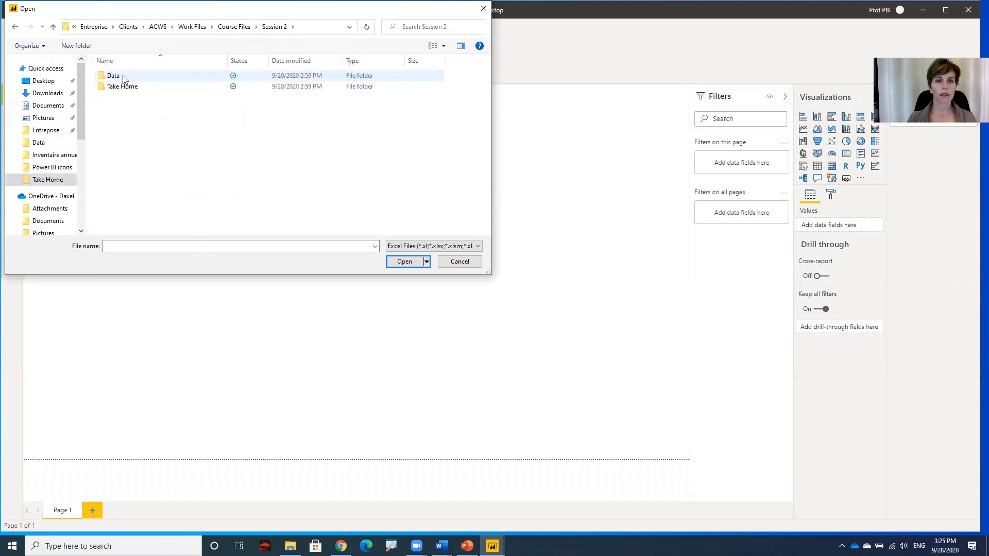
pyautogui.doubleClick(114, 76)
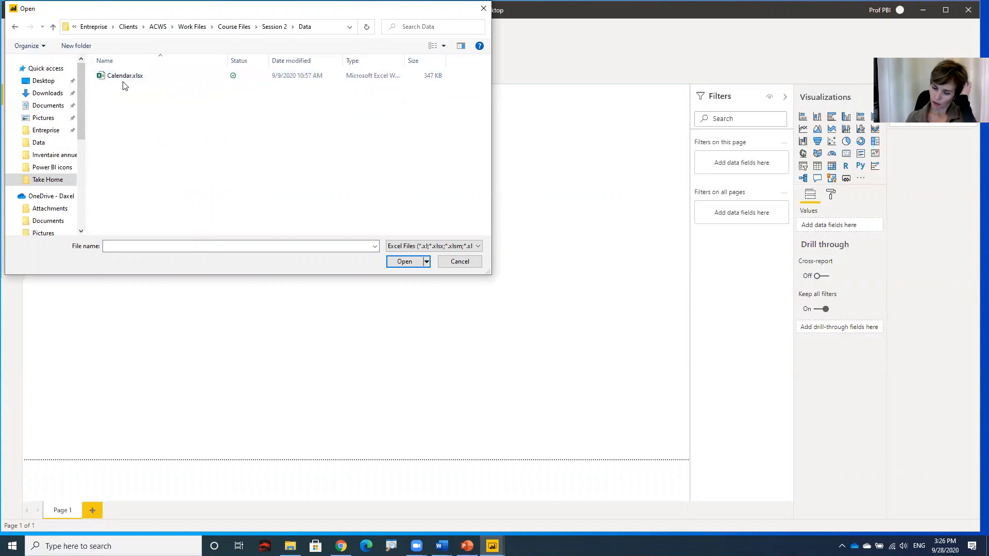
# Open Calendar.xlsx as the data source and preview its Sheet1 in the Navigator
pyautogui.click(123, 78)
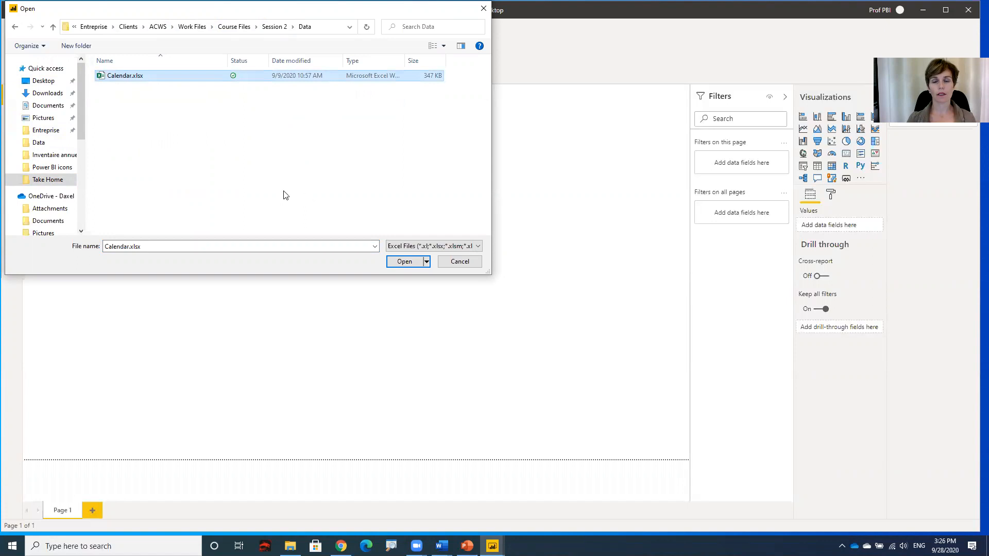
pyautogui.click(406, 264)
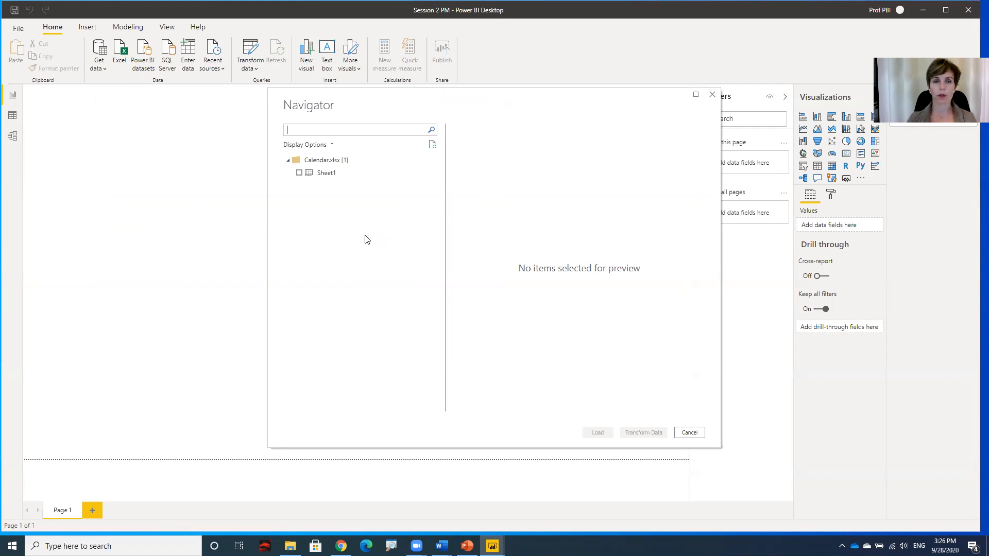
pyautogui.click(335, 177)
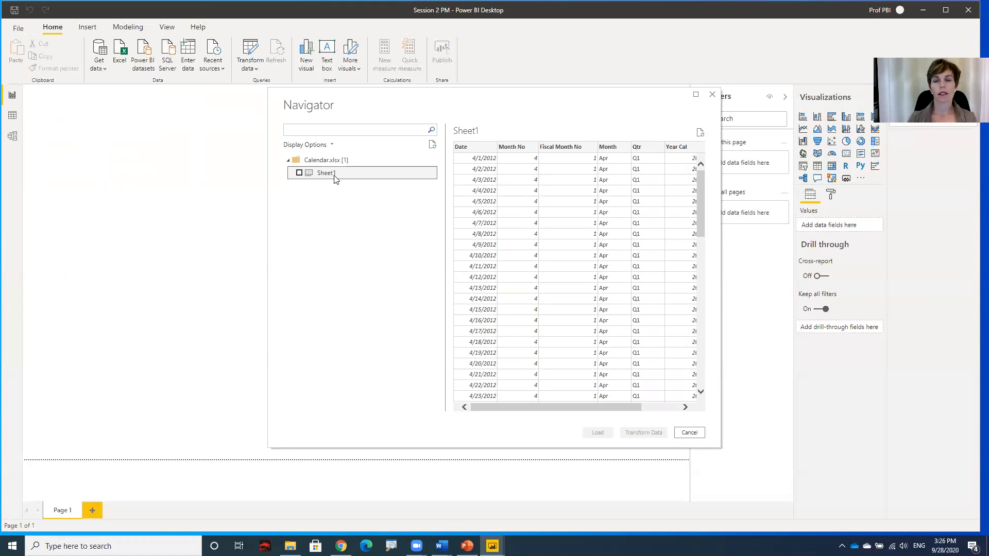
pyautogui.moveTo(545, 405)
pyautogui.mouseDown()
pyautogui.moveTo(640, 408)
pyautogui.moveTo(528, 409)
pyautogui.mouseUp()
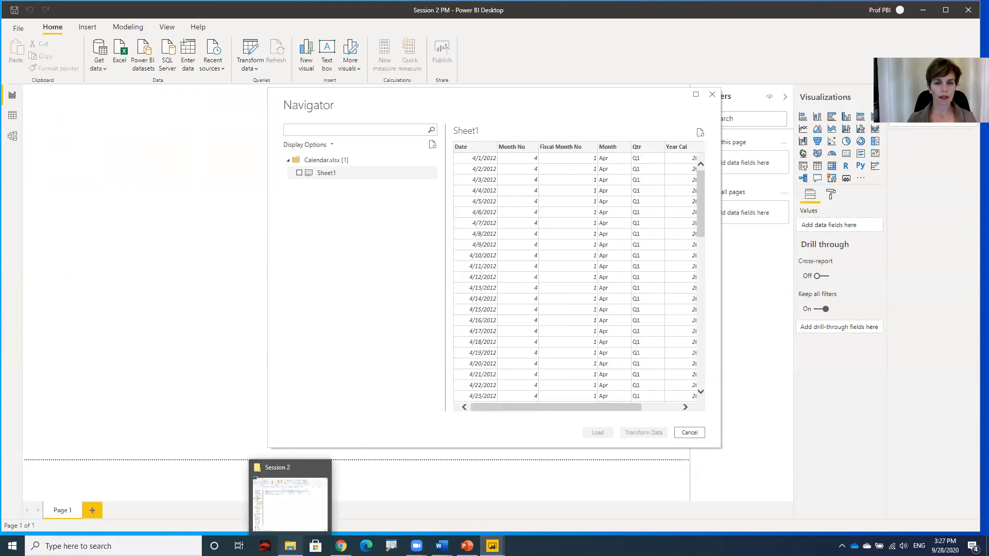
# Switch to File Explorer and open Calendar.xlsx from Session 2's Data folder in Excel
pyautogui.click(290, 546)
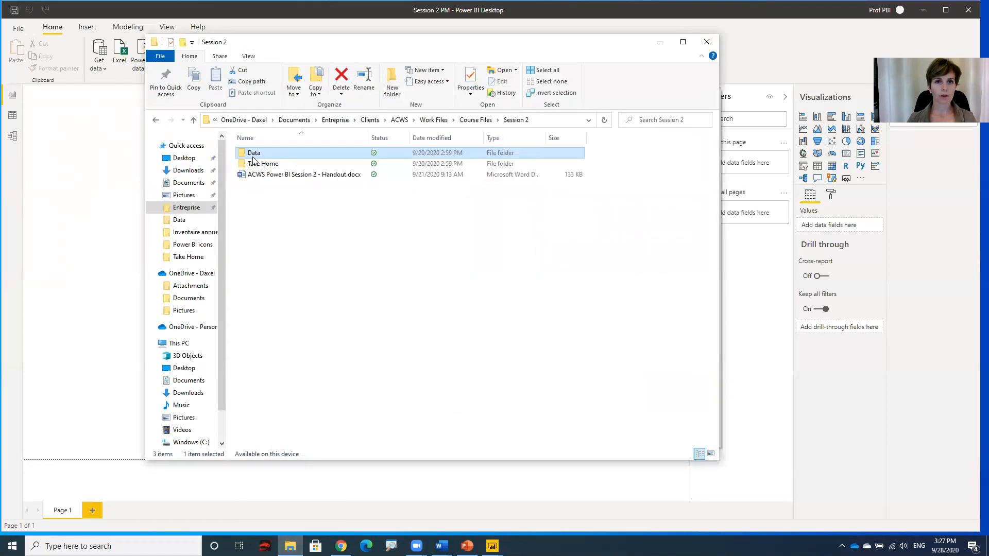
pyautogui.doubleClick(253, 153)
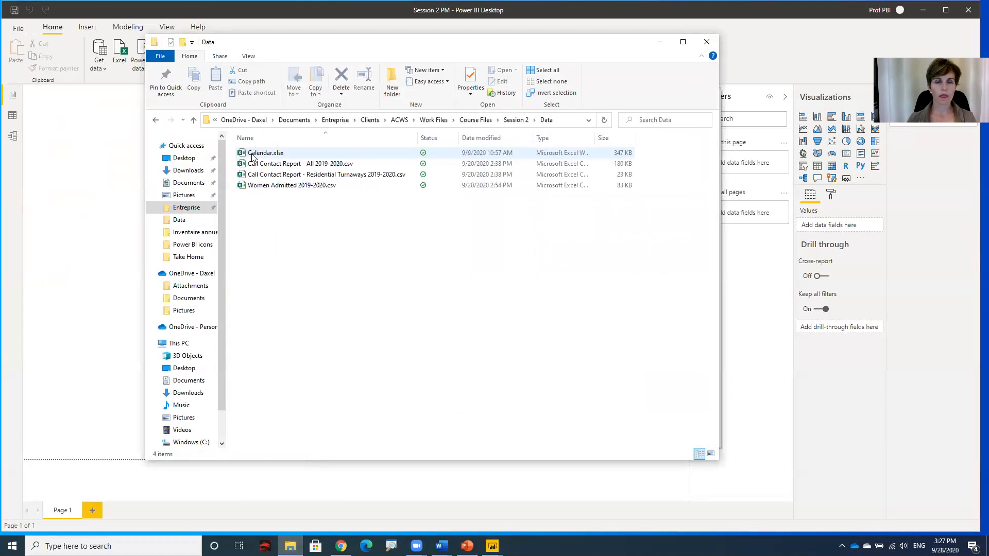
pyautogui.doubleClick(253, 155)
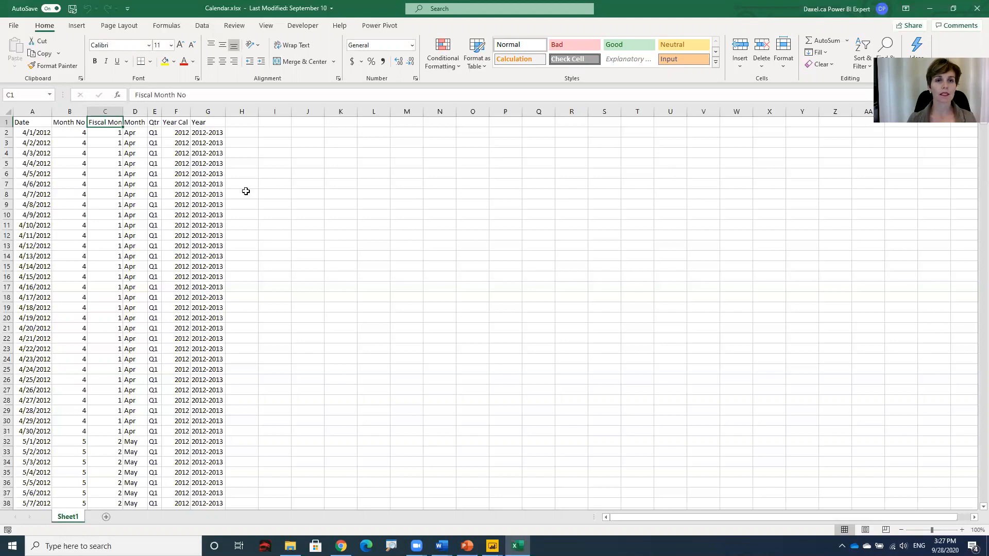
# Examine the calendar's date range from the first to the last row of the Date column, and return to cell A1
pyautogui.click(25, 133)
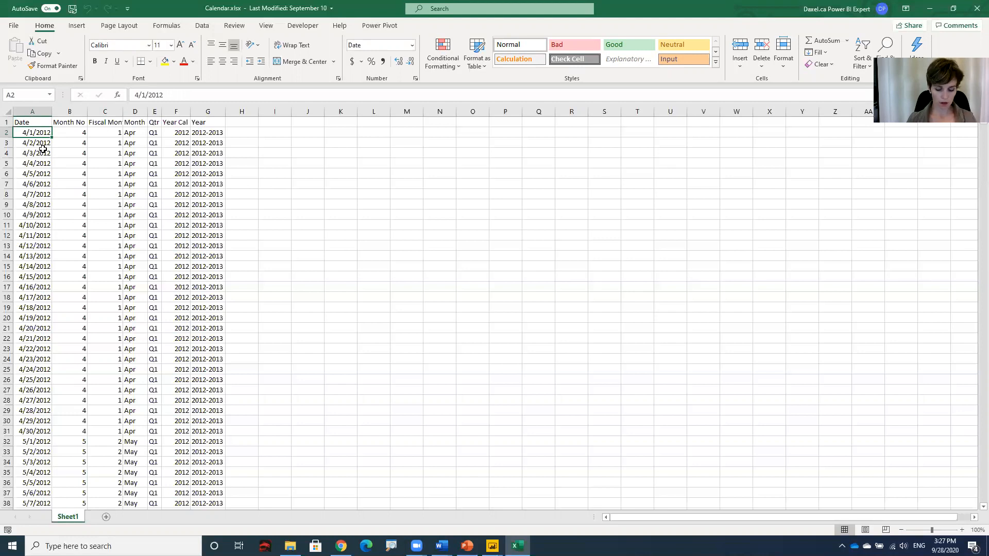
pyautogui.hotkey('ctrl', 'Down')
pyautogui.scroll(-4, 20, 388)
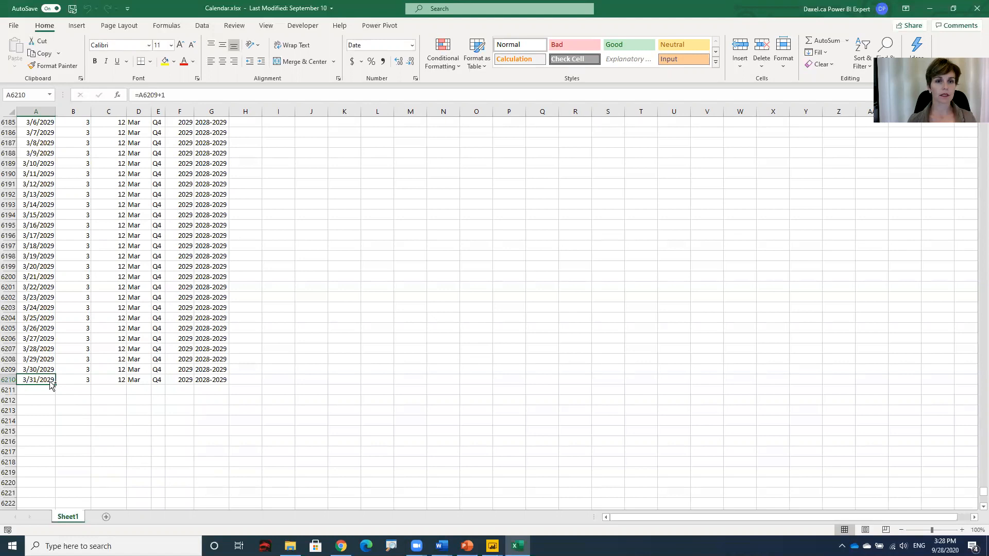
pyautogui.hotkey('ctrl', 'Home')
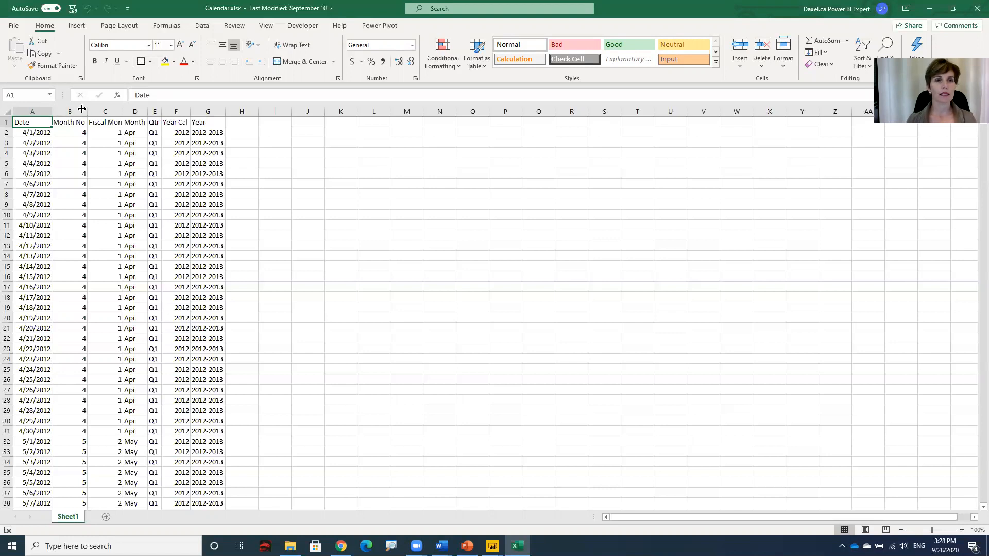
# Widen the Fiscal Month No column to fit its heading, and close the workbook after highlighting the Qtr and Year columns
pyautogui.click(105, 109)
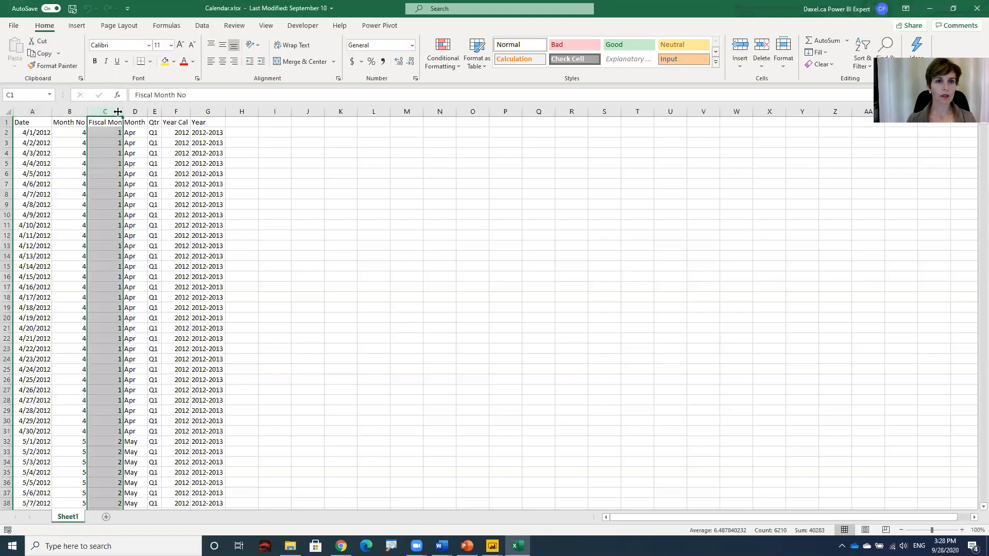
pyautogui.moveTo(122, 111); pyautogui.dragTo(152, 111)
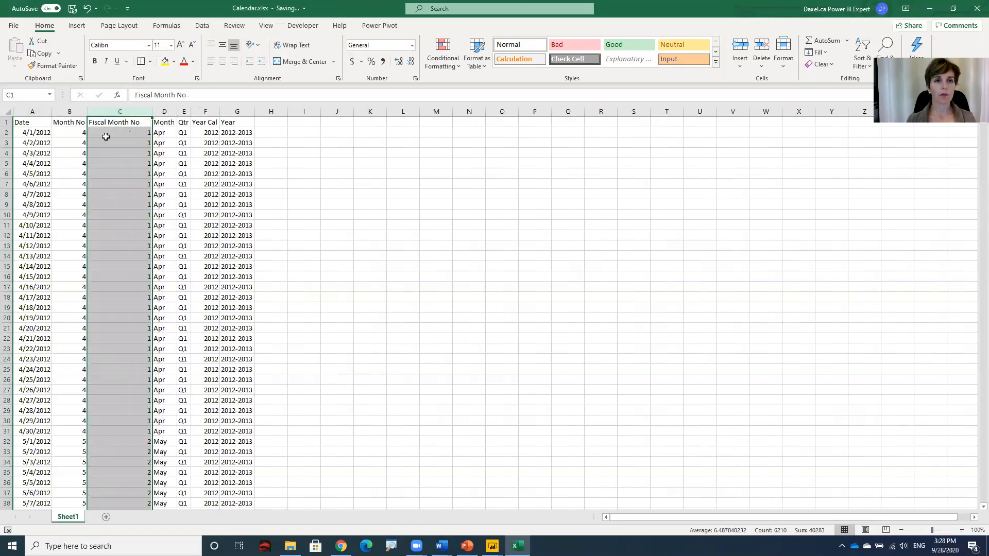
pyautogui.click(186, 111)
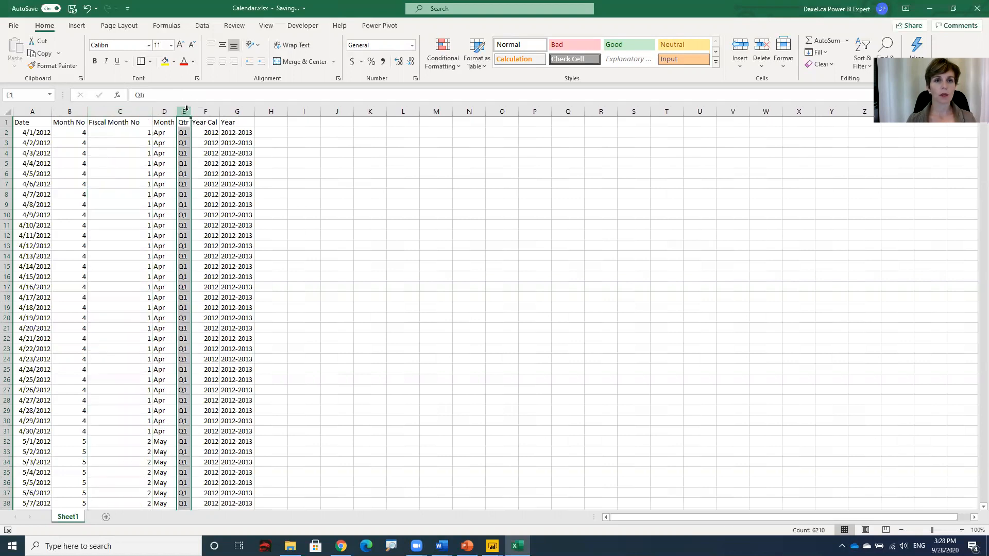
pyautogui.click(237, 112)
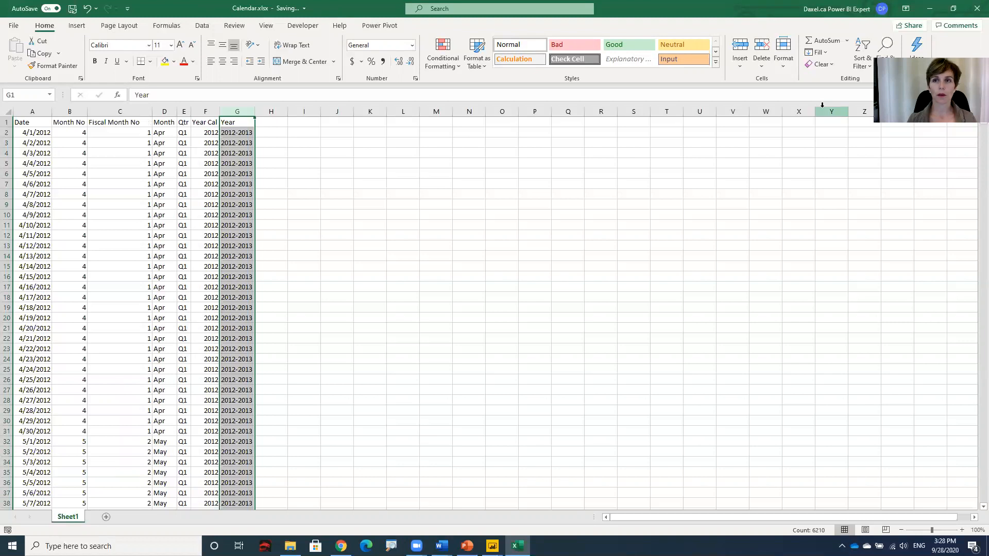
pyautogui.click(975, 12)
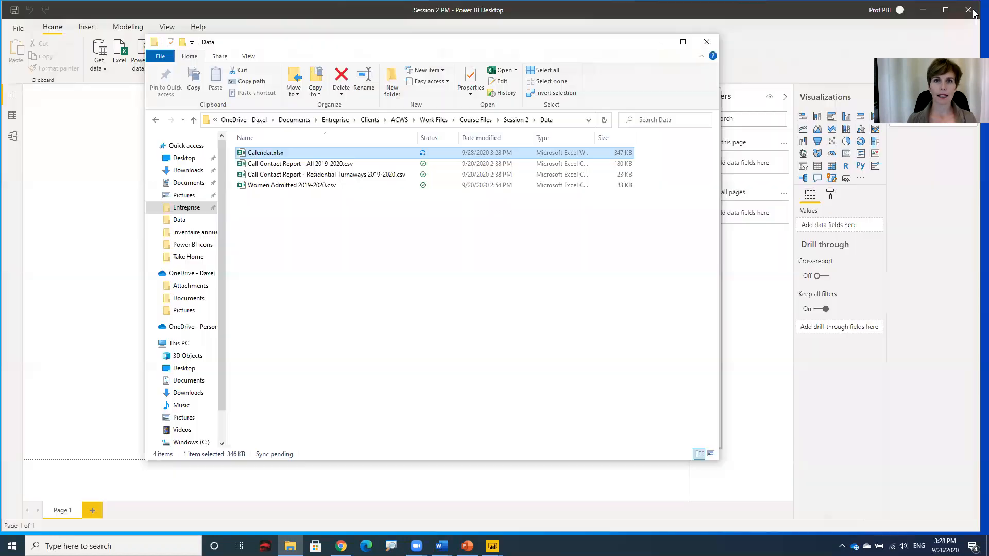
# Minimize the Data folder window, select Sheet1 of Calendar.xlsx in the Navigator, and open it for transformation in Power Query Editor
pyautogui.click(659, 46)
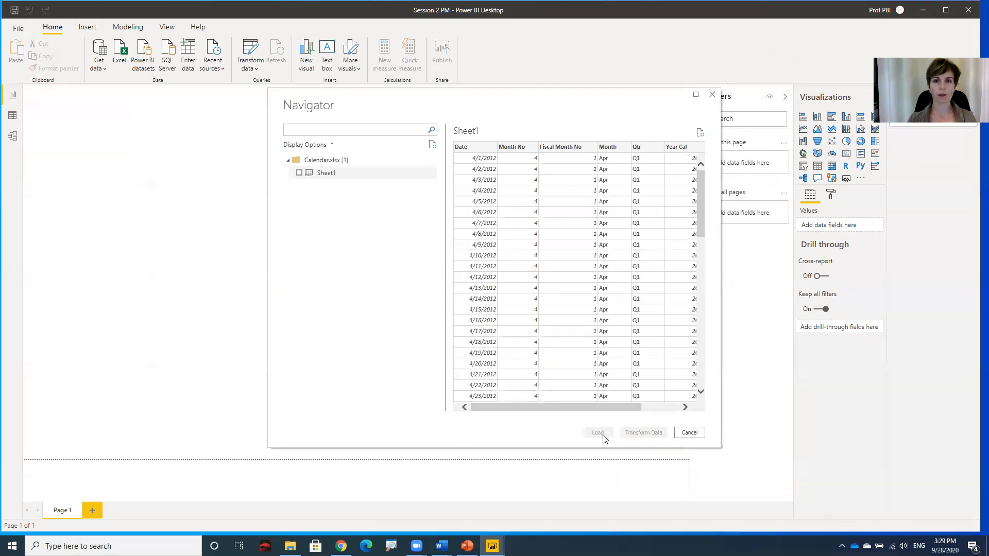
pyautogui.click(299, 173)
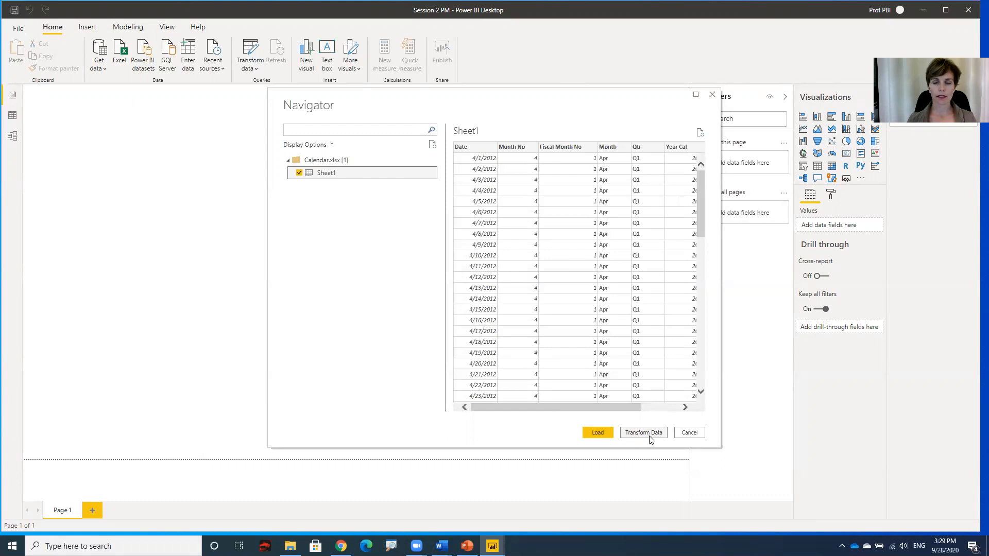
pyautogui.click(645, 434)
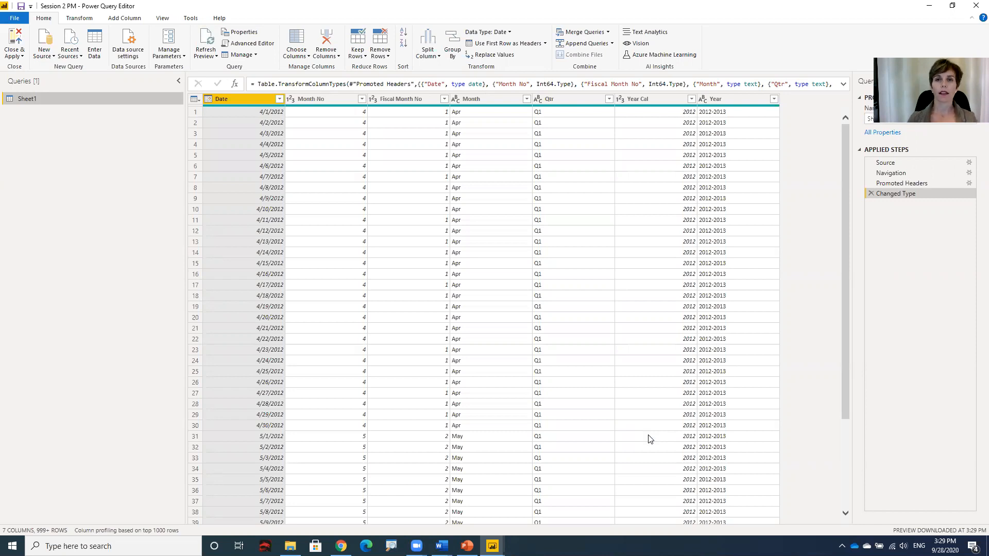
# Shrink the Power Query Editor window, bring it to the front among the open Power BI windows, and apply the Sheet1 query to the report
pyautogui.doubleClick(838, 13)
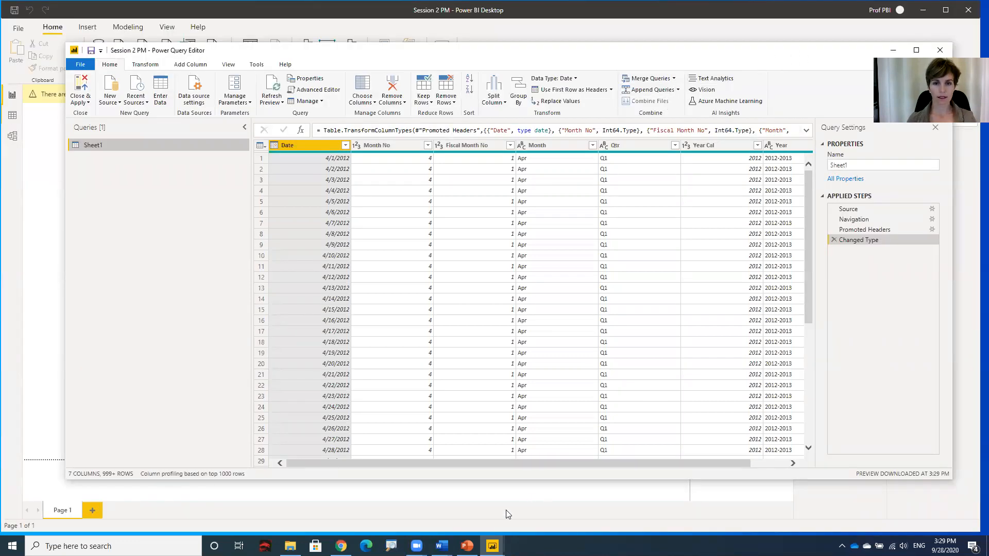
pyautogui.moveTo(492, 546)
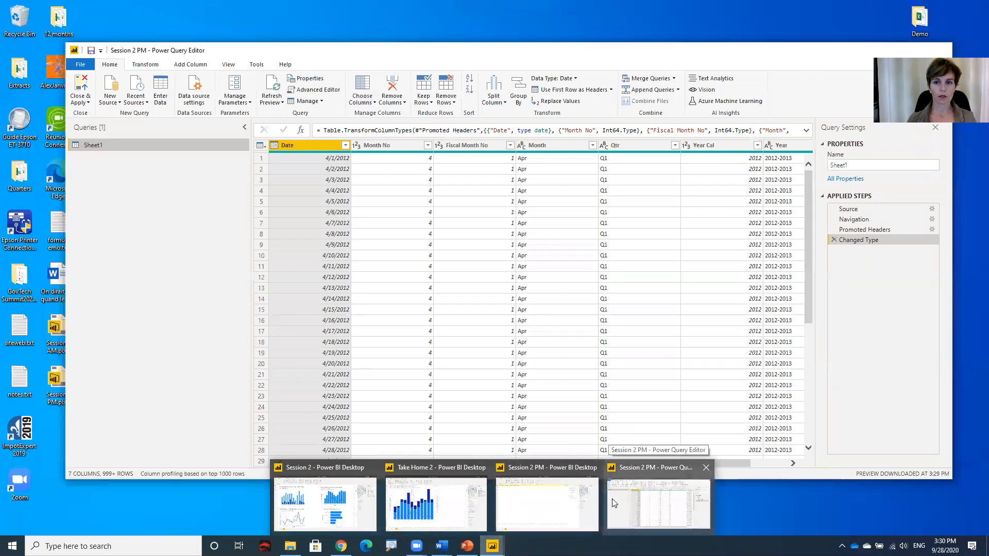
pyautogui.click(612, 499)
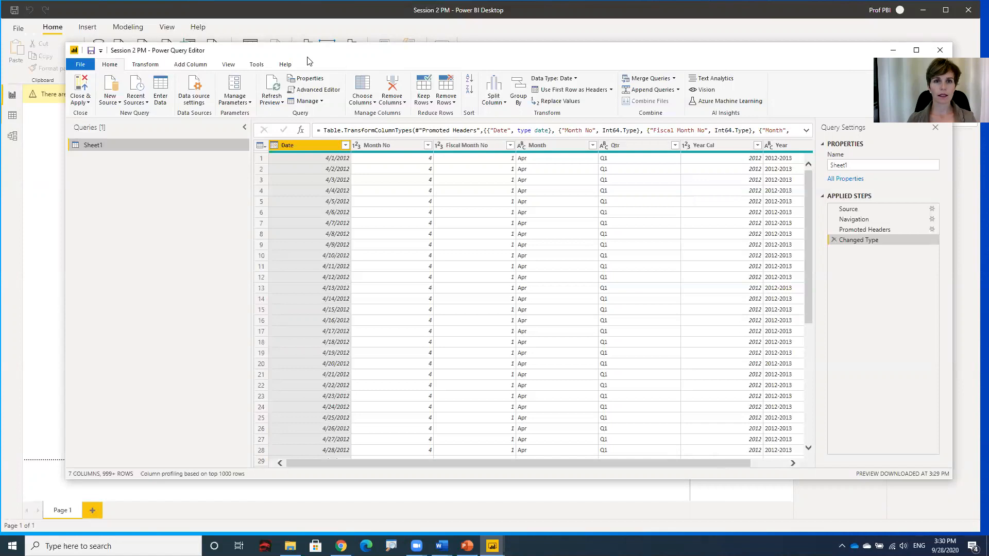
pyautogui.click(81, 88)
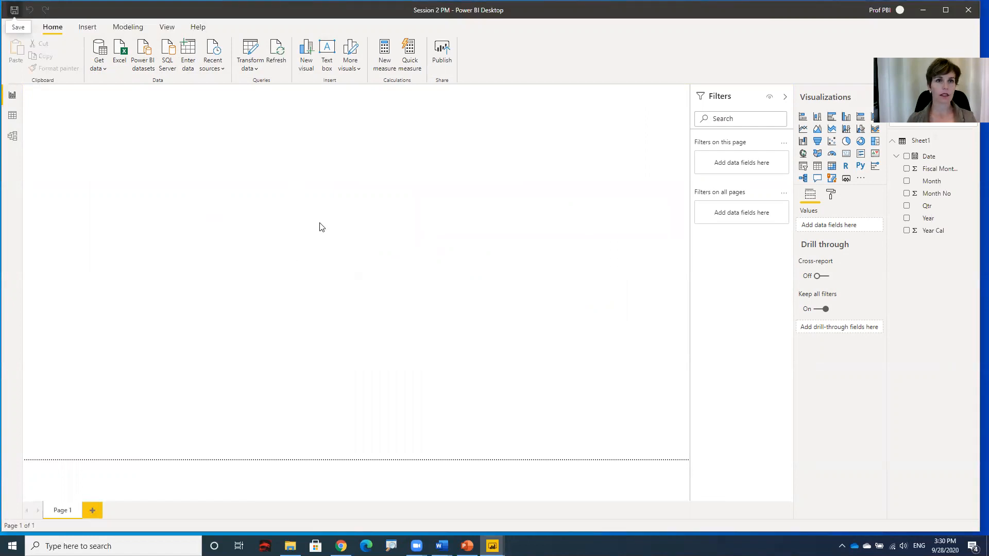
# Reopen Power Query Editor full screen and keep only Sheet1's Date, Fiscal Month No, Month, Qtr and Year columns, removing the others
pyautogui.click(258, 51)
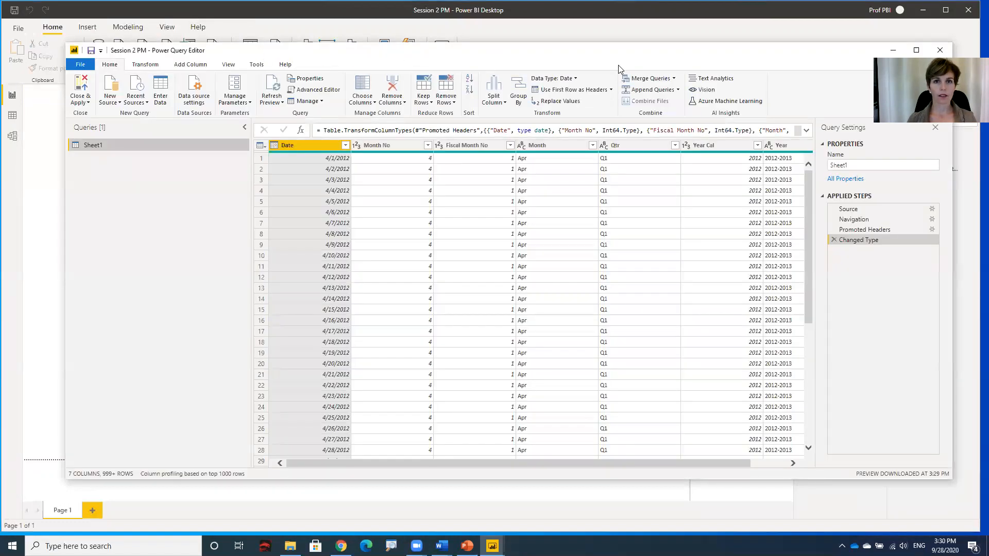
pyautogui.click(916, 50)
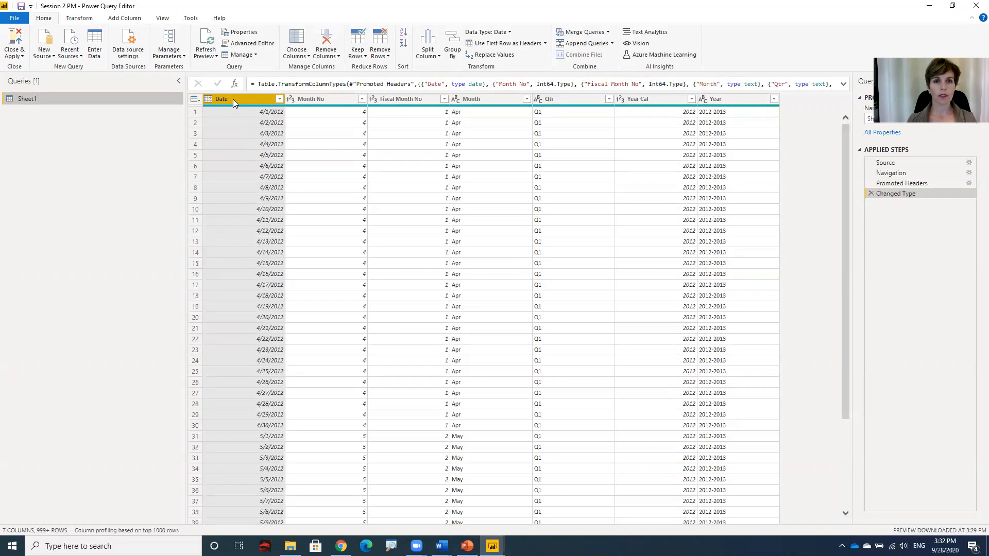
pyautogui.keyDown('ctrl'); pyautogui.click(413, 101); pyautogui.keyUp('ctrl')
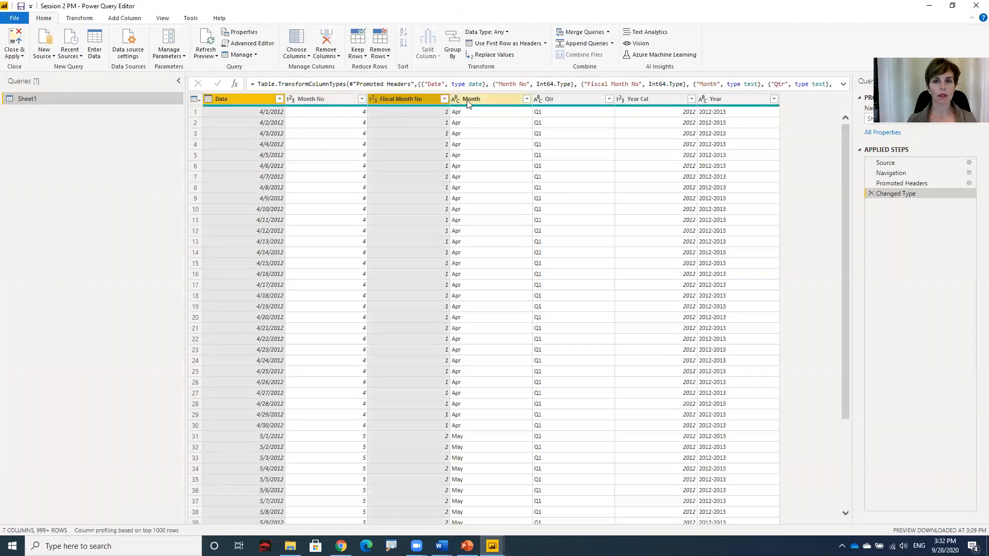
pyautogui.keyDown('ctrl'); pyautogui.click(500, 101); pyautogui.keyUp('ctrl')
pyautogui.keyDown('ctrl'); pyautogui.click(577, 101); pyautogui.keyUp('ctrl')
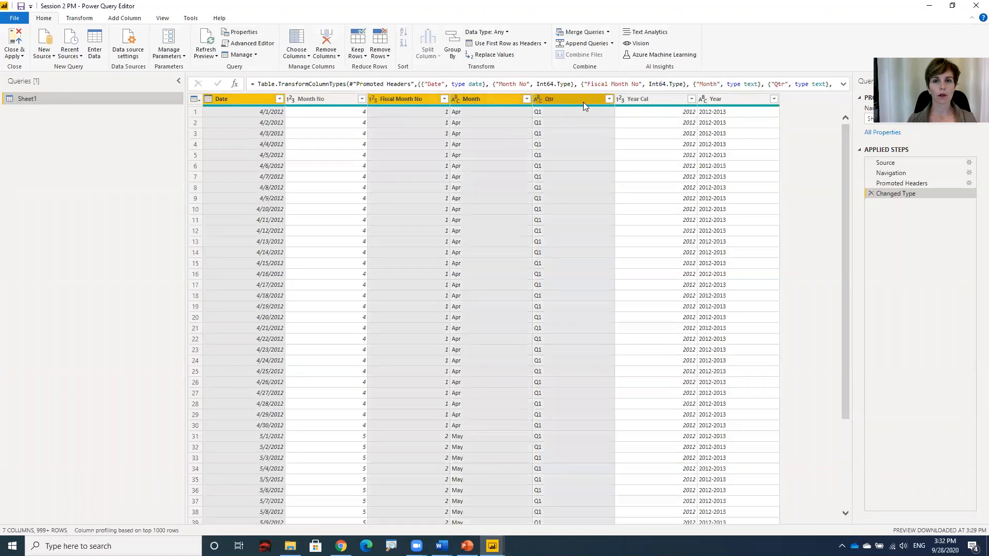
pyautogui.keyDown('ctrl'); pyautogui.click(743, 100); pyautogui.keyUp('ctrl')
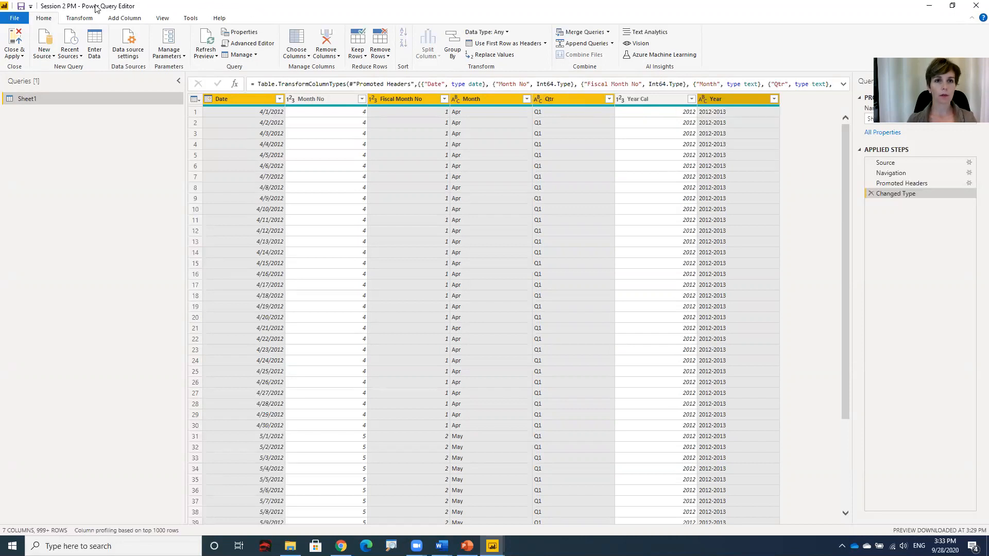
pyautogui.click(339, 58)
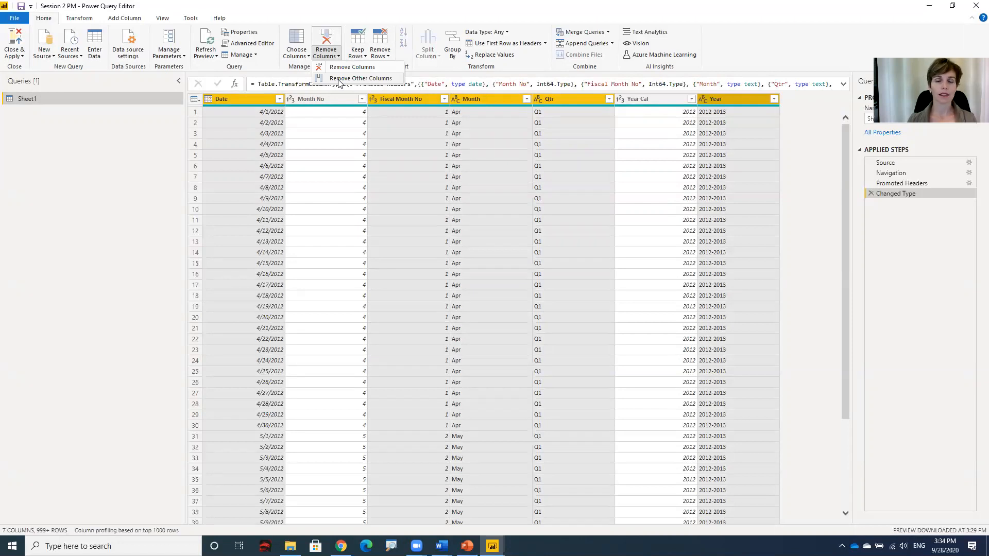
pyautogui.click(339, 78)
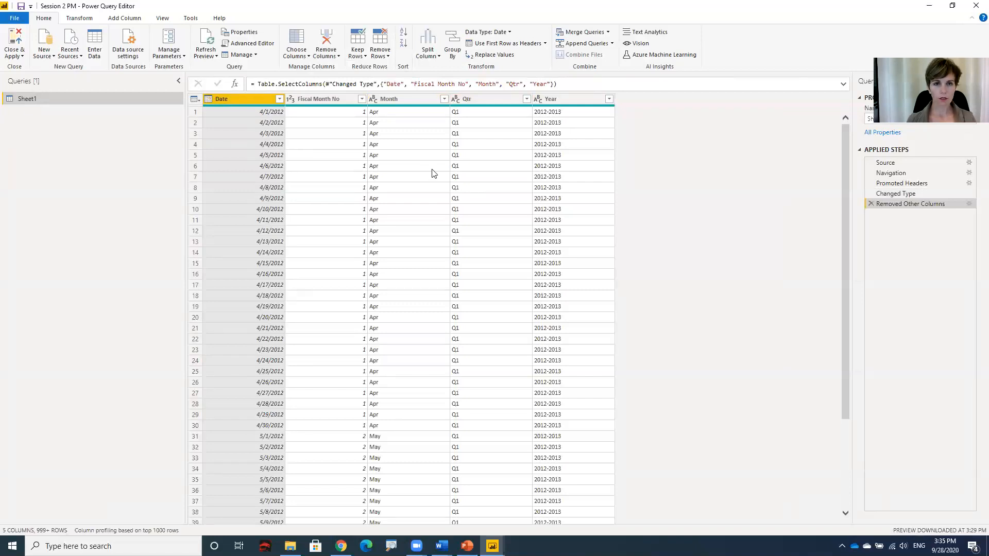
# Check the Date column's filter list without changing it, and filter the (null) rows out of Fiscal Month No after loading all its values
pyautogui.click(279, 99)
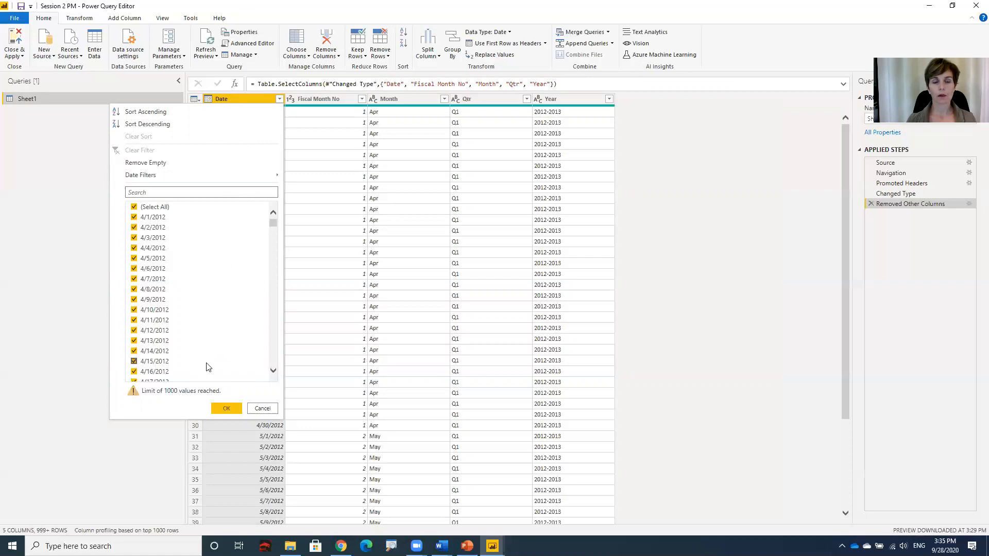
pyautogui.click(261, 408)
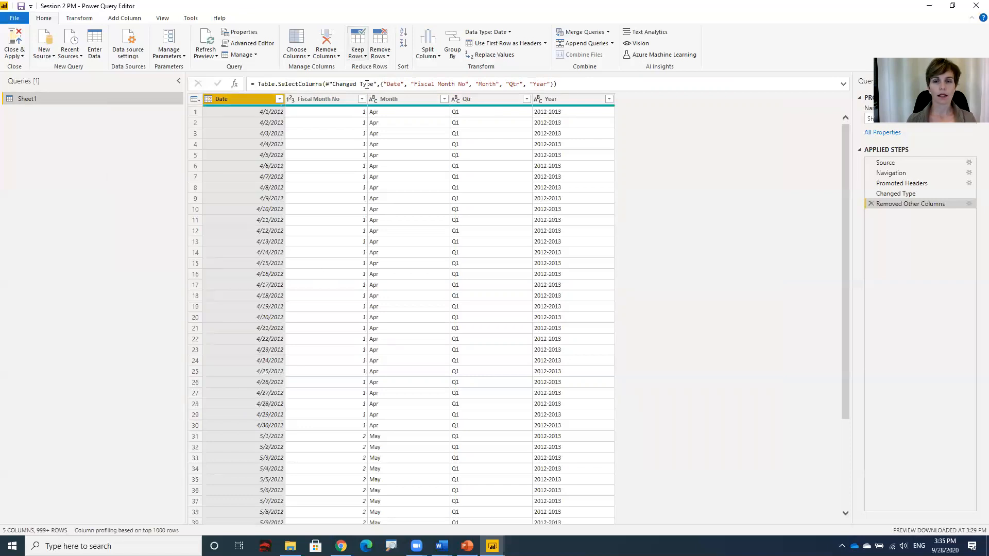
pyautogui.moveTo(363, 107)
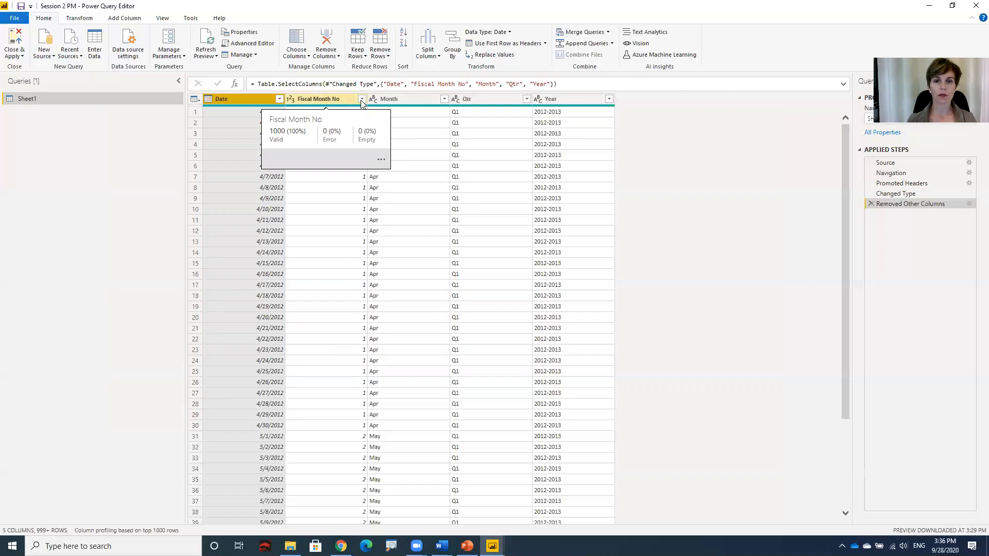
pyautogui.click(345, 101)
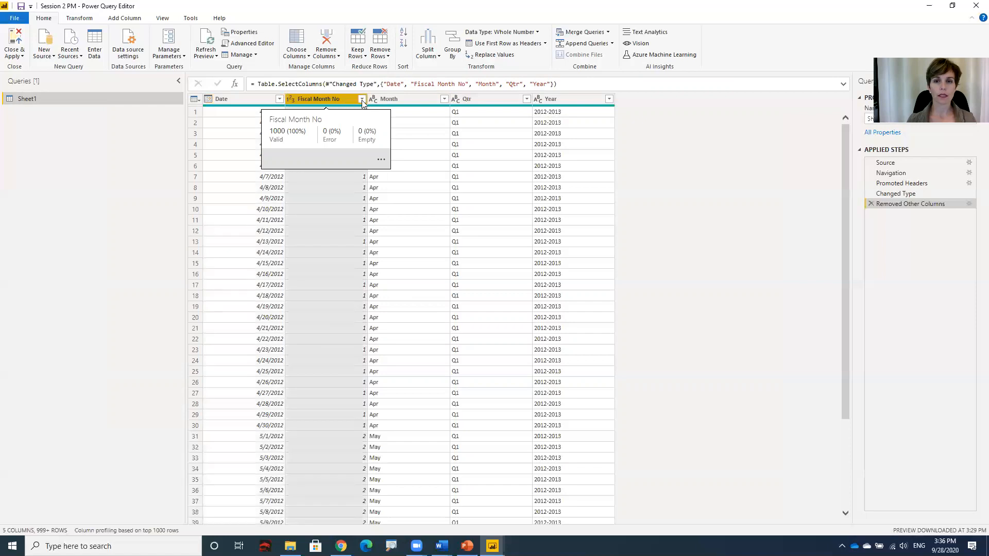
pyautogui.click(362, 100)
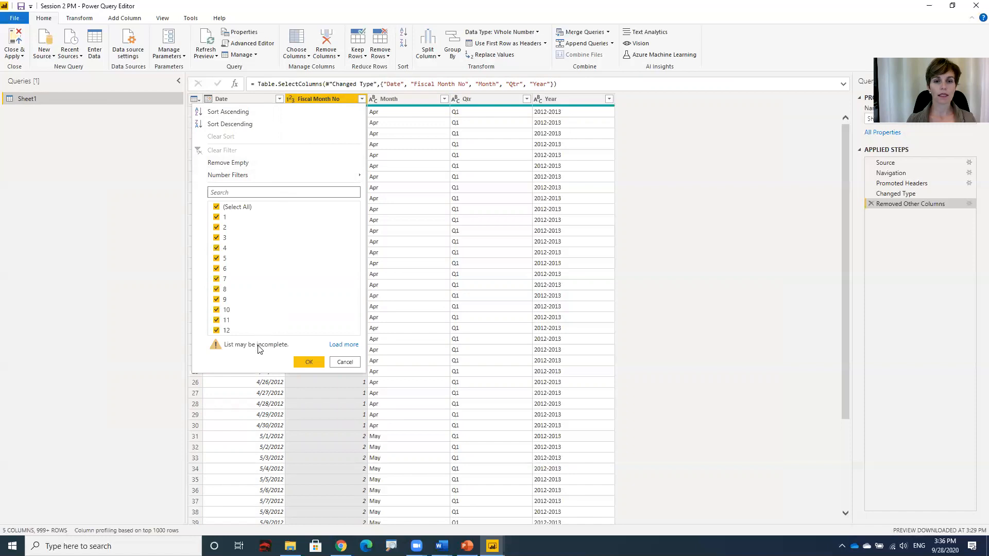
pyautogui.click(334, 346)
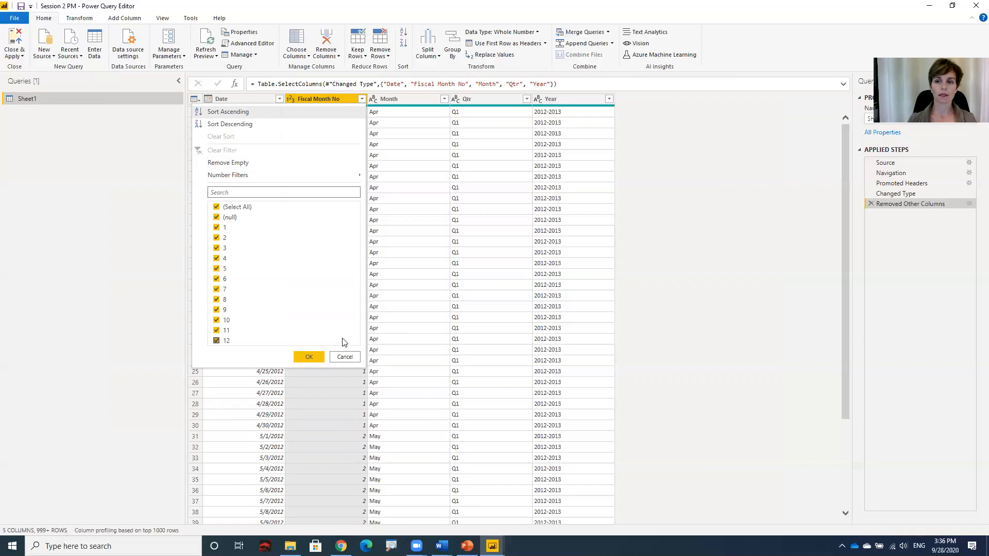
pyautogui.click(217, 218)
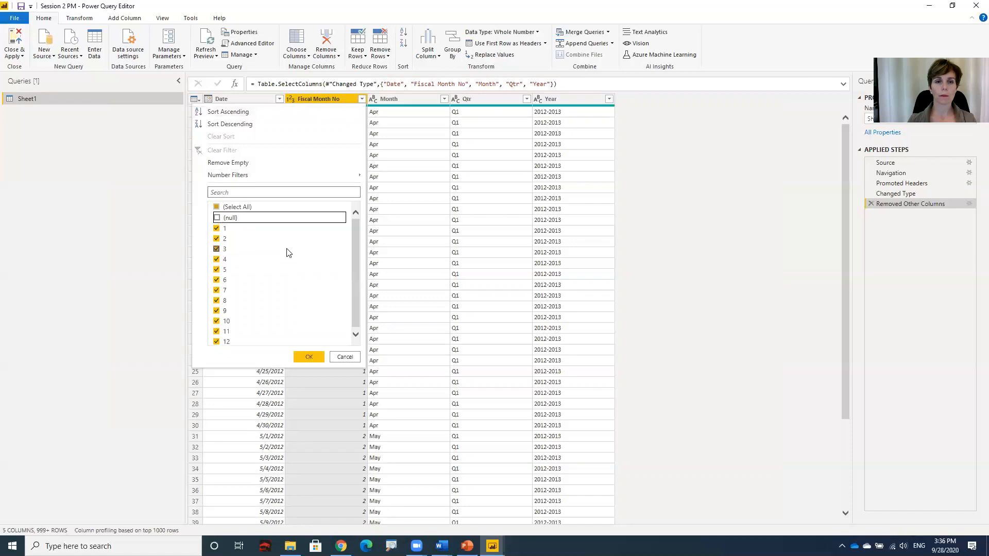
pyautogui.click(315, 358)
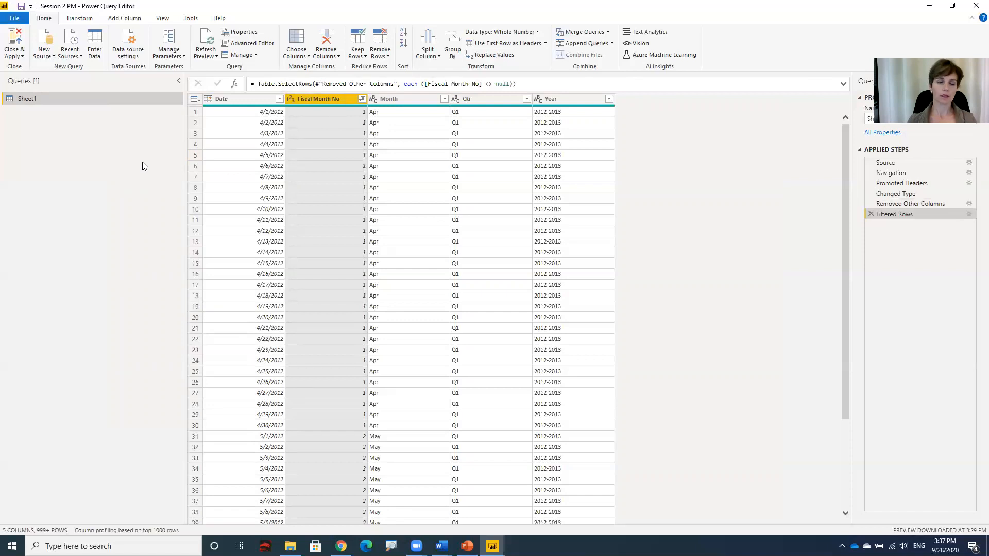
# Apply the query changes, look over Sheet1's rows in Data view, and return to the report canvas
pyautogui.click(21, 40)
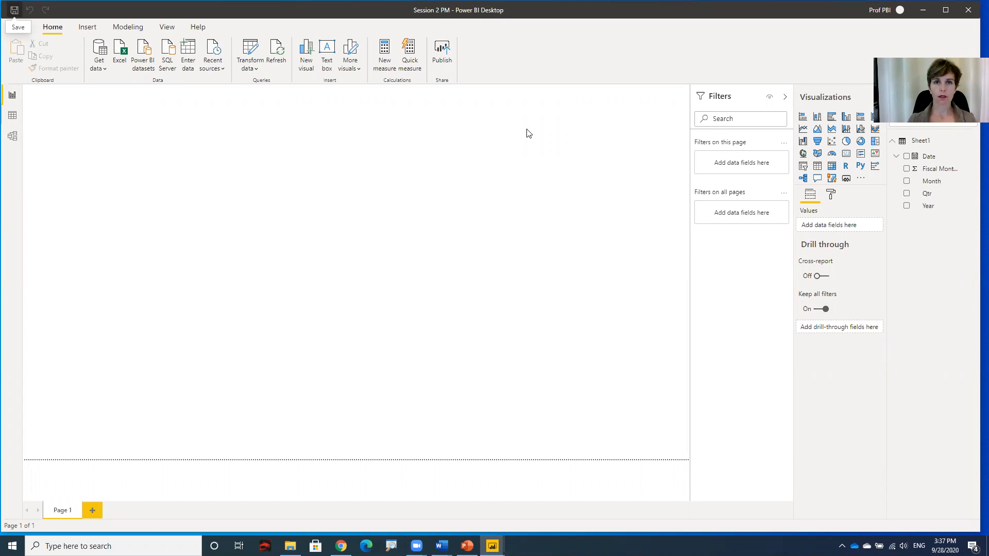
pyautogui.click(12, 117)
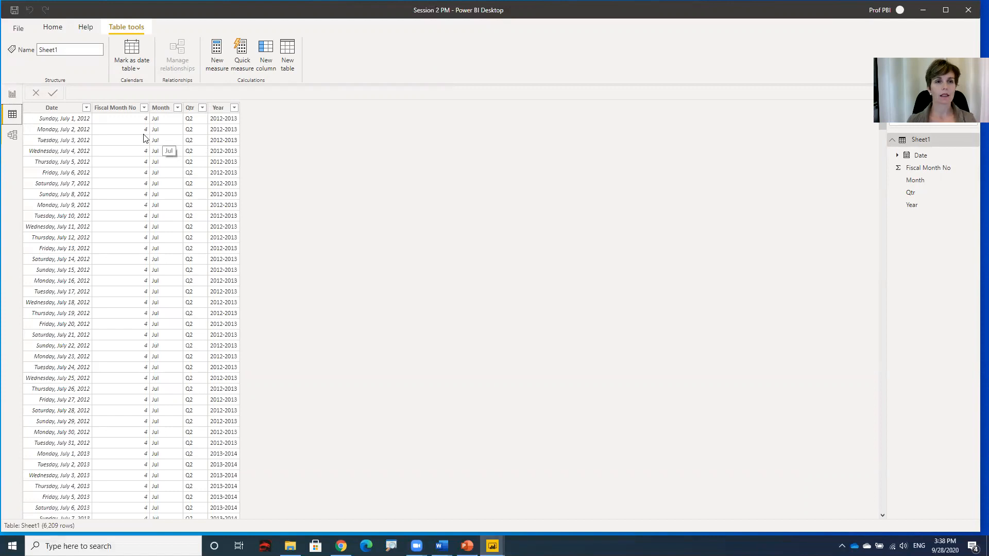
pyautogui.click(13, 97)
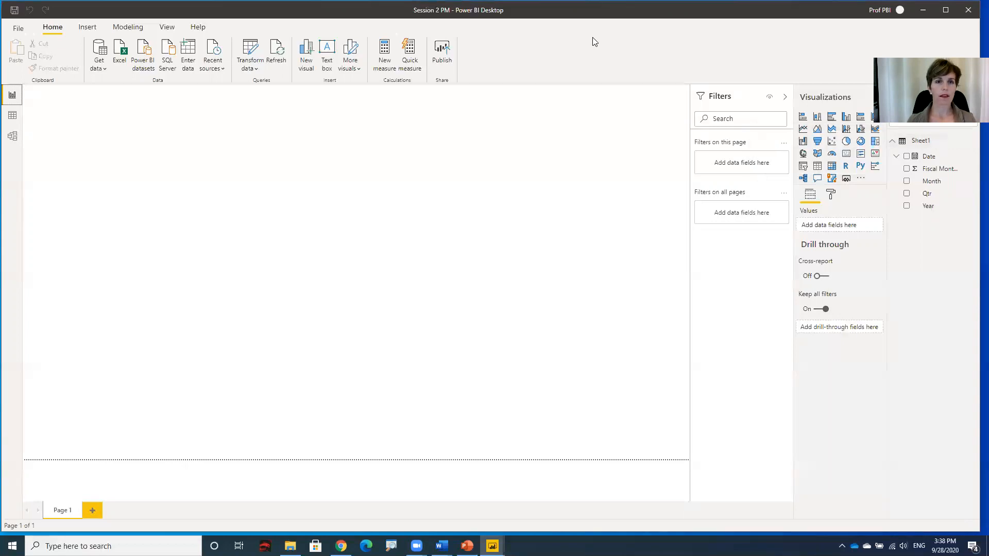
# Reopen Power Query Editor, rename the Sheet1 query to Calendar, and apply the change to the report
pyautogui.click(249, 70)
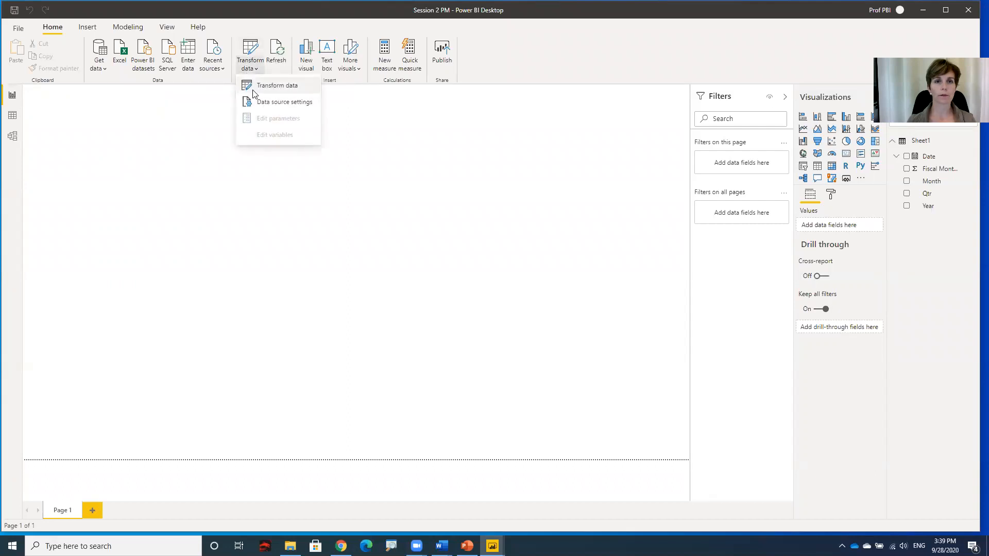
pyautogui.click(251, 90)
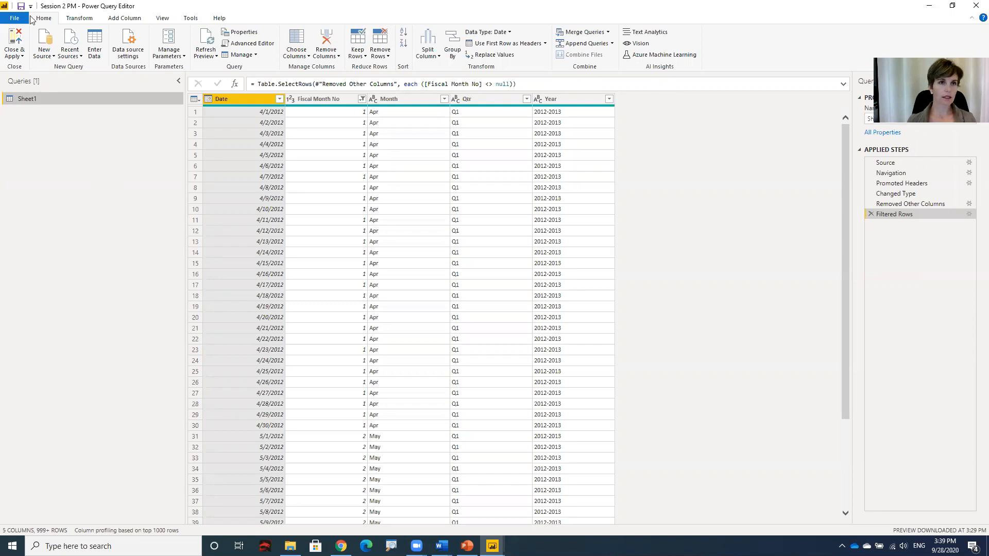
pyautogui.doubleClick(28, 100)
pyautogui.write('Calendar')
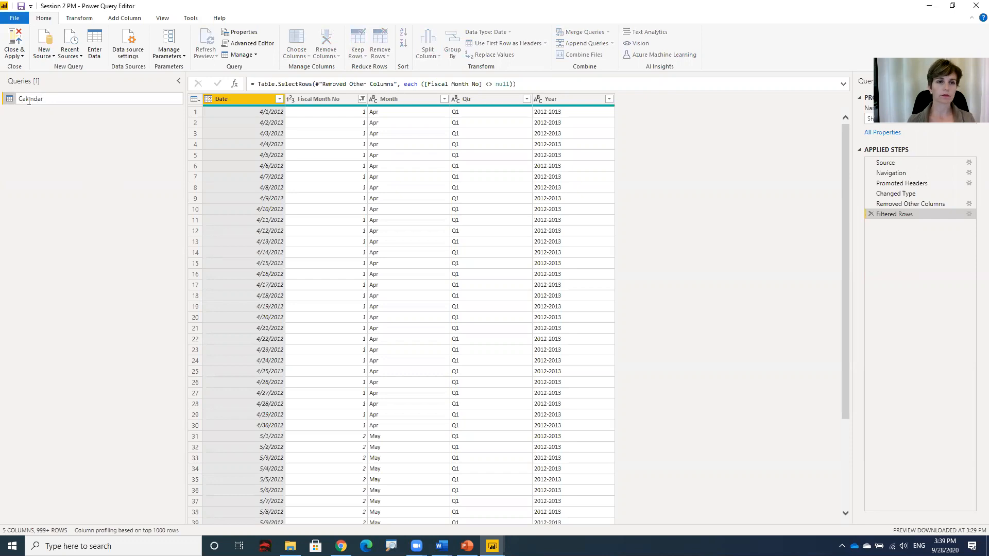
pyautogui.press('Return')
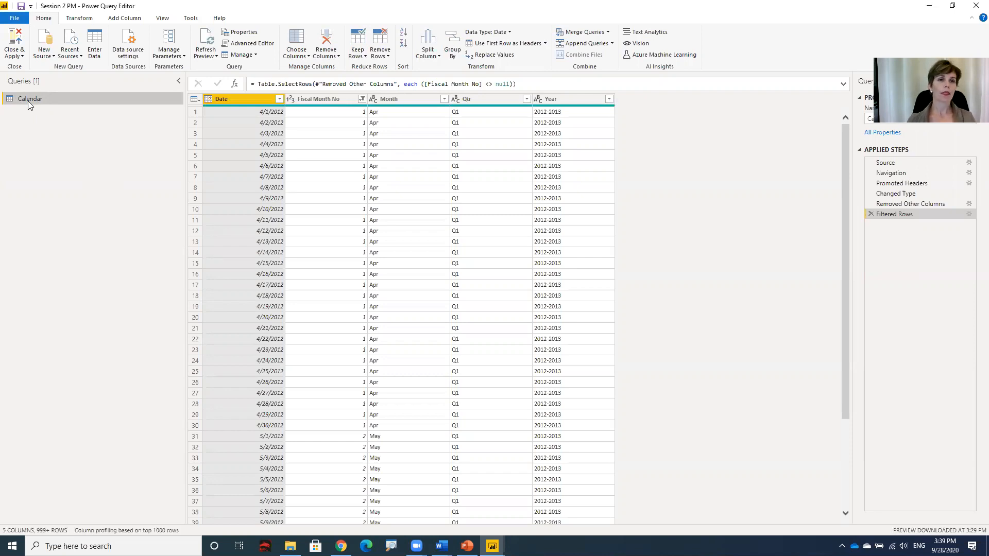
pyautogui.click(10, 35)
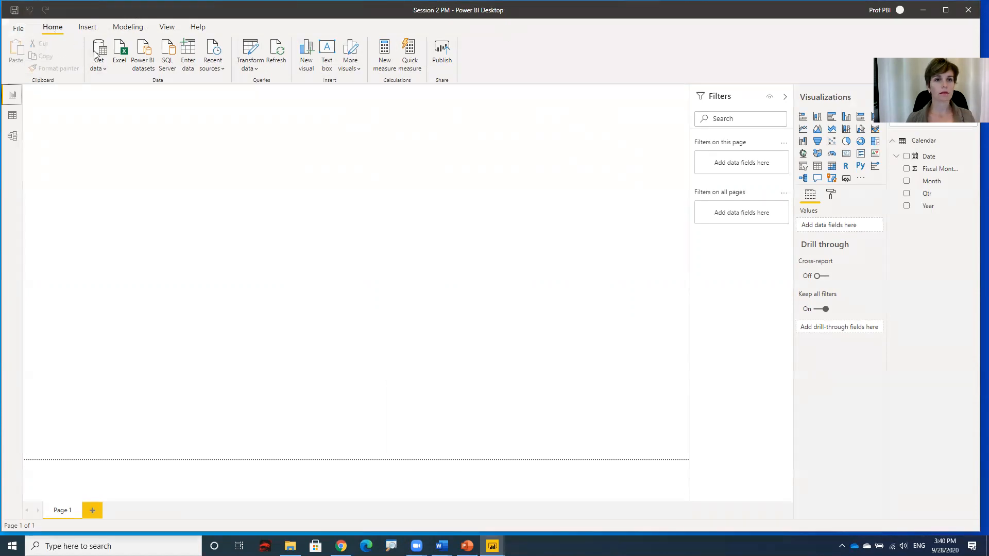
# Import Call Contact Report - All 2019-2020.csv from Session 2's Data folder as a Text/CSV source and open it for transformation
pyautogui.click(104, 70)
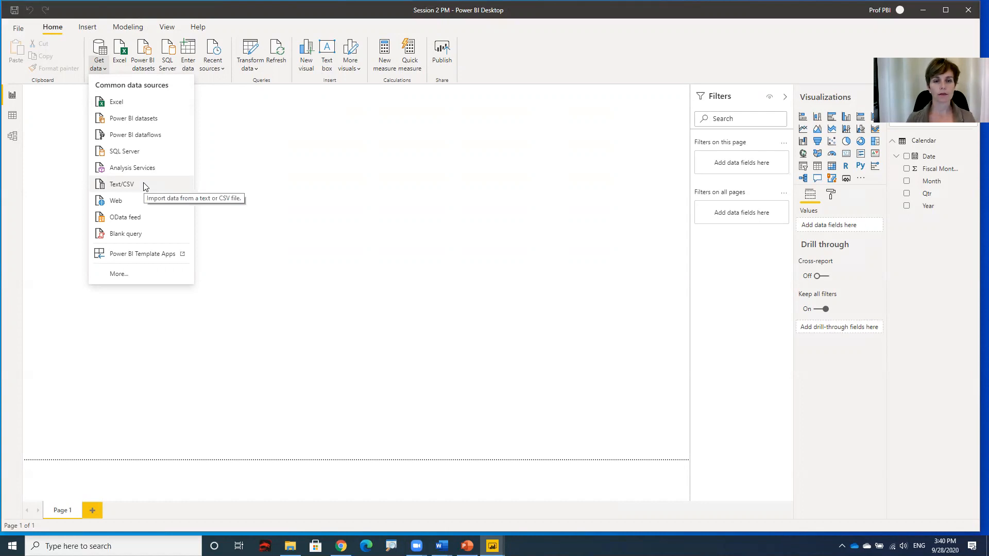
pyautogui.click(121, 184)
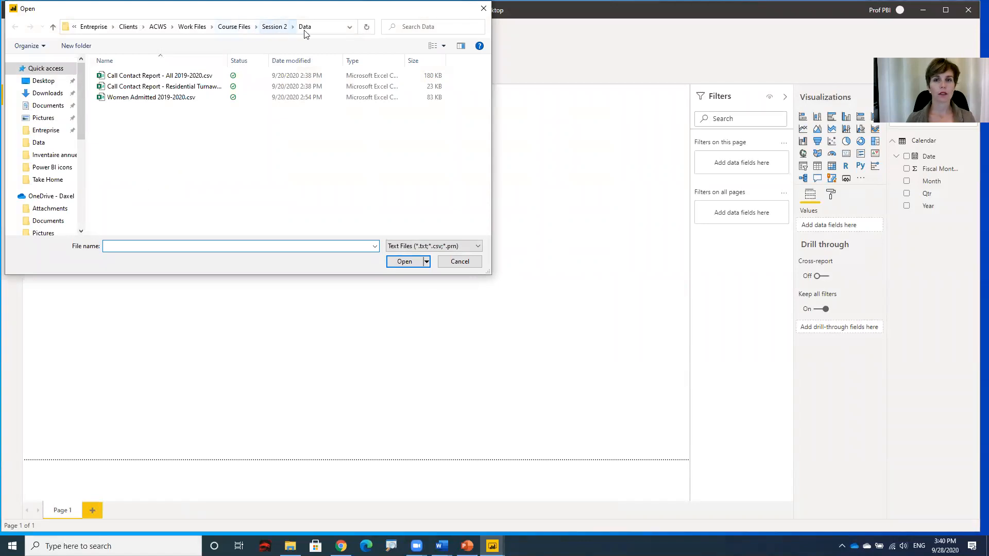
pyautogui.click(141, 77)
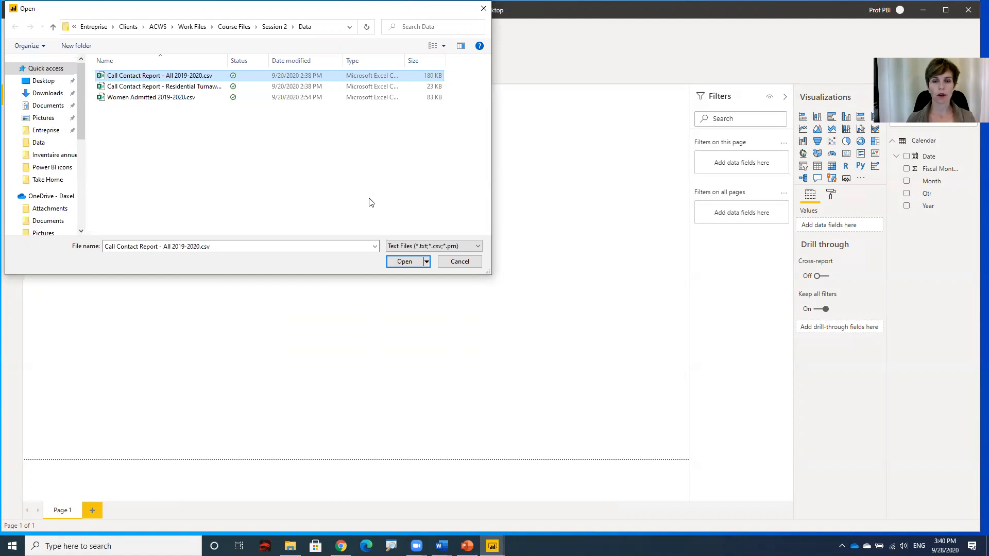
pyautogui.click(405, 262)
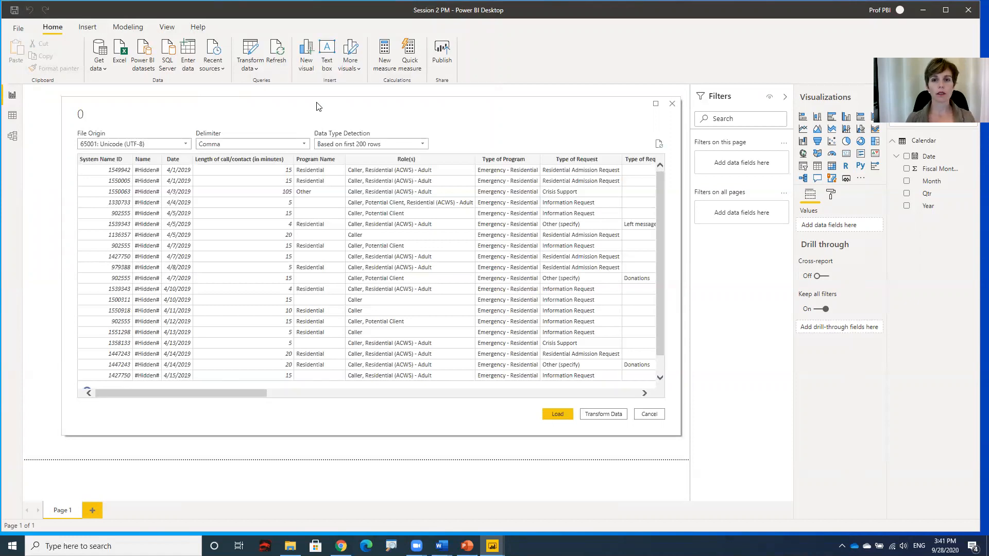
pyautogui.click(606, 420)
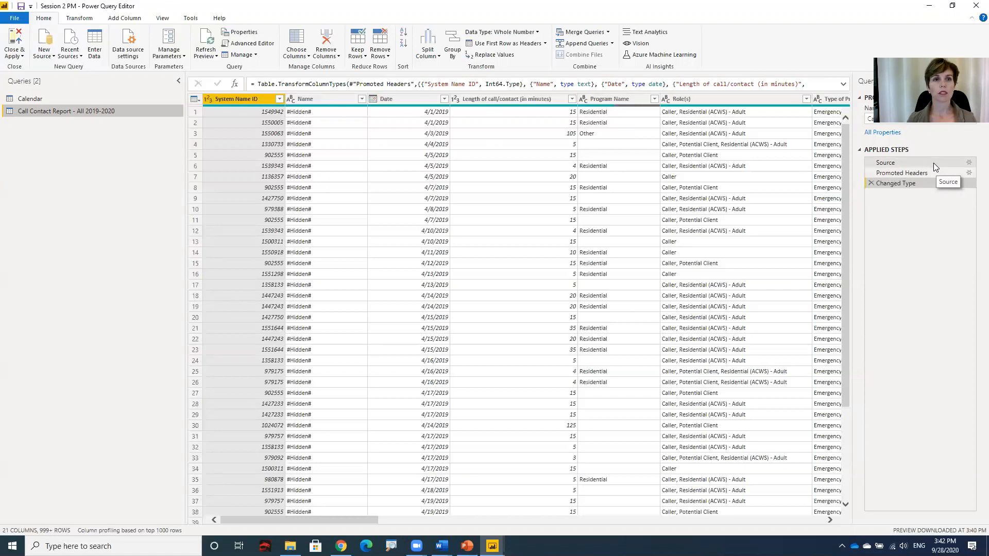
# Review the call contact query's Source, Promoted Headers and Changed Type steps, comparing the column headers and data types
pyautogui.click(898, 164)
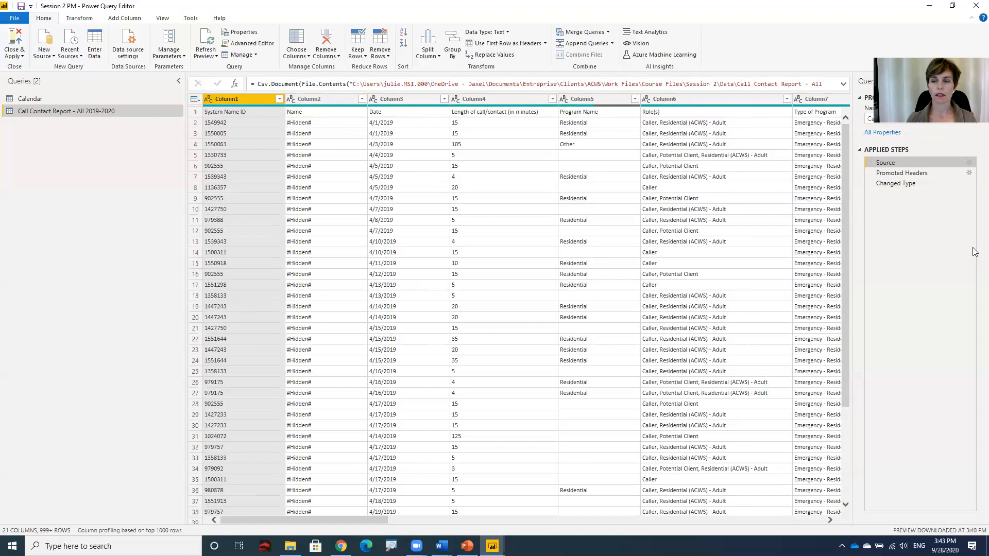
pyautogui.click(905, 173)
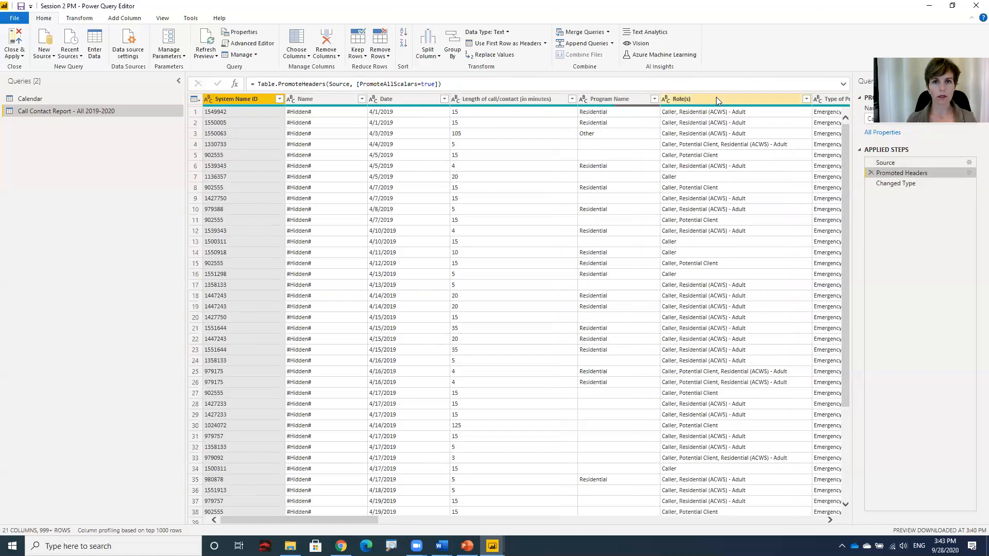
pyautogui.keyDown('ctrl'); pyautogui.click(686, 100); pyautogui.keyUp('ctrl')
pyautogui.keyDown('ctrl'); pyautogui.click(682, 99); pyautogui.keyUp('ctrl')
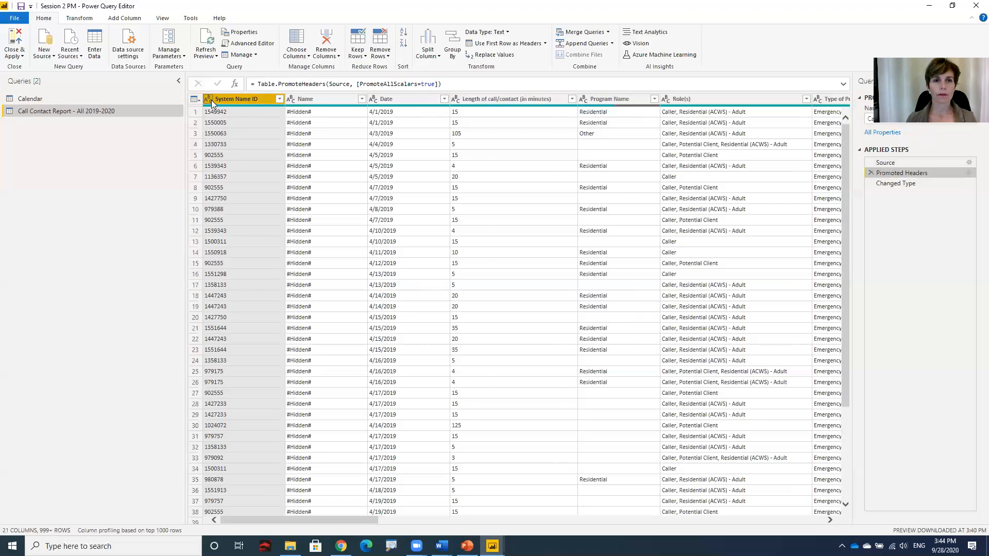
pyautogui.click(325, 98)
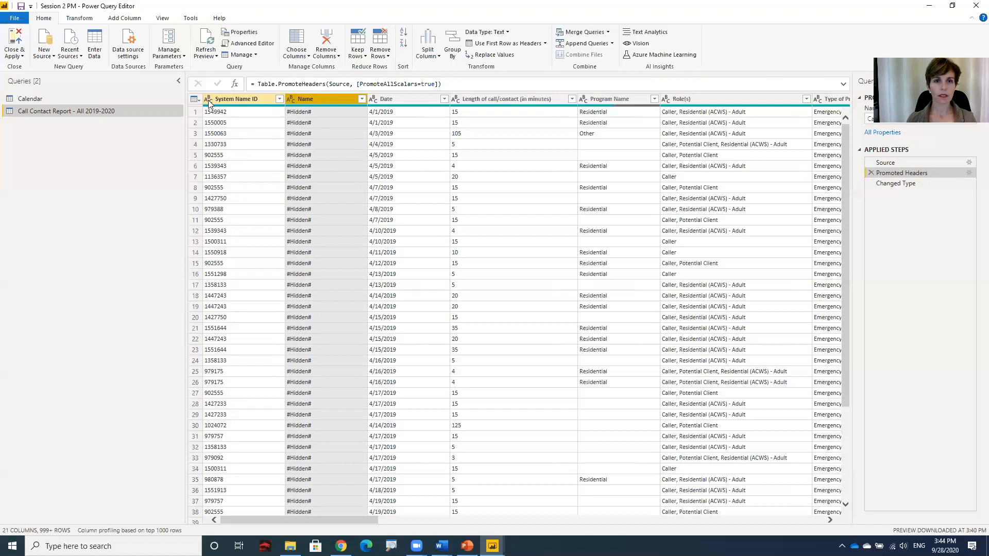
pyautogui.click(208, 100)
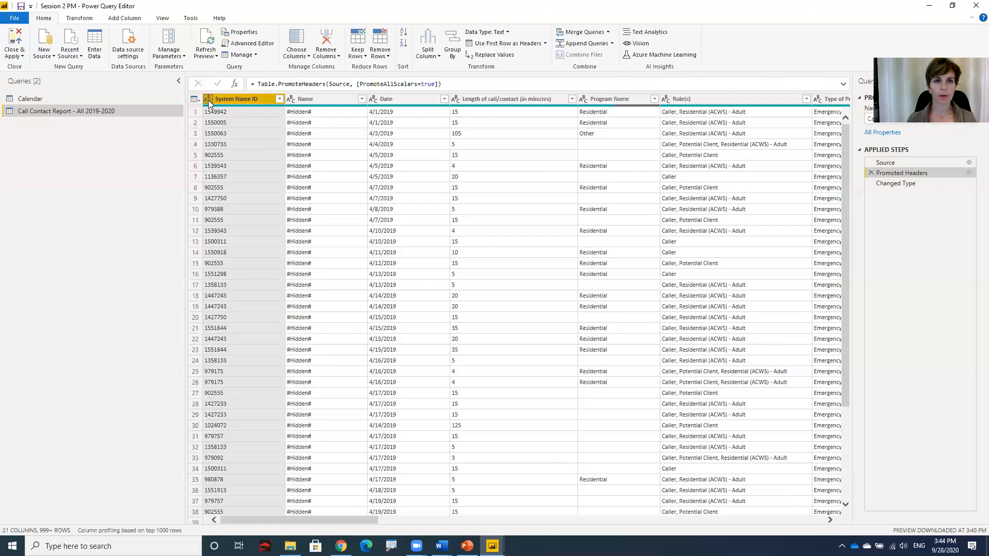
pyautogui.click(223, 99)
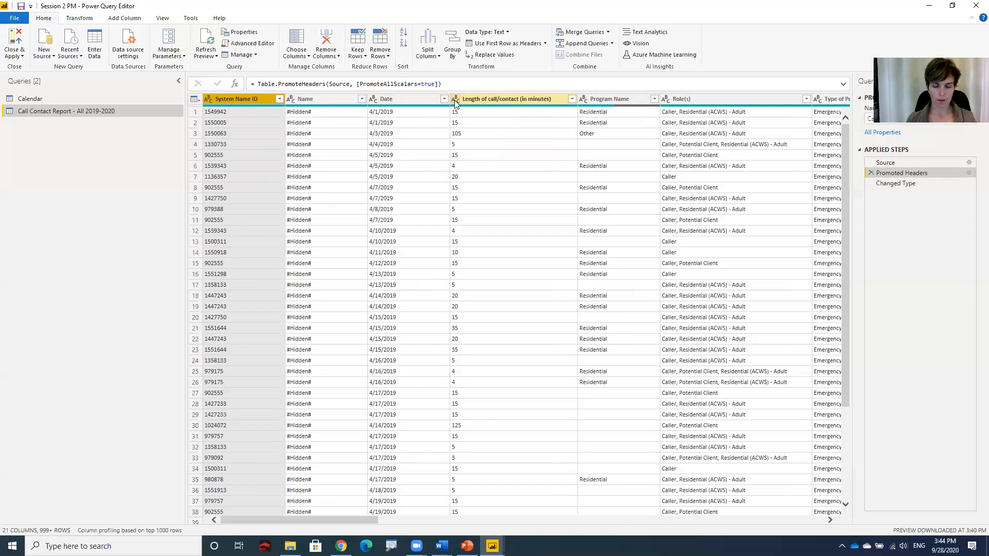
pyautogui.click(901, 183)
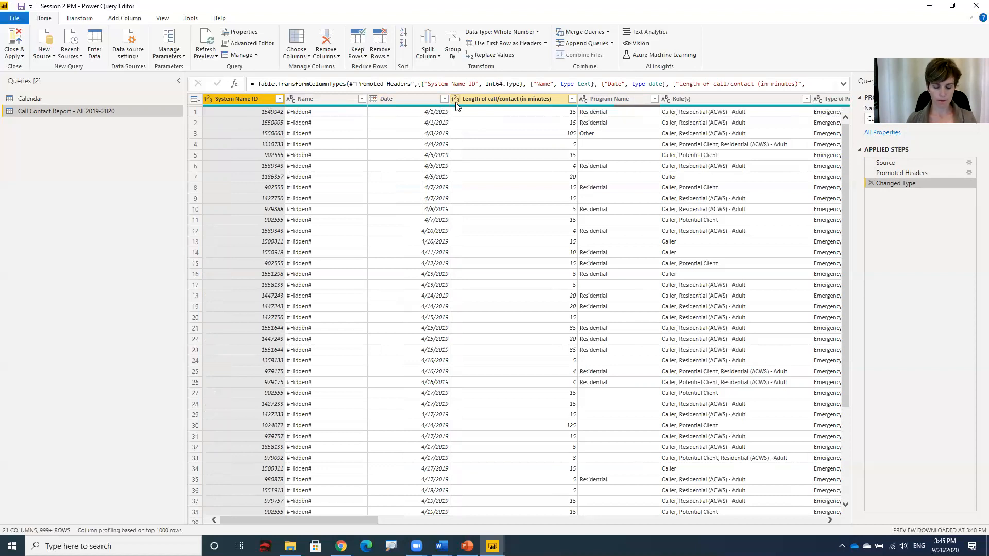
pyautogui.click(219, 5)
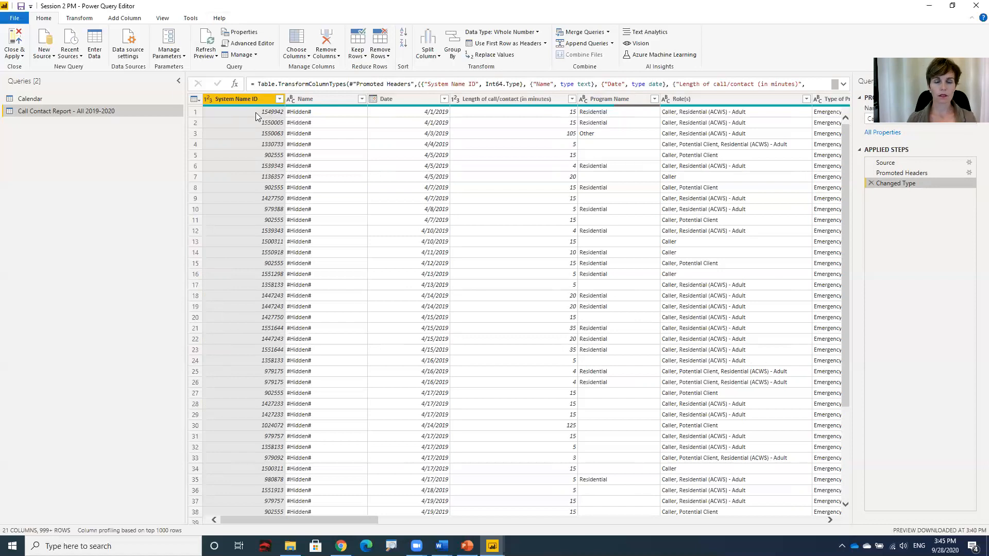
pyautogui.click(406, 101)
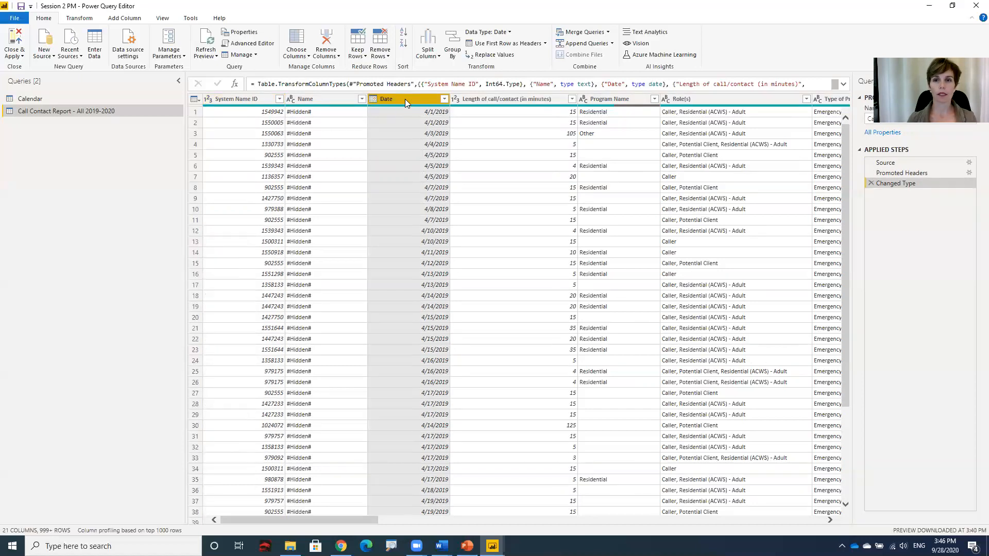
pyautogui.keyDown('ctrl'); pyautogui.click(492, 101); pyautogui.keyUp('ctrl')
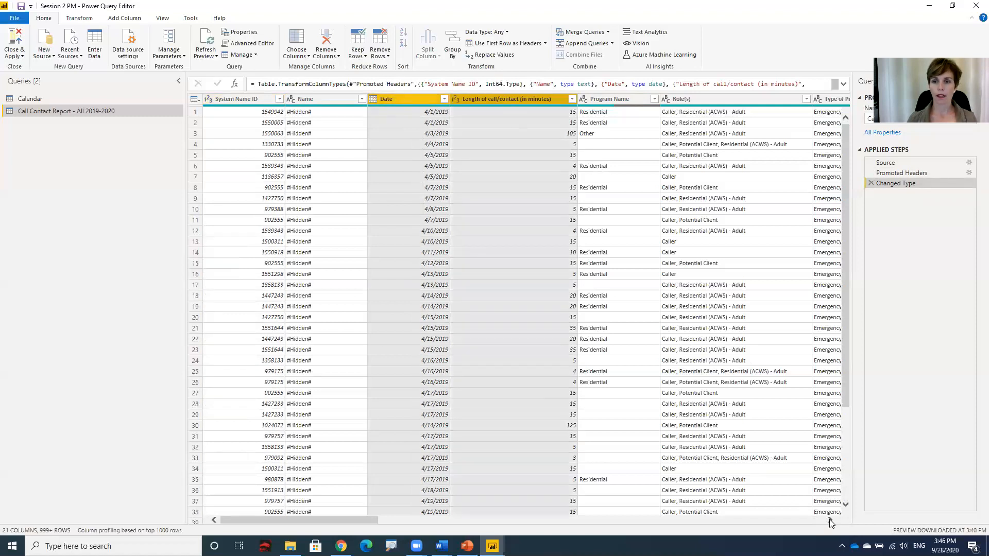
pyautogui.moveTo(830, 520); pyautogui.dragTo(830, 520)
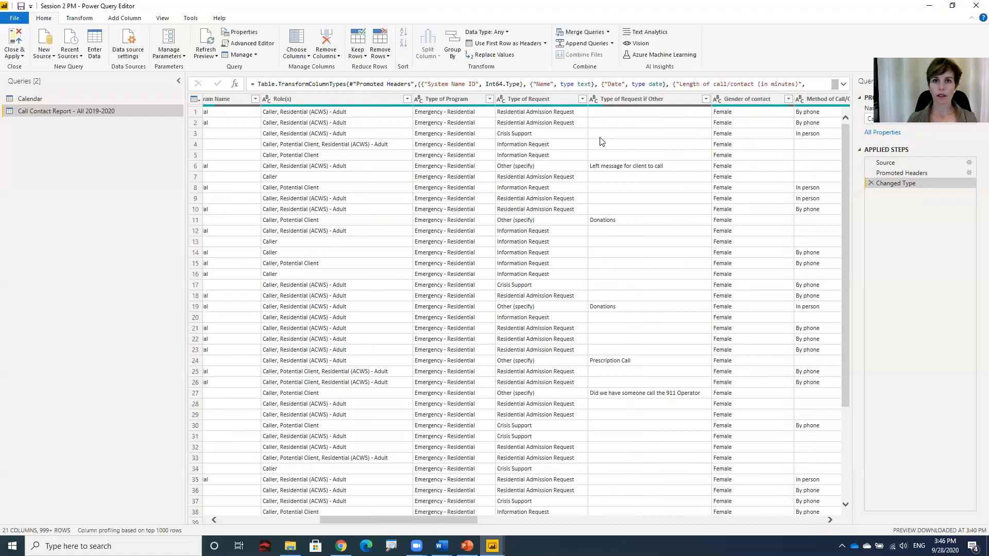
pyautogui.click(534, 101)
pyautogui.moveTo(450, 520); pyautogui.dragTo(297, 519)
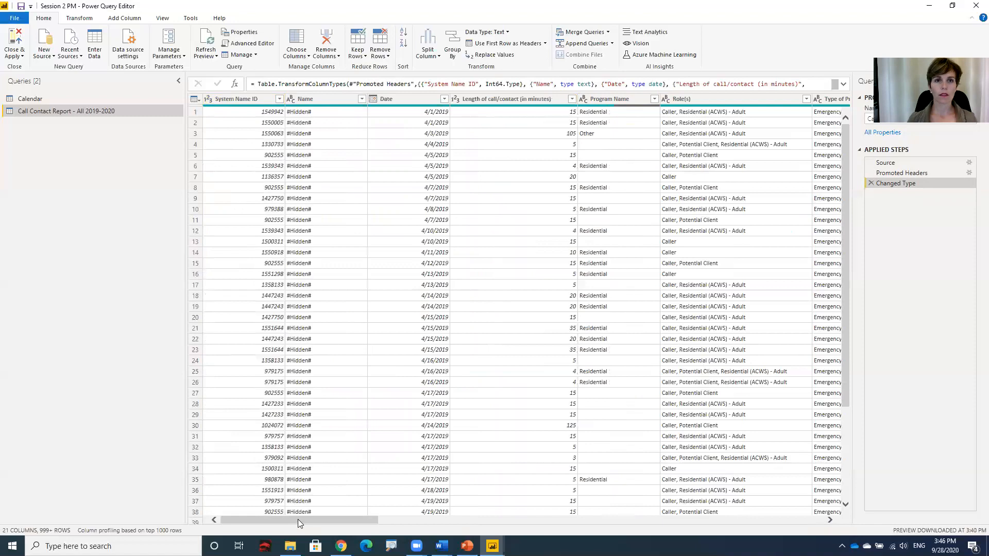
# Keep only the System Name ID, Date, Length of call/contact (in minutes) and Type of Request columns, removing all others
pyautogui.click(237, 103)
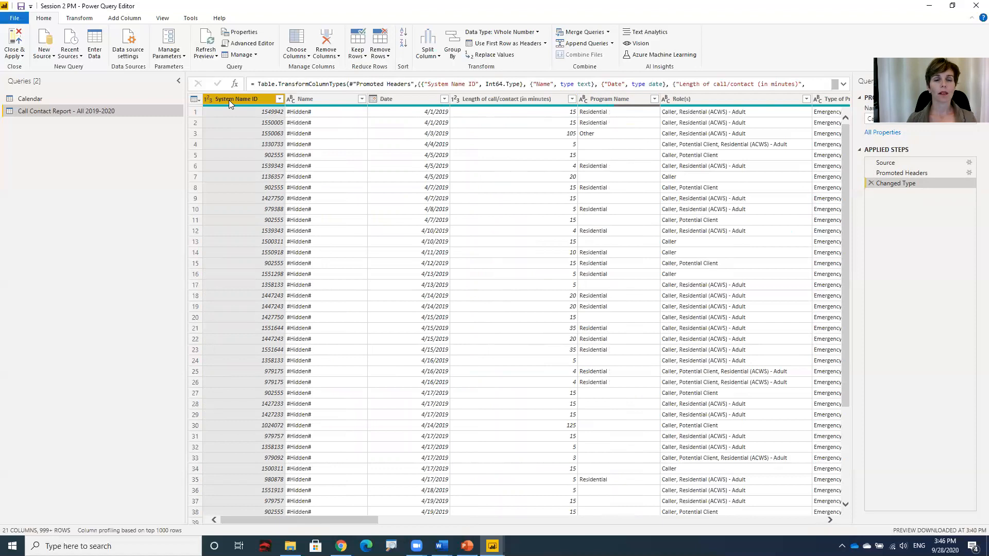
pyautogui.keyDown('ctrl'); pyautogui.click(393, 97); pyautogui.keyUp('ctrl')
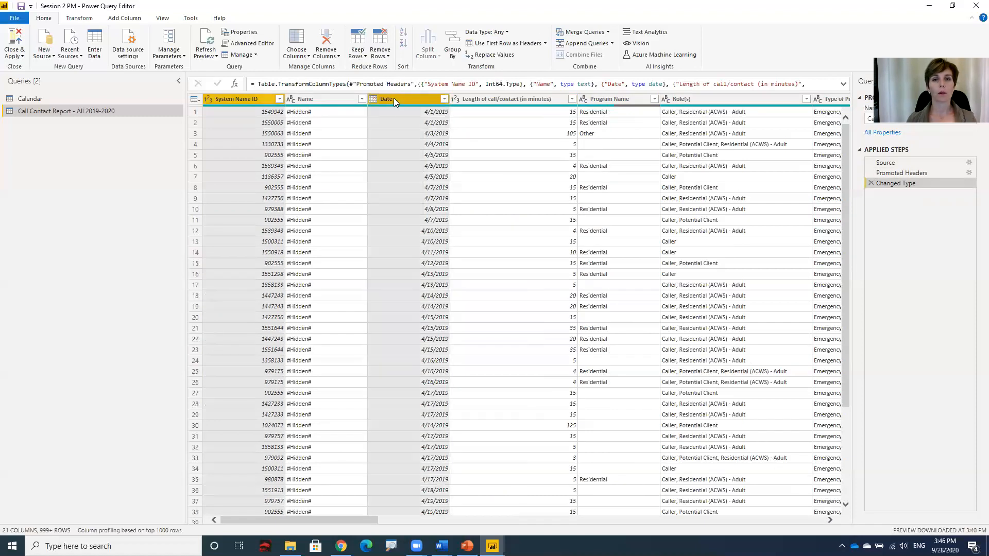
pyautogui.keyDown('ctrl'); pyautogui.click(484, 98); pyautogui.keyUp('ctrl')
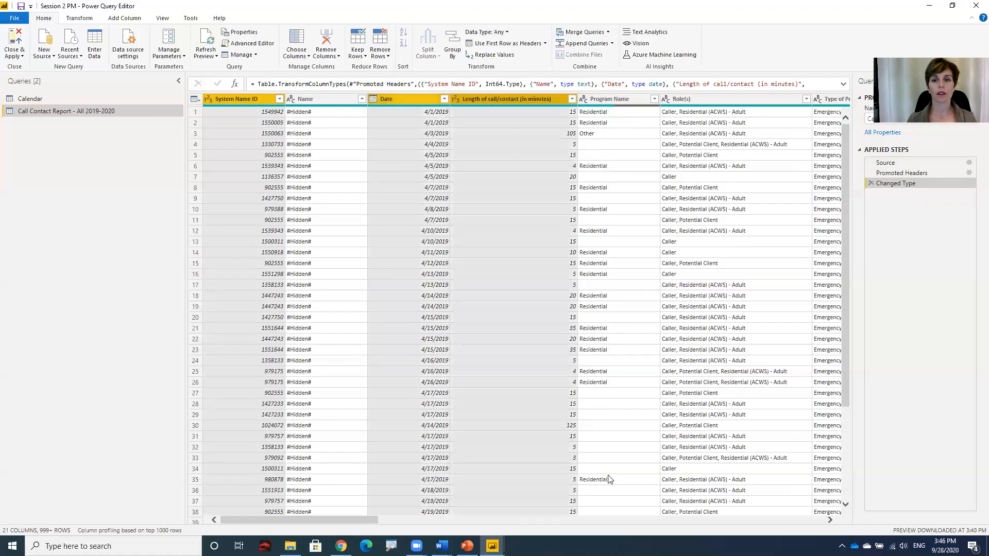
pyautogui.moveTo(363, 520); pyautogui.dragTo(475, 526)
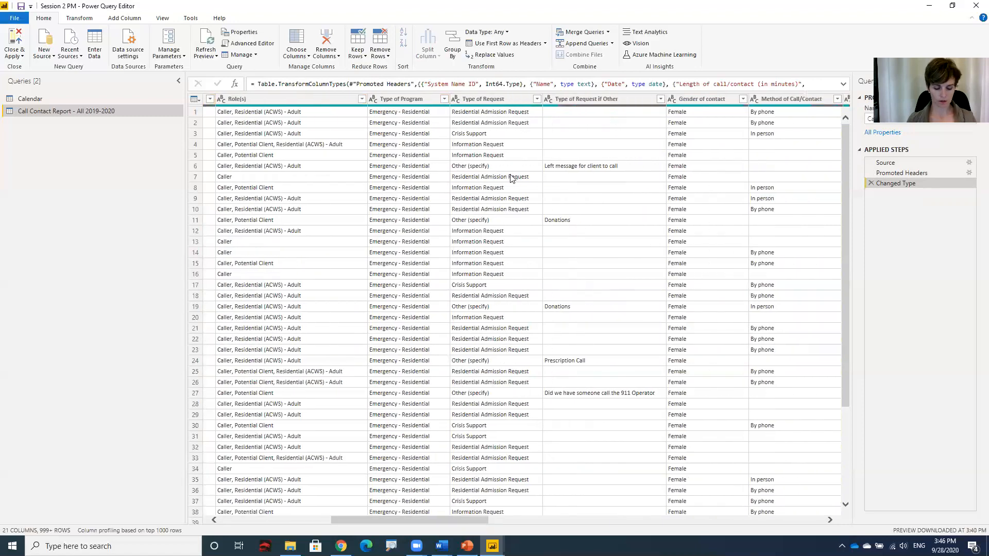
pyautogui.keyDown('ctrl'); pyautogui.click(479, 99); pyautogui.keyUp('ctrl')
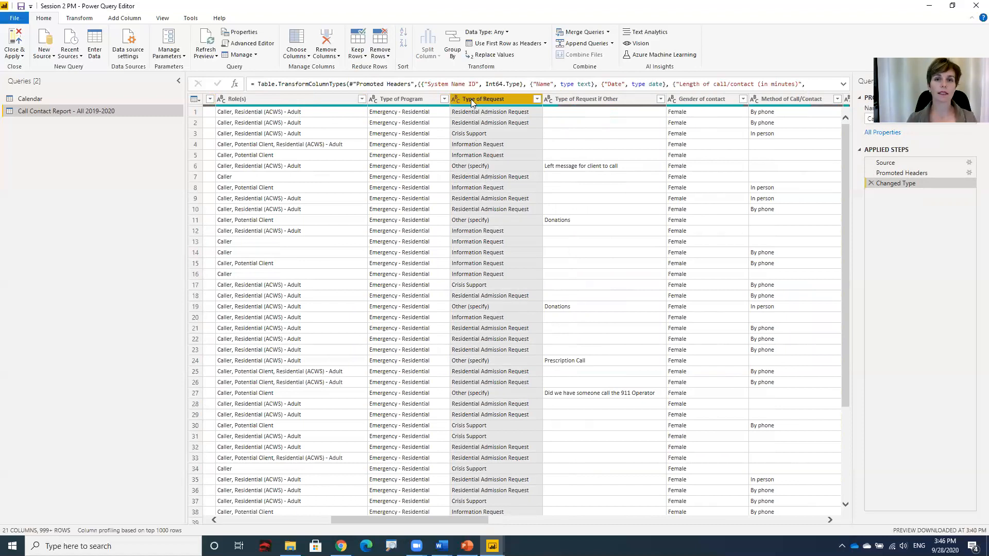
pyautogui.moveTo(412, 520); pyautogui.dragTo(288, 523)
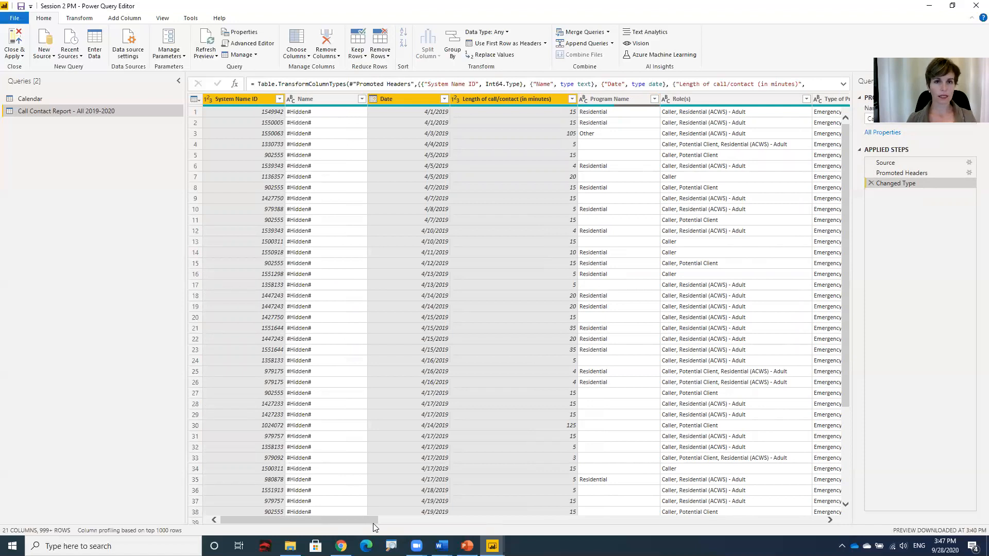
pyautogui.click(205, 4)
pyautogui.click(289, 5)
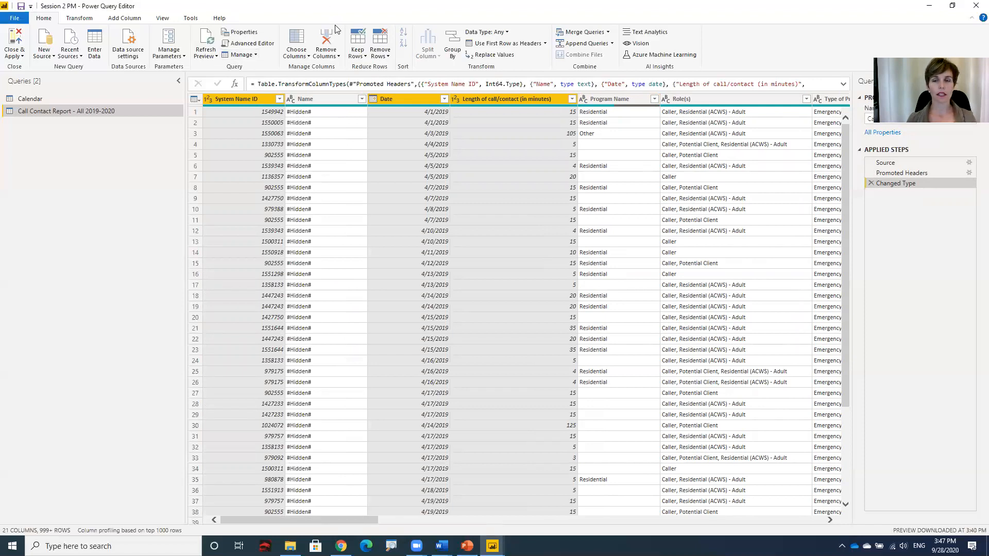
pyautogui.click(339, 57)
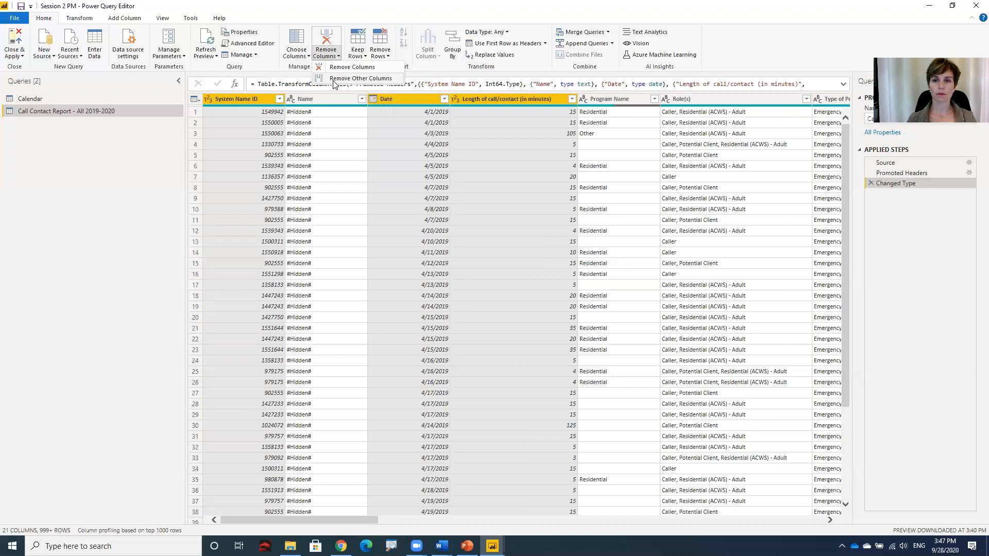
pyautogui.click(334, 78)
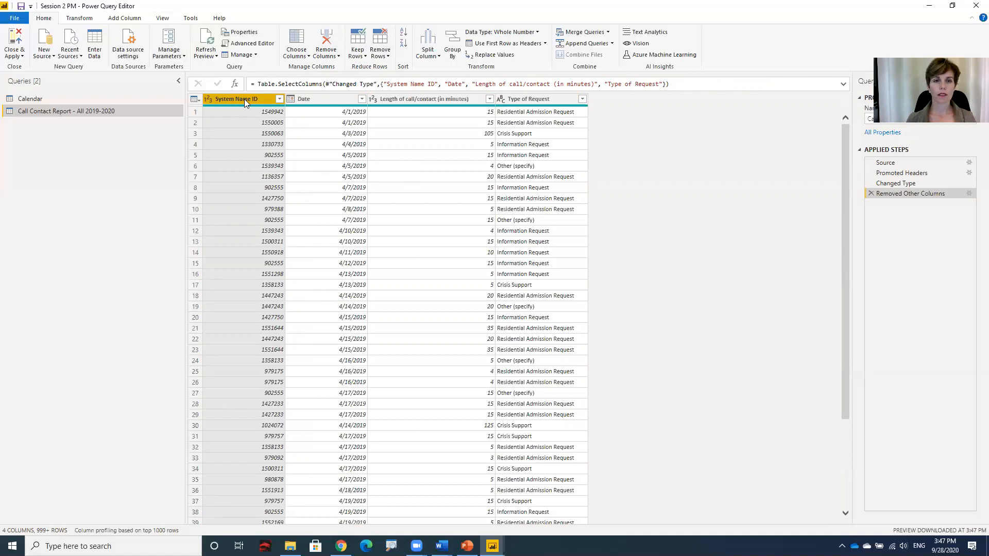
# Rename the System Name ID column to Calls
pyautogui.doubleClick(244, 99)
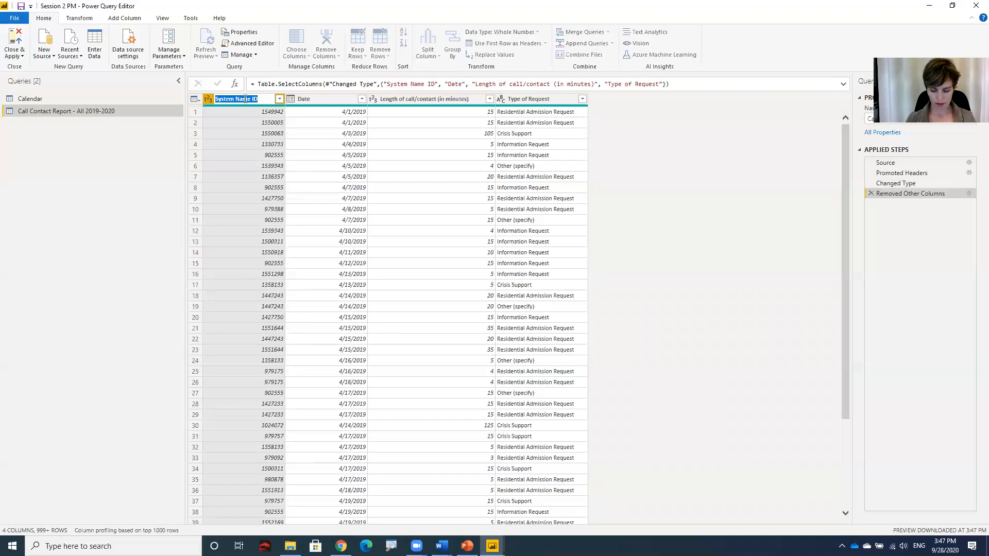
pyautogui.write('Calss')
pyautogui.press('Return')
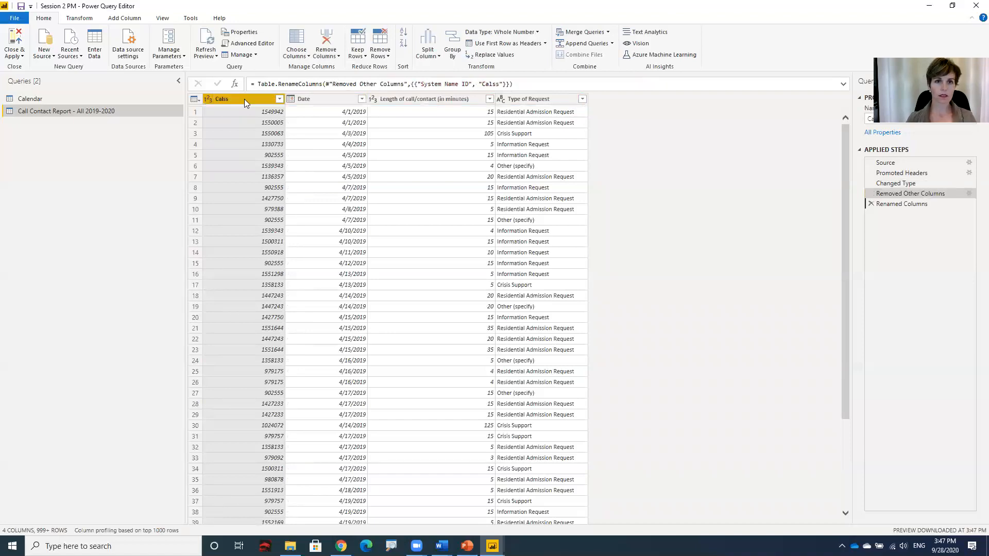
pyautogui.doubleClick(244, 99)
pyautogui.write('Callse')
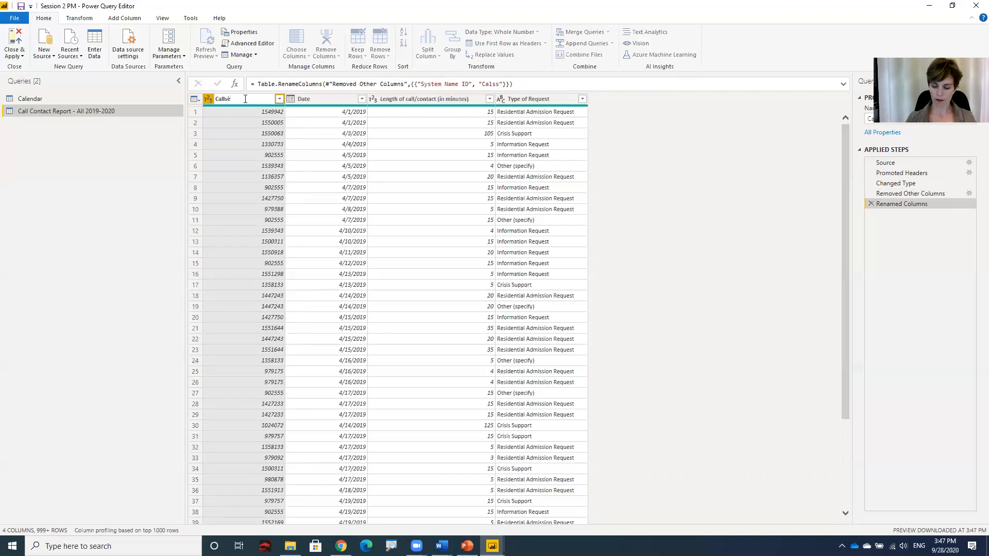
pyautogui.press('Return')
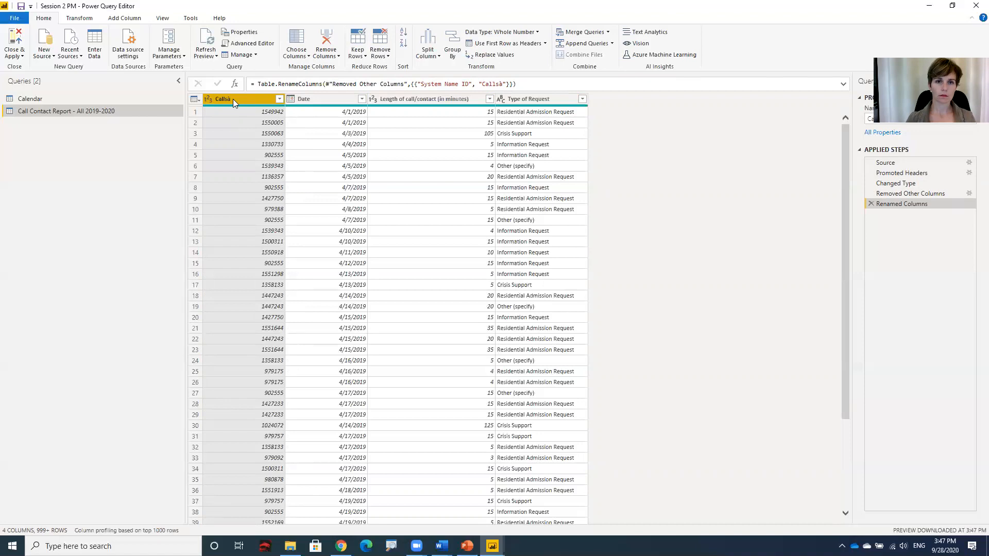
pyautogui.doubleClick(233, 99)
pyautogui.click(234, 100)
pyautogui.press('BackSpace')
pyautogui.press('Return')
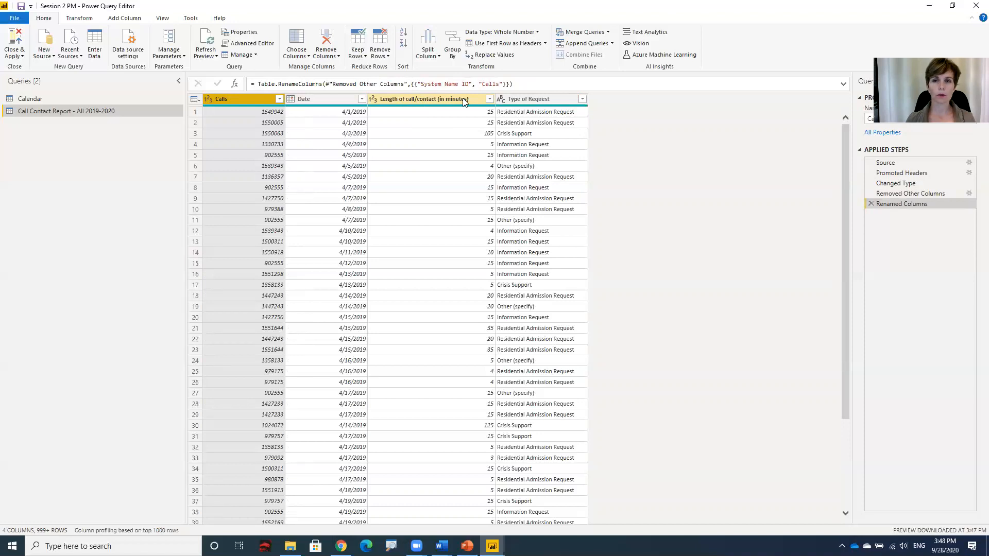
# Rename the Length of call/contact (in minutes) column to Call Length
pyautogui.click(413, 99)
pyautogui.doubleClick(413, 99)
pyautogui.click(413, 99)
pyautogui.moveTo(472, 99); pyautogui.dragTo(350, 101)
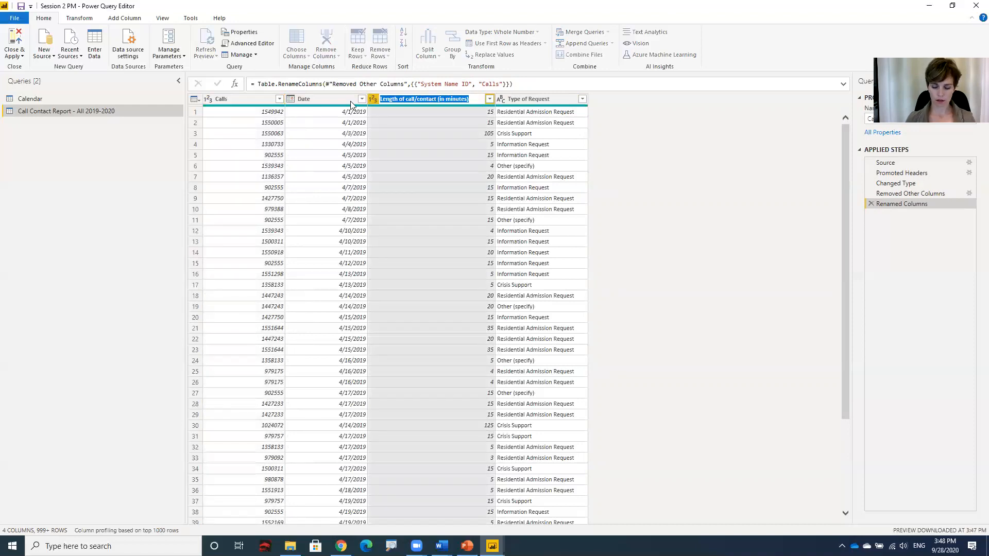
pyautogui.write('Call Length')
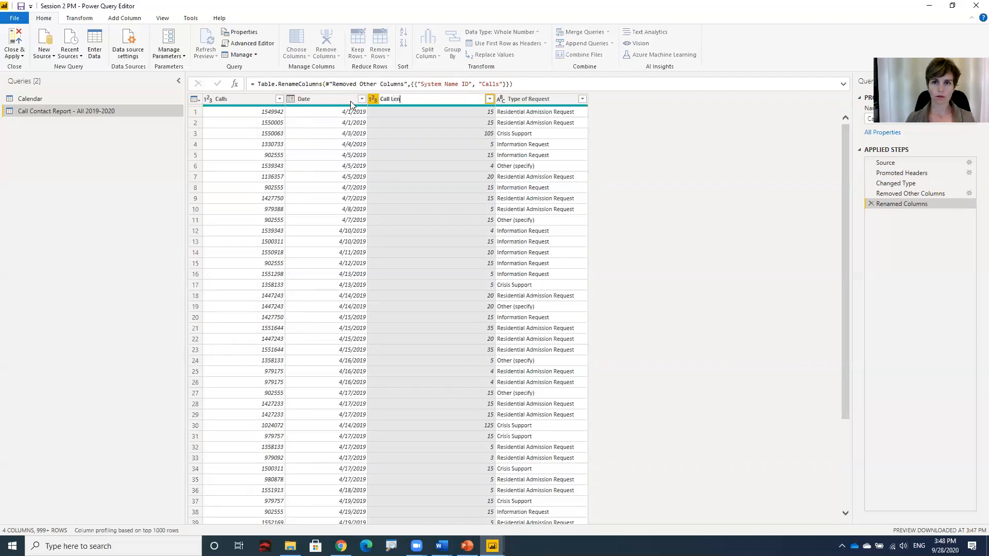
pyautogui.press('Return')
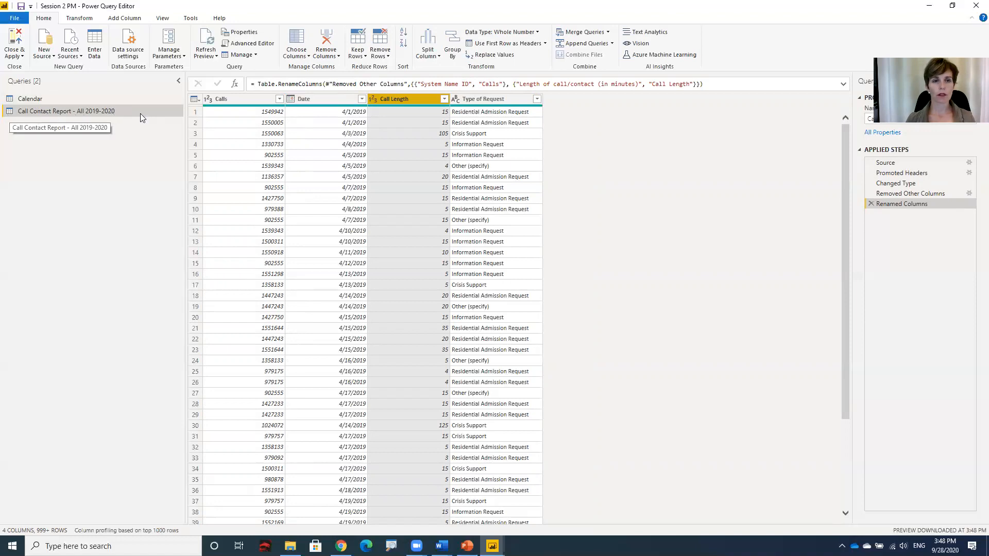
# Rename the Call Contact Report - All 2019-2020 query to Call Contacts
pyautogui.doubleClick(53, 114)
pyautogui.click(53, 112)
pyautogui.moveTo(54, 111); pyautogui.dragTo(173, 114)
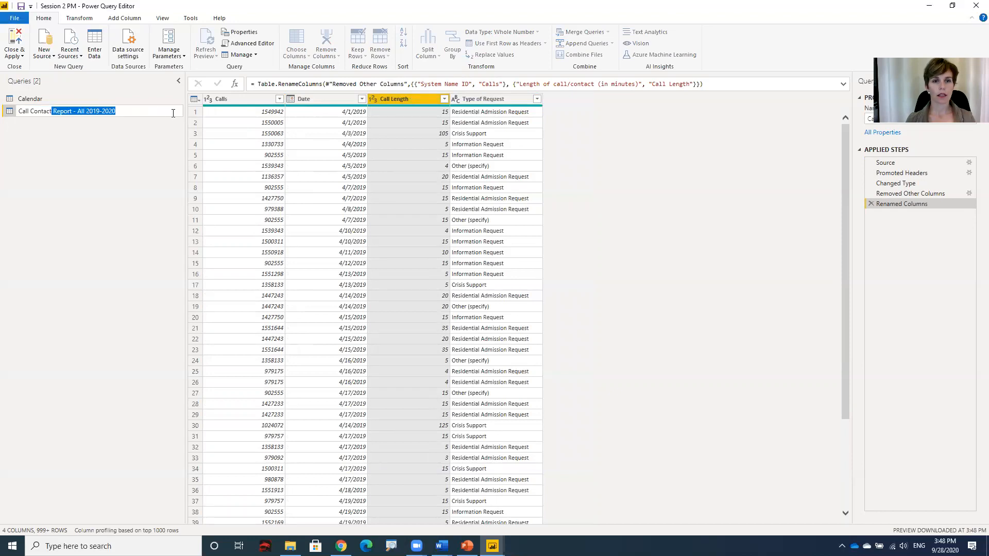
pyautogui.write('s')
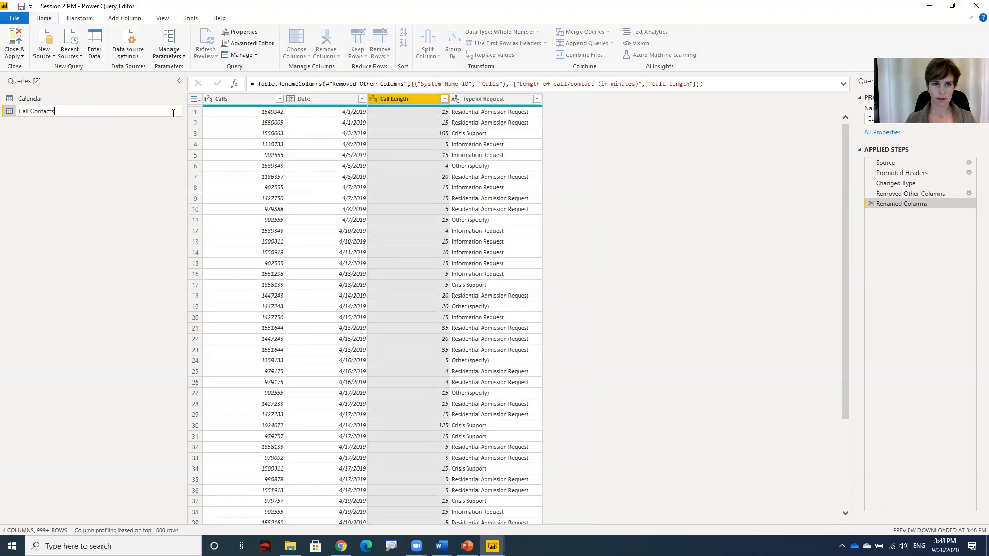
pyautogui.press('Return')
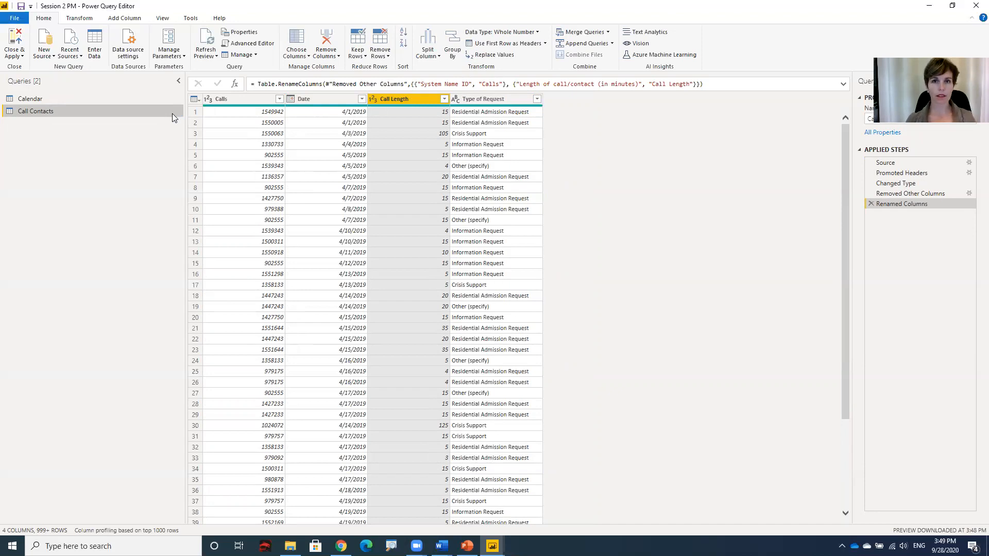
pyautogui.keyDown('ctrl'); pyautogui.click(222, 102); pyautogui.keyUp('ctrl')
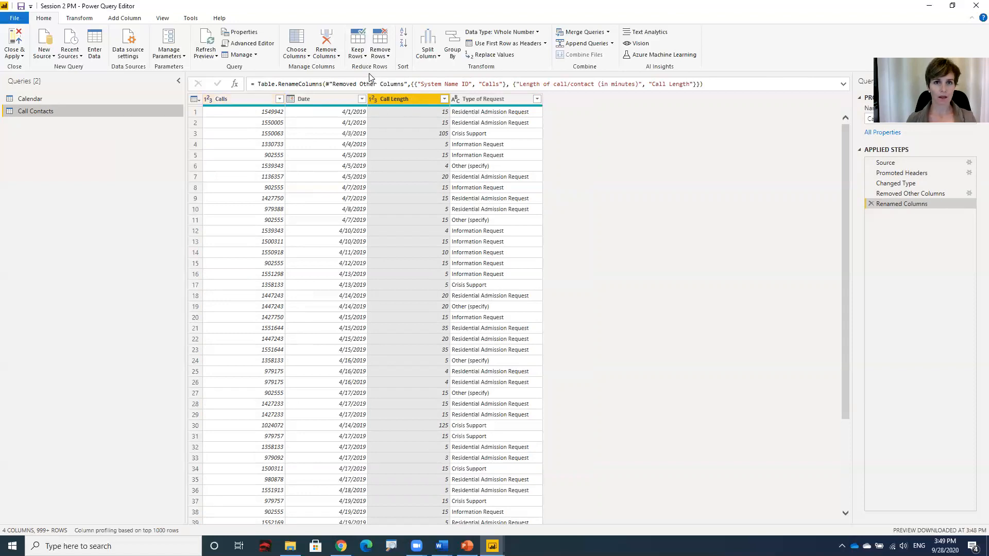
pyautogui.click(327, 53)
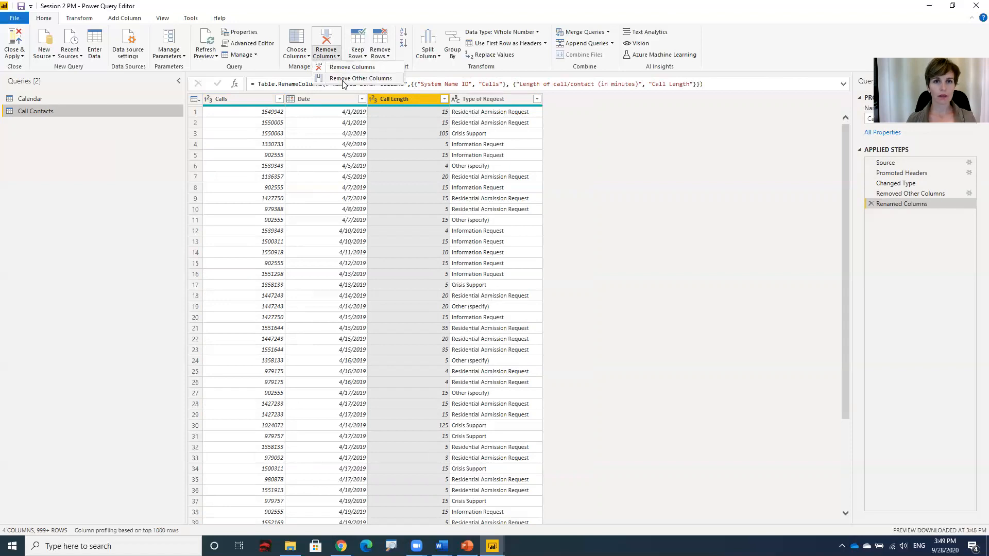
pyautogui.click(140, 191)
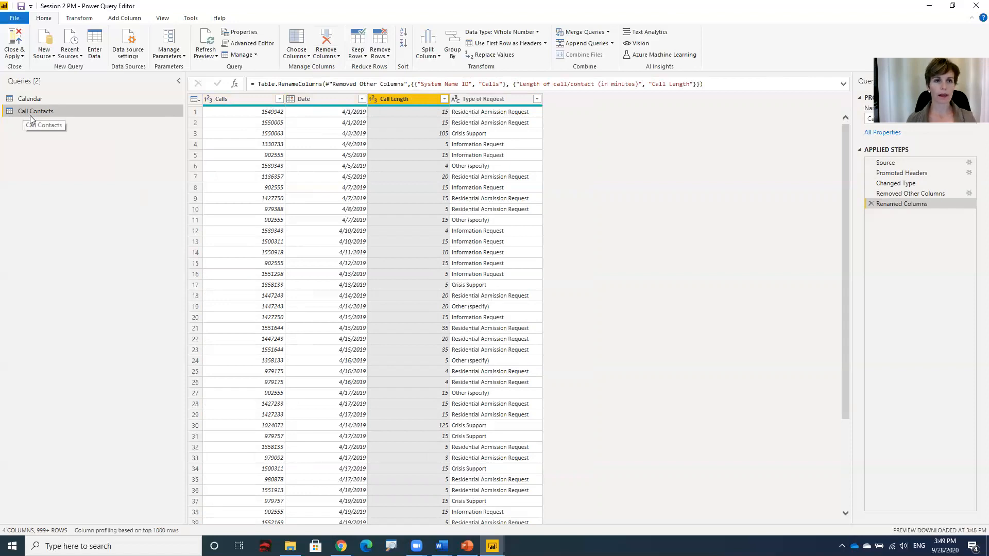
# Apply the query changes to the report and expand the Call Contacts table to list its fields
pyautogui.click(18, 42)
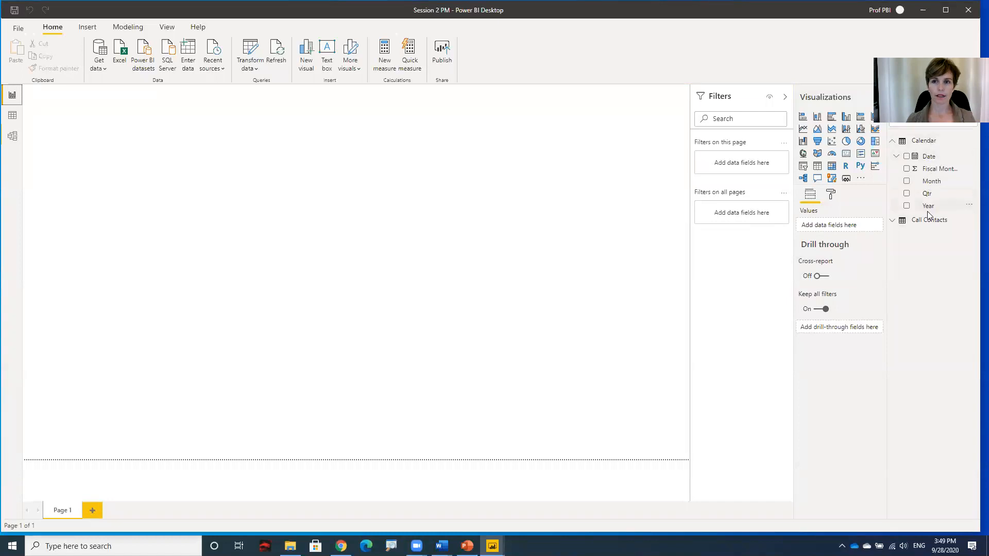
pyautogui.click(893, 221)
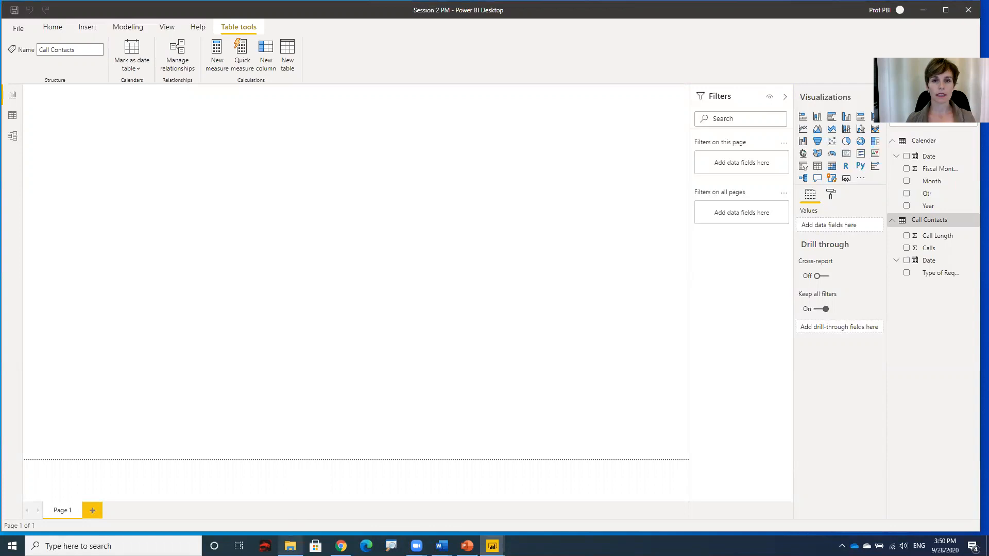
# Locate the Call Contact Report - Residential Turnaways 2019-2020.csv file in the Session 2 Data folder
pyautogui.click(290, 546)
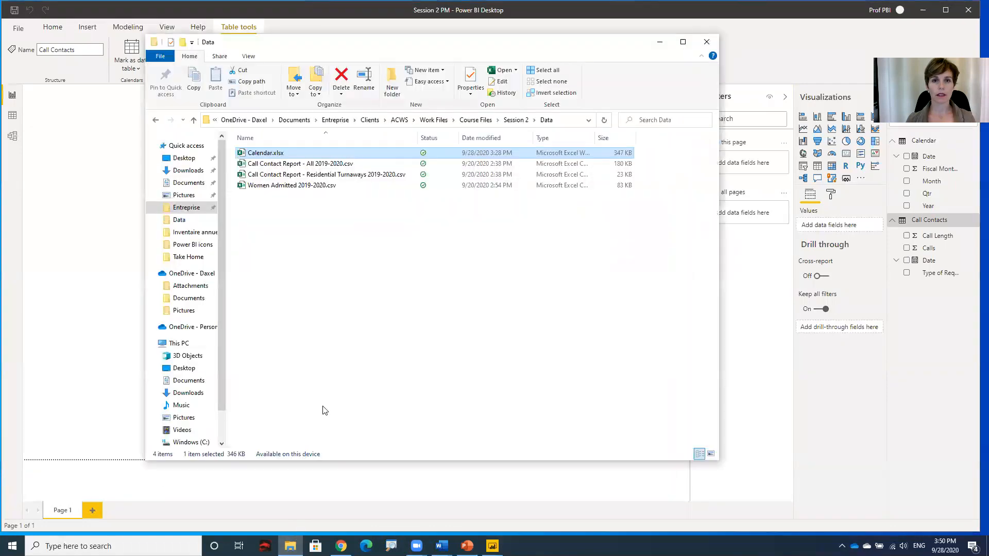
pyautogui.click(319, 175)
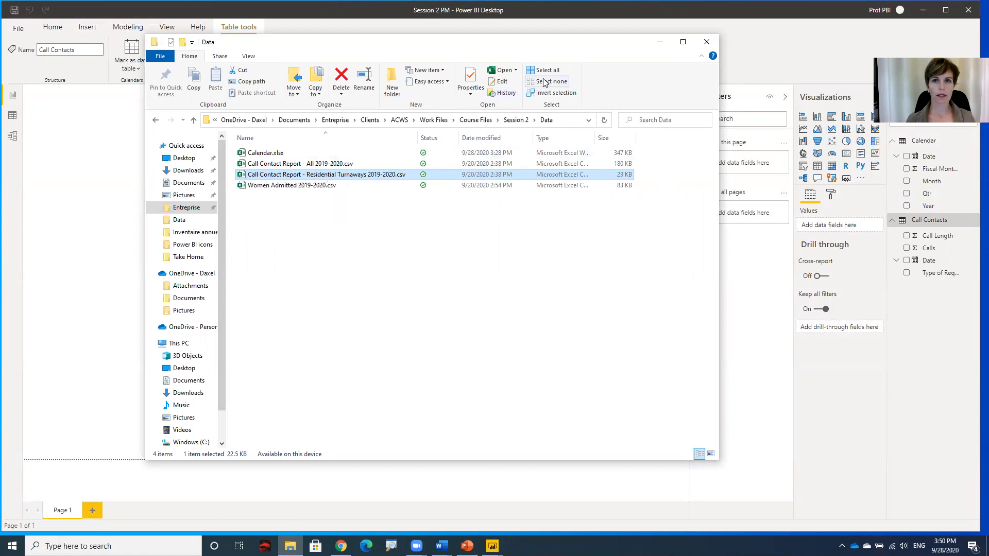
pyautogui.click(660, 43)
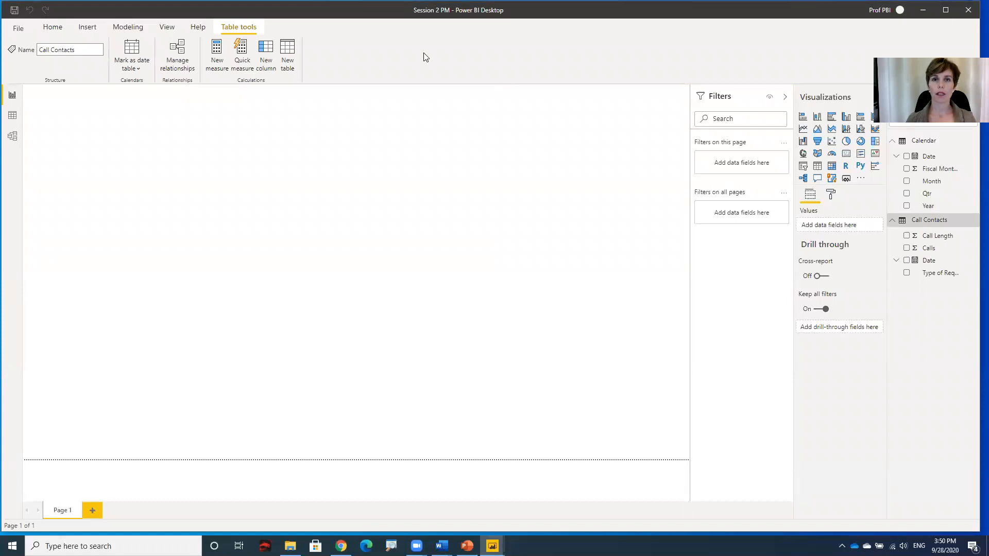
pyautogui.click(538, 100)
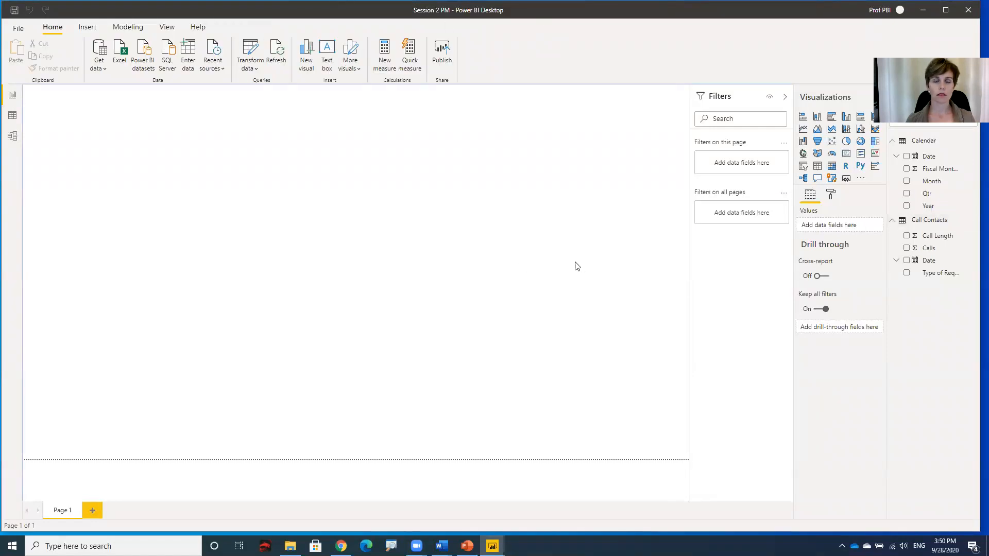
pyautogui.click(923, 10)
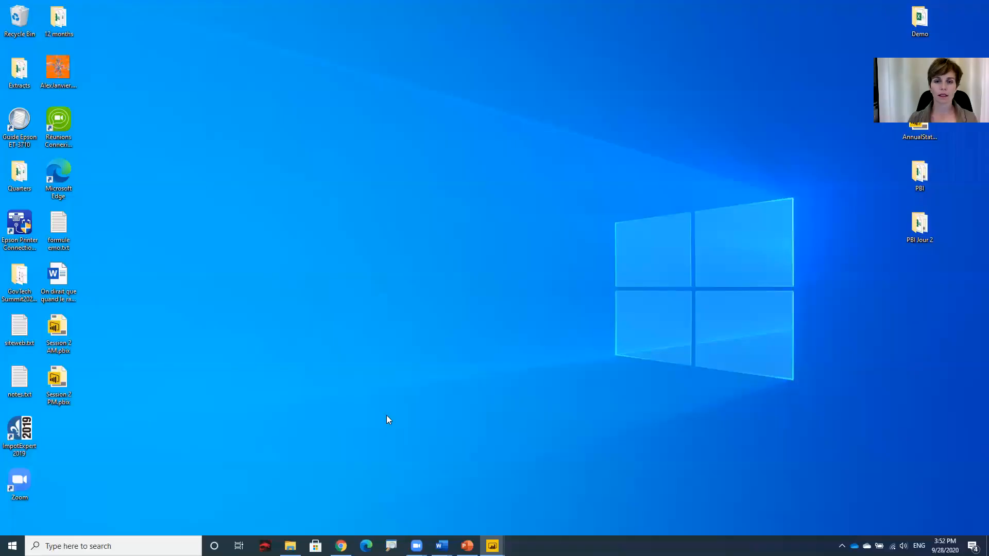
pyautogui.moveTo(492, 546)
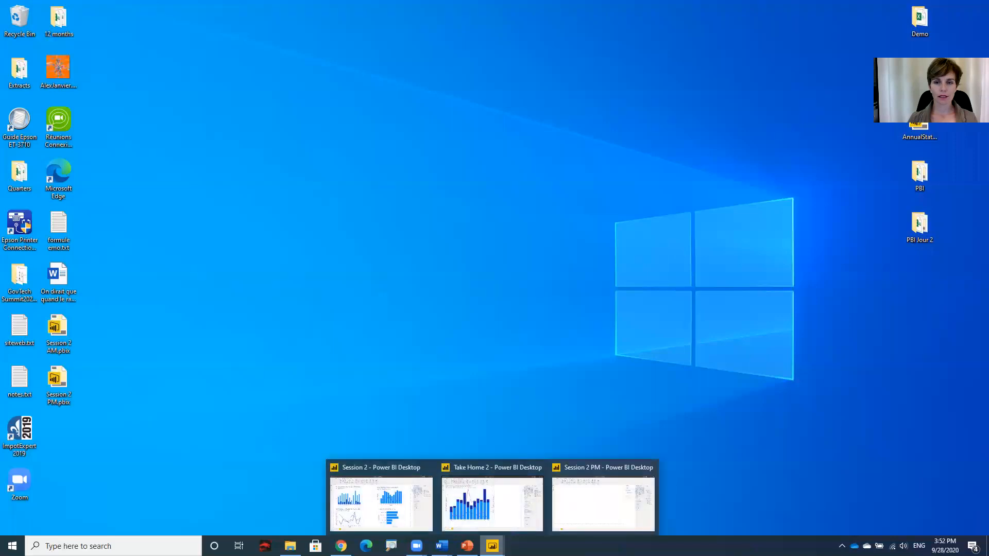
pyautogui.click(569, 516)
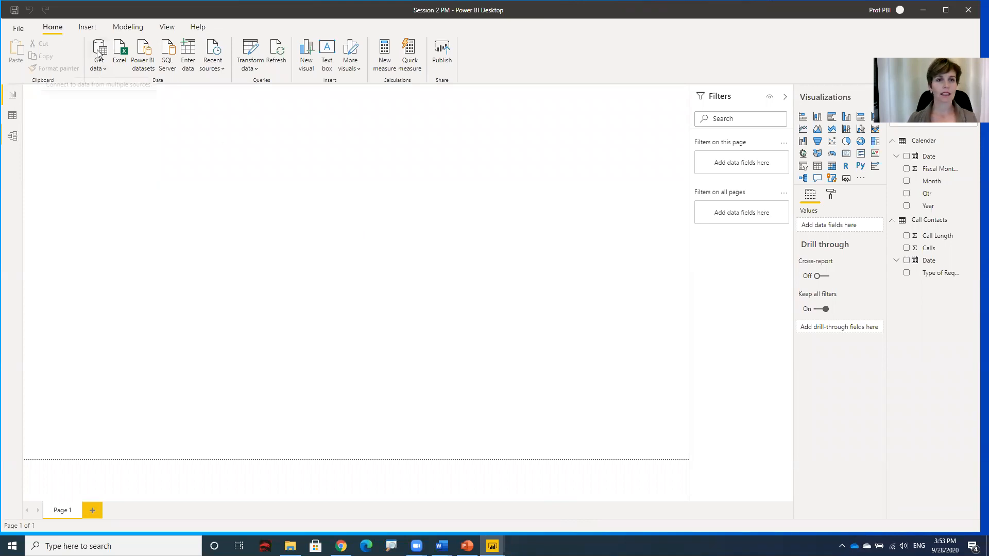
# Import the Call Contact Report - Residential Turnaways 2019-2020.csv file as a Text/CSV source and open it for transformation
pyautogui.click(101, 67)
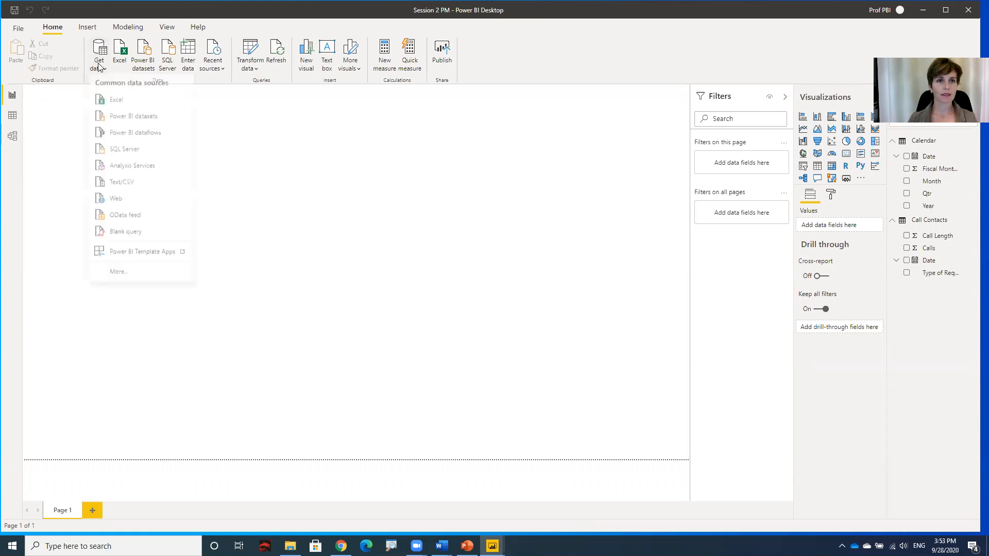
pyautogui.click(151, 186)
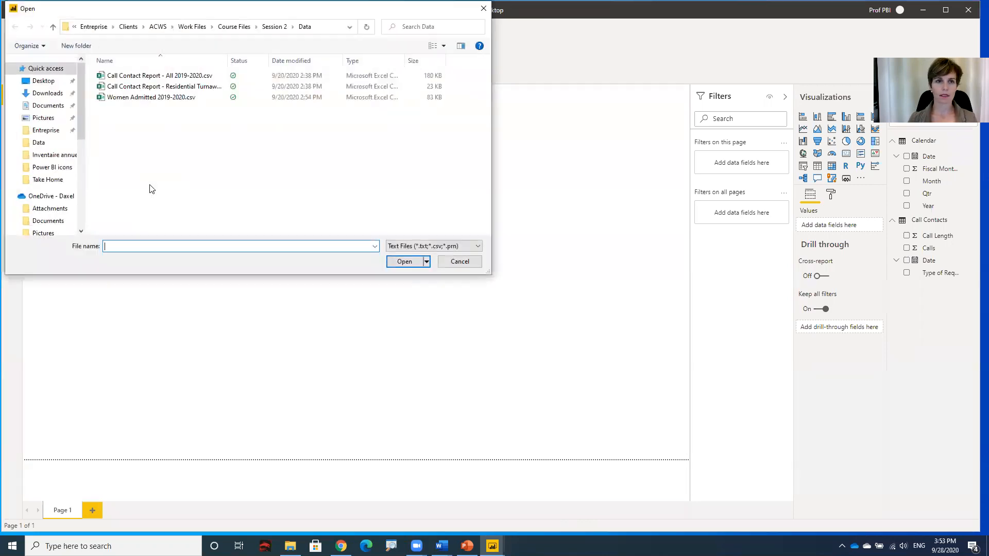
pyautogui.click(145, 87)
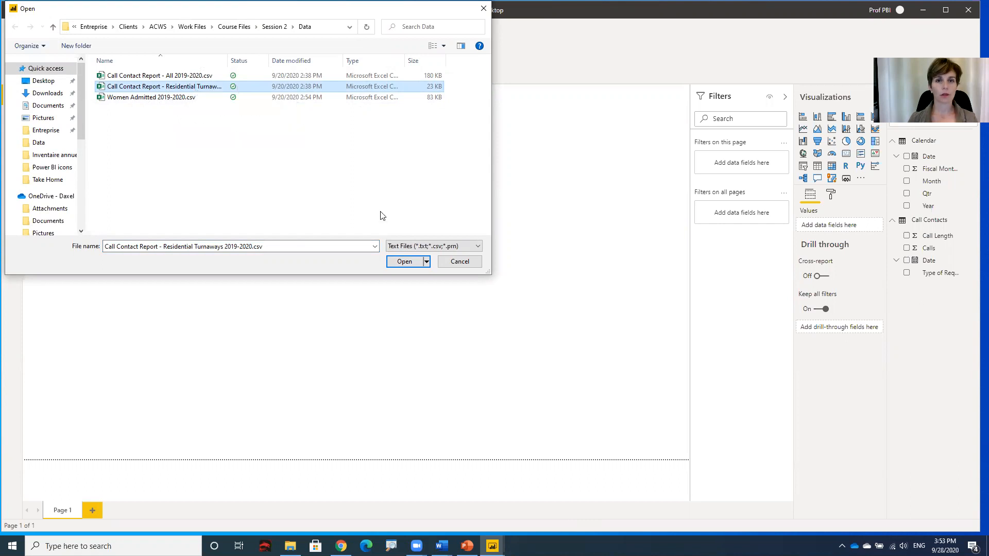
pyautogui.click(404, 261)
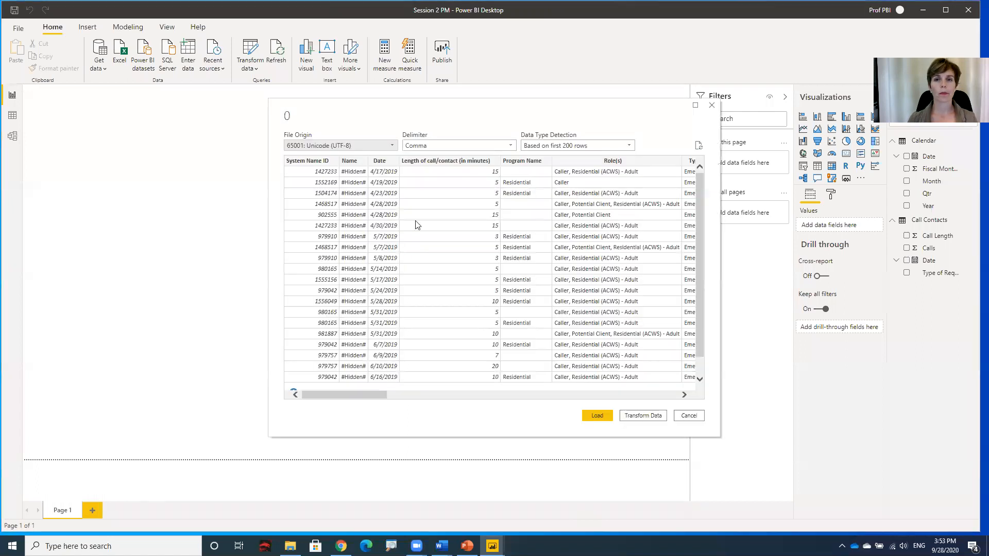
pyautogui.moveTo(470, 124); pyautogui.dragTo(382, 121)
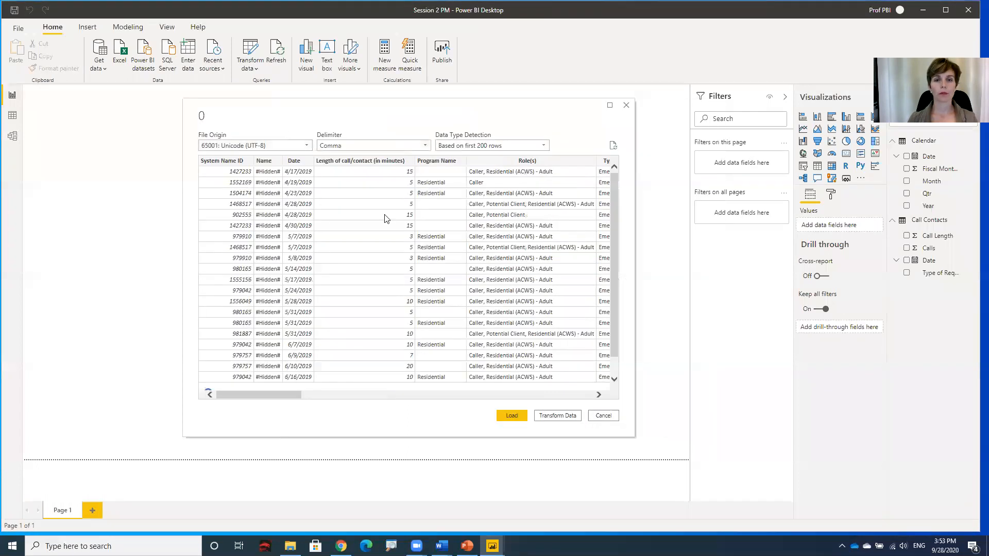
pyautogui.click(568, 421)
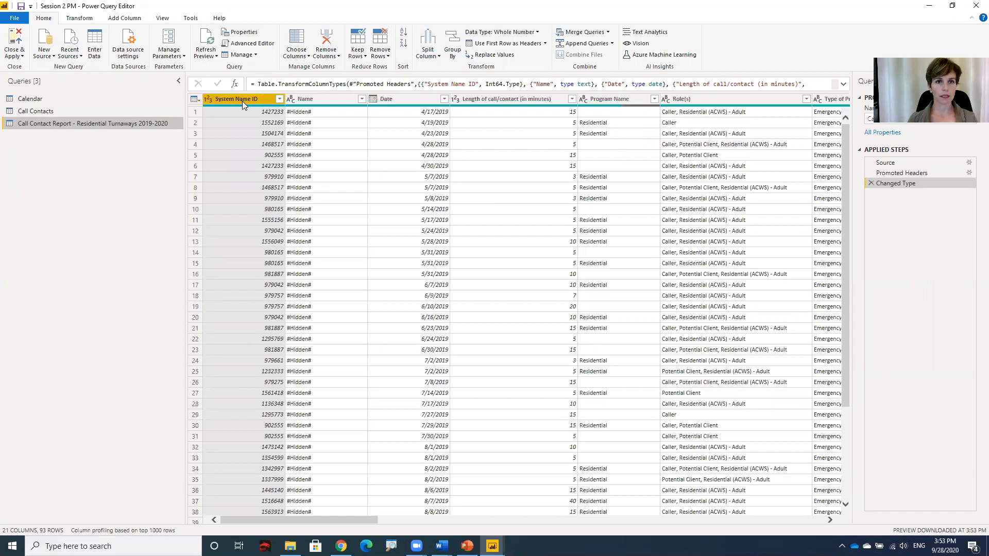
# Keep only the System Name ID, Date, Length of call/contact (in minutes) and Type of Request columns of the turnaways query
pyautogui.keyDown('ctrl'); pyautogui.click(404, 102); pyautogui.keyUp('ctrl')
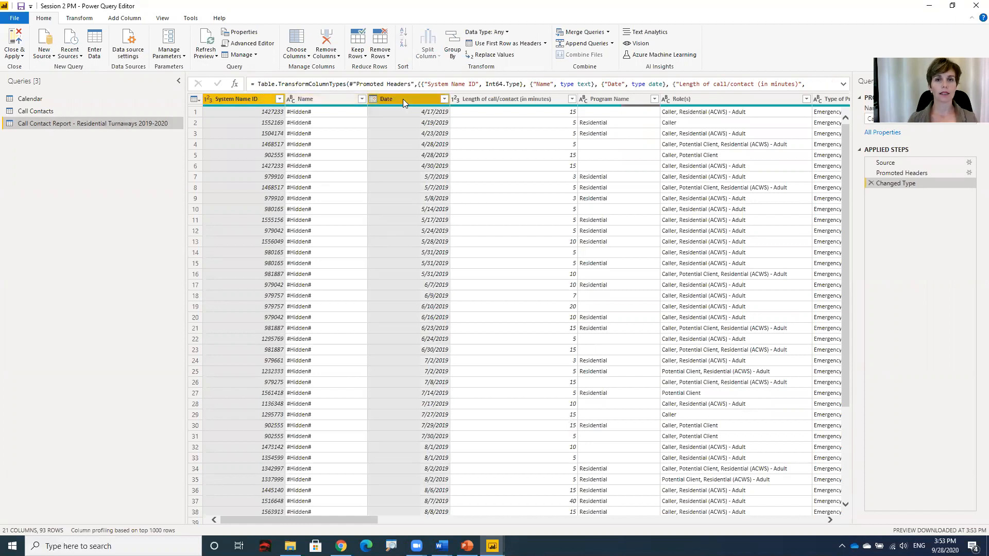
pyautogui.keyDown('ctrl'); pyautogui.click(510, 103); pyautogui.keyUp('ctrl')
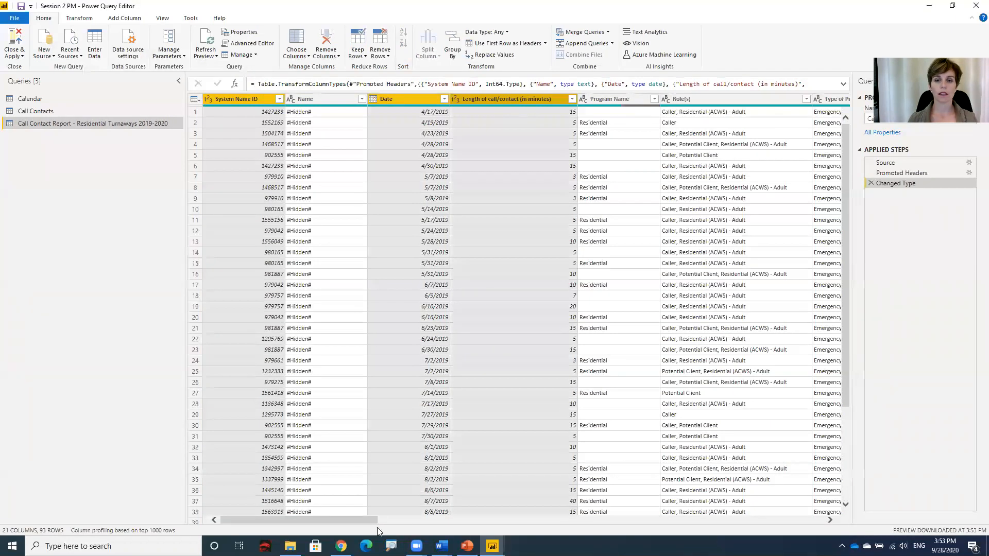
pyautogui.moveTo(371, 522); pyautogui.dragTo(487, 521)
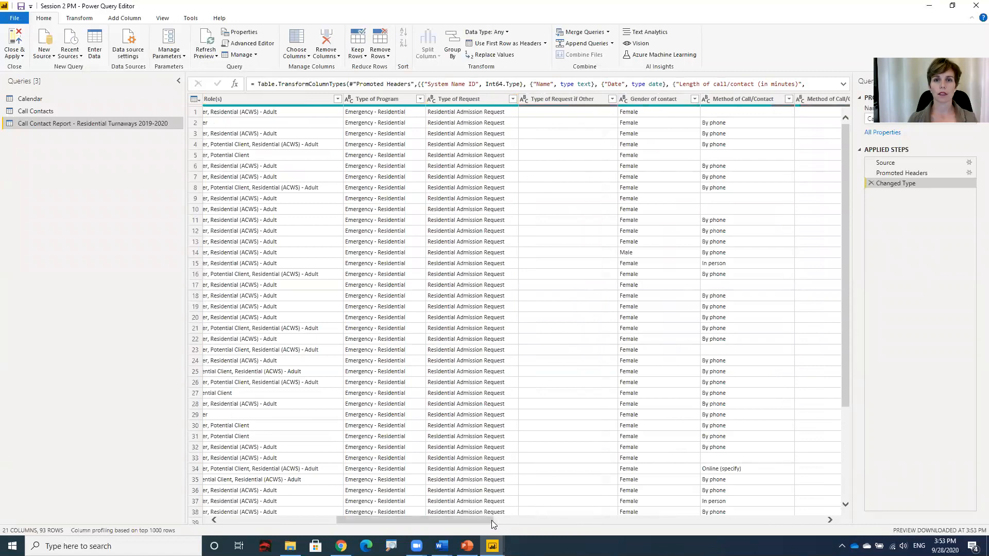
pyautogui.keyDown('ctrl'); pyautogui.click(487, 103); pyautogui.keyUp('ctrl')
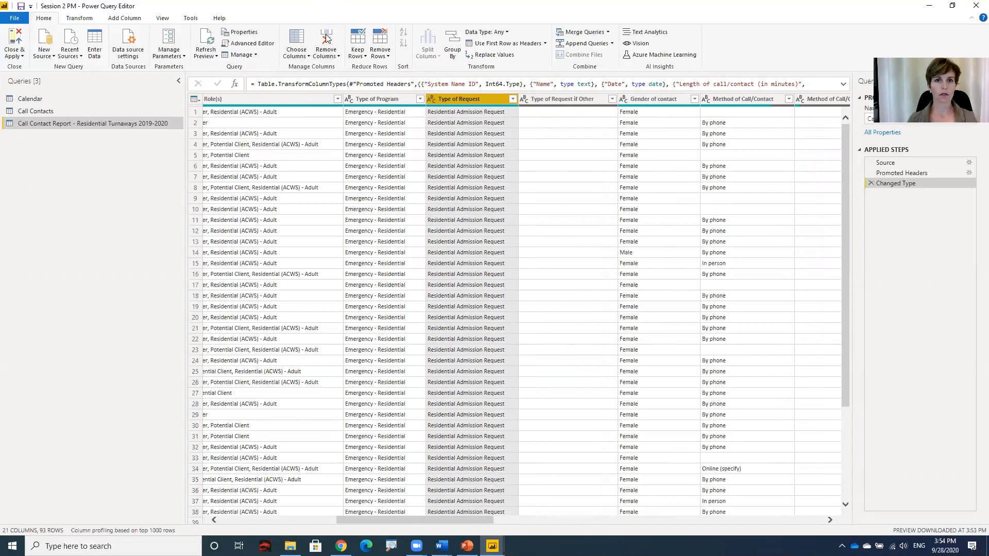
pyautogui.click(339, 60)
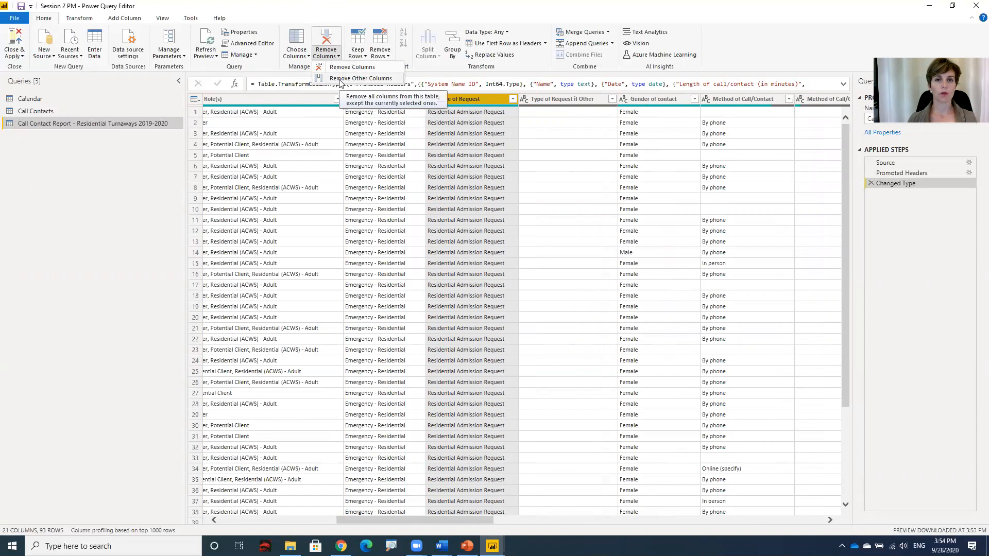
pyautogui.click(340, 79)
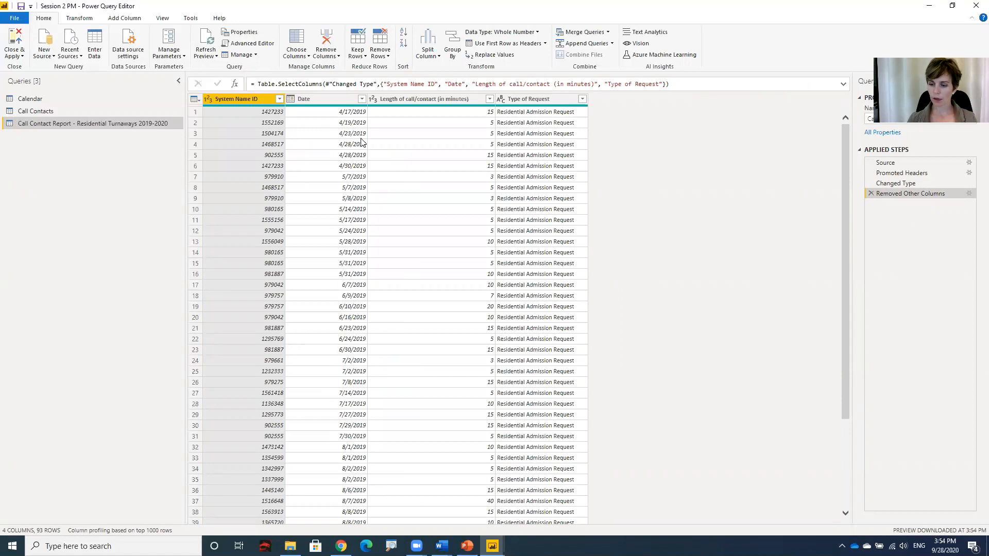
# Rename the System Name ID column to Turnaway Calls in the turnaways query
pyautogui.doubleClick(237, 100)
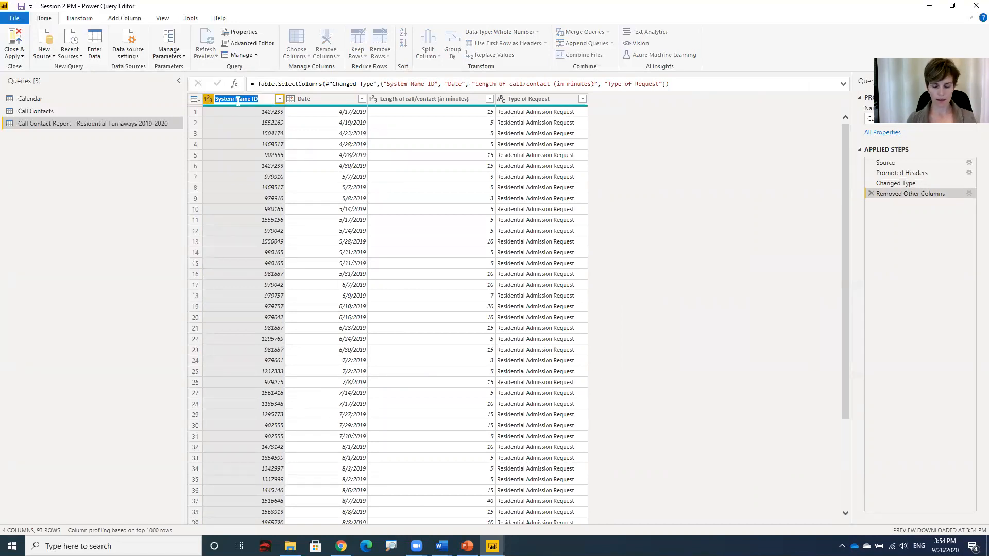
pyautogui.write('Ca')
pyautogui.press('BackSpace')
pyautogui.press('BackSpace')
pyautogui.write('Turnaway Calls')
pyautogui.press('Return')
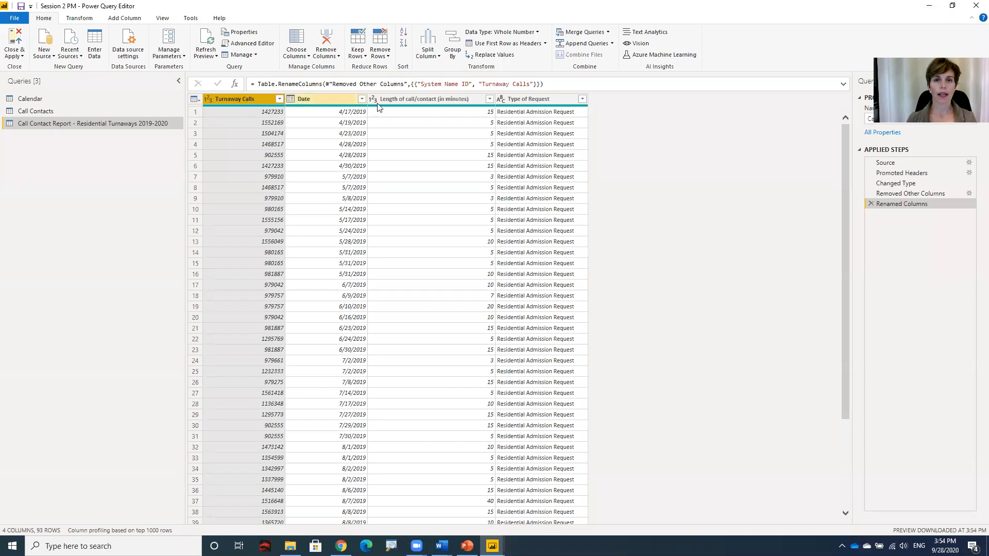
# Rename the Length of call/contact (in minutes) column to Turnaway Call Length
pyautogui.doubleClick(414, 100)
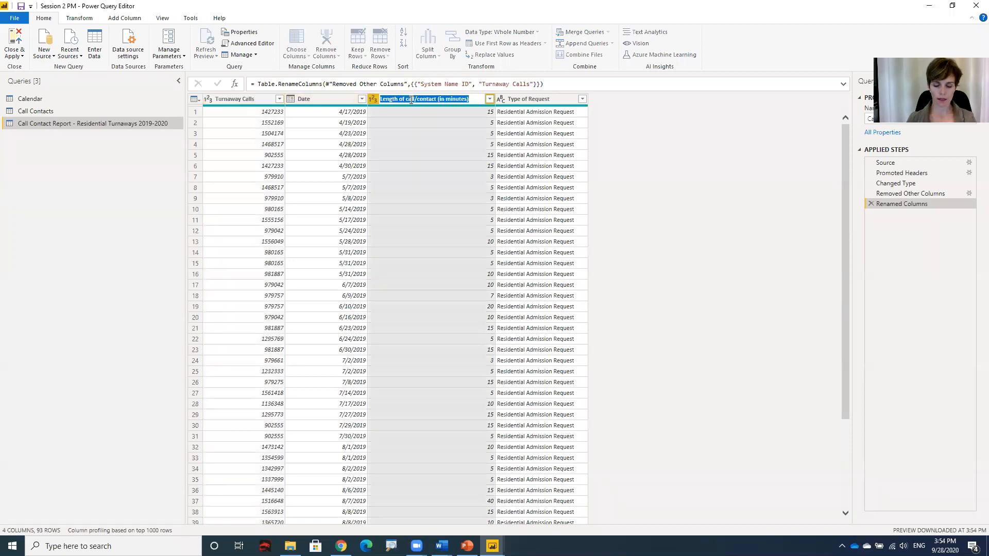
pyautogui.write('Turnaway')
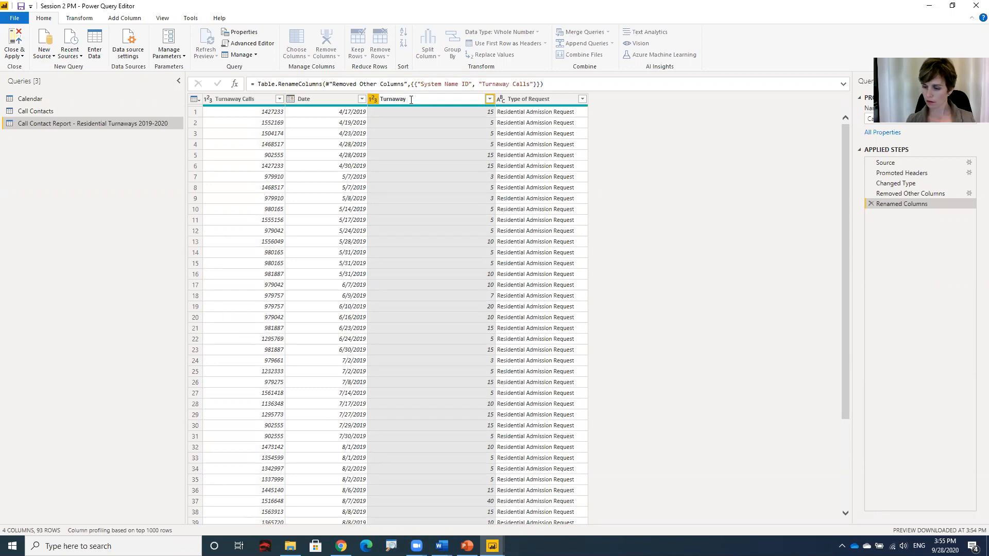
pyautogui.write('Call Leng')
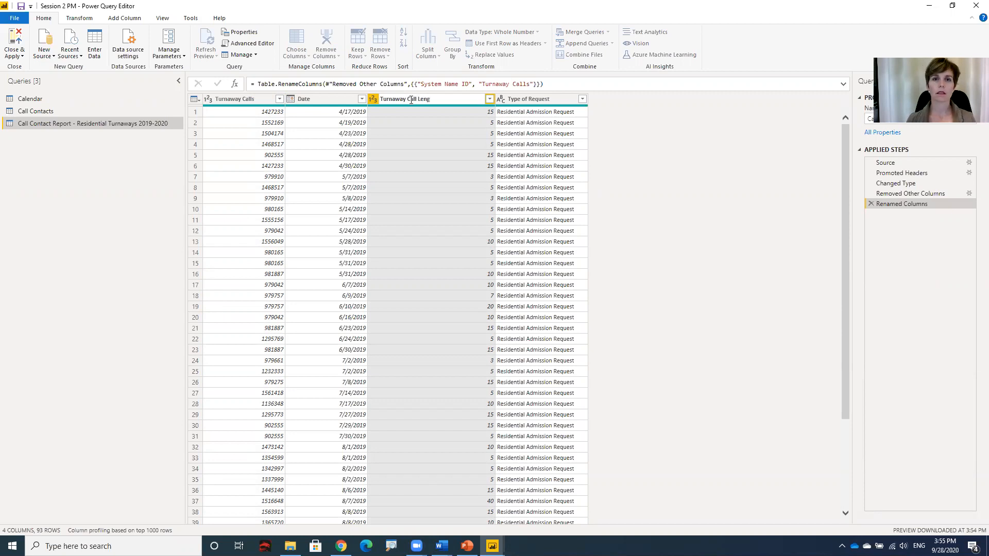
pyautogui.write('th')
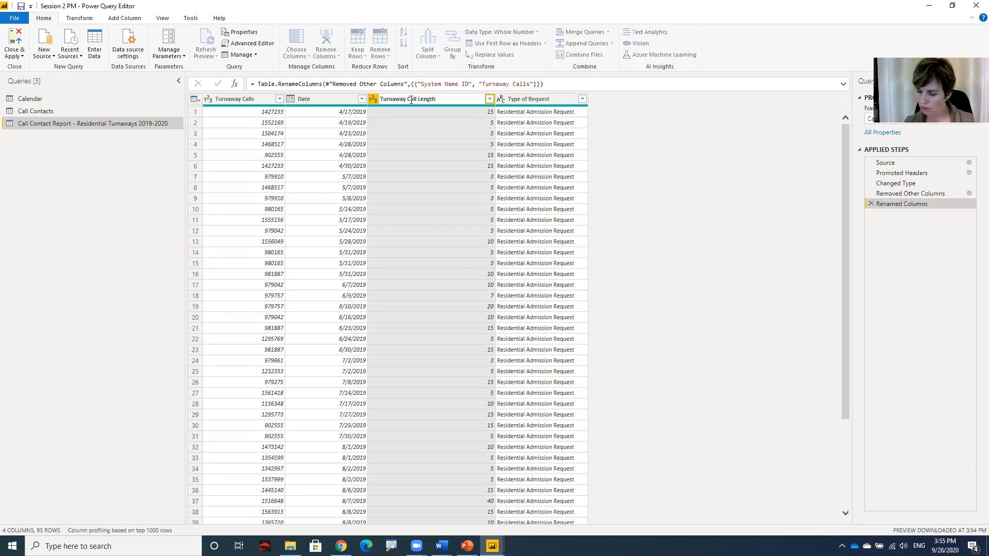
pyautogui.press('Return')
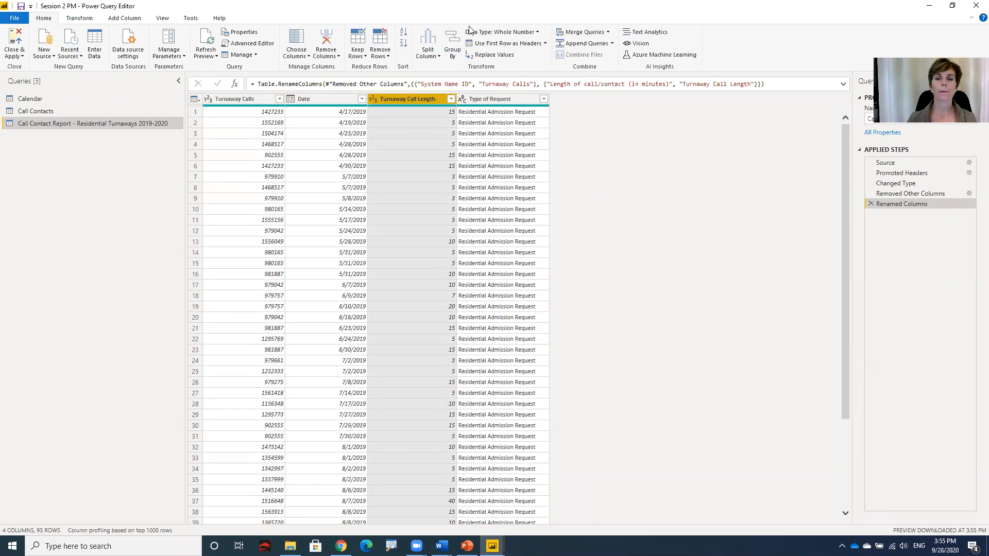
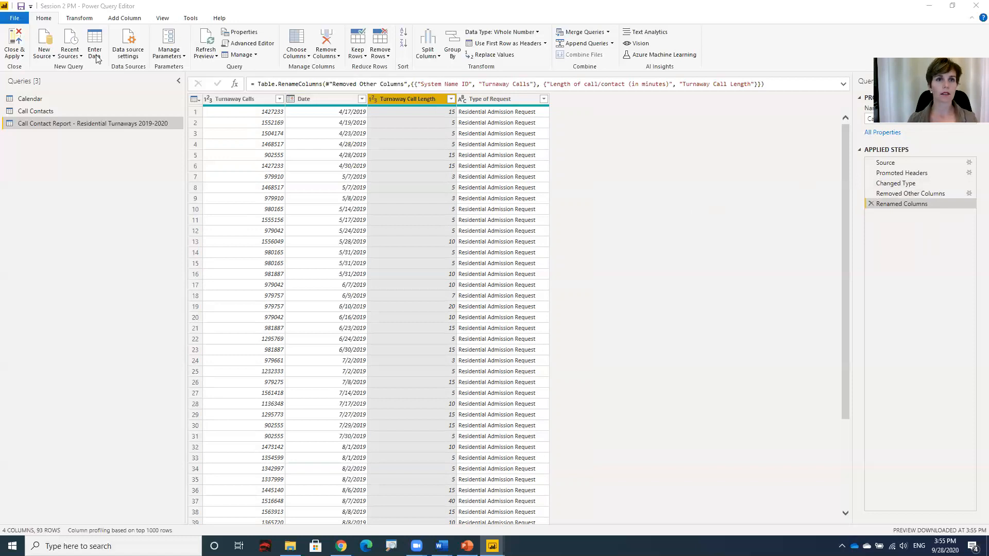
# Apply the turnaways query to the report and reopen the queries for editing
pyautogui.click(19, 42)
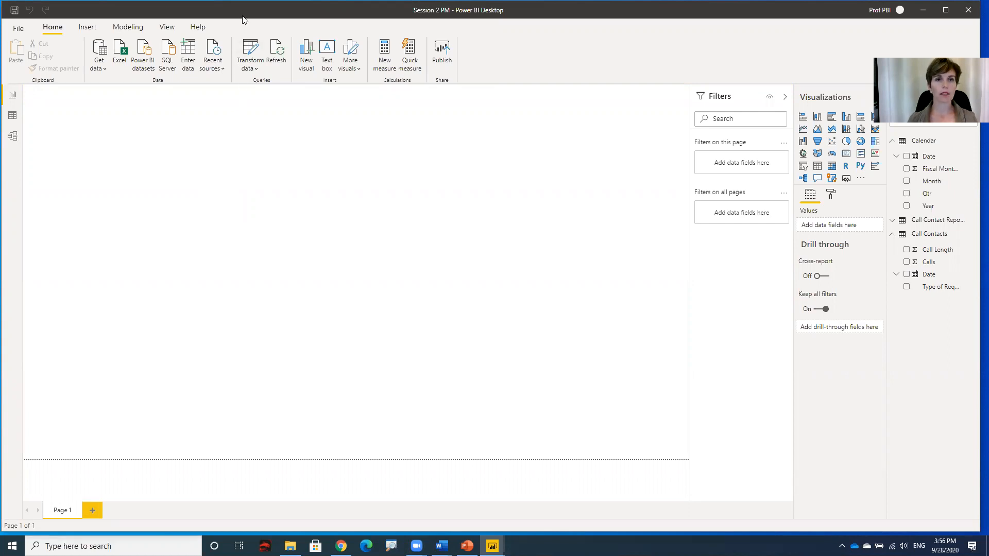
pyautogui.click(256, 50)
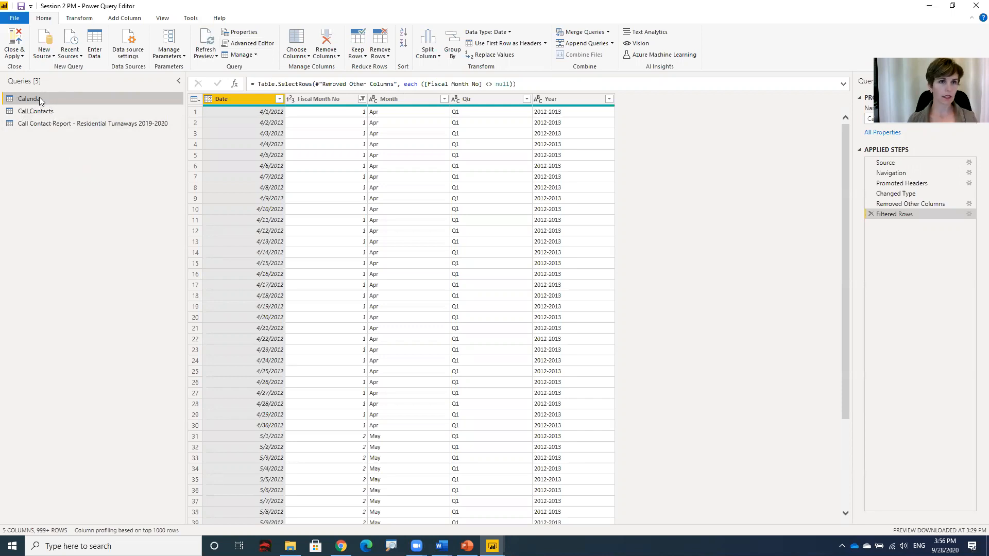
# Review the Changed Type step of the Residential Turnaways query and delete its Renamed Columns and Removed Other Columns steps
pyautogui.click(31, 126)
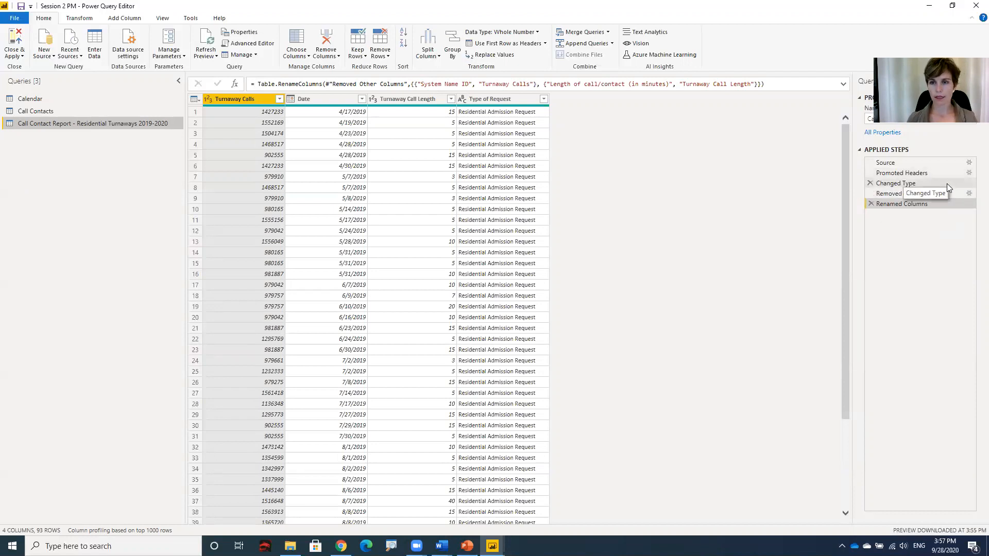
pyautogui.click(922, 185)
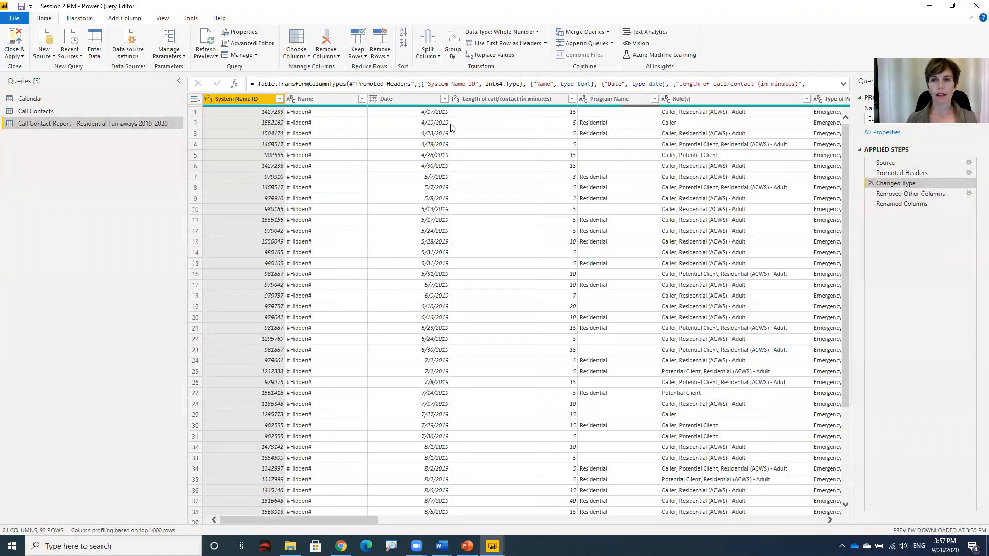
pyautogui.click(921, 205)
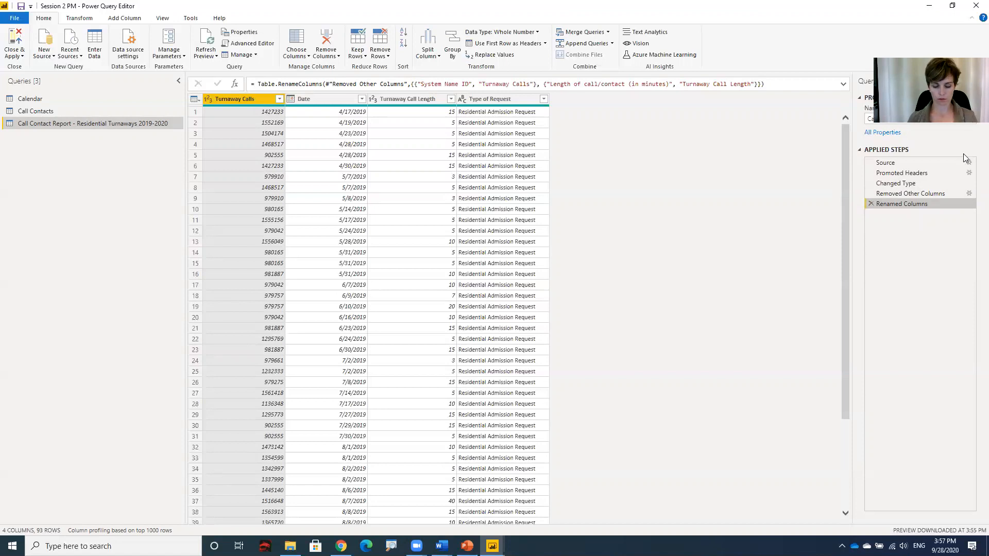
pyautogui.click(870, 204)
pyautogui.click(871, 193)
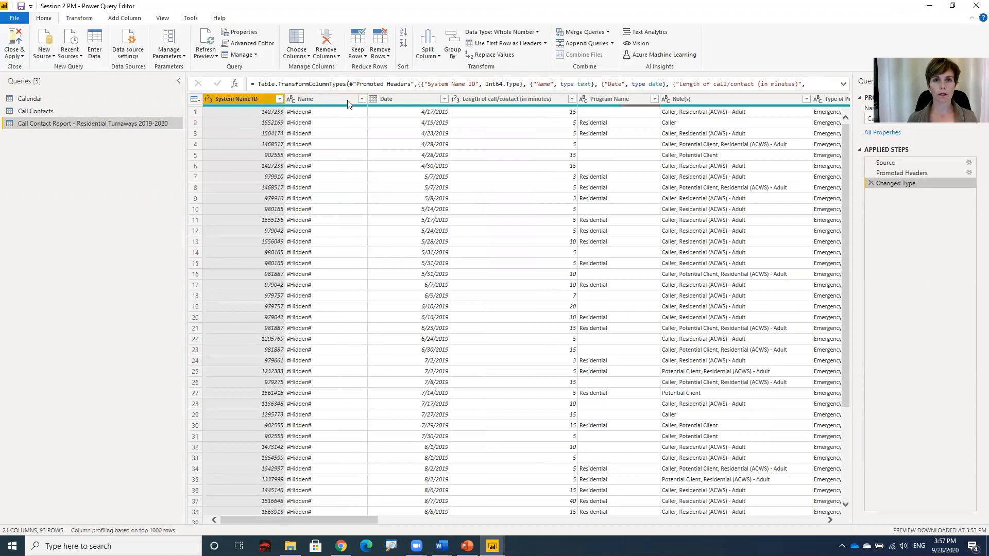
# Keep only the System Name ID, Date, Length of call/contact (in minutes) and Type of Request columns in the turnaways query
pyautogui.keyDown('ctrl'); pyautogui.click(387, 100); pyautogui.keyUp('ctrl')
pyautogui.keyDown('ctrl'); pyautogui.click(468, 100); pyautogui.keyUp('ctrl')
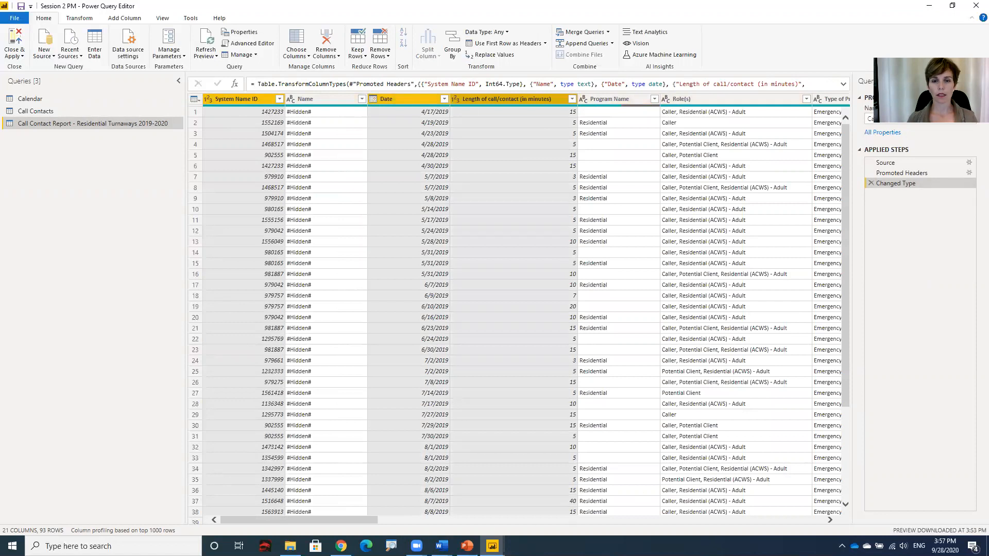
pyautogui.moveTo(367, 521); pyautogui.dragTo(498, 520)
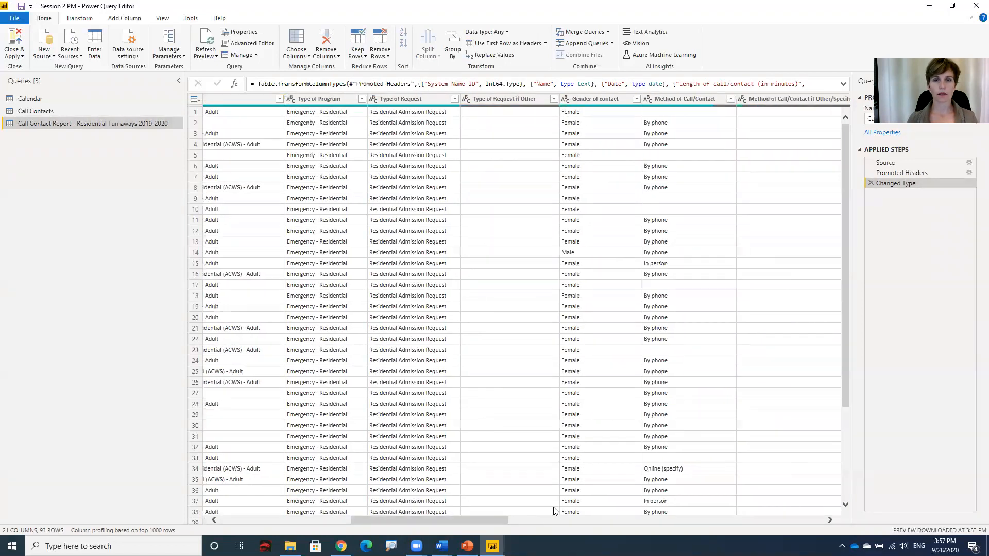
pyautogui.click(415, 99)
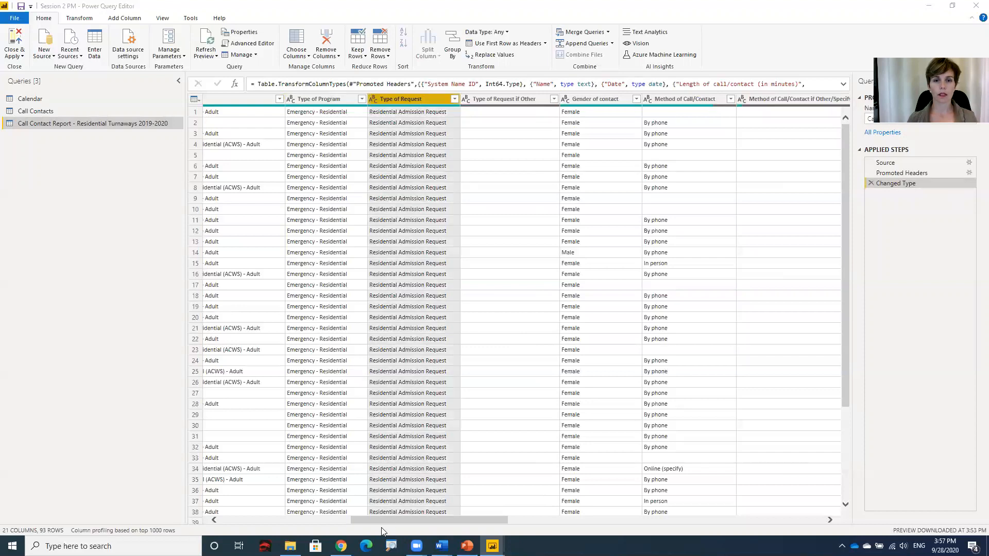
pyautogui.click(320, 521)
pyautogui.click(320, 524)
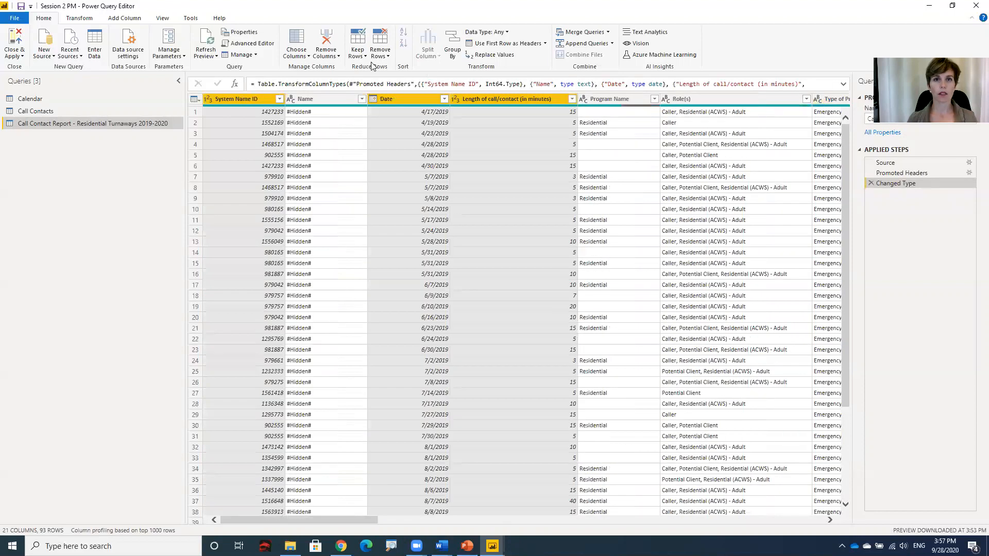
pyautogui.click(339, 59)
pyautogui.click(342, 80)
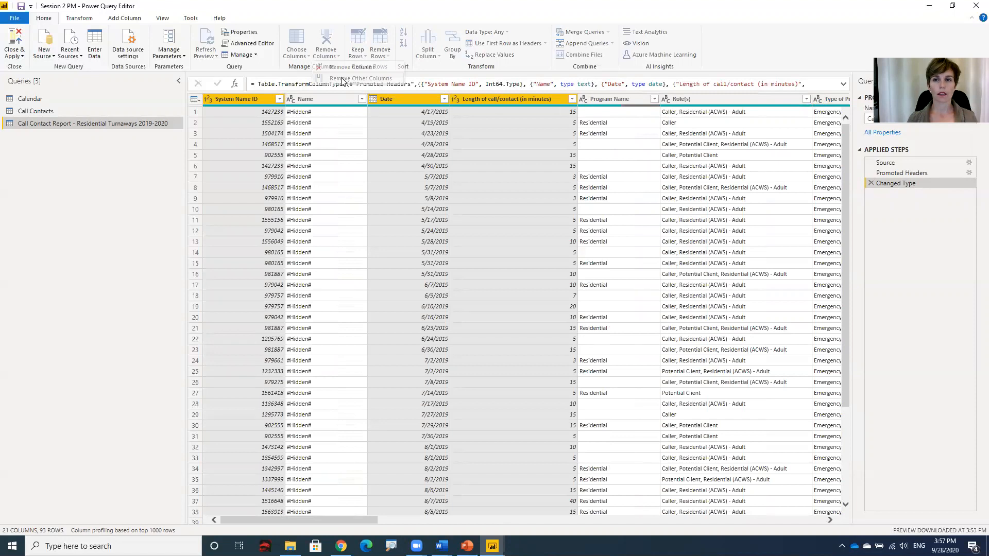
# Rename the System Name ID column to Turnaway Calls and the Length of call/contact (in minutes) column to Turnaway Call Length
pyautogui.doubleClick(250, 99)
pyautogui.write('Turnaway Calls')
pyautogui.press('Return')
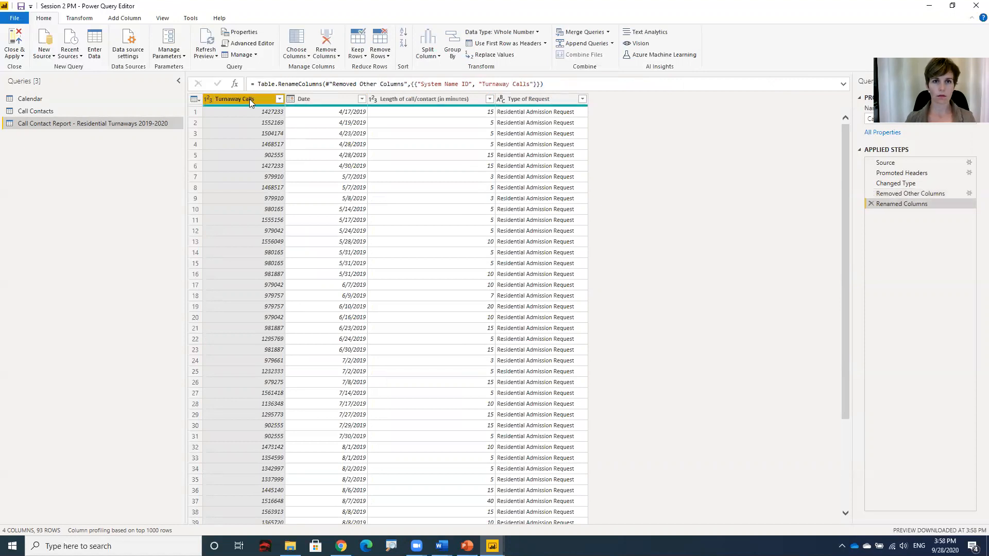
pyautogui.click(392, 99)
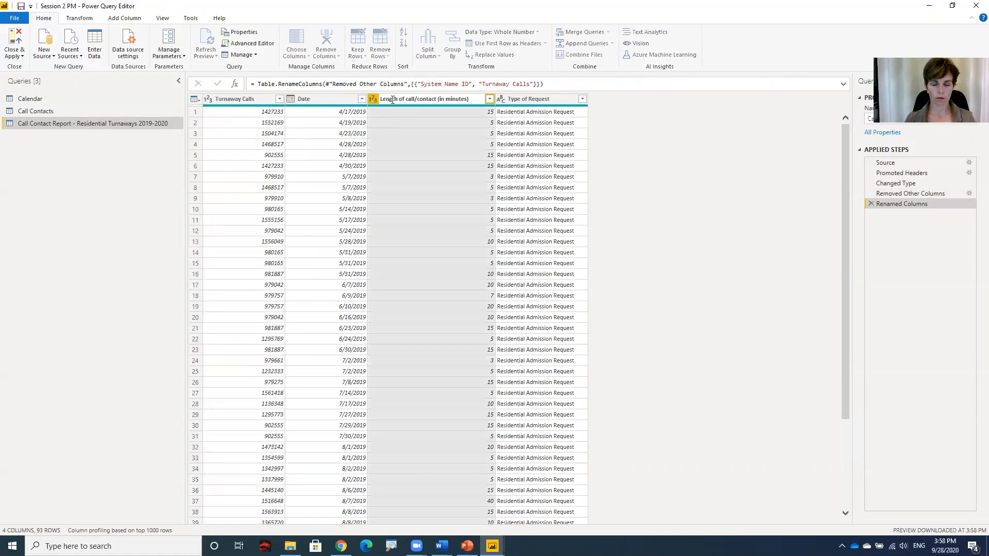
pyautogui.doubleClick(385, 99)
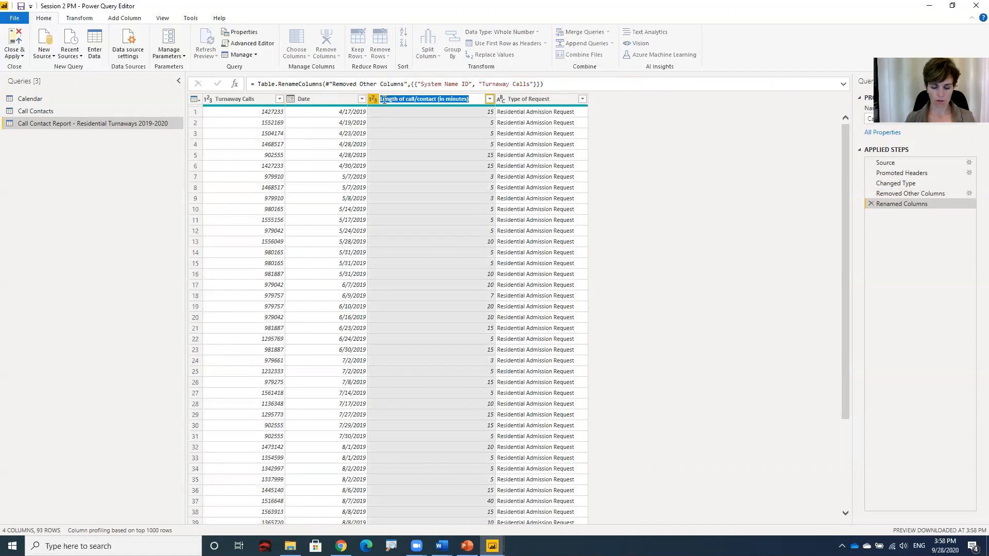
pyautogui.write('Turna')
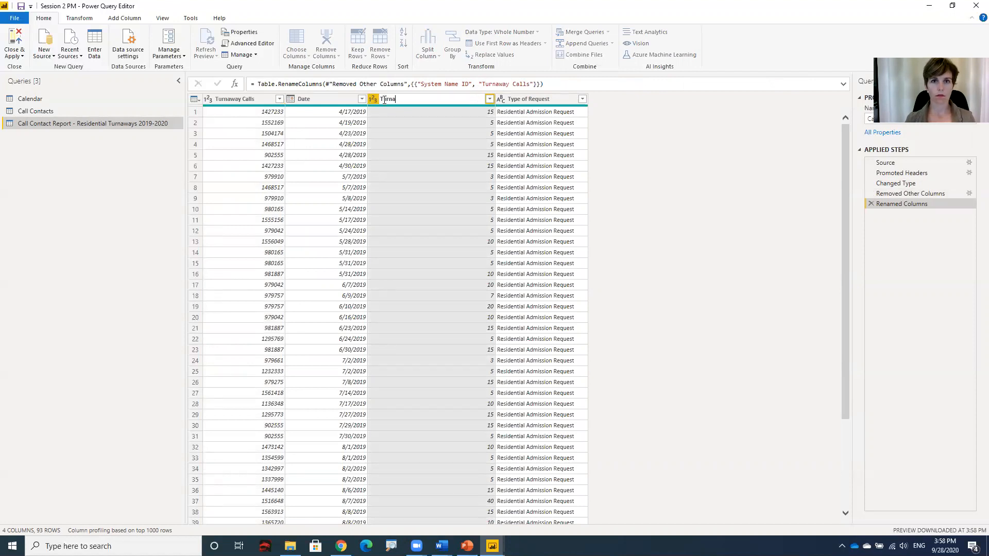
pyautogui.write('way Call Length')
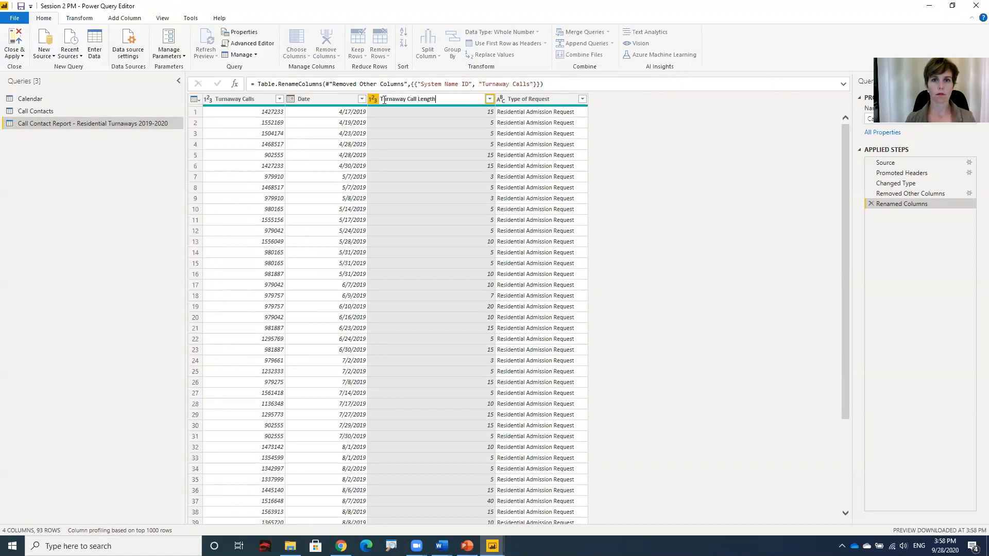
pyautogui.press('Return')
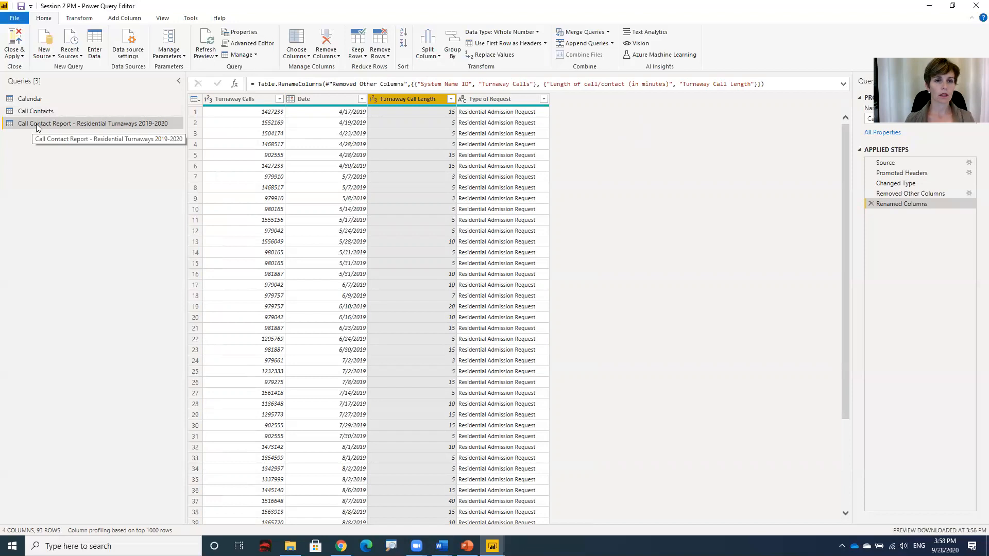
# Rename the turnaways query to Residential Turnaways and apply the query changes to the report
pyautogui.doubleClick(70, 122)
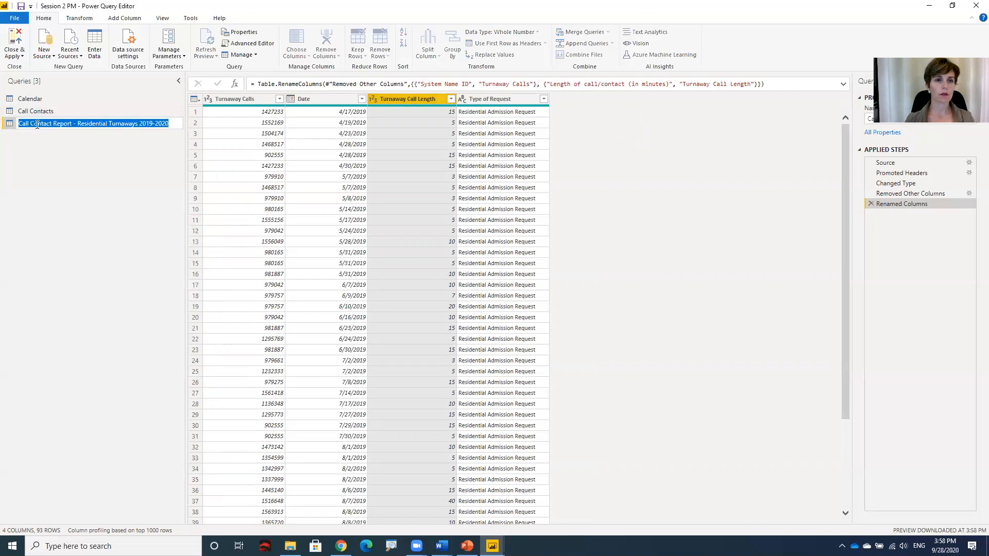
pyautogui.click(77, 123)
pyautogui.press('BackSpace')
pyautogui.press('BackSpace')
pyautogui.press('BackSpace')
pyautogui.press('BackSpace')
pyautogui.press('BackSpace')
pyautogui.press('BackSpace')
pyautogui.press('BackSpace')
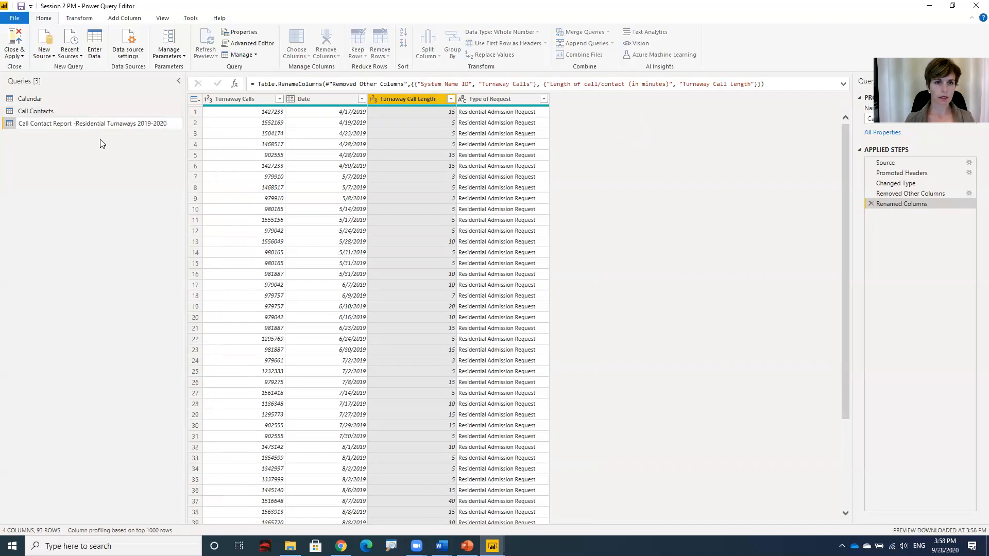
pyautogui.press('BackSpace')
pyautogui.press('BackSpace')
pyautogui.press('BackSpace')
pyautogui.press('BackSpace')
pyautogui.press('BackSpace')
pyautogui.press('BackSpace')
pyautogui.press('BackSpace')
pyautogui.press('BackSpace')
pyautogui.press('BackSpace')
pyautogui.press('BackSpace')
pyautogui.press('BackSpace')
pyautogui.press('BackSpace')
pyautogui.press('BackSpace')
pyautogui.press('BackSpace')
pyautogui.press('BackSpace')
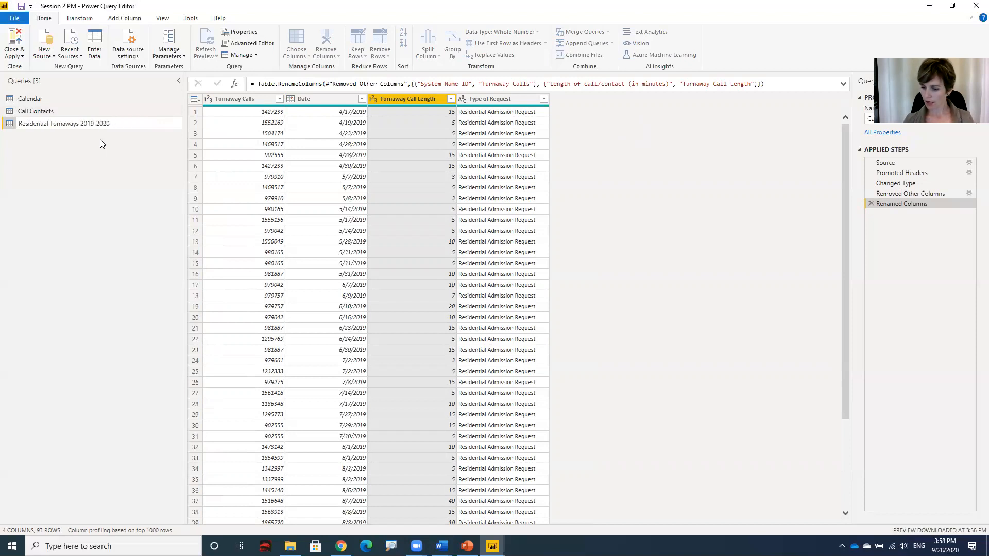
pyautogui.doubleClick(78, 123)
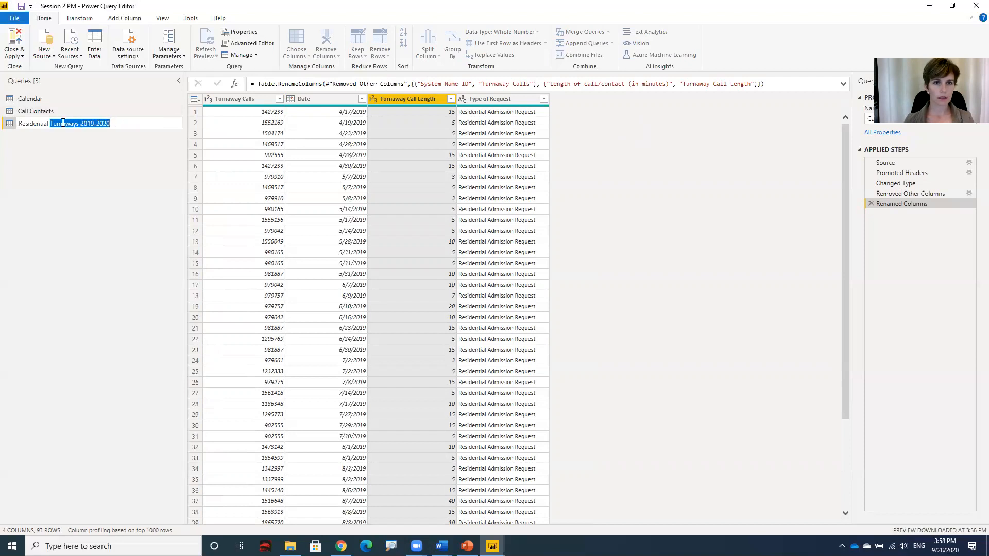
pyautogui.click(78, 123)
pyautogui.doubleClick(78, 123)
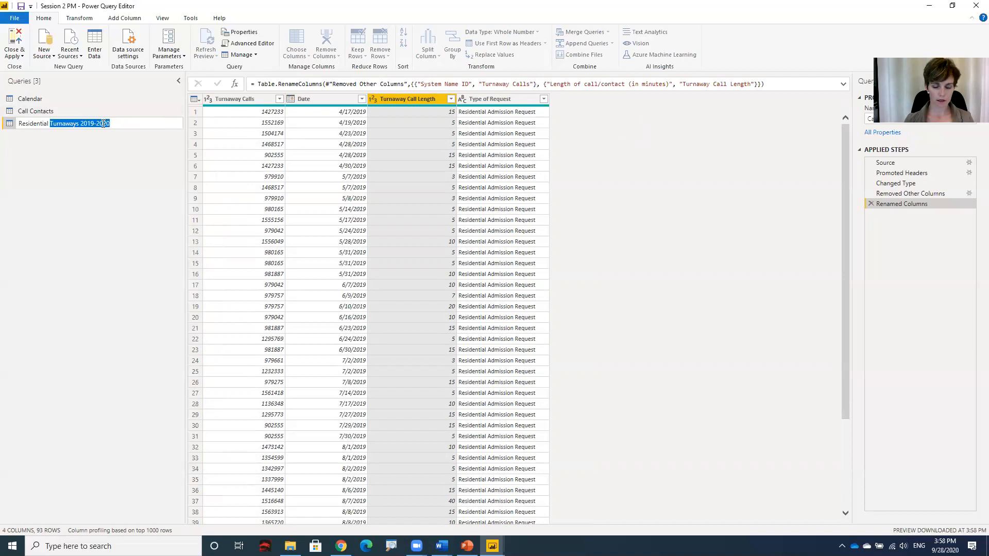
pyautogui.write('turn')
pyautogui.press('BackSpace')
pyautogui.press('BackSpace')
pyautogui.press('BackSpace')
pyautogui.press('BackSpace')
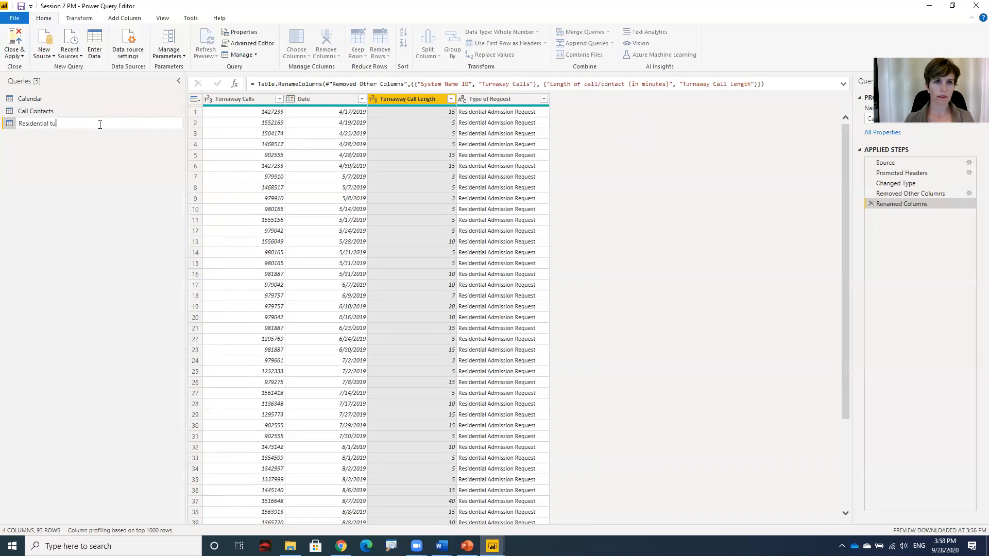
pyautogui.write('Tun')
pyautogui.write('nawa')
pyautogui.write('ys')
pyautogui.press('Return')
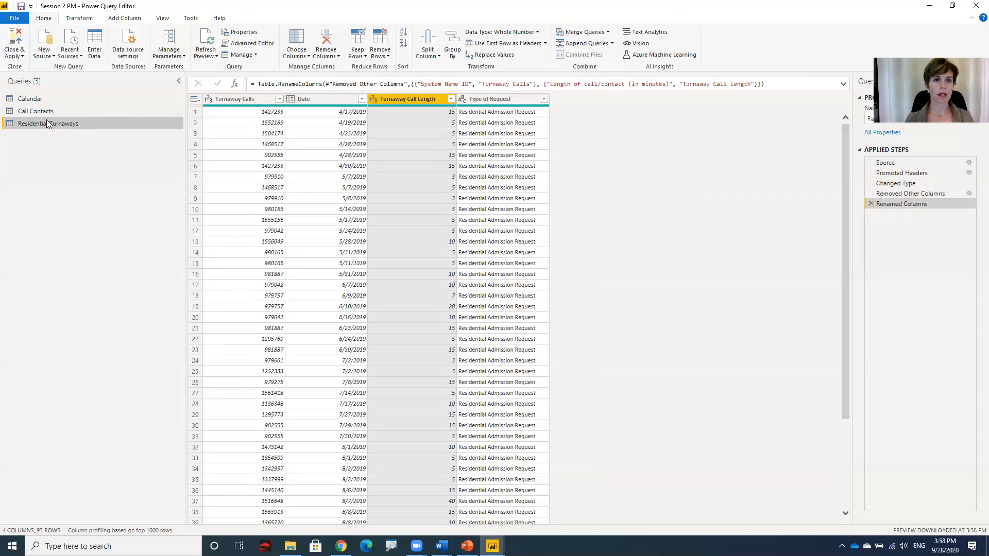
pyautogui.click(24, 39)
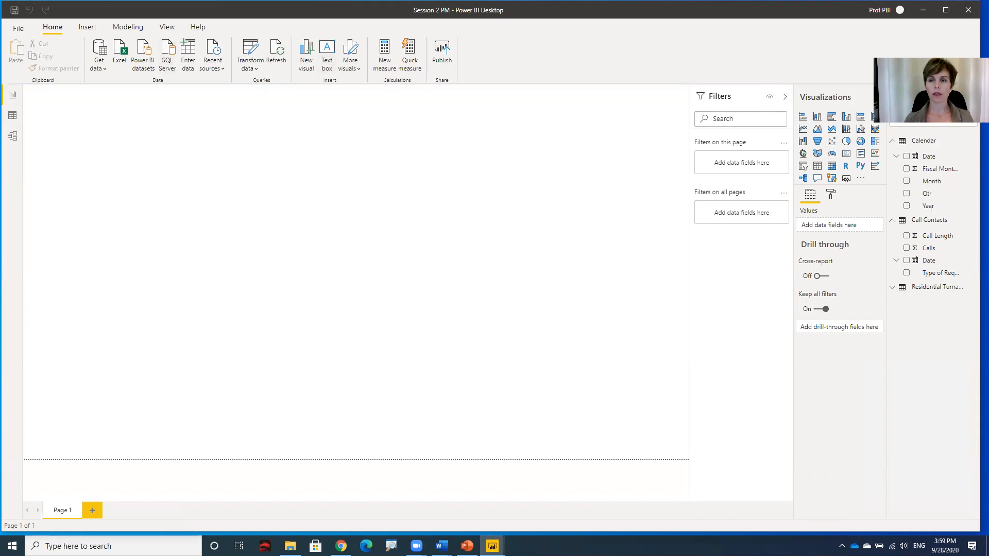
# Collapse the Calendar and Call Contacts tables, and expand Residential Turnaways with enough width to read its full field names
pyautogui.click(894, 146)
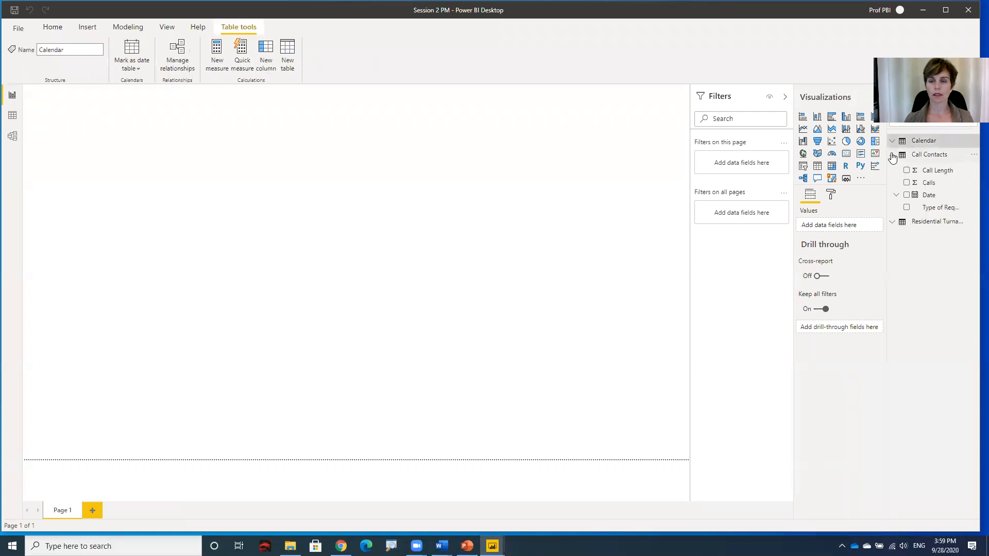
pyautogui.click(893, 155)
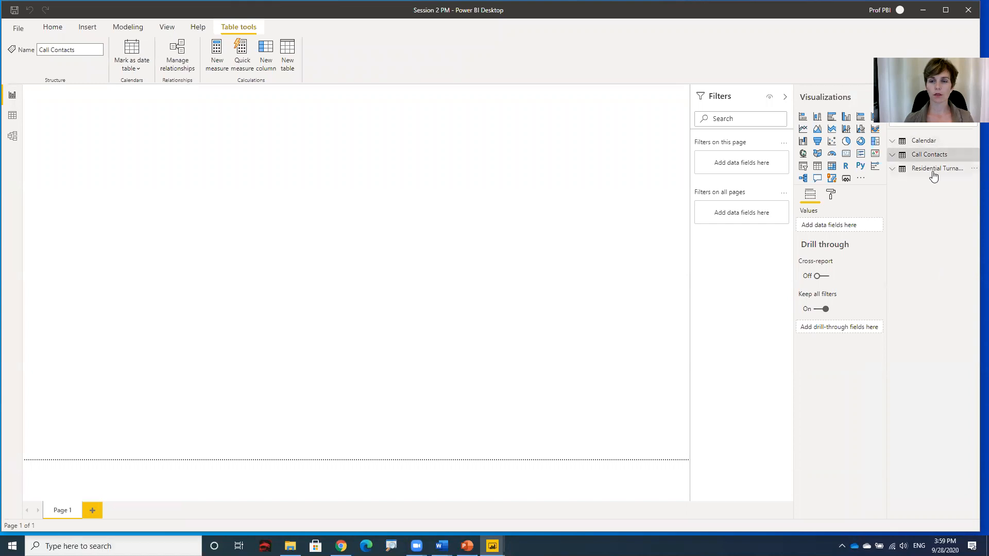
pyautogui.click(893, 169)
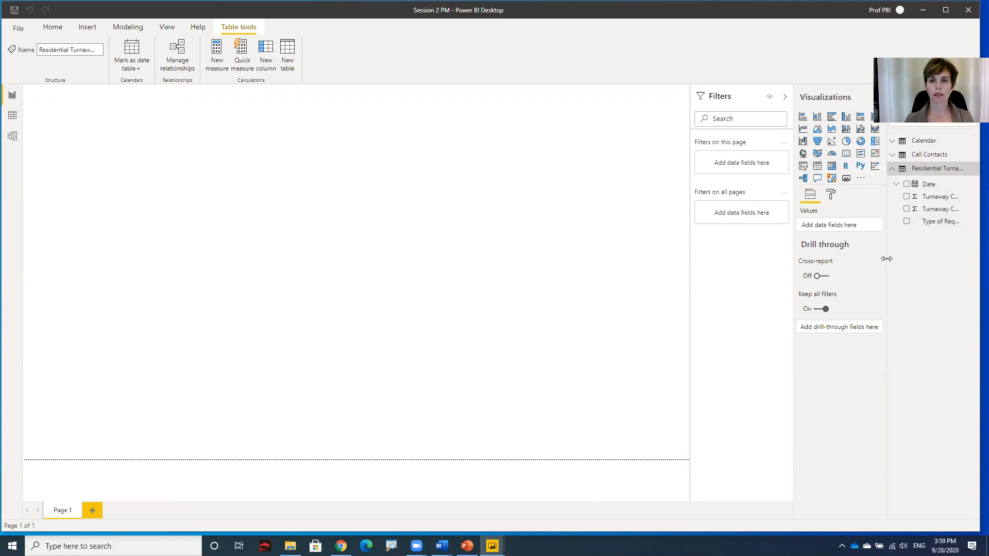
pyautogui.moveTo(886, 258); pyautogui.dragTo(874, 257)
pyautogui.moveTo(872, 257); pyautogui.dragTo(865, 260)
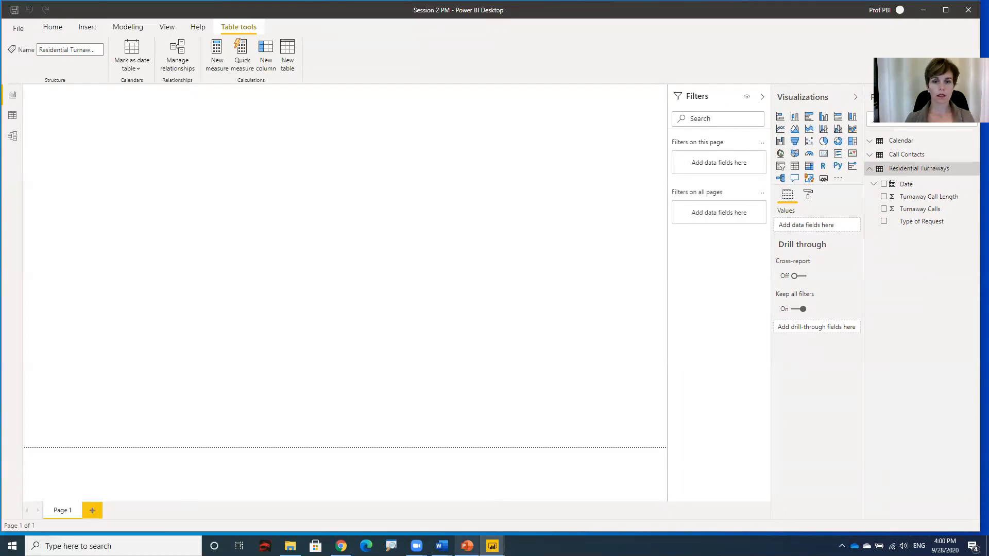
# Review the Report Workflow slide in PowerPoint, and return to the Power BI Desktop report
pyautogui.click(467, 546)
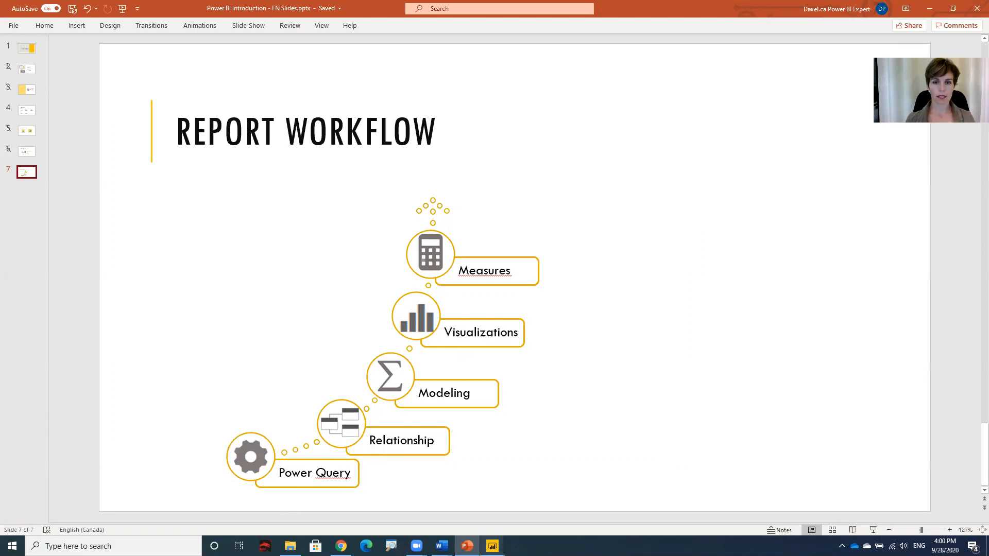
pyautogui.moveTo(492, 546)
pyautogui.click(566, 514)
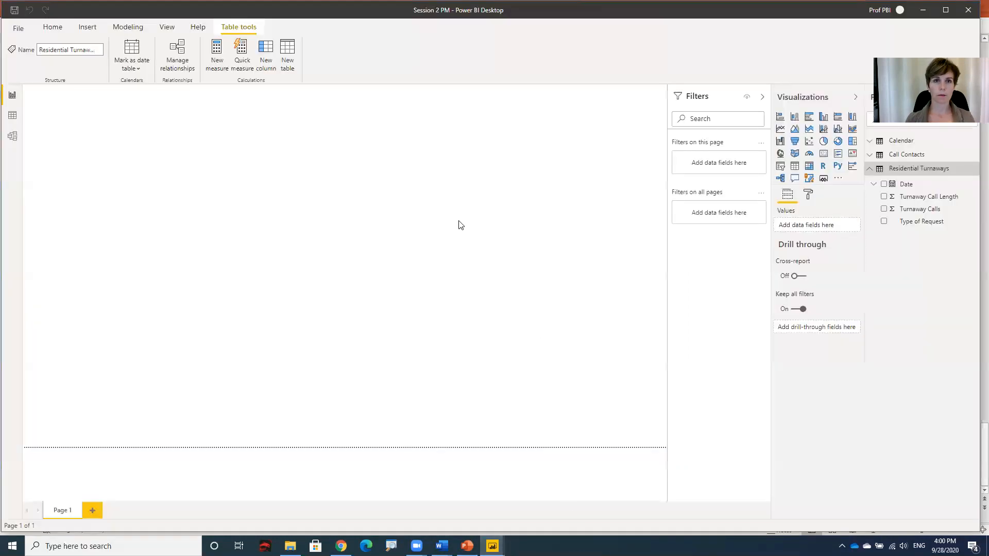
# Create a stacked column chart with Calendar's Month on the axis and Call Contacts' Calls as values
pyautogui.click(465, 251)
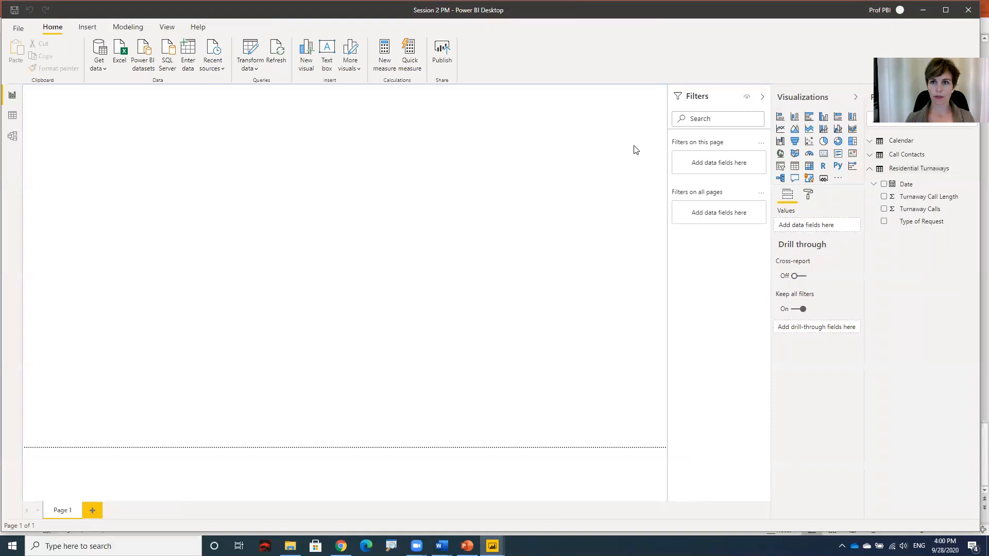
pyautogui.click(795, 117)
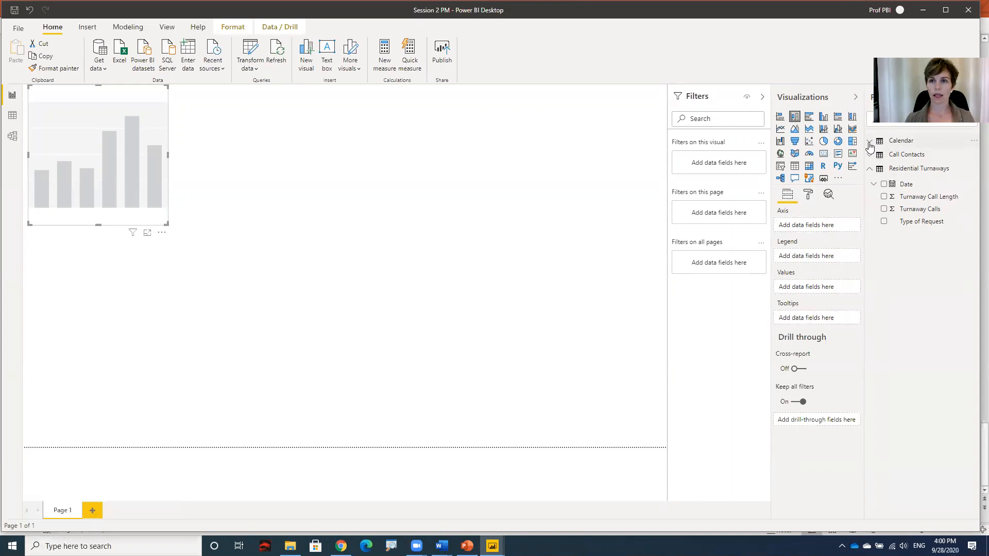
pyautogui.click(870, 143)
pyautogui.click(884, 181)
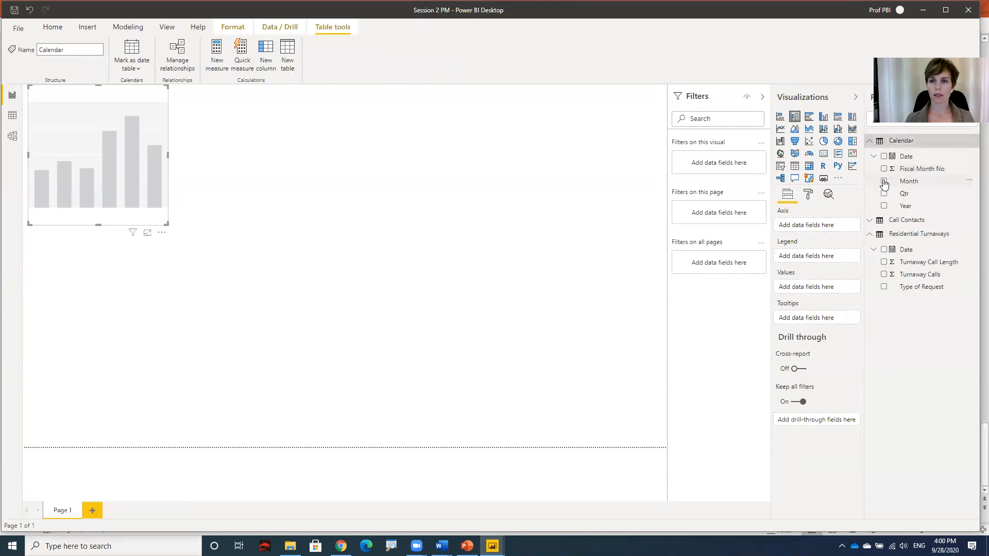
pyautogui.click(869, 220)
pyautogui.moveTo(911, 252); pyautogui.dragTo(833, 298)
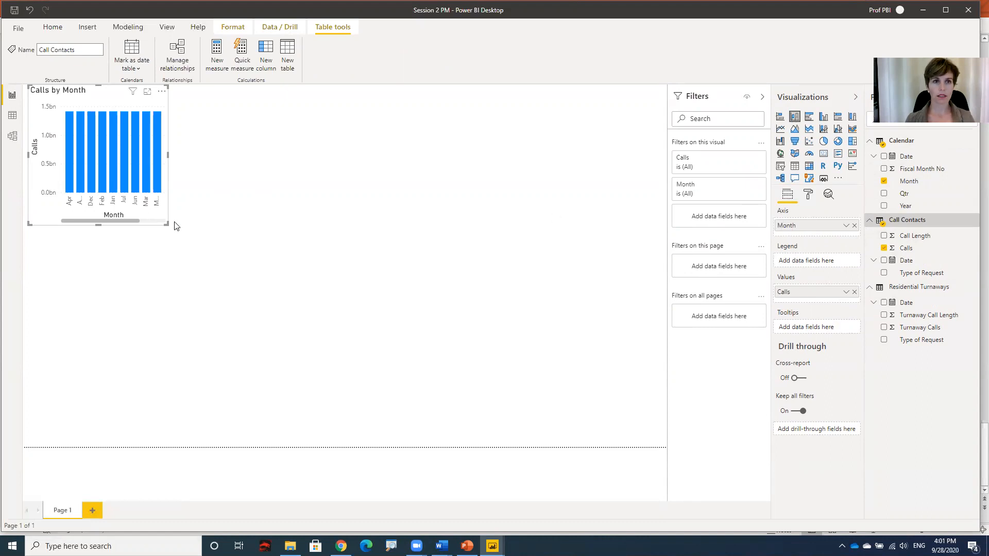
# Enlarge the Calls by Month chart until all month columns fit, and move it toward the middle of the page
pyautogui.moveTo(166, 225); pyautogui.dragTo(345, 279)
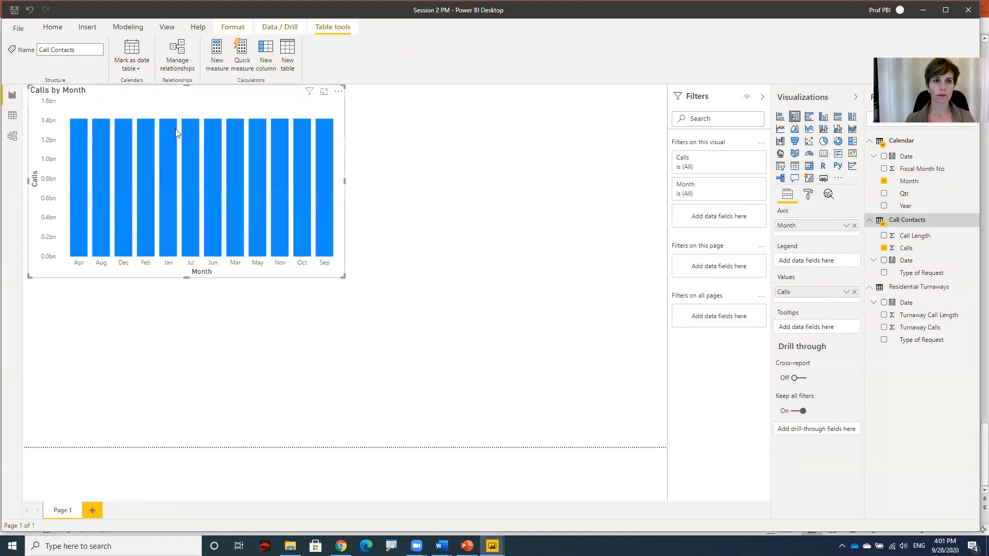
pyautogui.moveTo(175, 97); pyautogui.dragTo(295, 135)
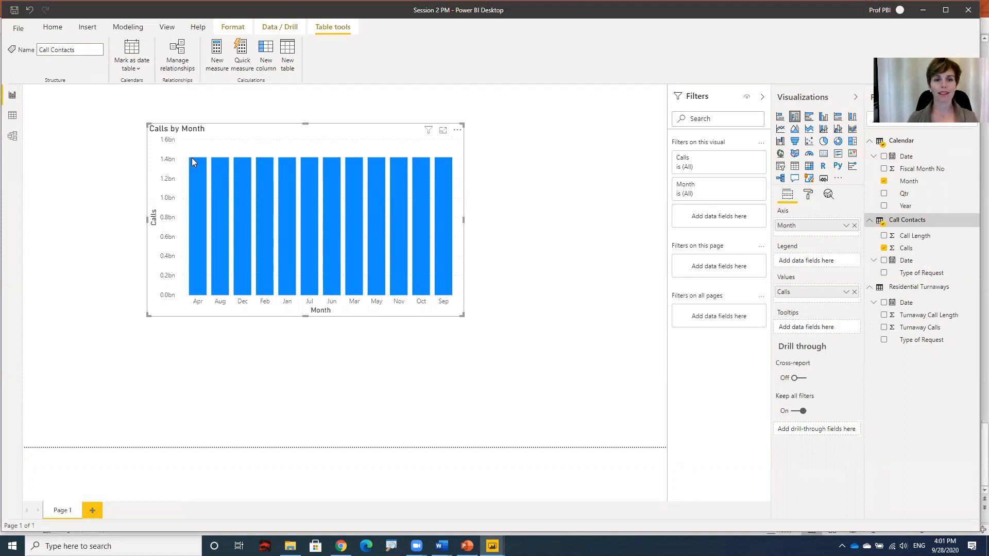
pyautogui.moveTo(195, 158)
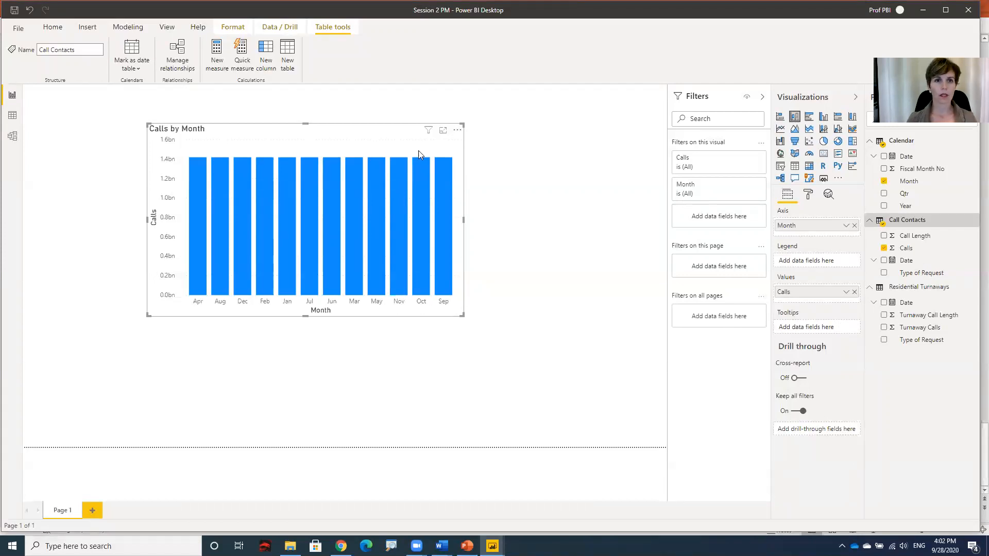
pyautogui.click(102, 146)
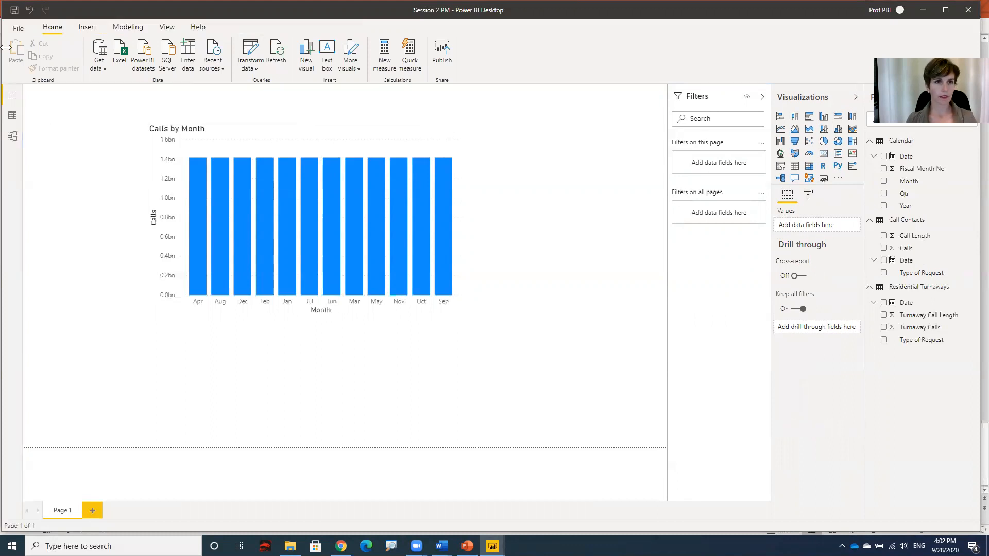
# In the model view, widen the Residential Turnaways table and relate Calendar's Date to Call Contacts' Date
pyautogui.click(13, 138)
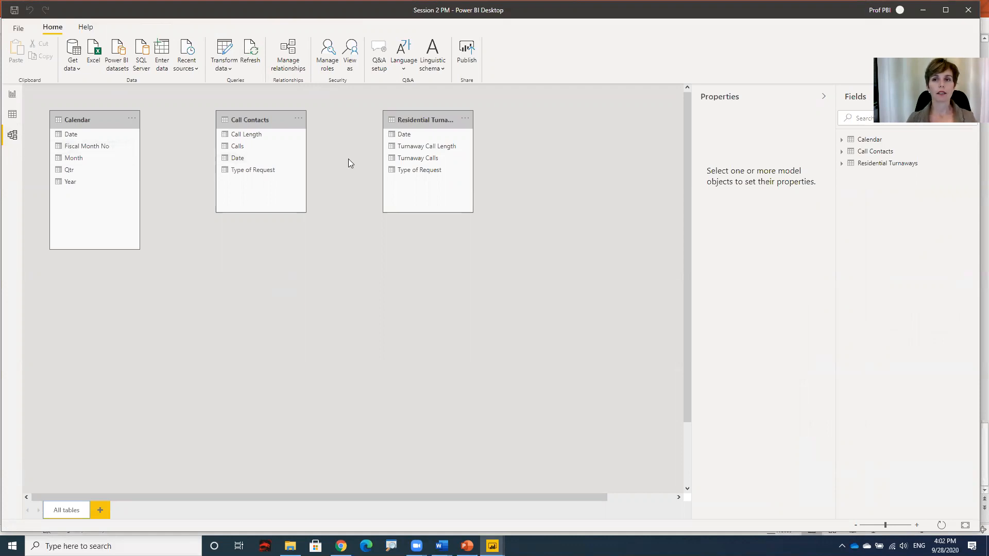
pyautogui.moveTo(383, 158); pyautogui.dragTo(360, 157)
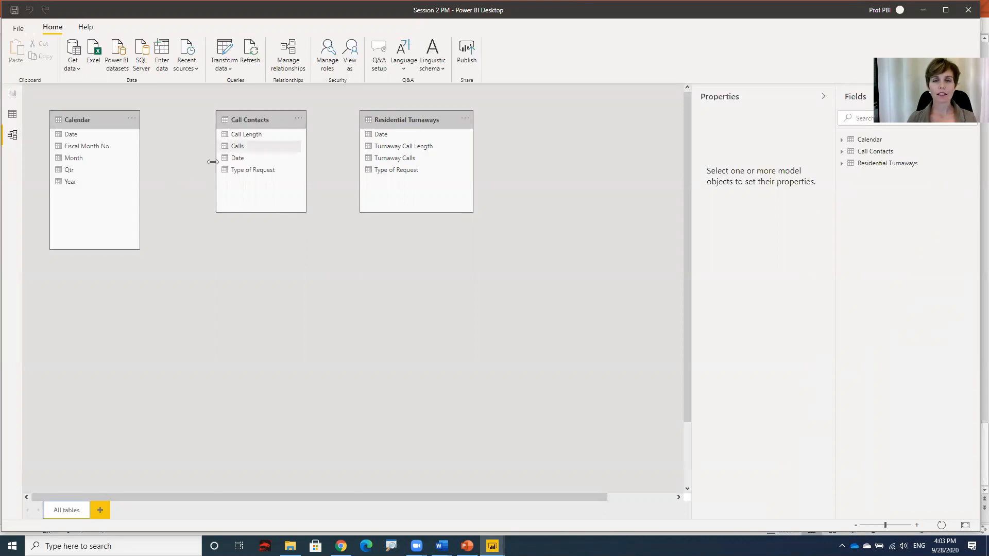
pyautogui.click(98, 136)
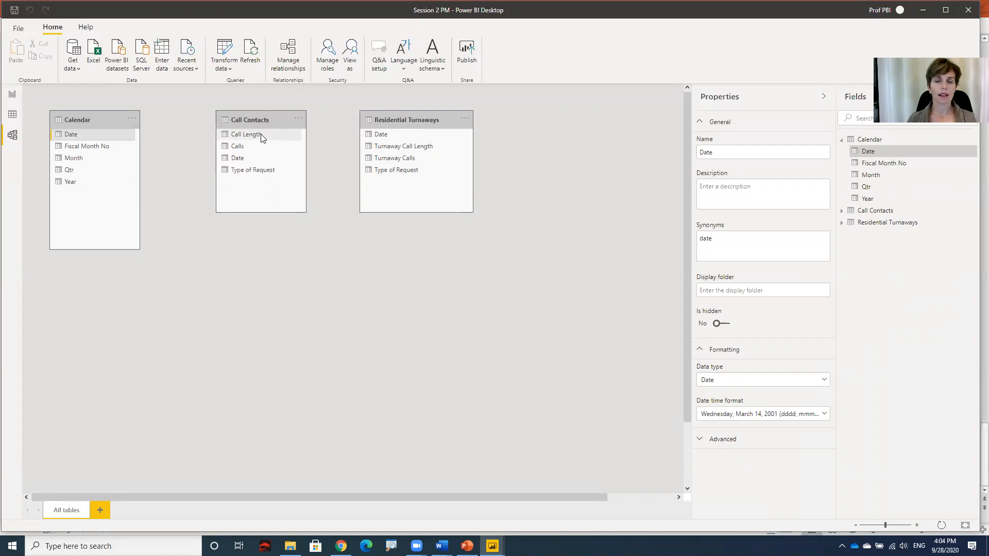
pyautogui.click(244, 160)
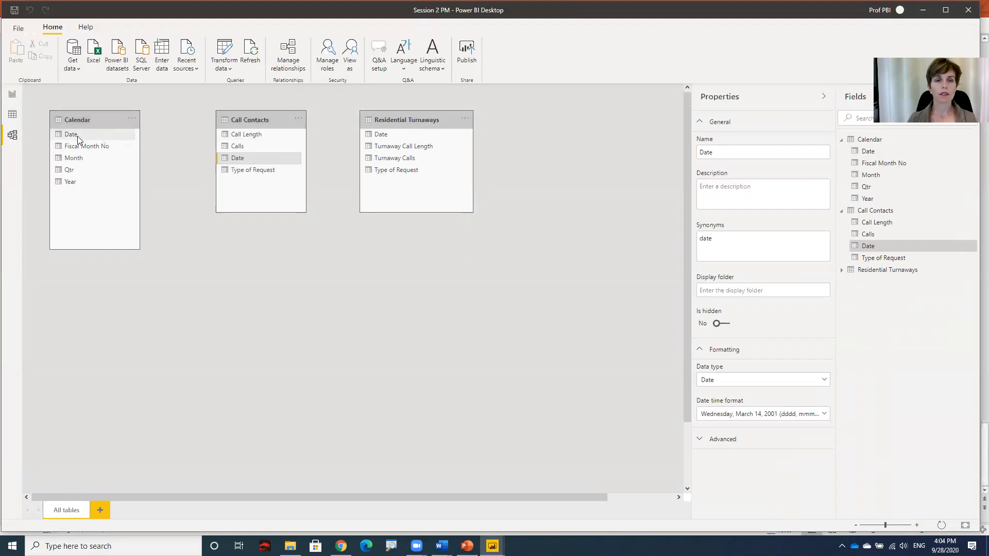
pyautogui.moveTo(74, 135); pyautogui.dragTo(263, 163)
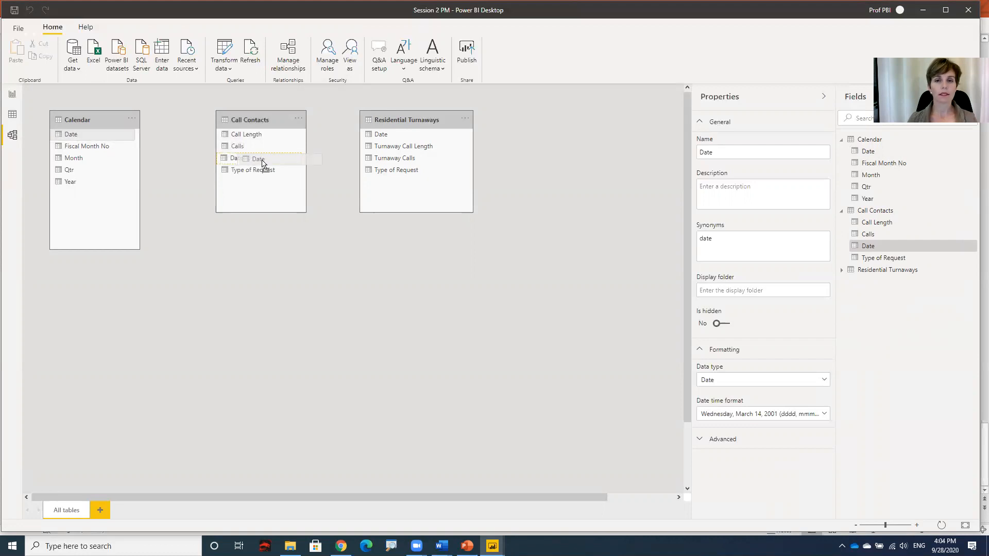
pyautogui.moveTo(263, 163); pyautogui.dragTo(259, 158)
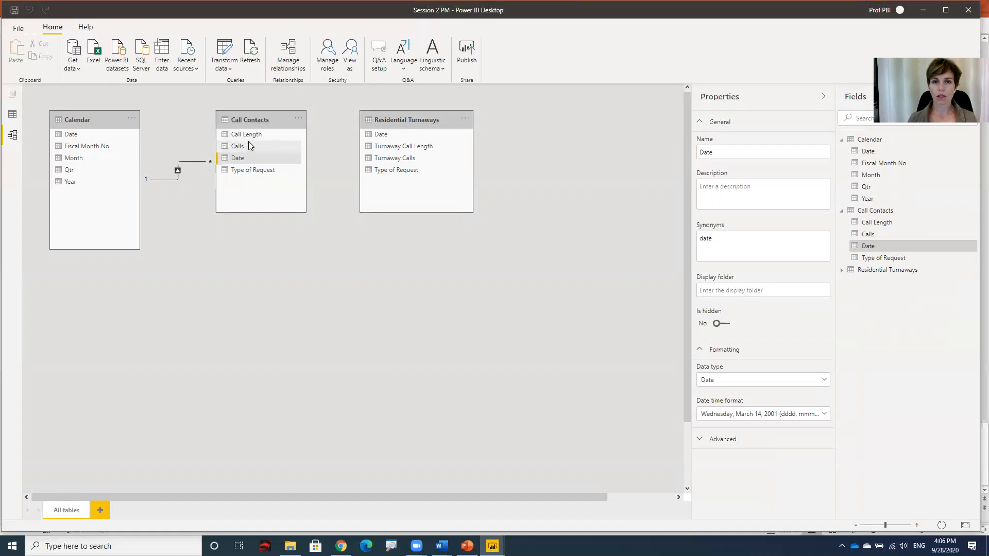
# Relate Residential Turnaways' Date to Calendar's Date, and place the Residential Turnaways table beneath Call Contacts
pyautogui.click(268, 113)
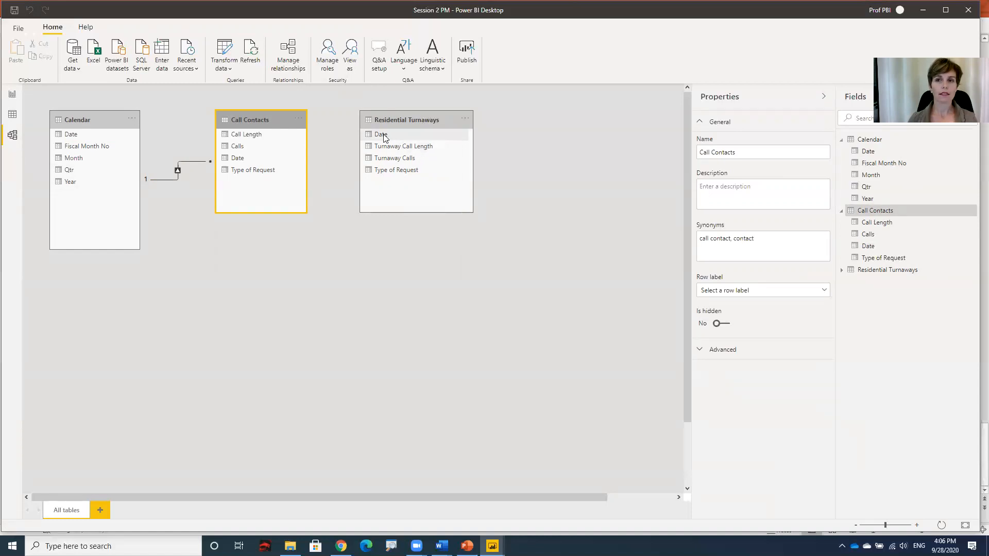
pyautogui.moveTo(383, 138); pyautogui.dragTo(81, 138)
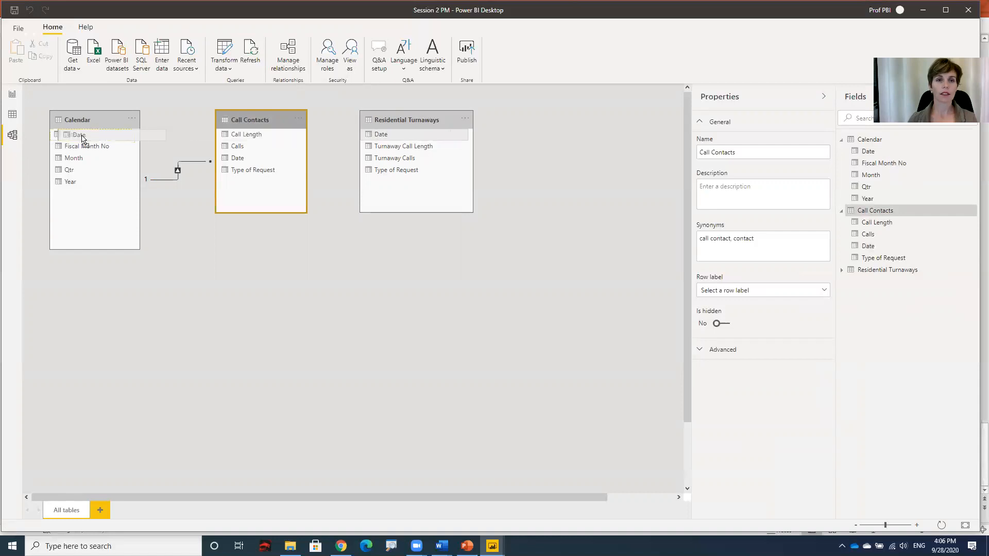
pyautogui.moveTo(82, 136); pyautogui.dragTo(81, 135)
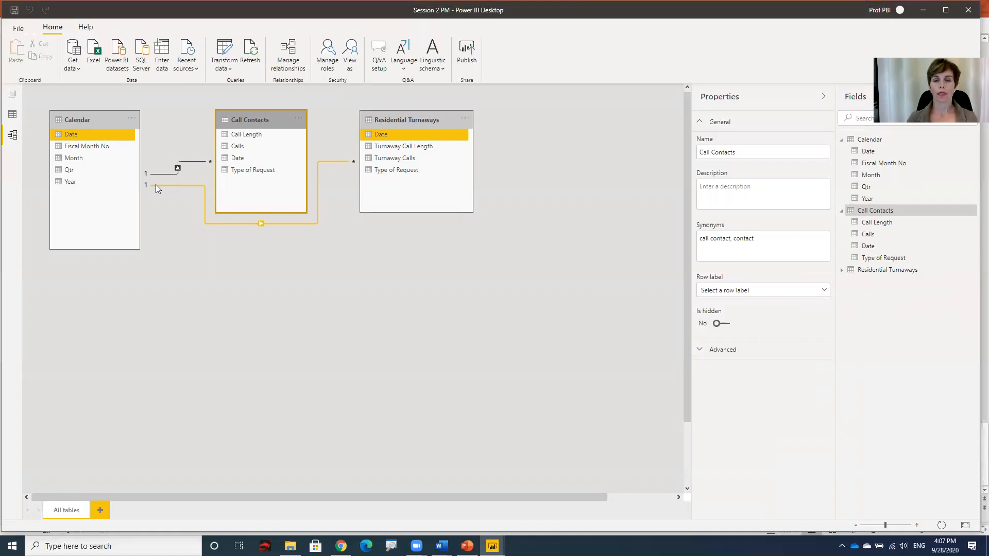
pyautogui.moveTo(418, 120); pyautogui.dragTo(261, 231)
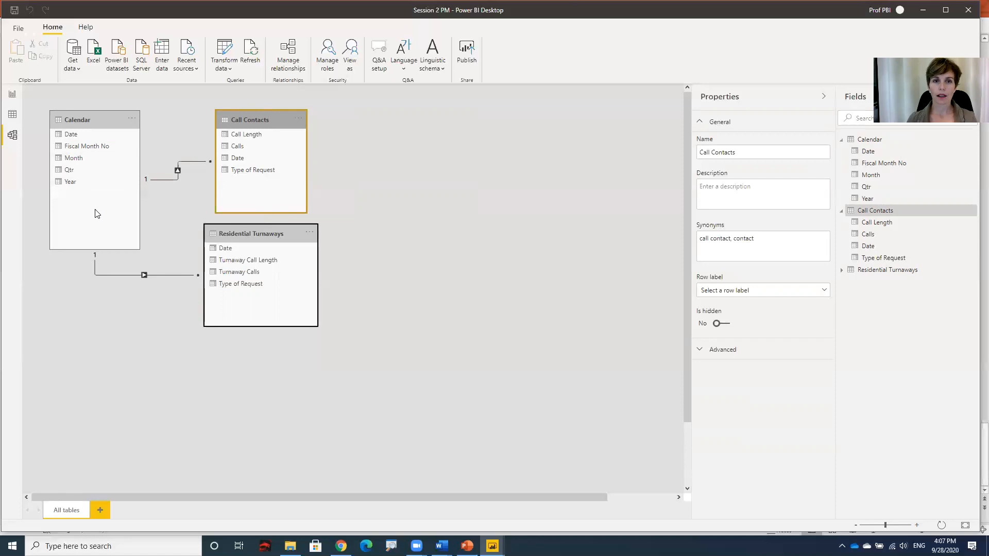
pyautogui.click(89, 159)
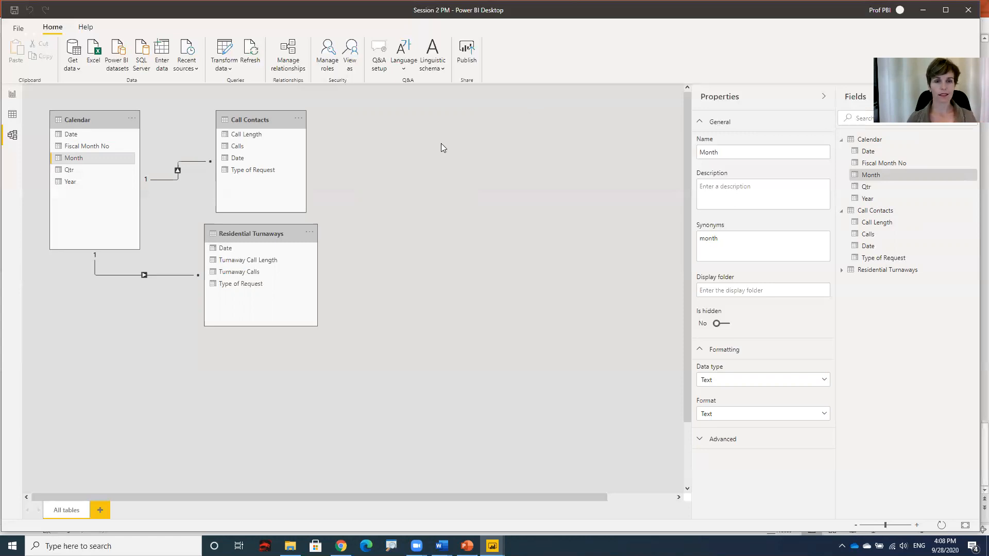
# In the Calendar table's data view, hide the Date and Fiscal Month No columns from the report view
pyautogui.click(14, 117)
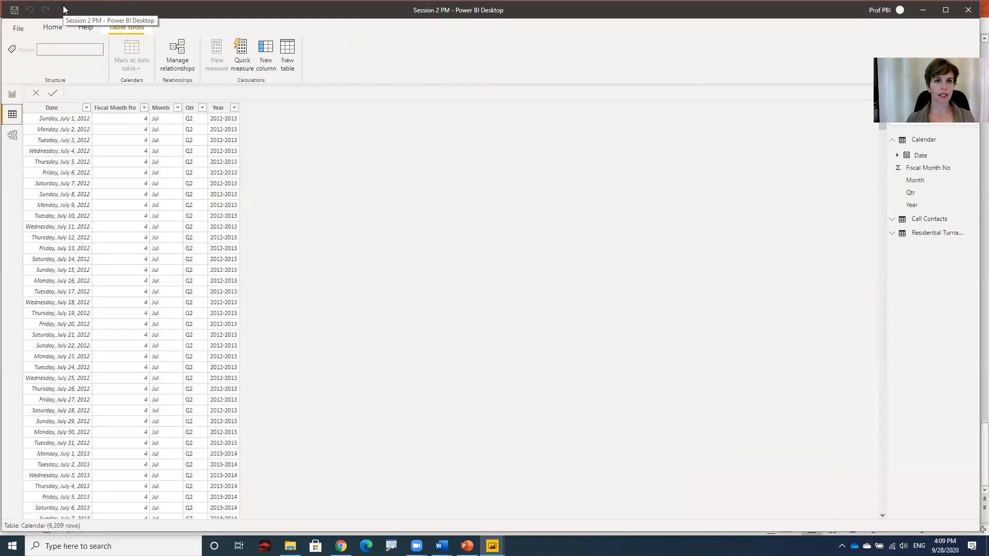
pyautogui.click(60, 110)
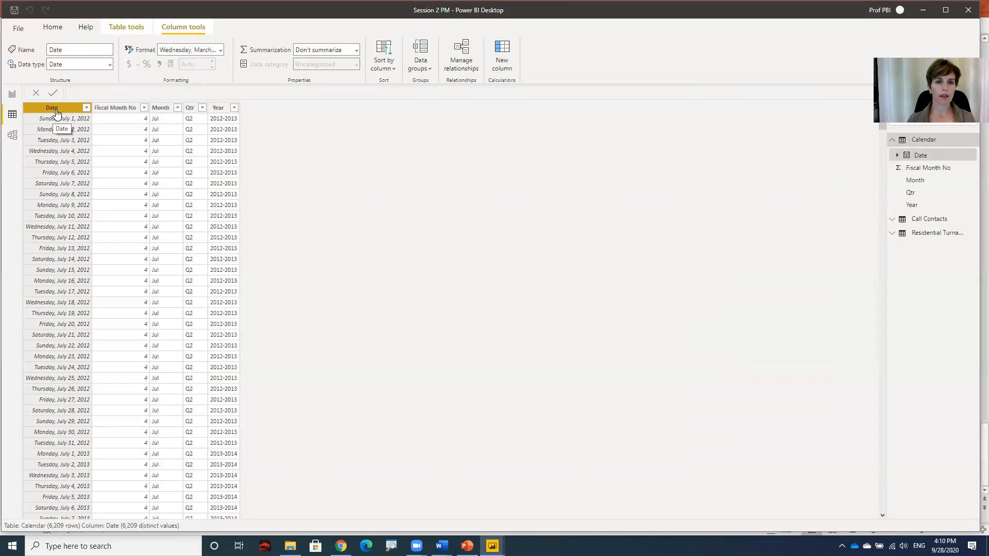
pyautogui.rightClick(56, 110)
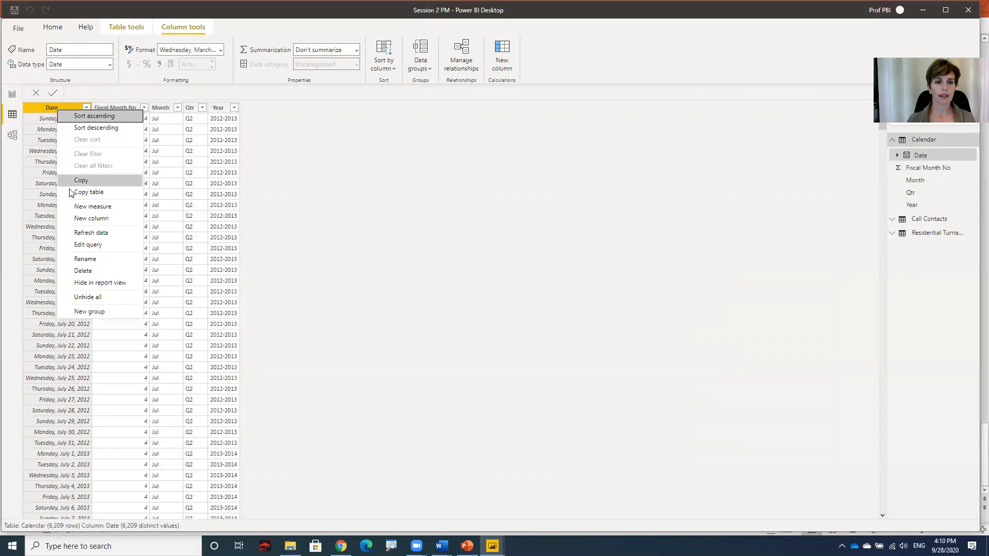
pyautogui.click(64, 282)
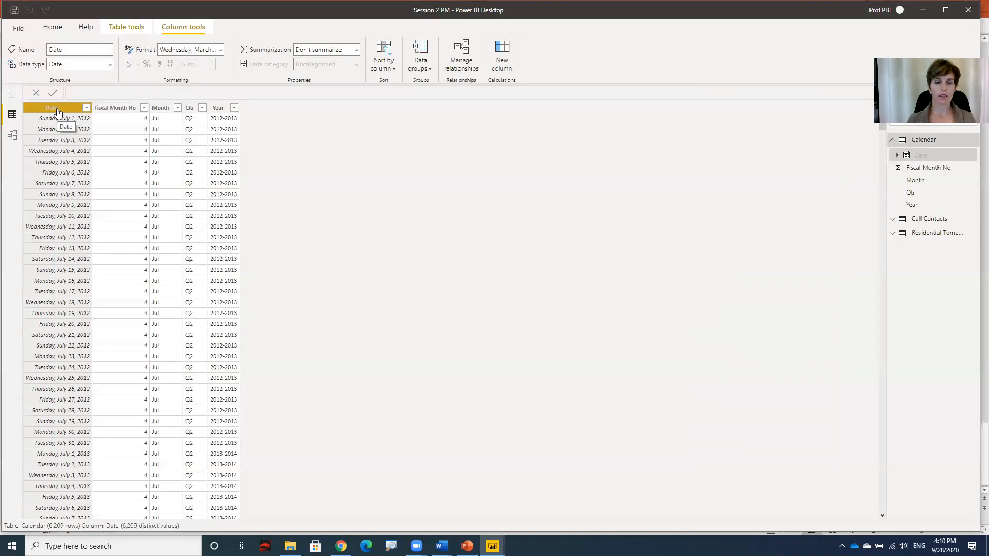
pyautogui.rightClick(122, 112)
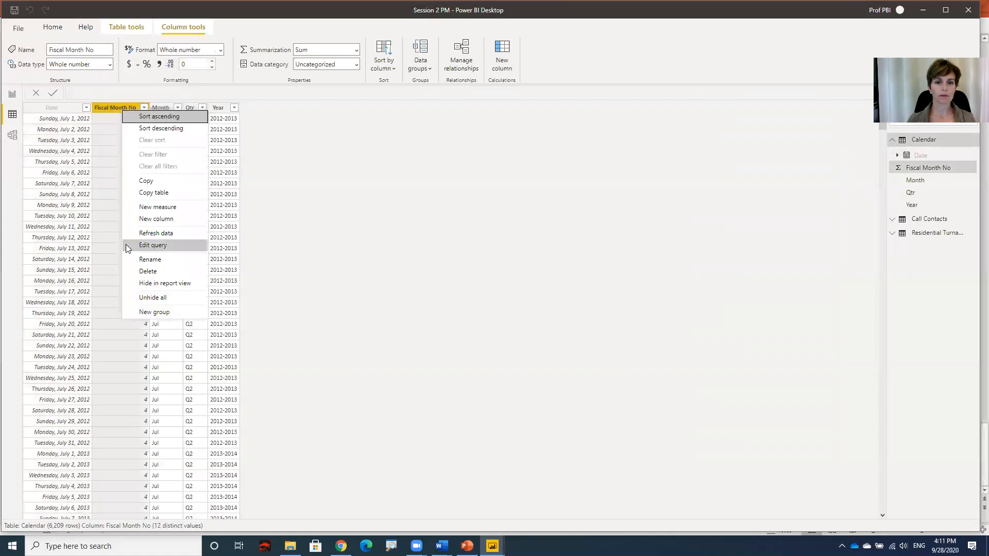
pyautogui.click(132, 283)
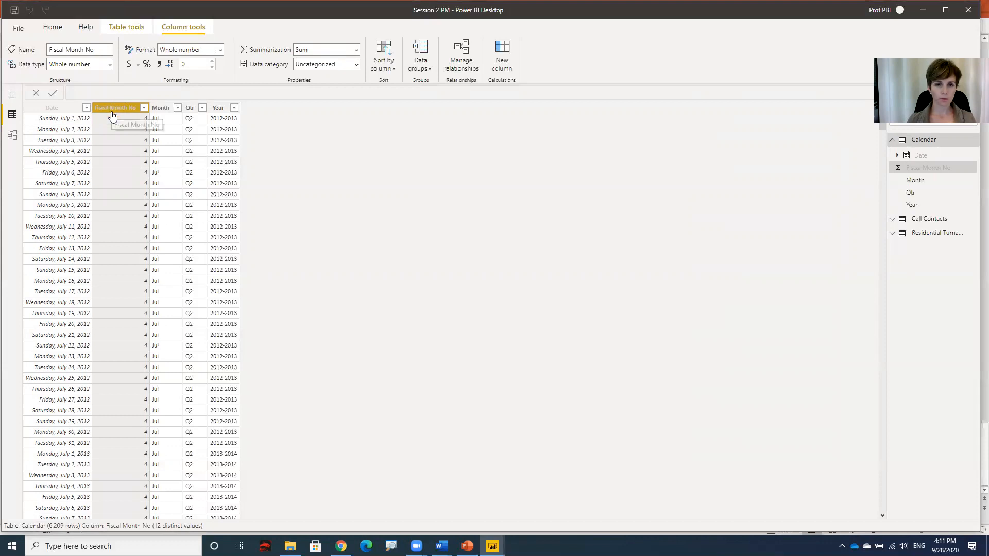
# Sort the Calendar table's Month column by Fiscal Month No
pyautogui.click(161, 109)
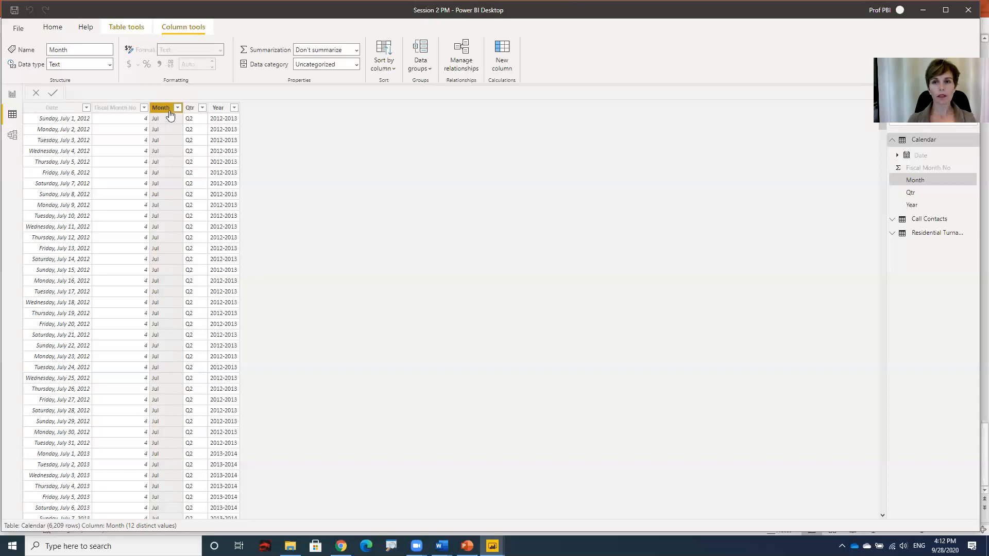
pyautogui.click(394, 69)
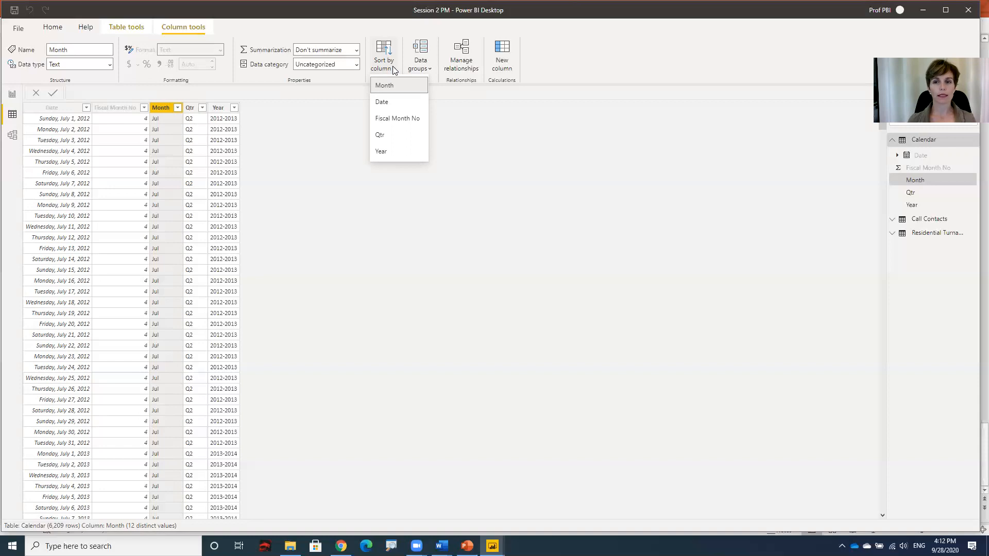
pyautogui.click(411, 121)
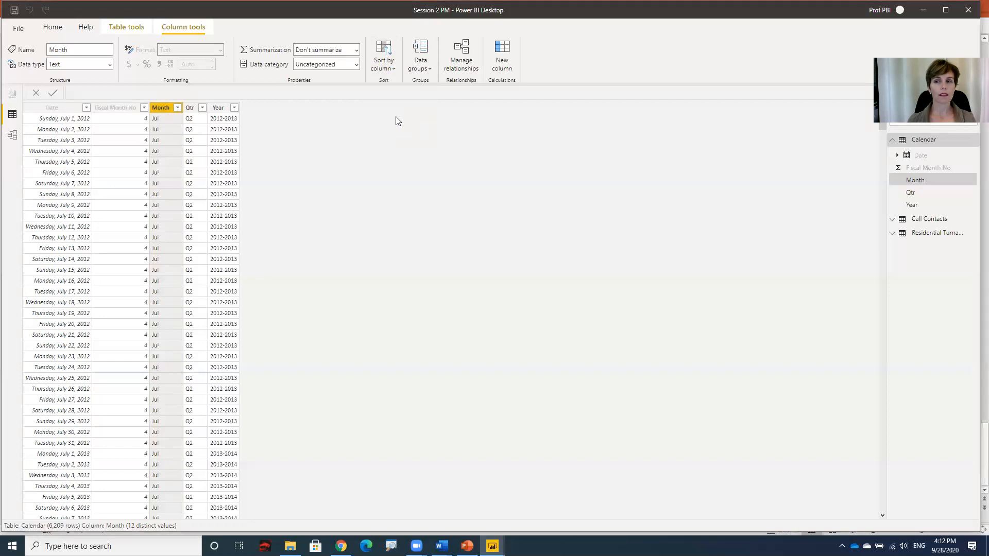
pyautogui.click(384, 49)
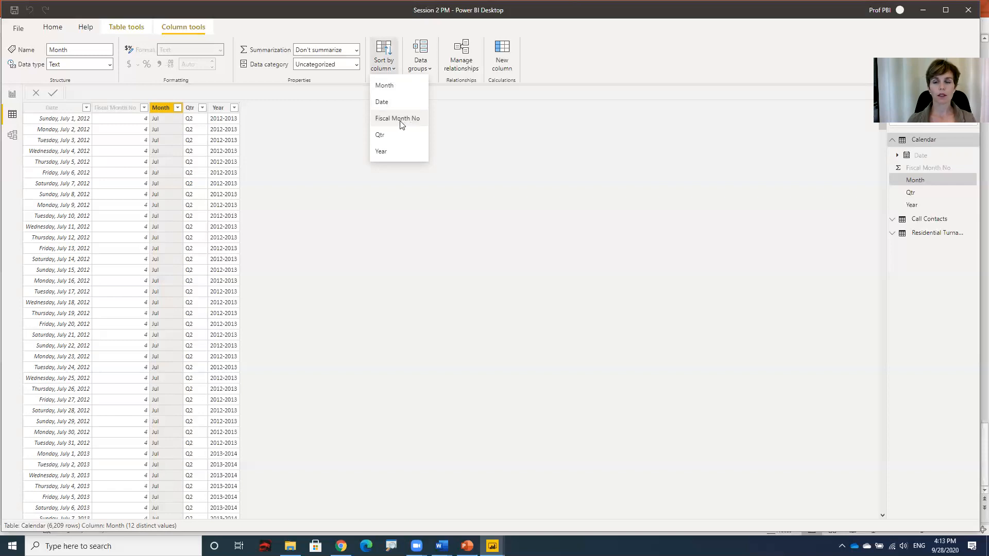
pyautogui.click(338, 120)
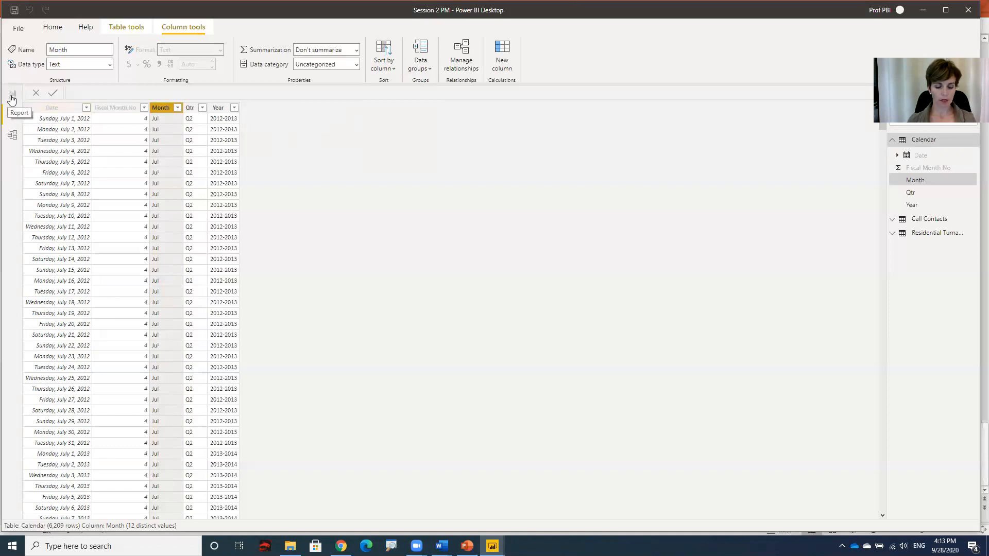
# In the report view, sort the Calls by Month chart by Month in ascending order
pyautogui.click(12, 96)
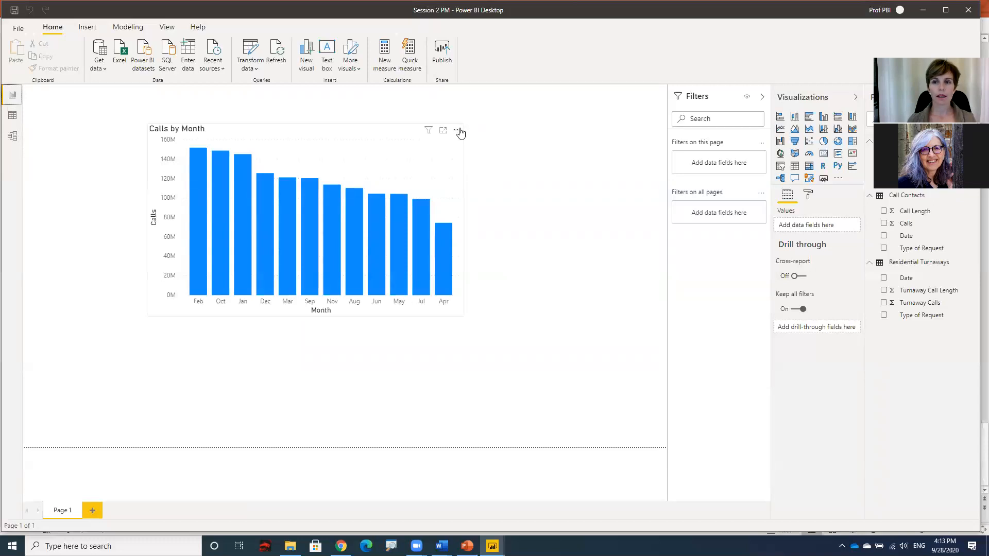
pyautogui.click(458, 132)
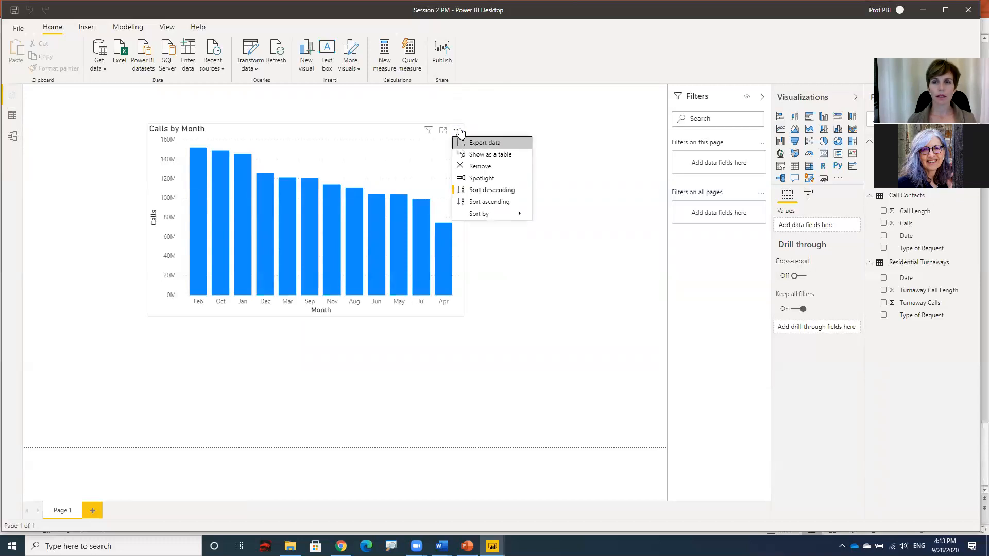
pyautogui.click(468, 202)
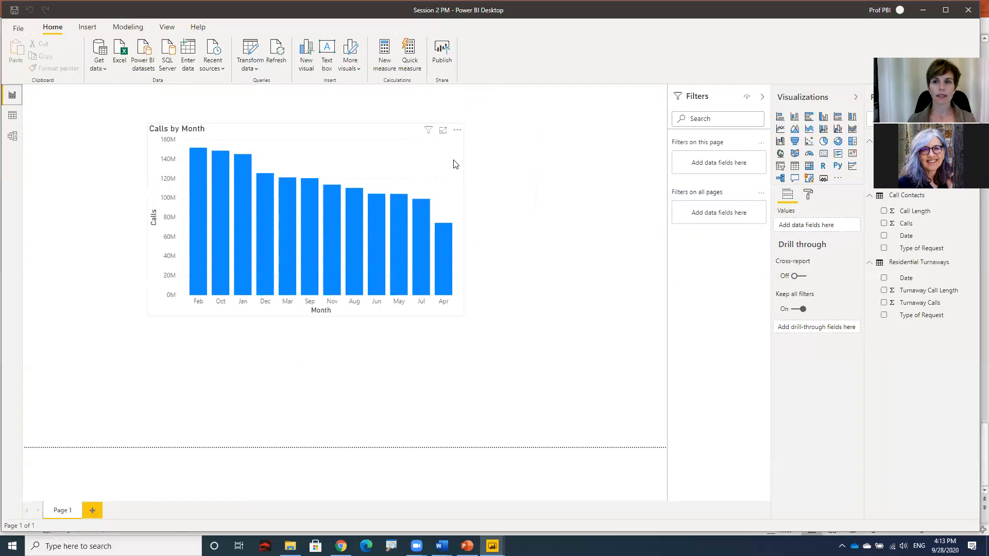
pyautogui.click(457, 132)
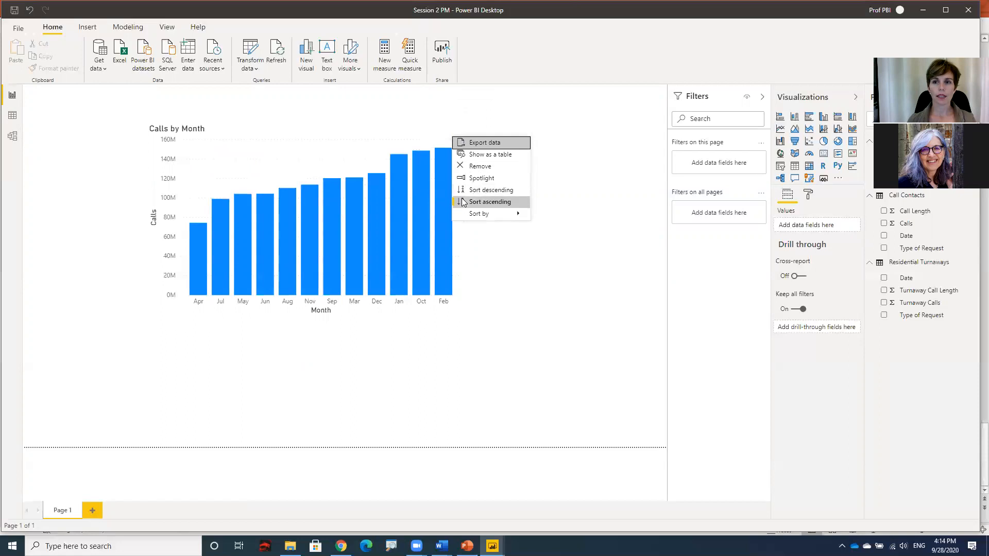
pyautogui.moveTo(477, 214)
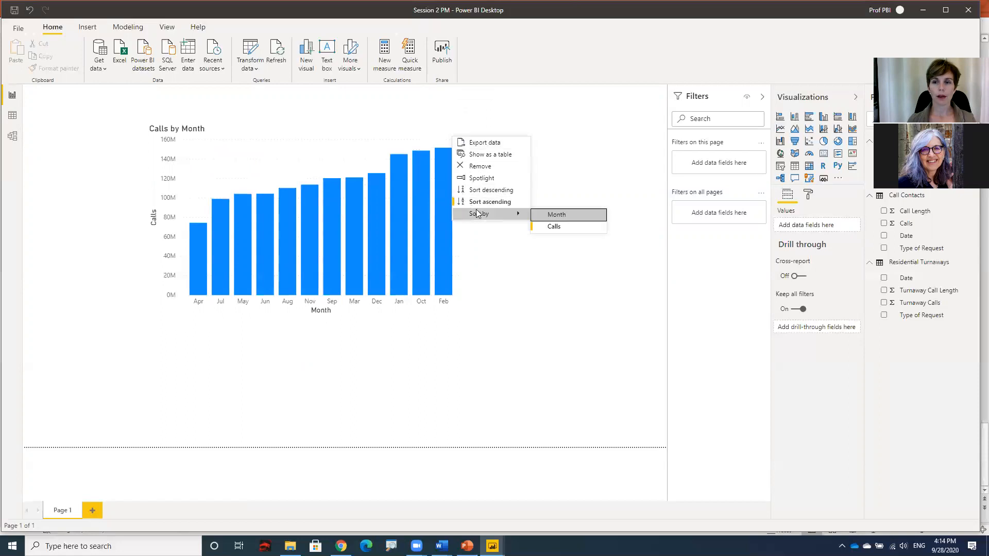
pyautogui.click(556, 215)
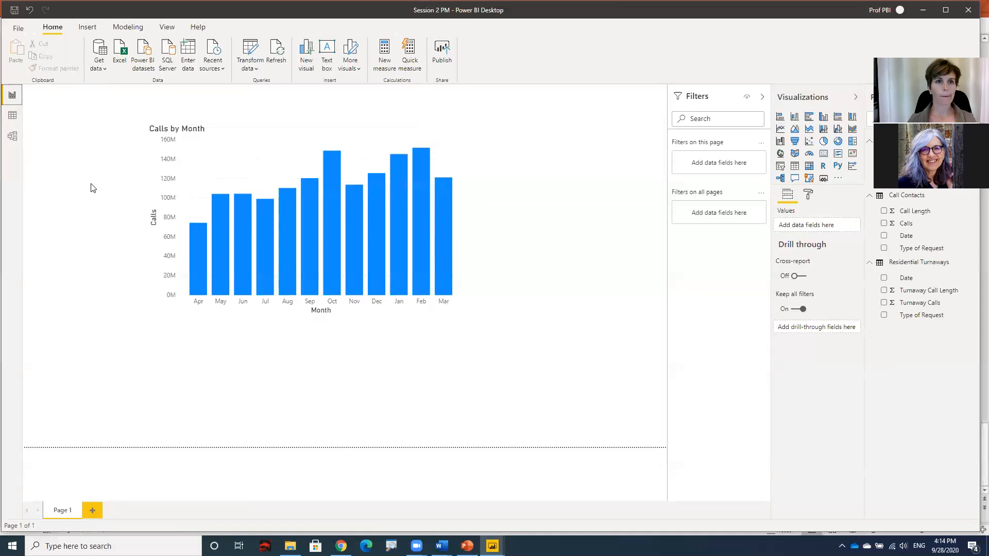
# In the Call Contacts table's data view, set the Calls column's default summarization to Count
pyautogui.click(12, 115)
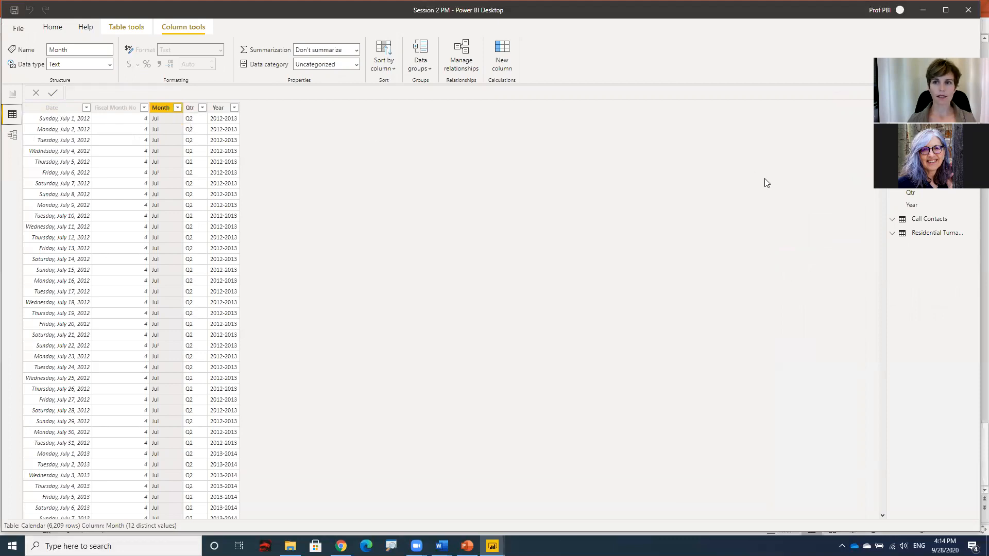
pyautogui.click(937, 225)
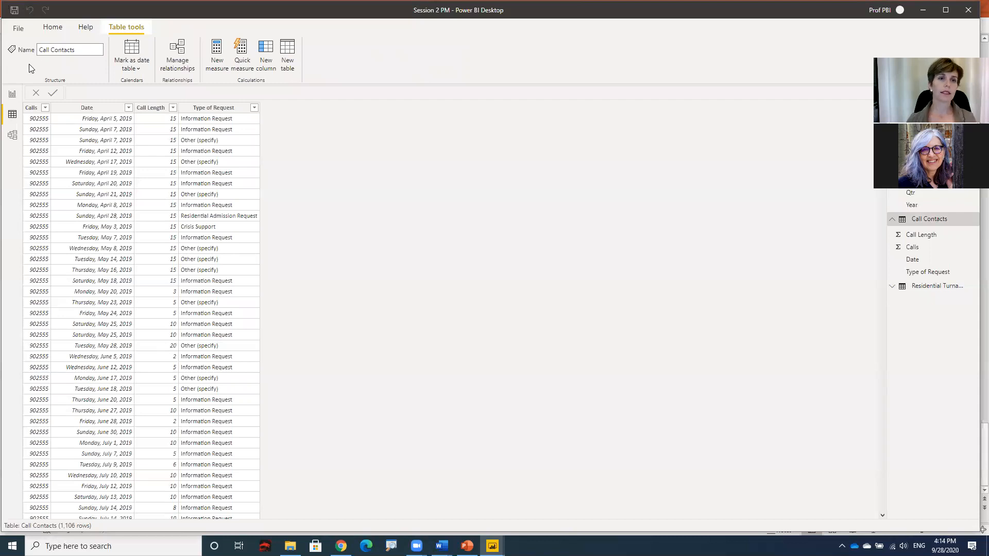
pyautogui.click(32, 108)
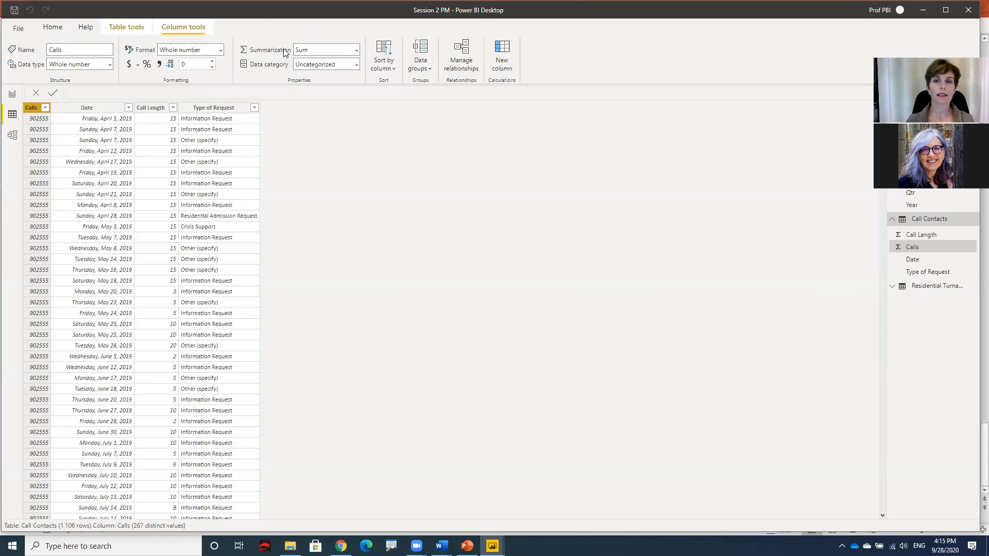
pyautogui.click(354, 50)
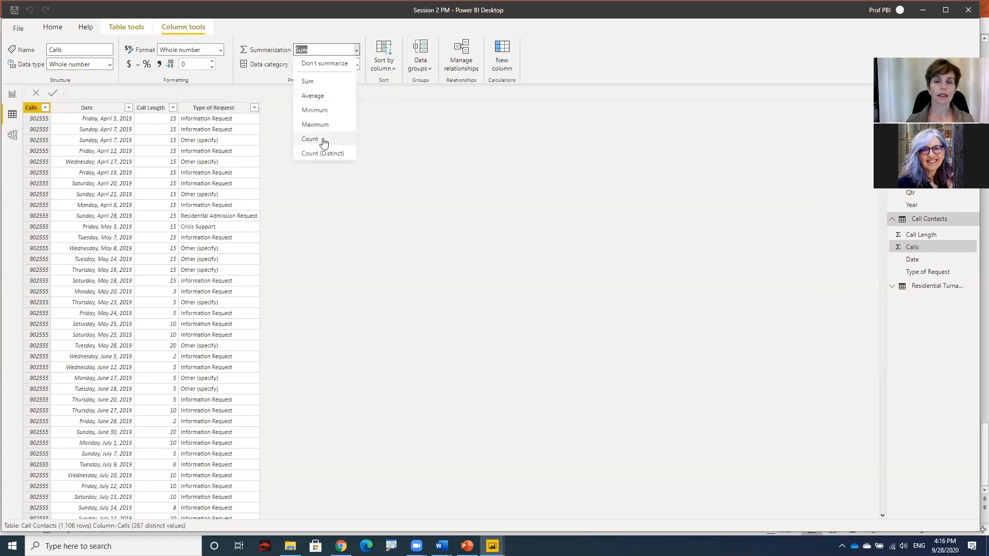
pyautogui.click(323, 140)
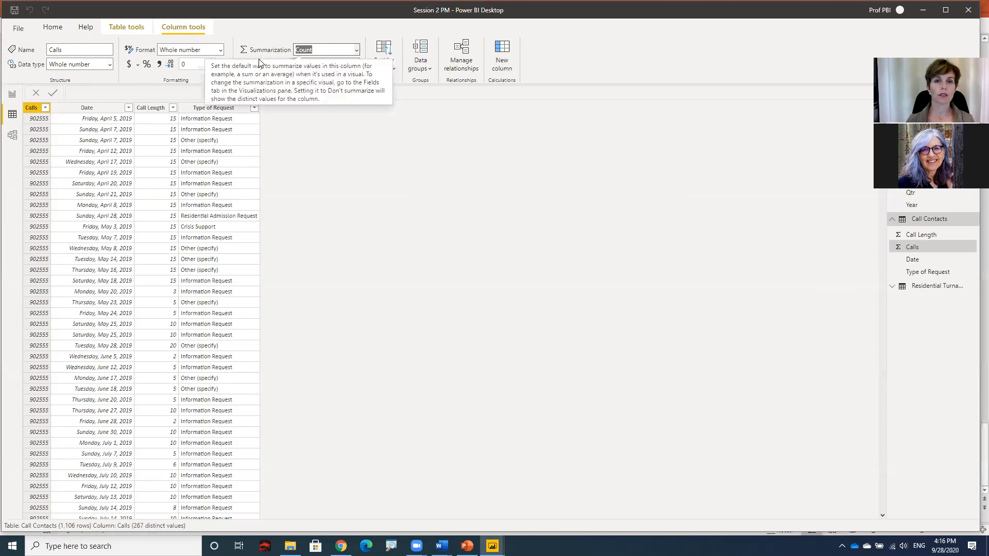
# Hide the Call Contacts table's Date column from the report view
pyautogui.click(89, 109)
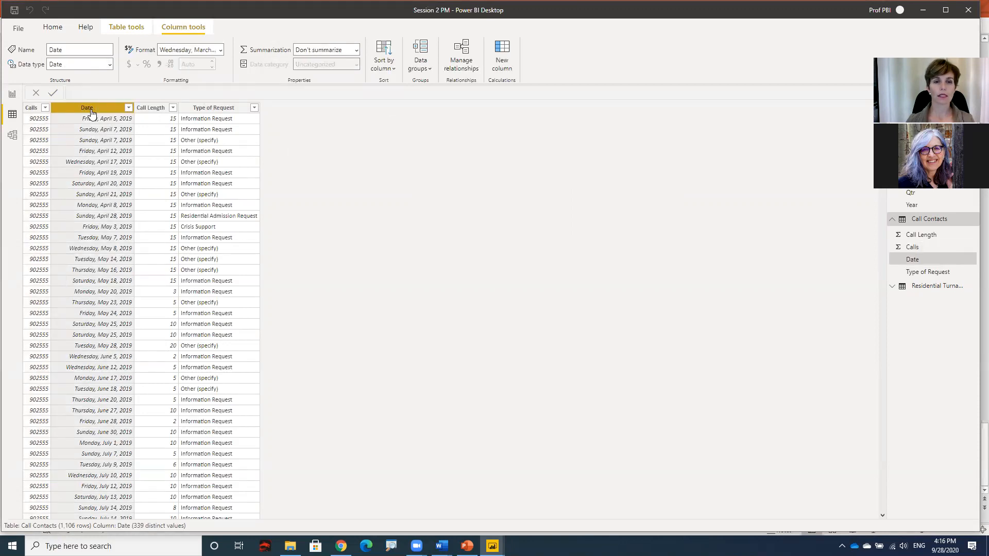
pyautogui.rightClick(90, 110)
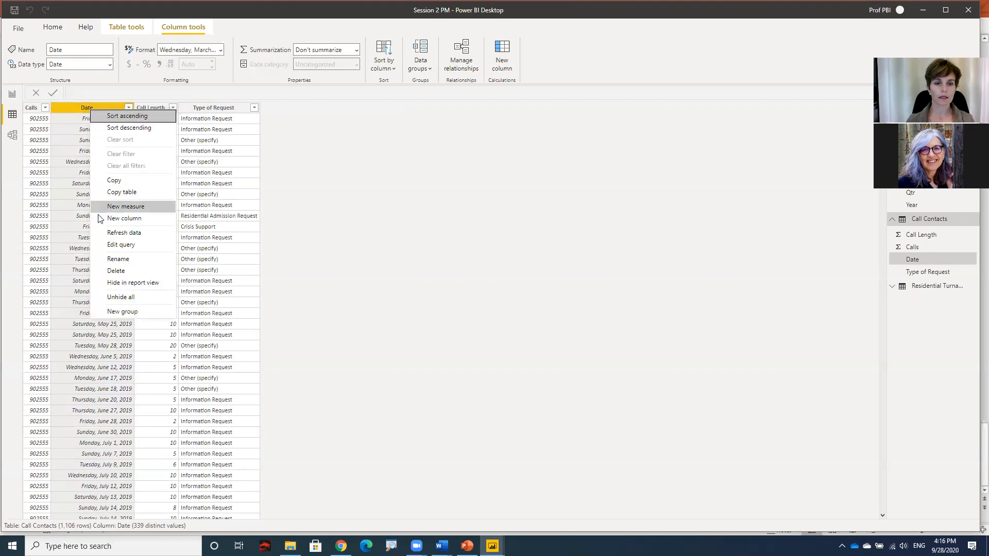
pyautogui.click(135, 284)
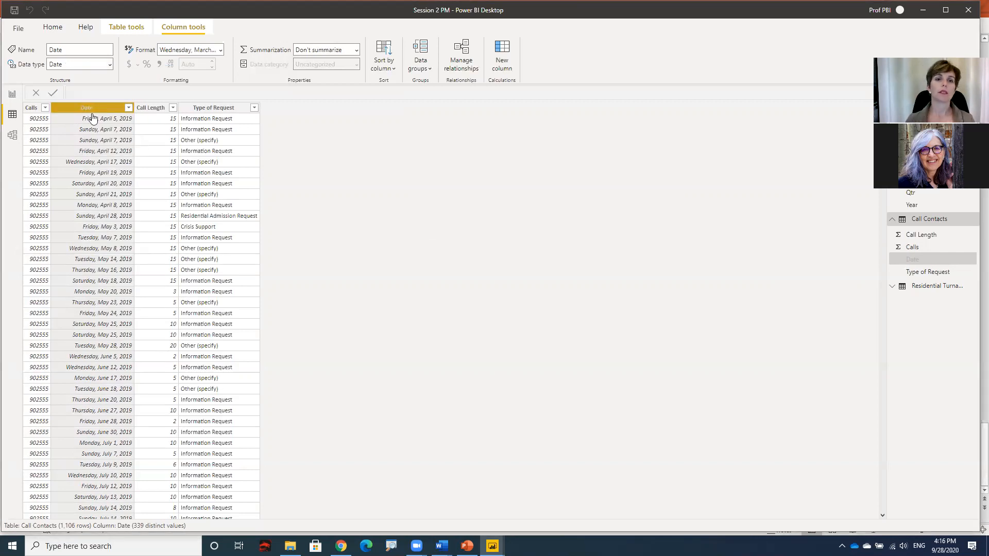
# Set the default summarization of Call Contacts' Call Length column to Average, and check the Type of Request column's properties
pyautogui.click(156, 111)
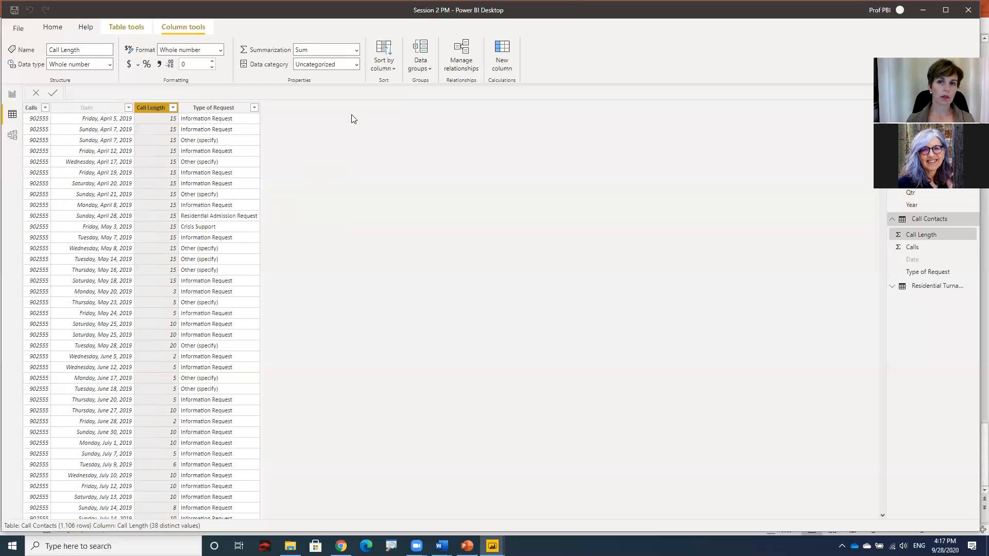
pyautogui.click(357, 50)
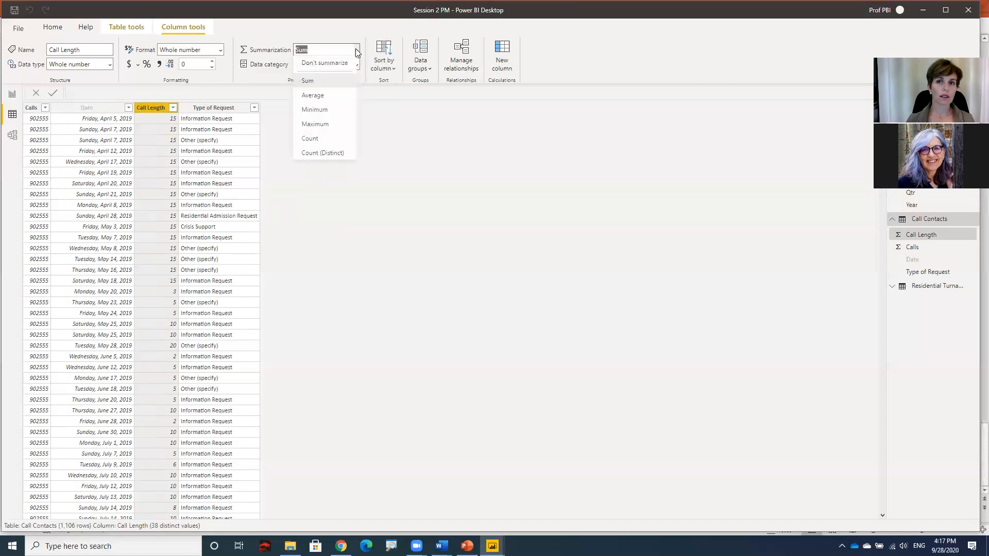
pyautogui.click(334, 99)
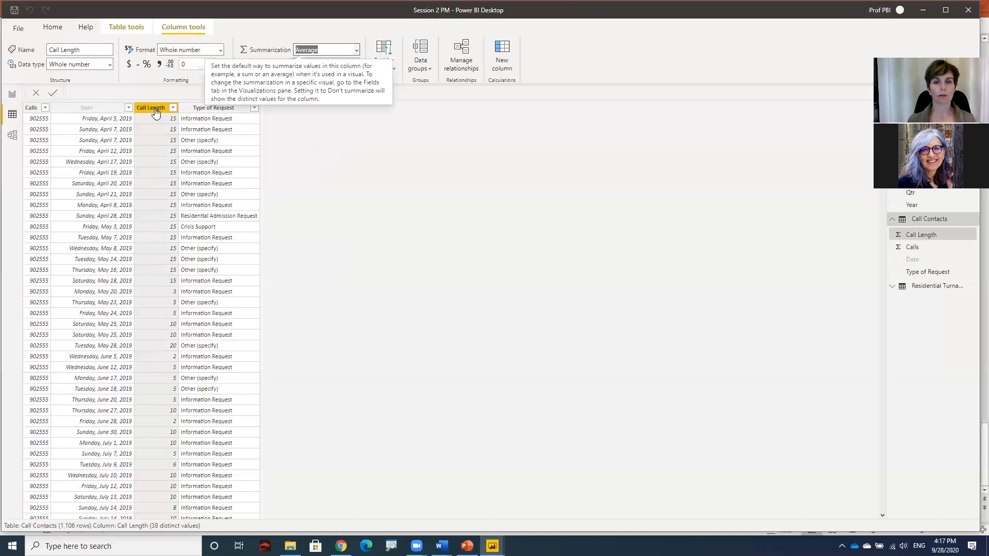
pyautogui.click(222, 110)
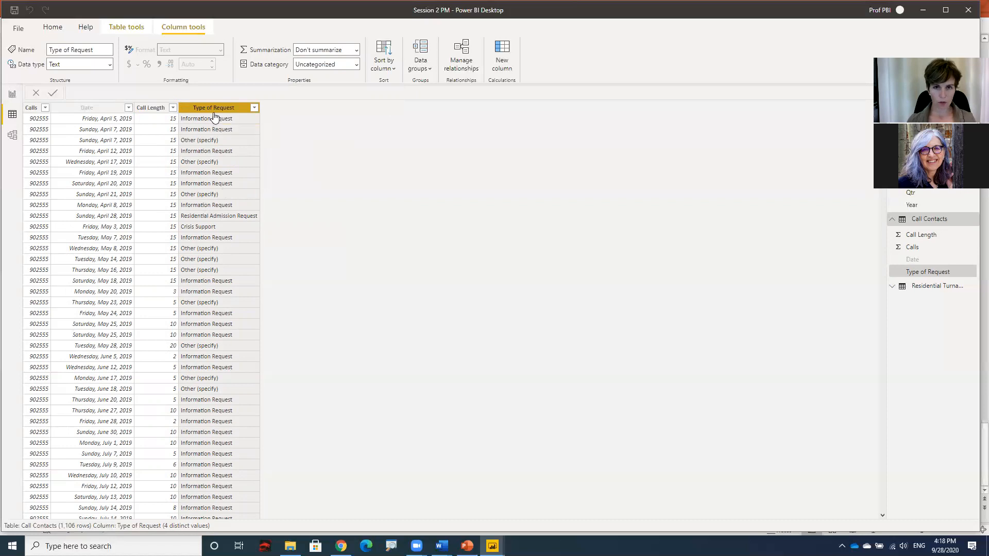
# In the Residential Turnaways table, set the Turnaway Calls column's default summarization to Count
pyautogui.click(927, 289)
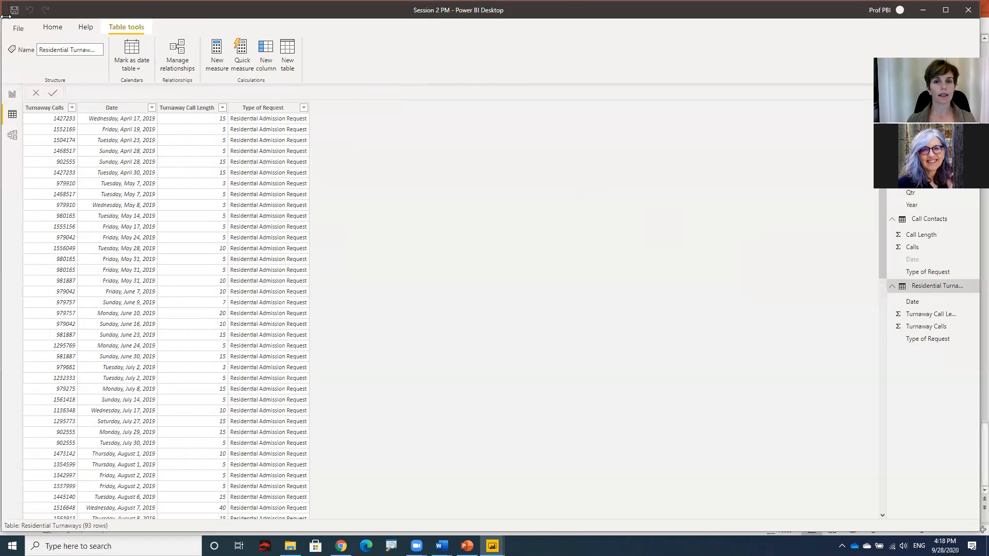
pyautogui.click(46, 110)
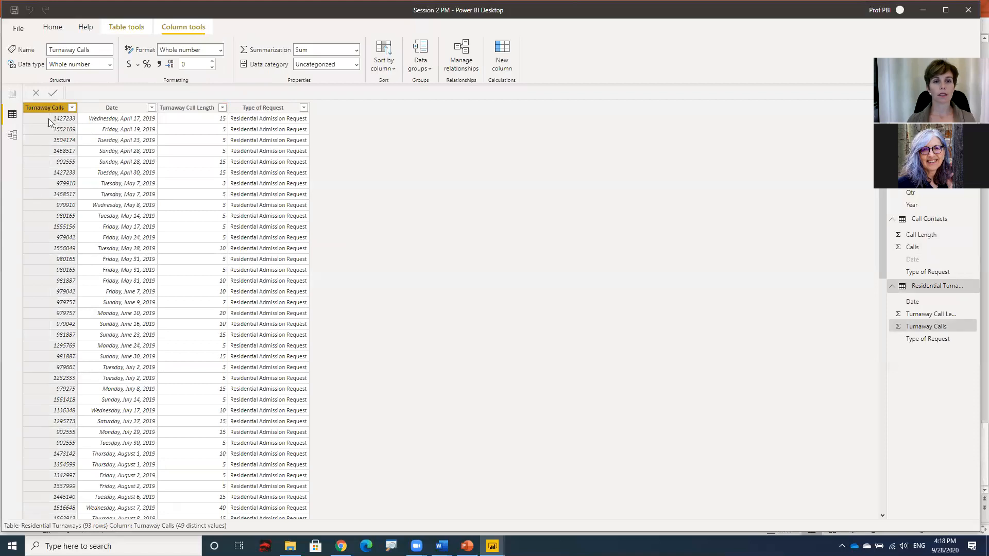
pyautogui.click(356, 50)
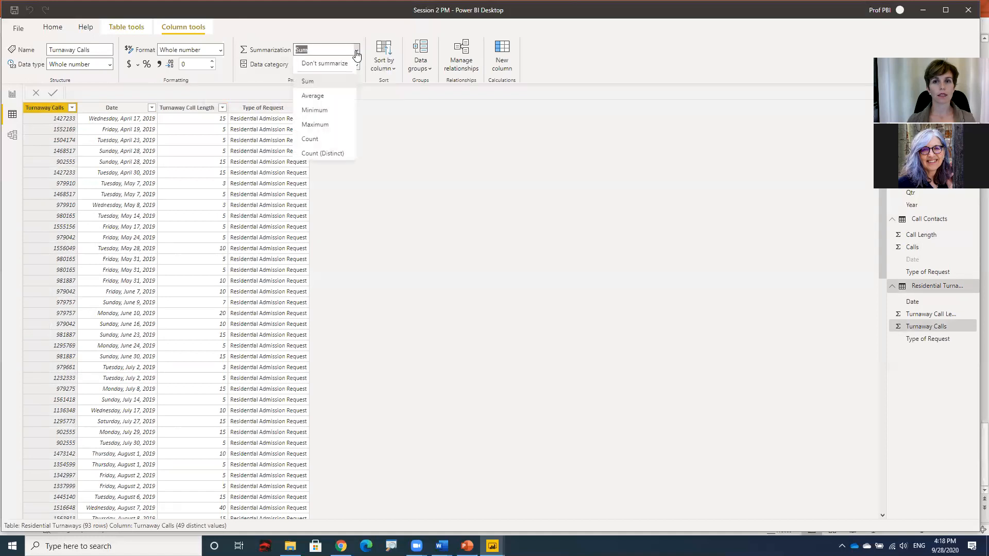
pyautogui.click(340, 142)
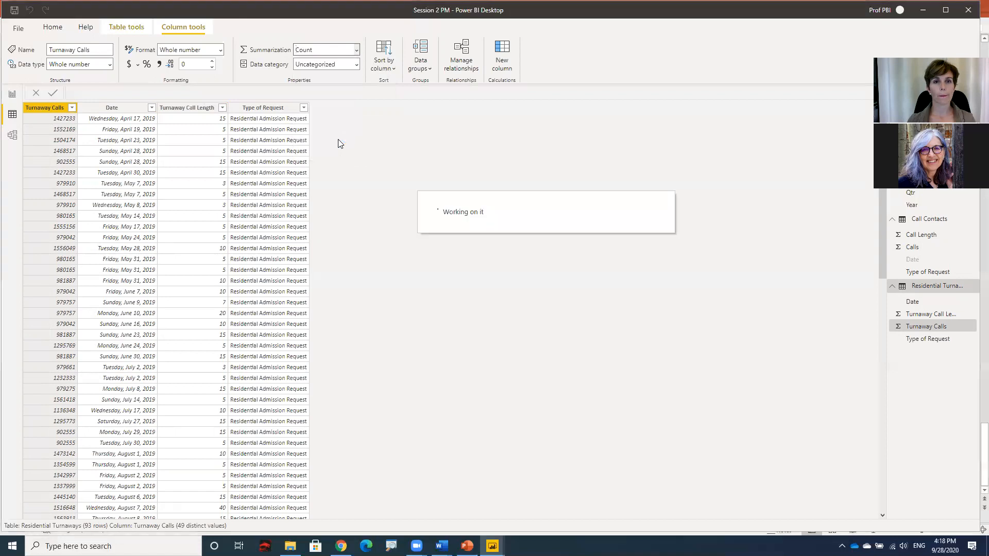
# Hide the Residential Turnaways table's Date column from the report view
pyautogui.click(112, 108)
pyautogui.rightClick(112, 109)
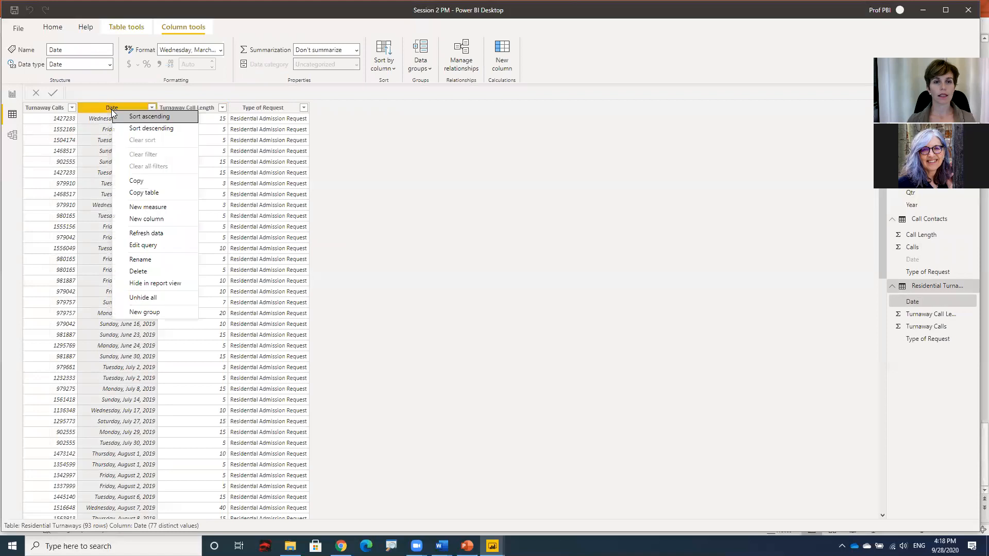
pyautogui.click(131, 282)
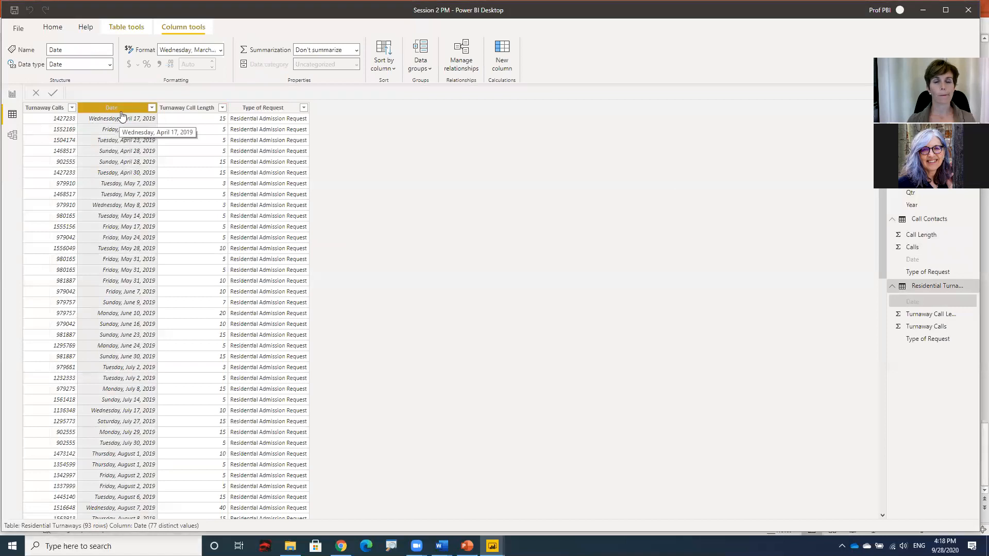
# Set the default summarization of Residential Turnaways' Turnaway Call Length column to Average
pyautogui.click(194, 110)
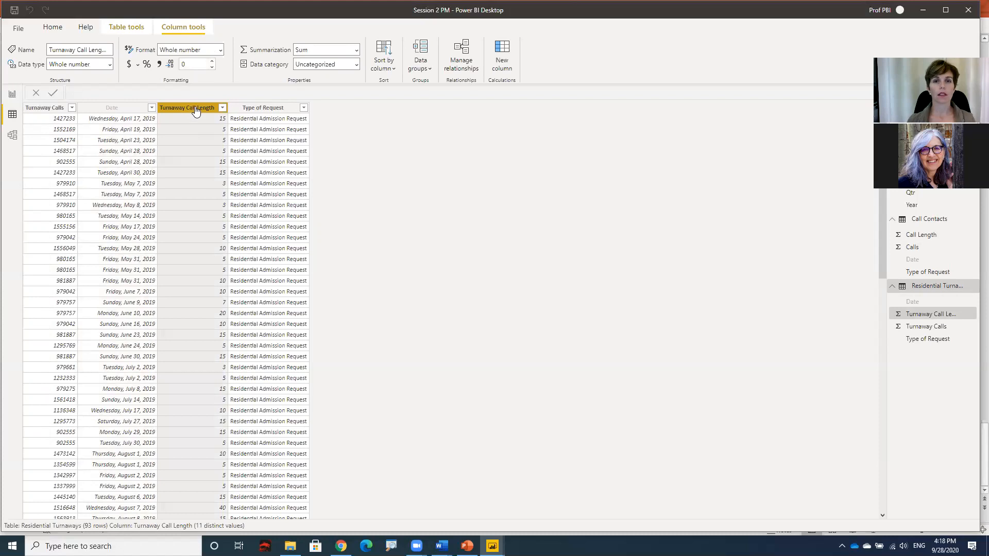
pyautogui.click(356, 51)
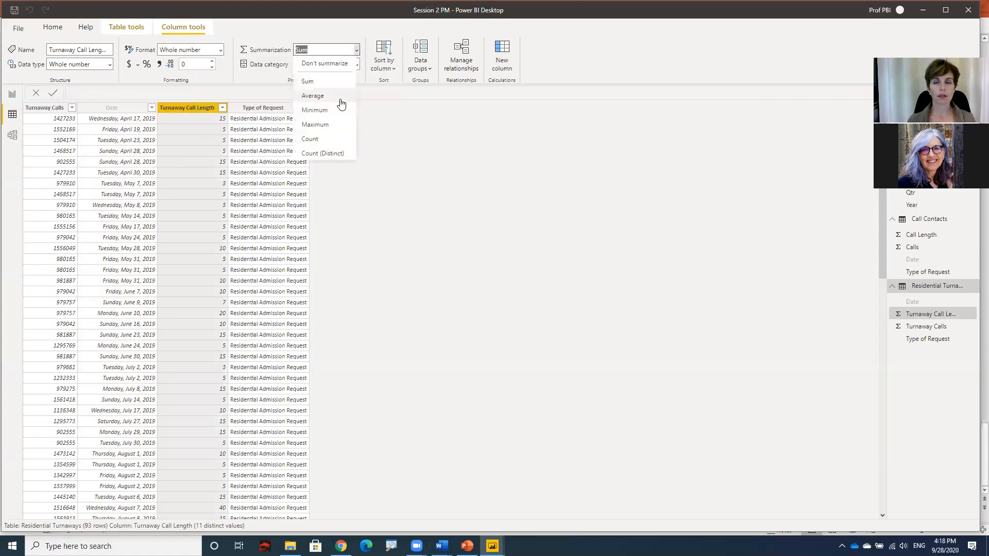
pyautogui.click(334, 97)
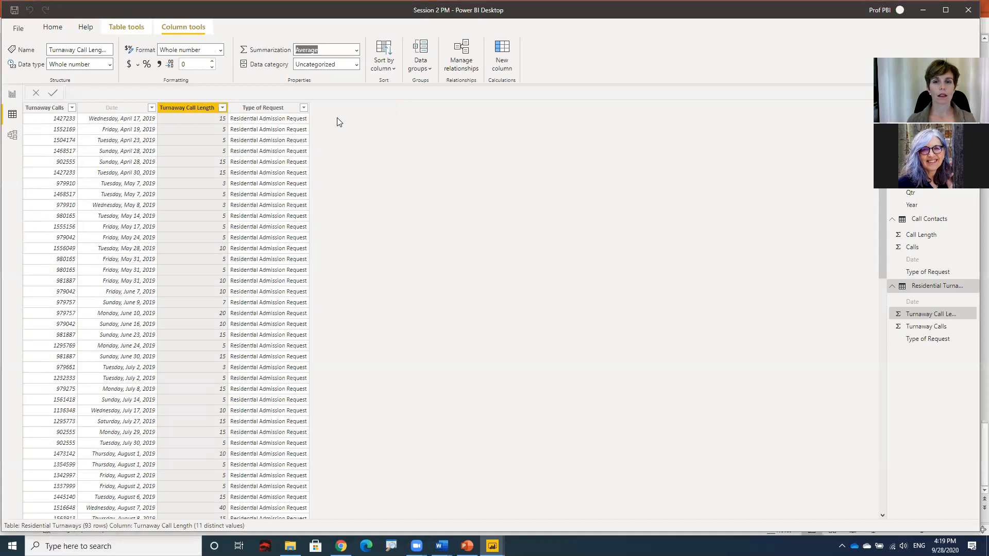
# Check the distinct values in Residential Turnaways' Type of Request column, and hide that column from the report view
pyautogui.click(267, 111)
pyautogui.scroll(-2, 354, 121)
pyautogui.scroll(-1, 355, 121)
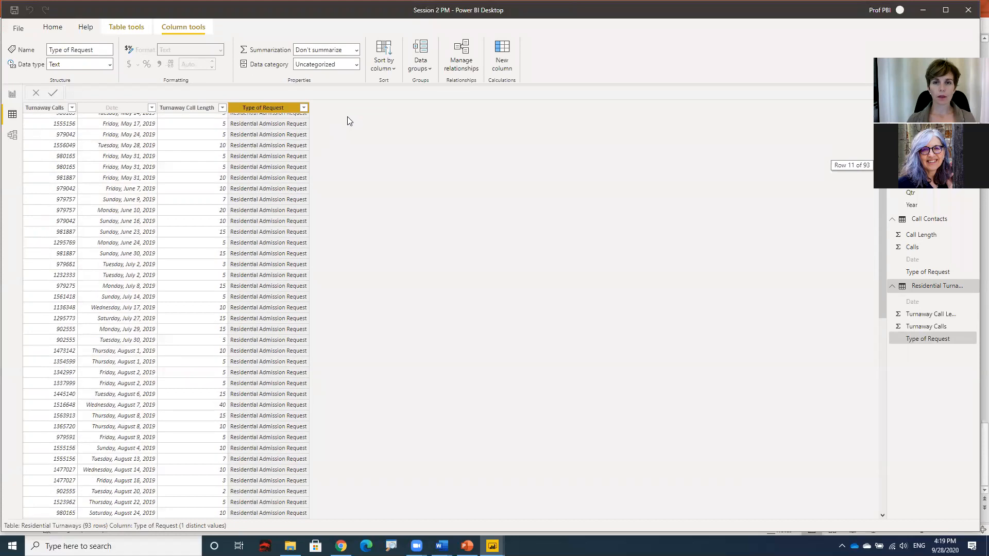
pyautogui.click(304, 108)
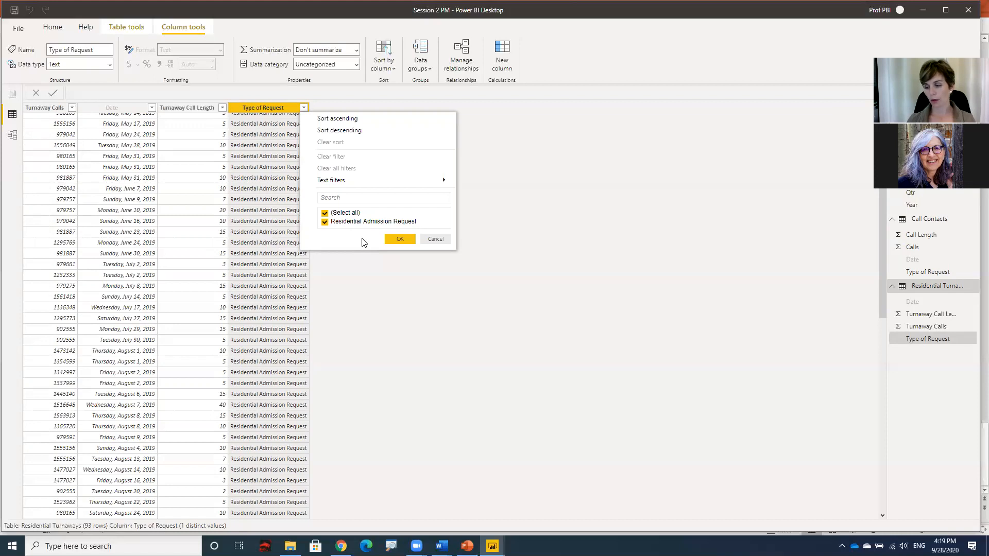
pyautogui.click(435, 239)
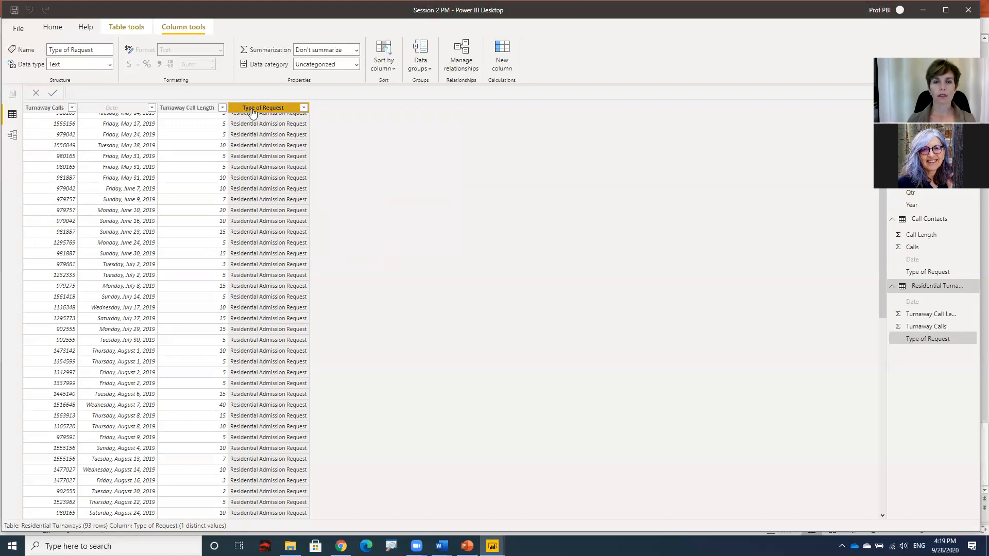
pyautogui.rightClick(264, 111)
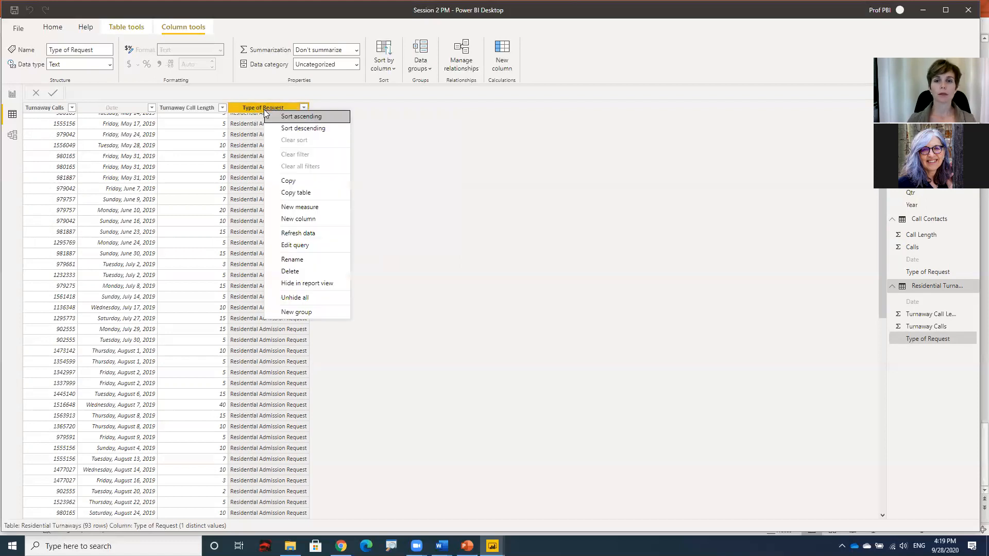
pyautogui.click(295, 284)
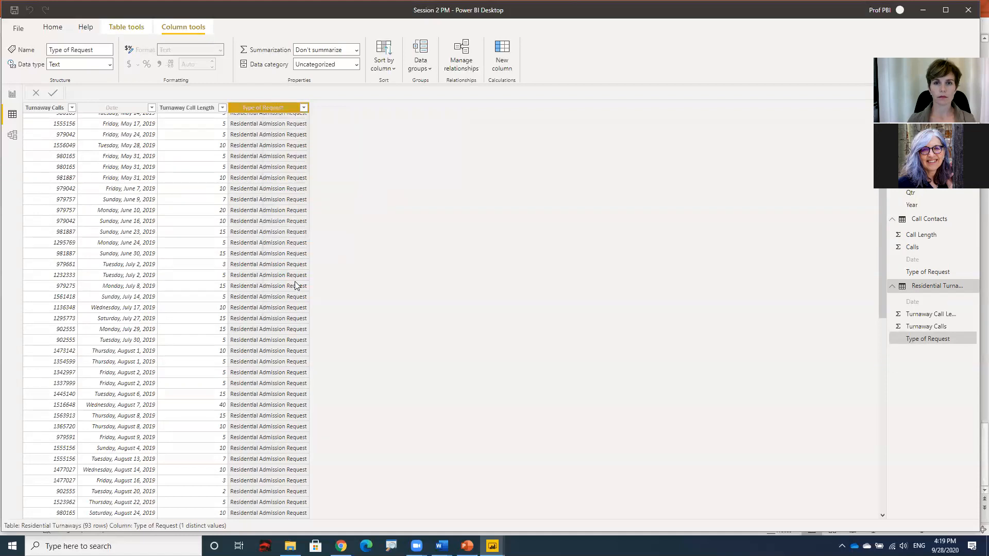
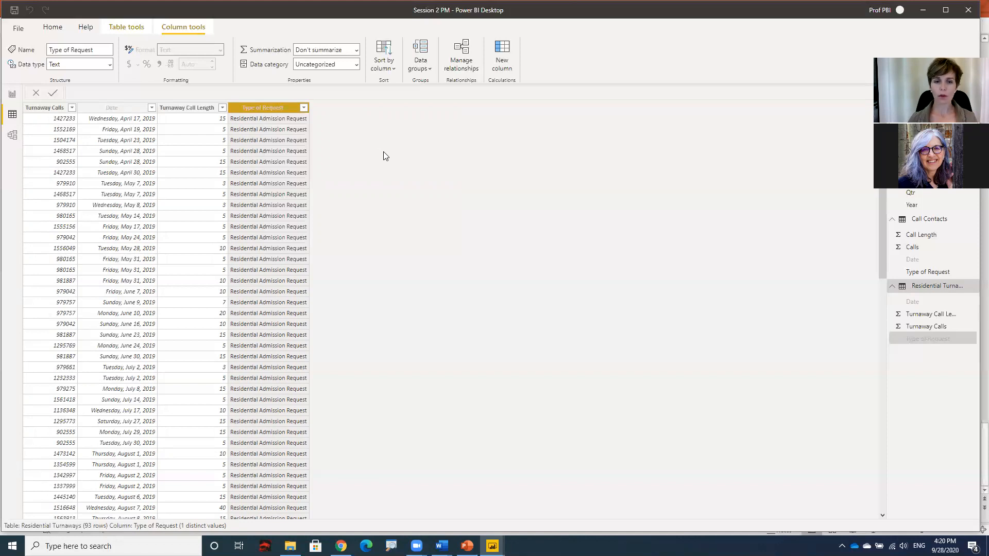
# Switch to PowerPoint to review the Report Workflow slide, and return to Power BI Desktop
pyautogui.click(467, 540)
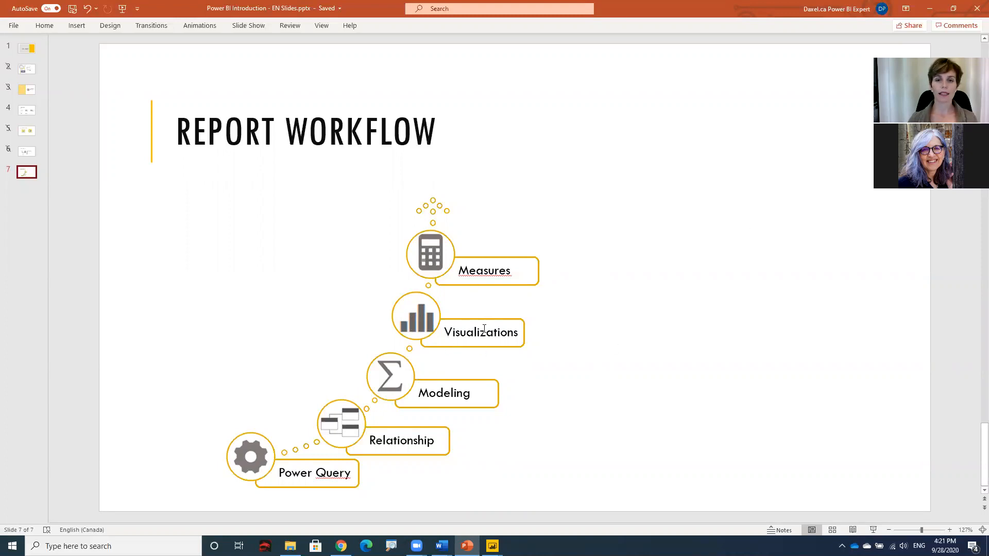
pyautogui.click(930, 9)
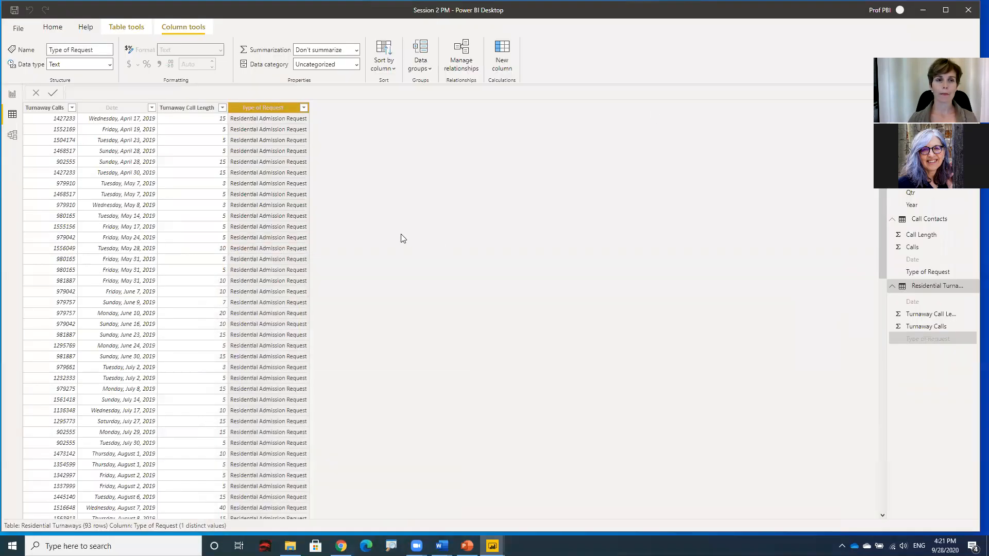
# Delete the existing Sum of Calls by Month chart from the report page
pyautogui.click(11, 96)
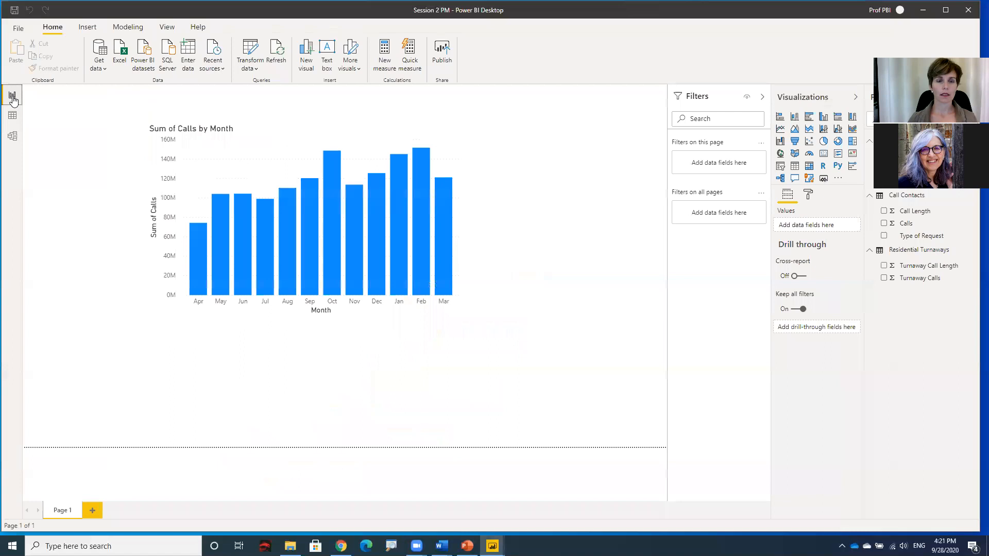
pyautogui.click(185, 130)
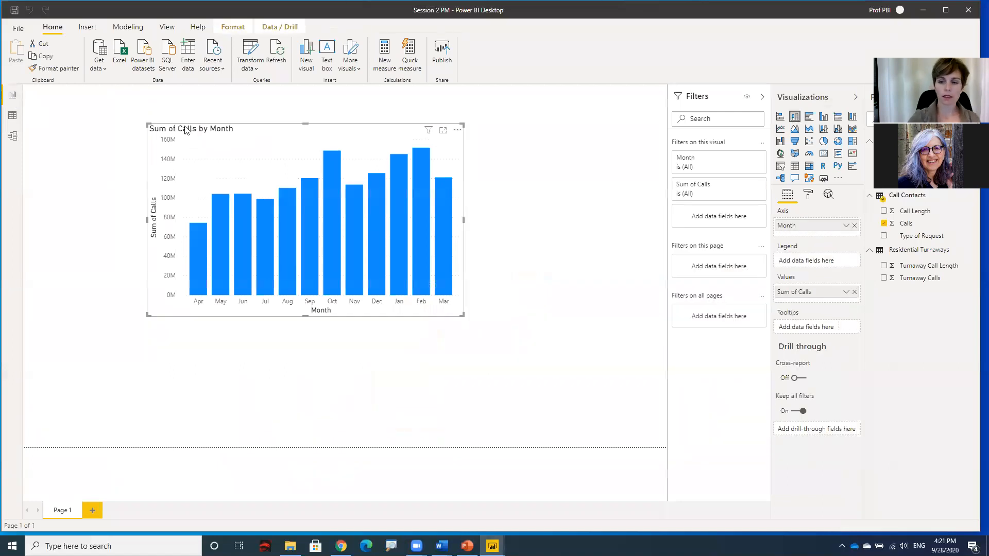
pyautogui.press('Delete')
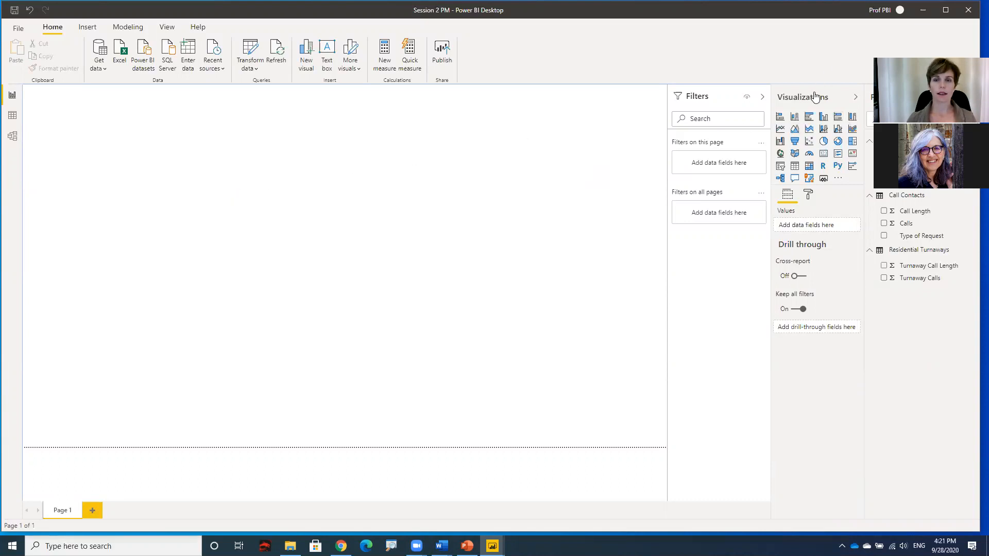
# Create a stacked column chart with Month on the axis and Calls as values, and enlarge it to fit all twelve months
pyautogui.click(795, 117)
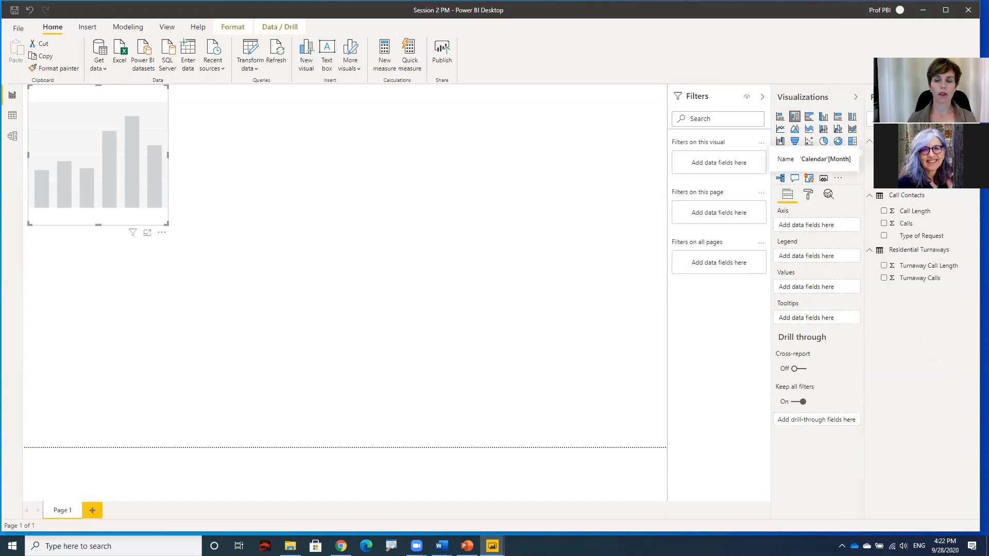
pyautogui.moveTo(908, 156); pyautogui.dragTo(820, 228)
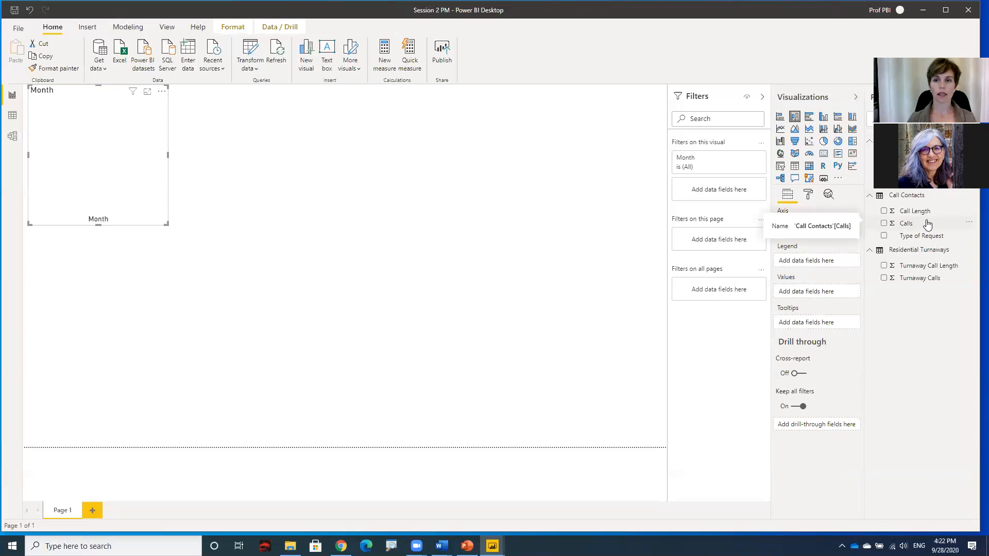
pyautogui.moveTo(927, 224); pyautogui.dragTo(834, 289)
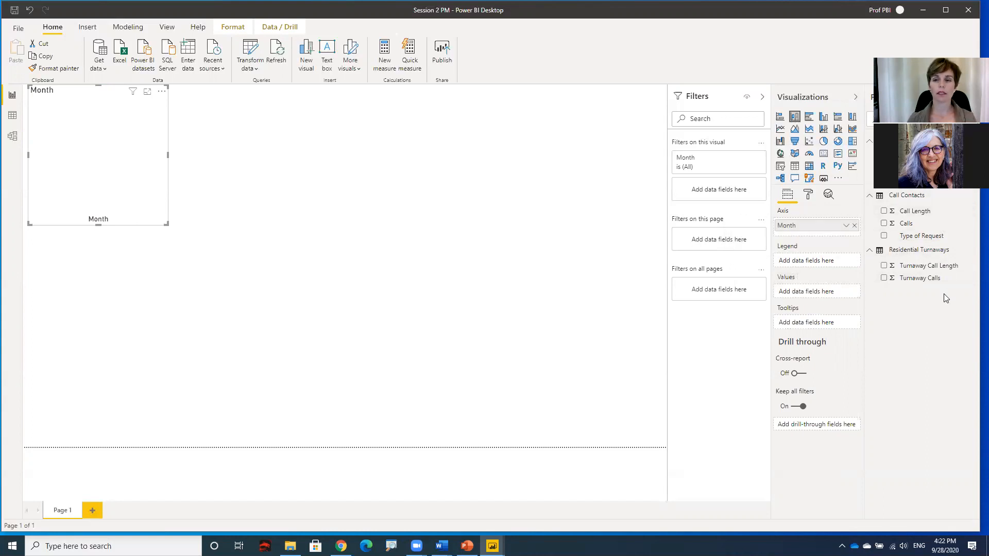
pyautogui.moveTo(921, 229); pyautogui.dragTo(821, 295)
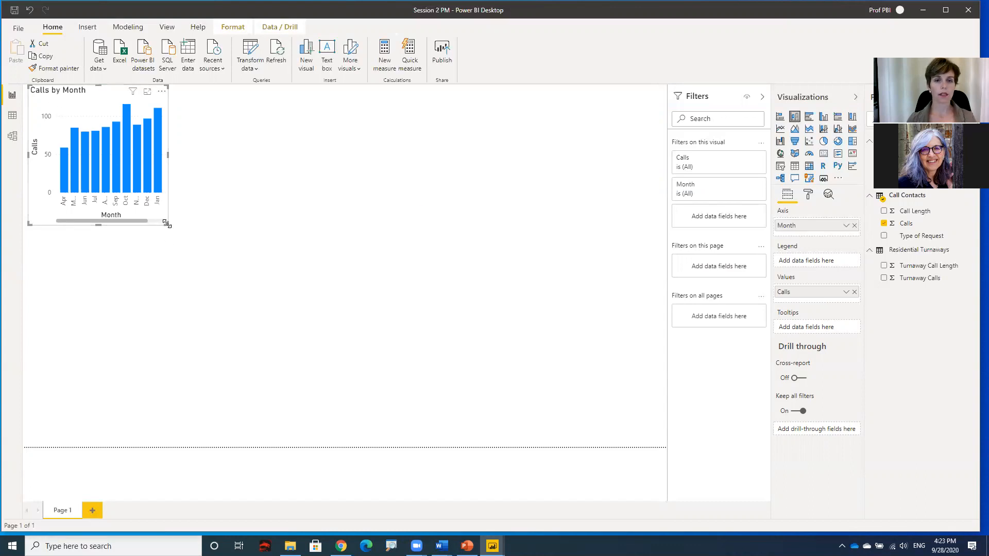
pyautogui.moveTo(165, 222); pyautogui.dragTo(345, 267)
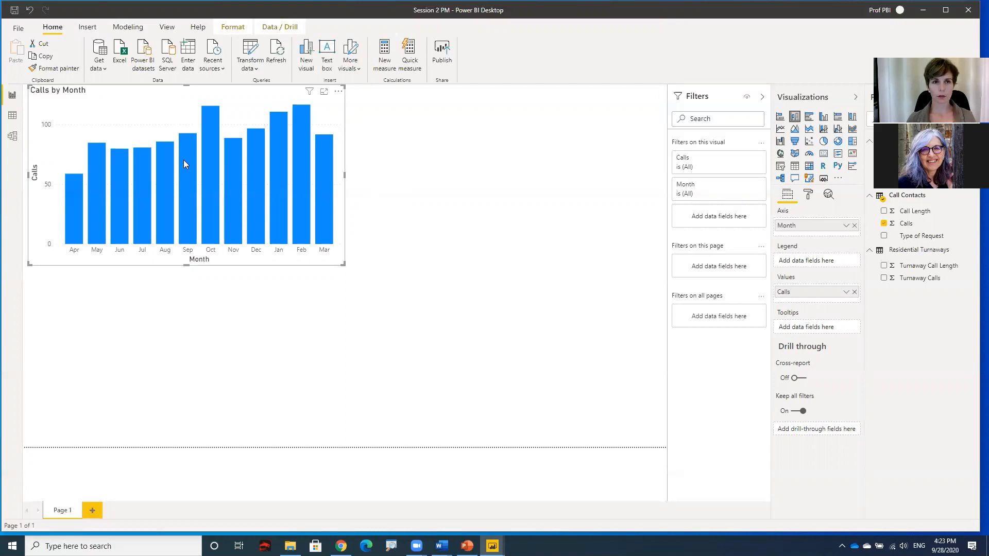
pyautogui.moveTo(184, 159)
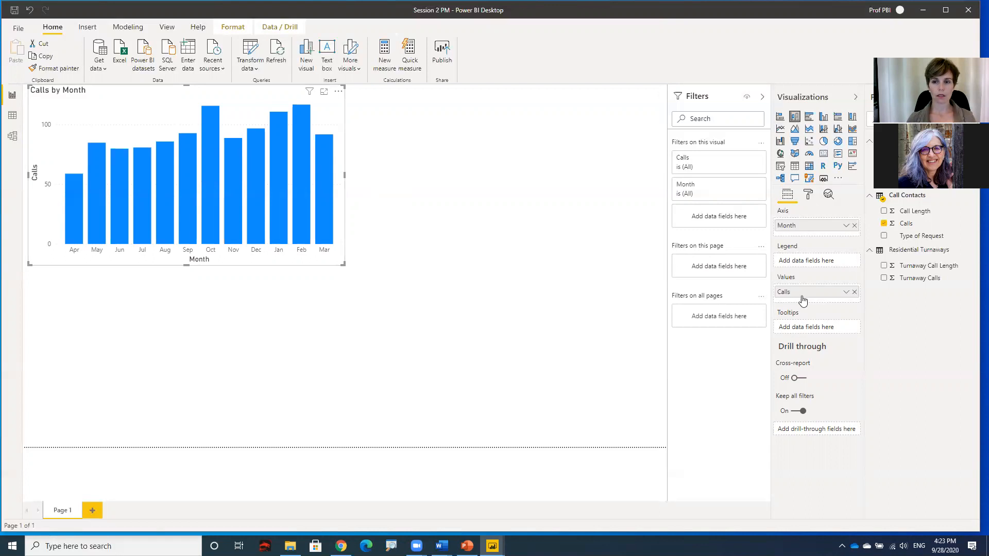
# Add Turnaway Calls to the chart's values, stacked above Calls, and move the chart slightly away from the page corner
pyautogui.moveTo(919, 283); pyautogui.dragTo(823, 301)
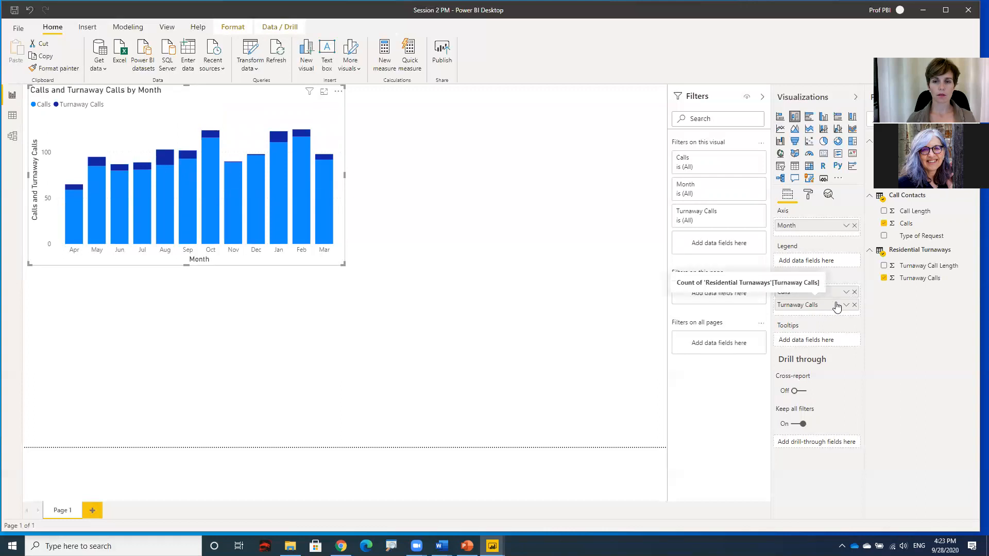
pyautogui.moveTo(795, 309); pyautogui.dragTo(801, 292)
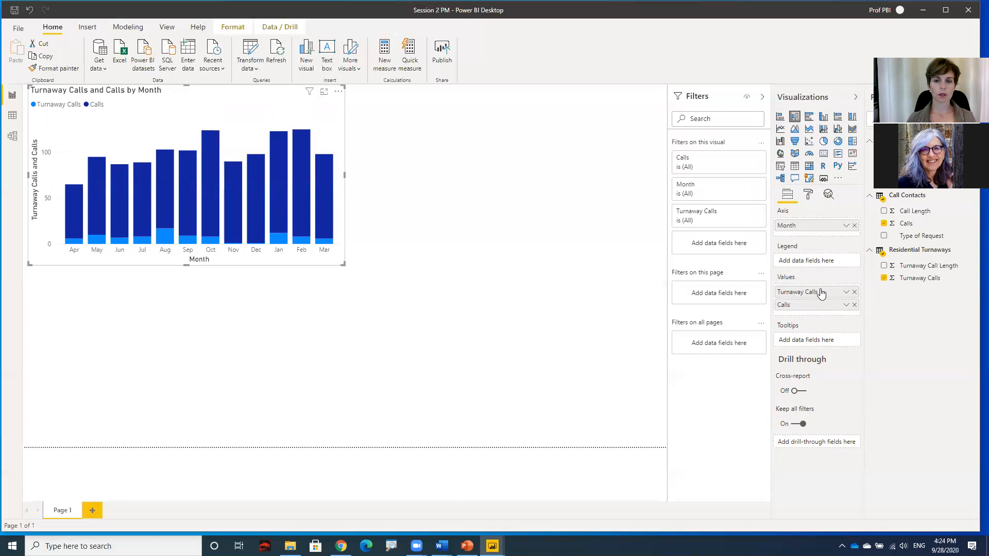
pyautogui.moveTo(822, 293); pyautogui.dragTo(824, 311)
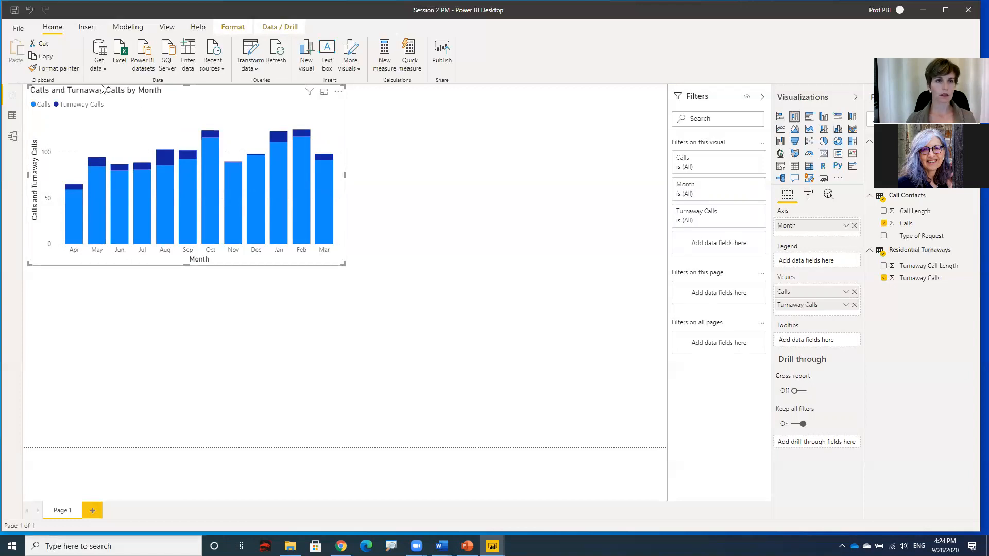
pyautogui.moveTo(80, 90); pyautogui.dragTo(95, 103)
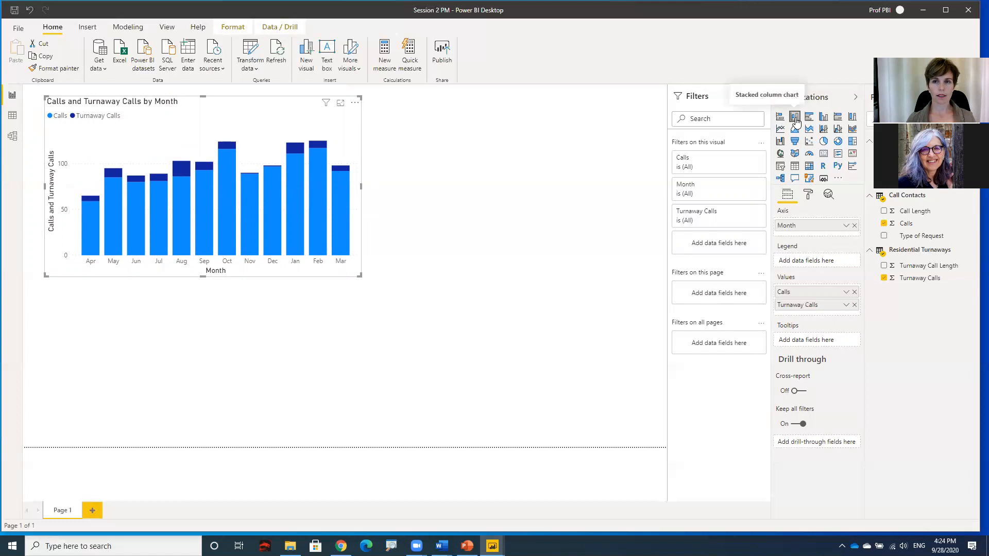
# Convert the visual to a clustered column chart, checking the monthly figures as a matrix in between
pyautogui.click(824, 121)
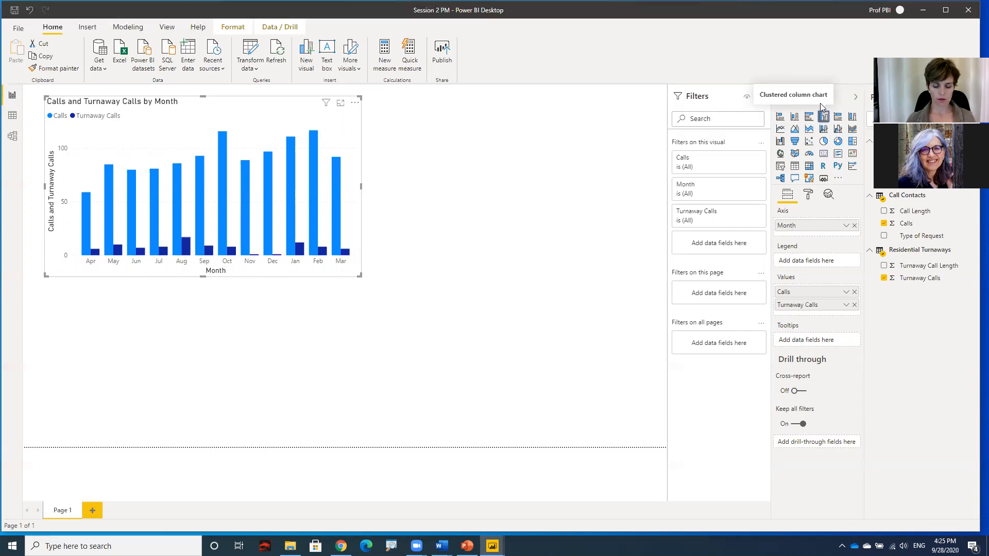
pyautogui.click(810, 170)
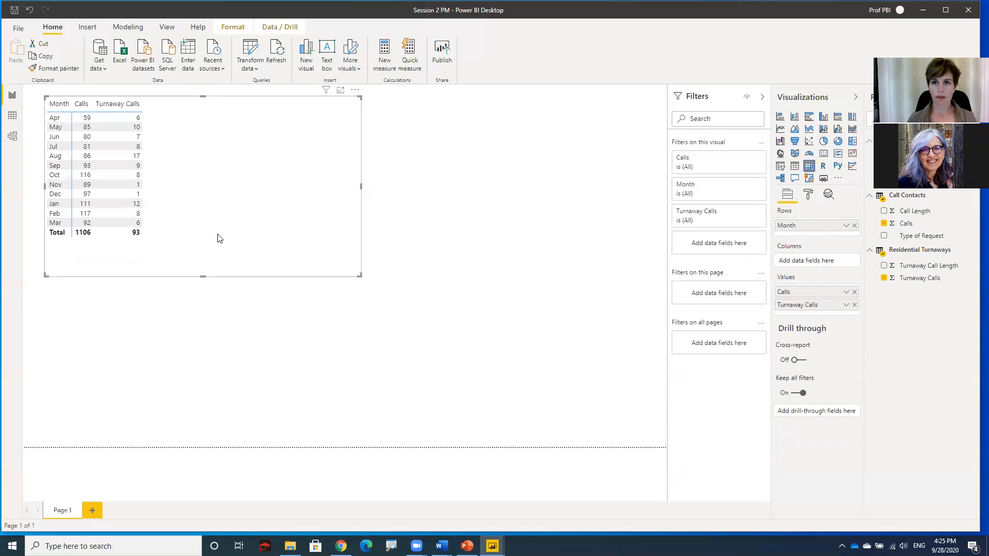
pyautogui.click(823, 117)
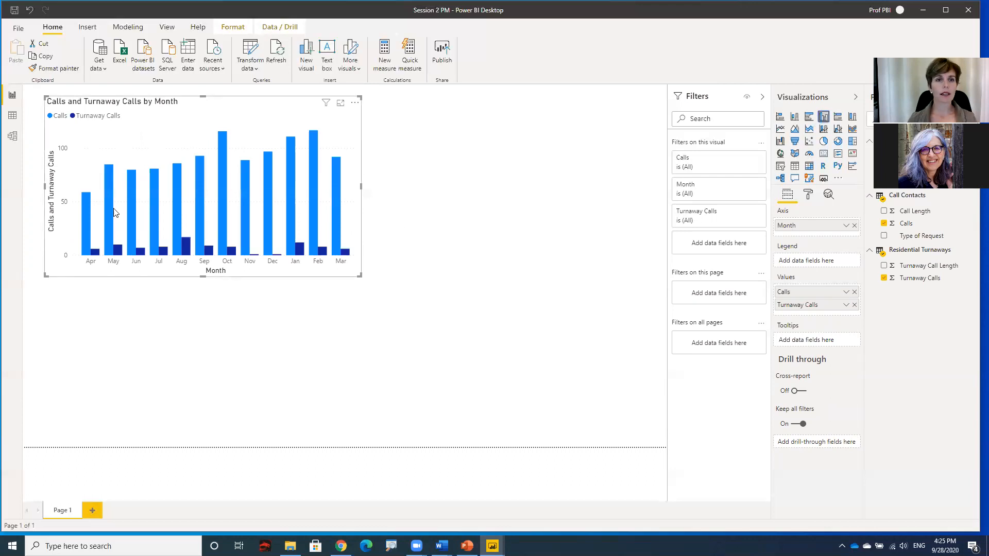
pyautogui.moveTo(85, 199)
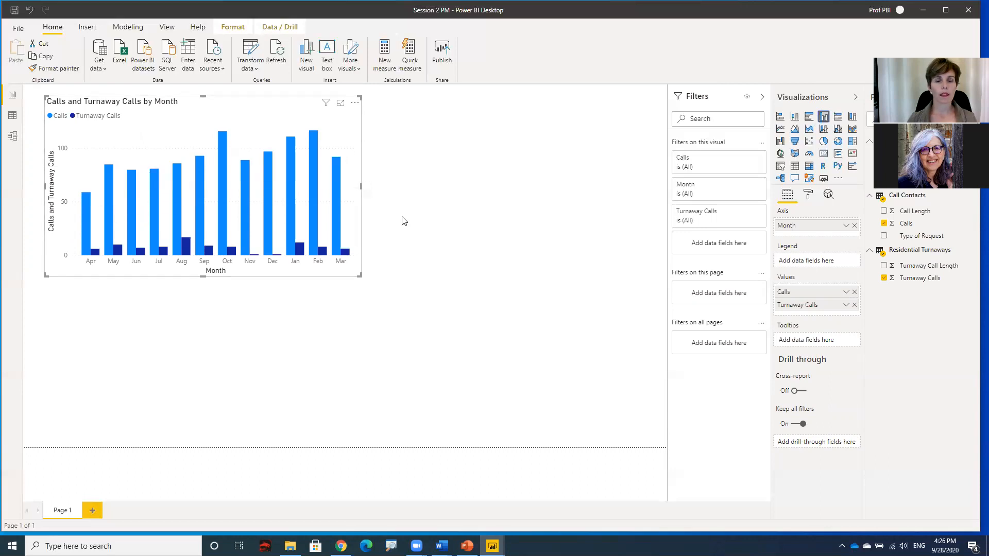
pyautogui.moveTo(89, 223)
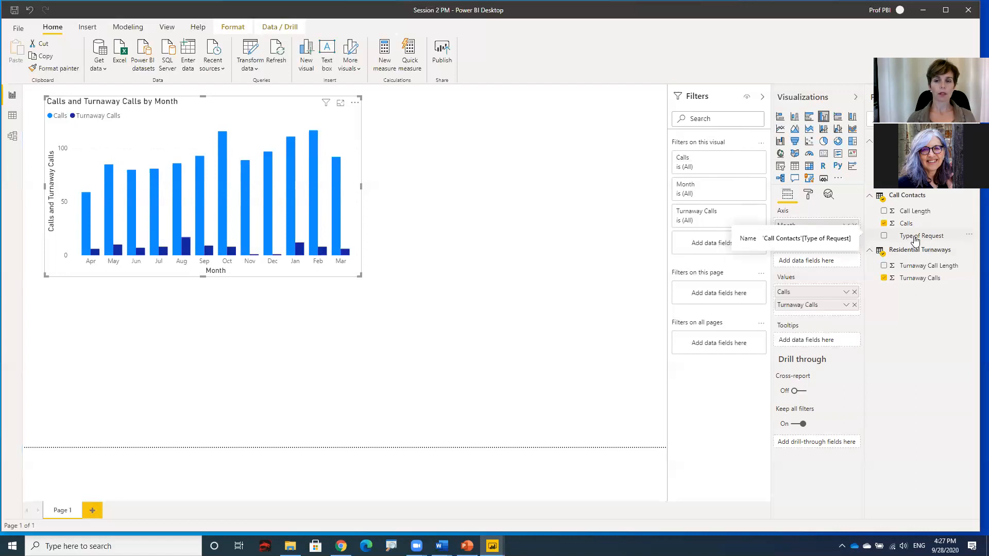
# Filter the chart by Call Contacts' Type of Request to include only residential admission requests
pyautogui.moveTo(915, 240); pyautogui.dragTo(731, 244)
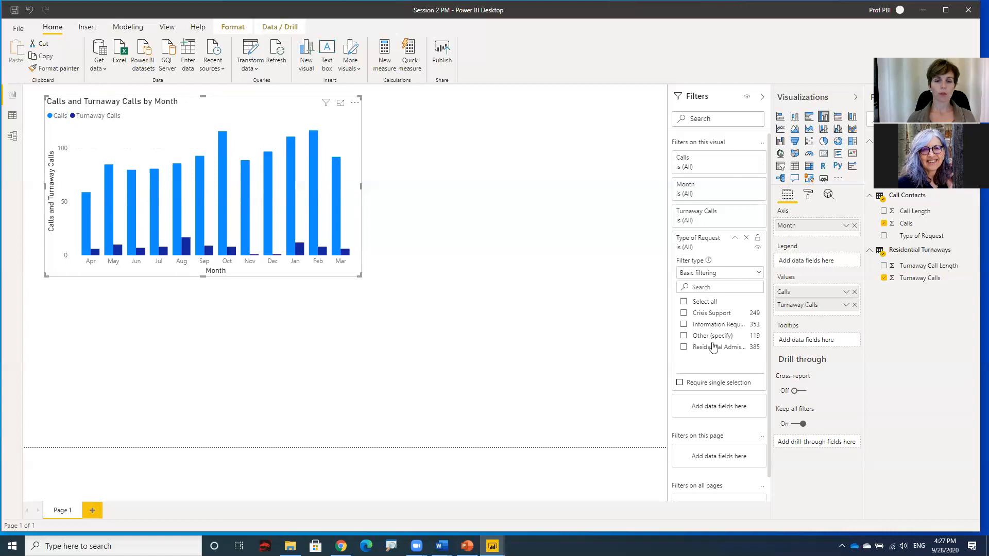
pyautogui.click(684, 348)
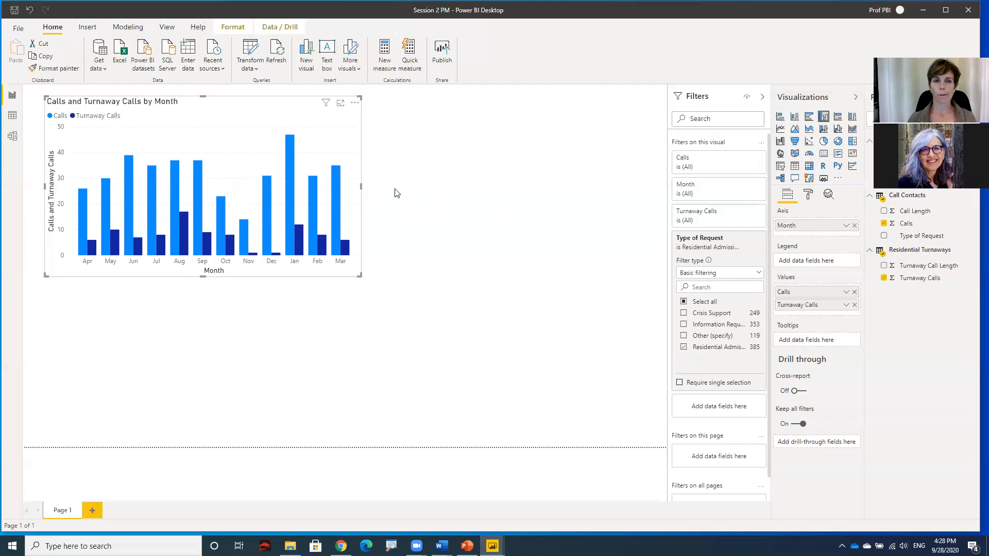
pyautogui.click(400, 131)
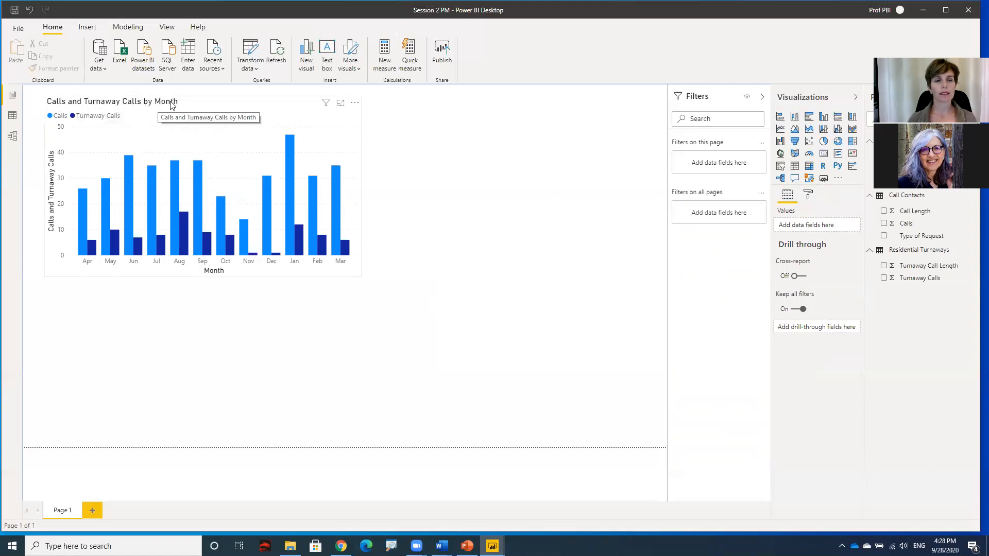
# Set the chart's title text to "Residential Admission Requests: Calls and Turnaways"
pyautogui.click(198, 105)
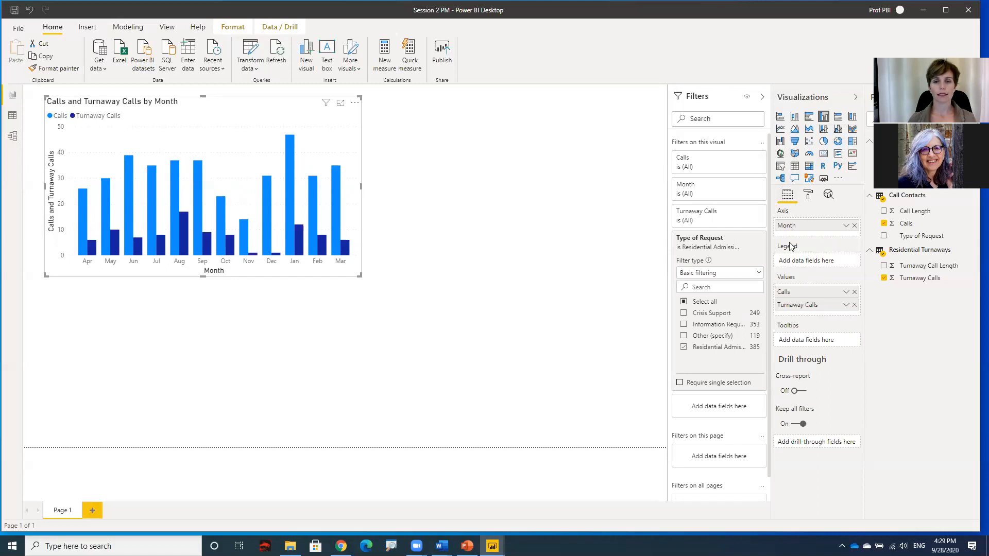
pyautogui.click(808, 198)
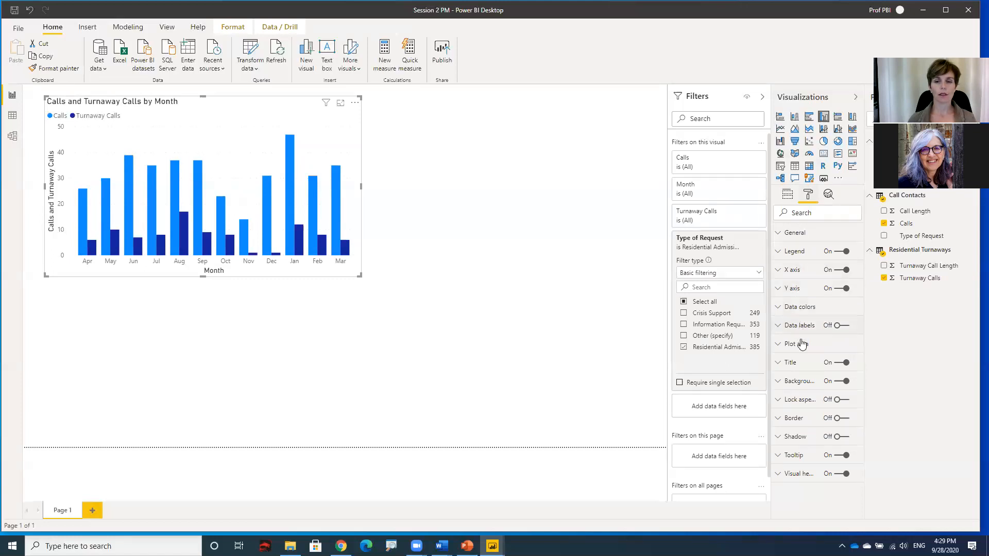
pyautogui.click(802, 367)
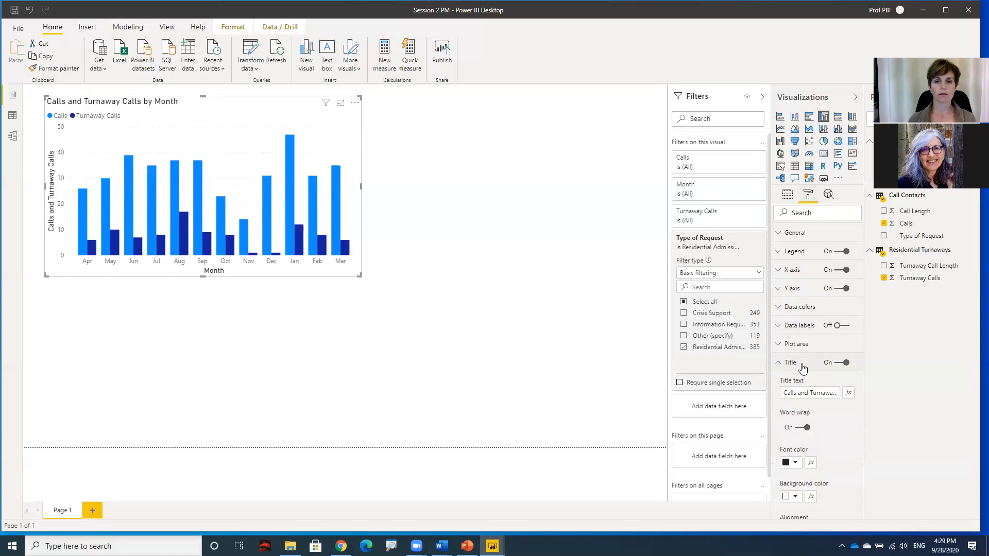
pyautogui.click(785, 392)
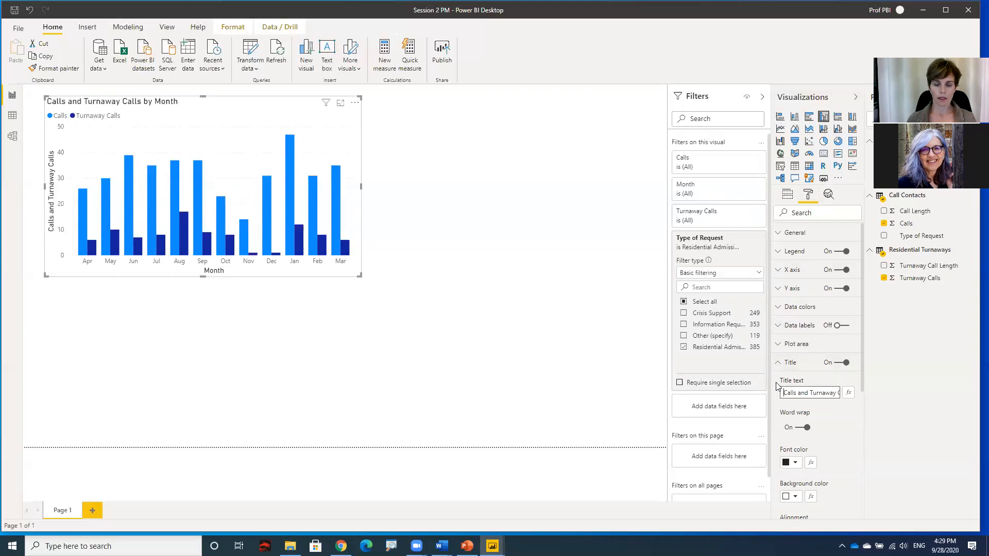
pyautogui.write('Resi')
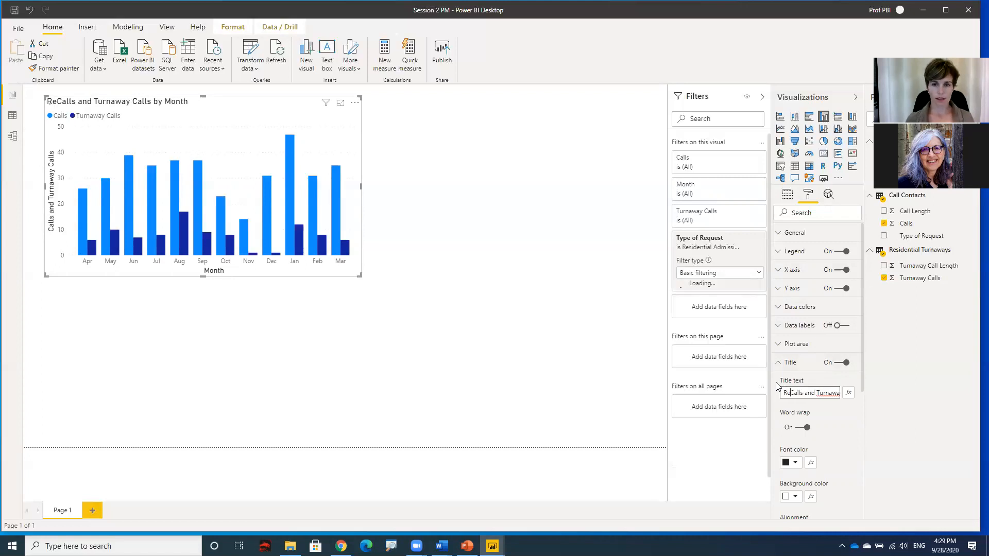
pyautogui.write('dential ')
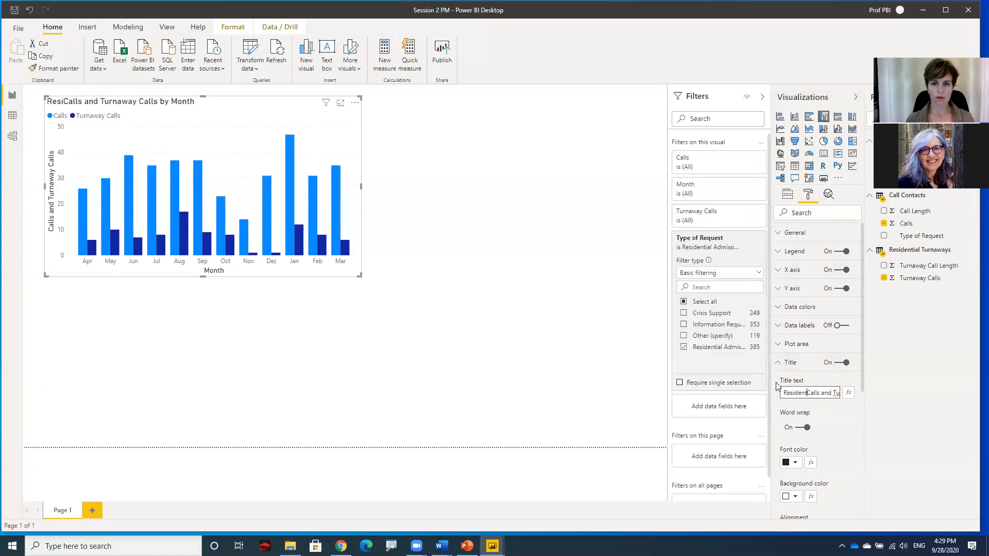
pyautogui.write('Admission')
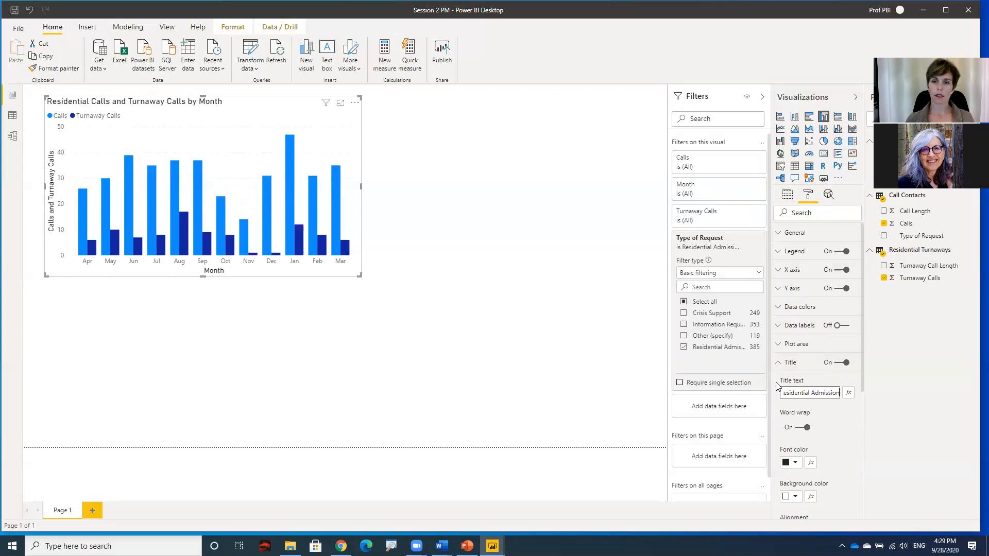
pyautogui.write(' Requests: Calls and Turnaway Calls by Month')
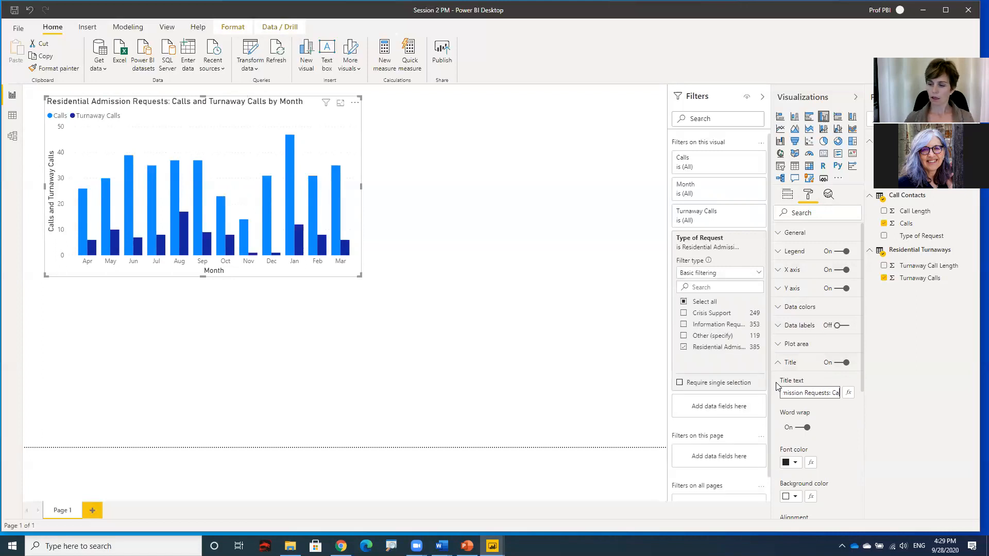
pyautogui.press('Right')
pyautogui.press('Right')
pyautogui.press('Right')
pyautogui.press('Right')
pyautogui.press('Right')
pyautogui.press('Right')
pyautogui.press('Right')
pyautogui.press('Right')
pyautogui.press('Right')
pyautogui.press('Right')
pyautogui.press('Right')
pyautogui.press('Right')
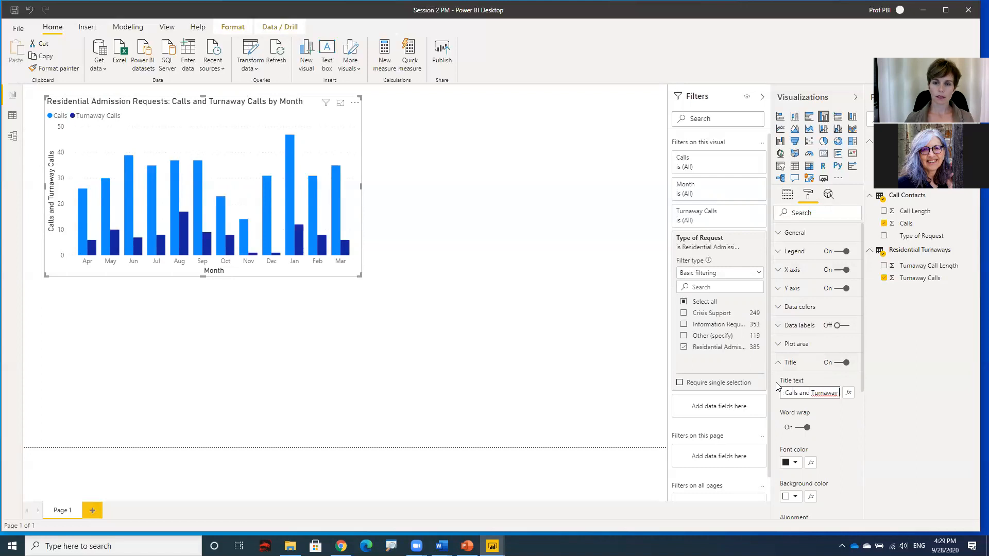
pyautogui.write('s')
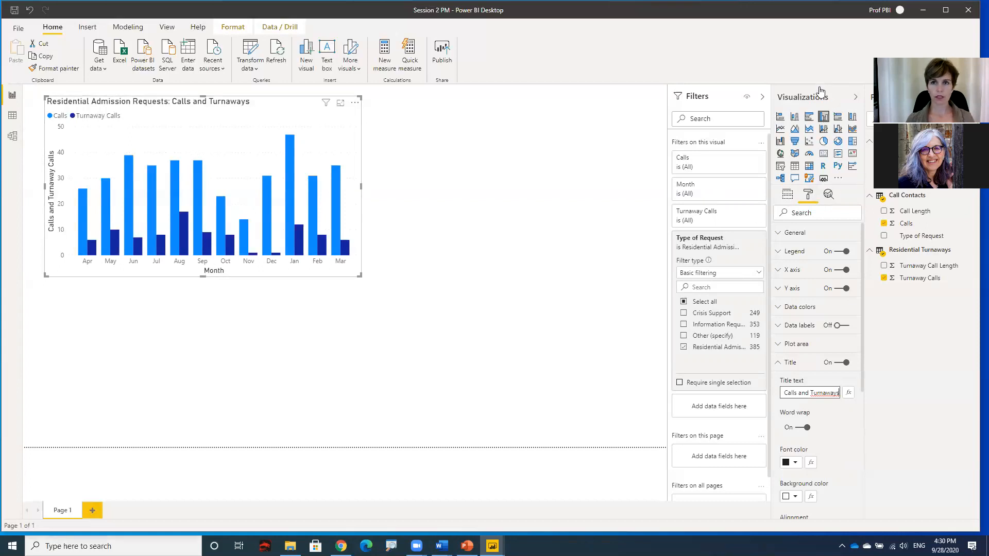
# Turn off the chart's X axis title, and save the report
pyautogui.click(778, 275)
pyautogui.scroll(-2, 819, 281)
pyautogui.scroll(2, 819, 281)
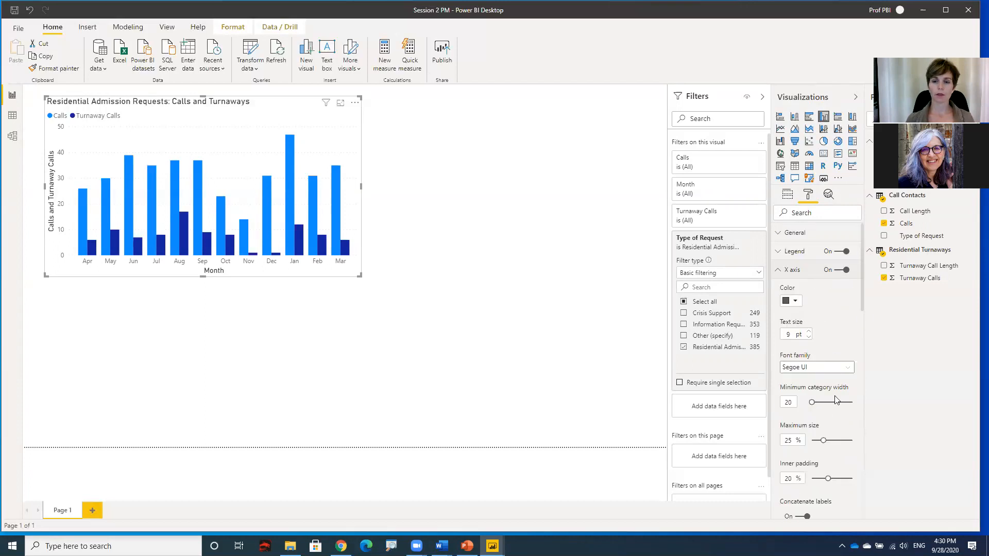
pyautogui.scroll(-3, 822, 398)
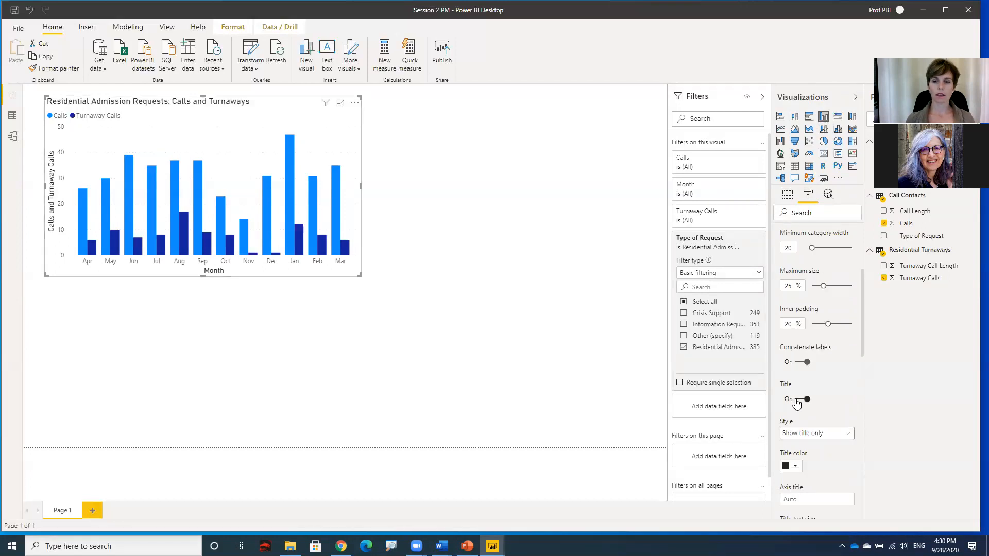
pyautogui.click(799, 400)
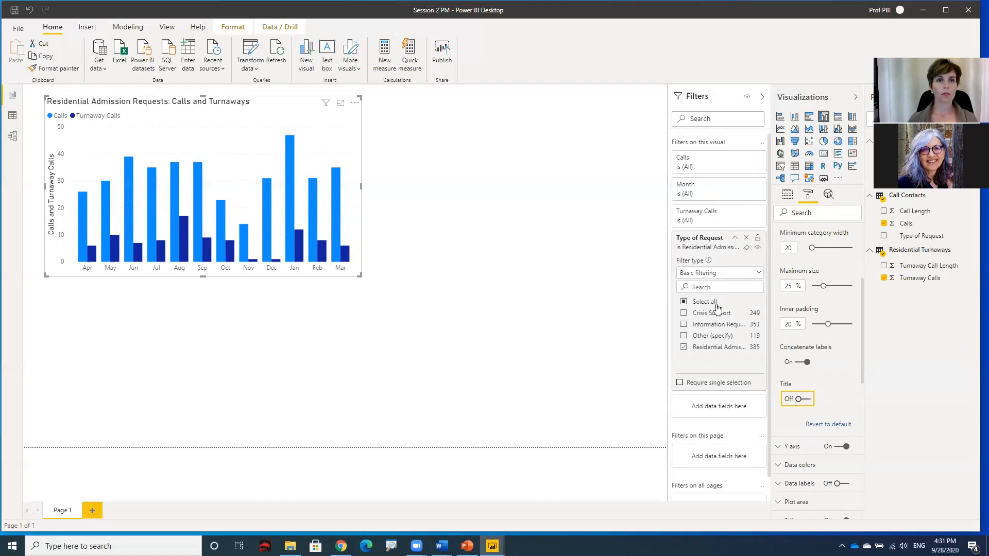
pyautogui.click(13, 11)
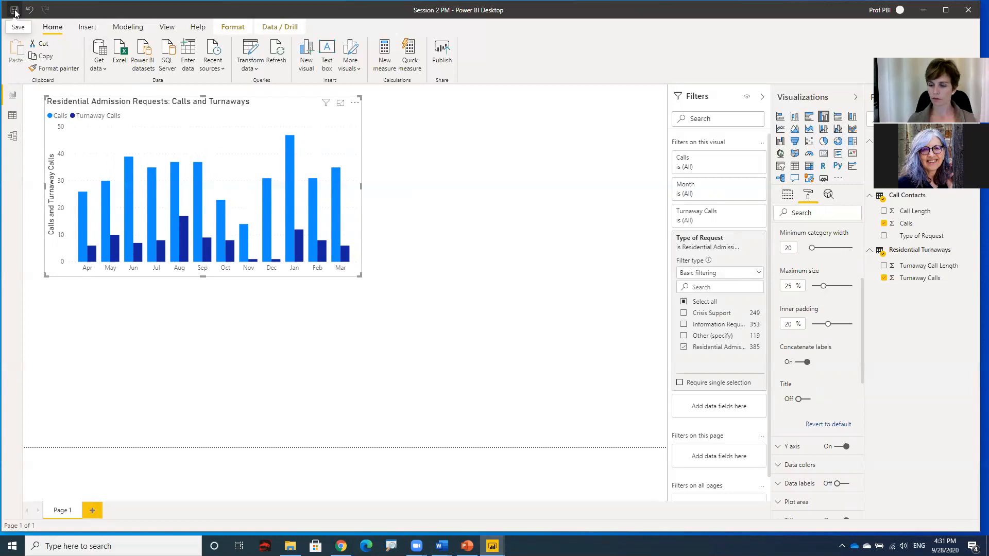
# Review the charts in the finished Session 2 report for reference, and return to the Session 2 PM report
pyautogui.click(453, 149)
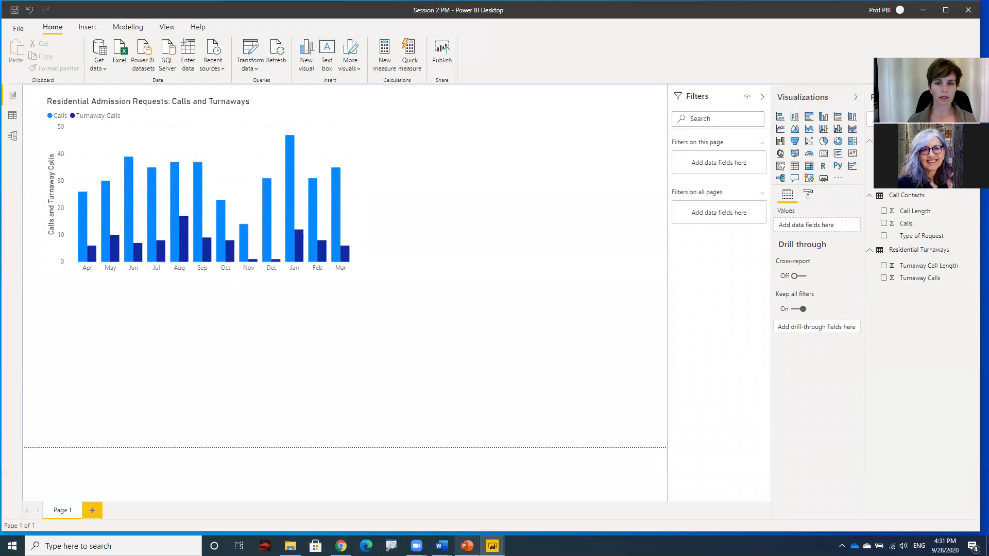
pyautogui.moveTo(493, 546)
pyautogui.click(426, 521)
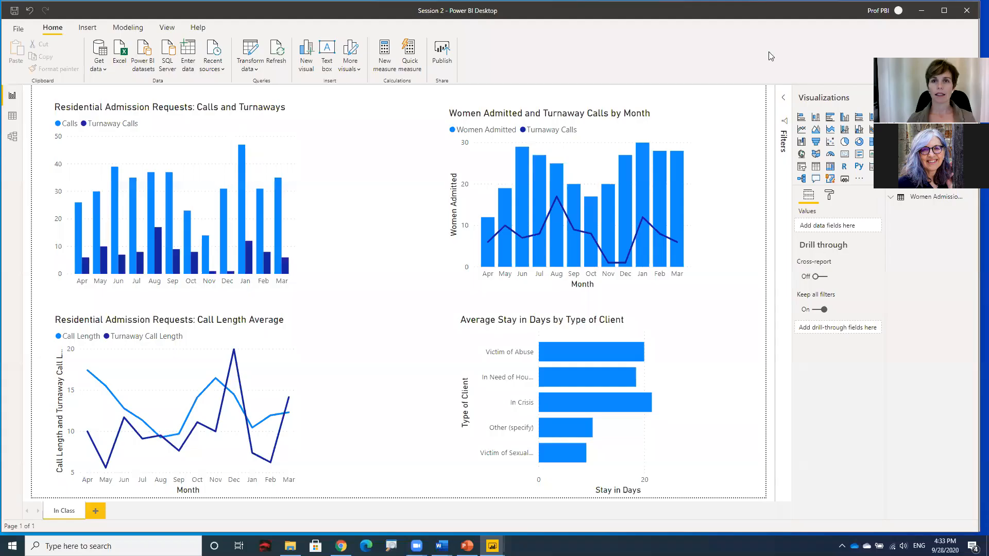
pyautogui.click(921, 11)
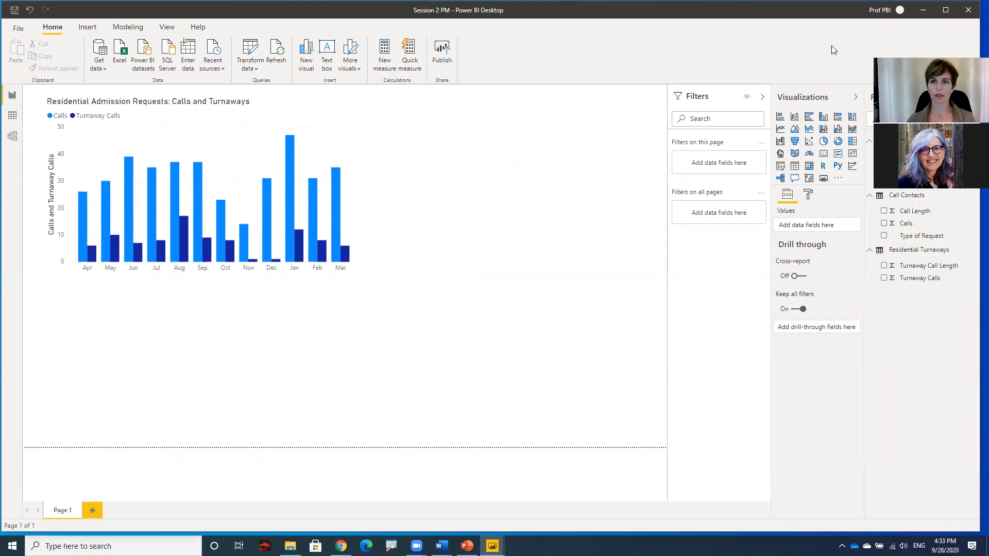
# Add a line chart below the column chart using the Month, Qtr, Call Length and Turnaway Call Length fields
pyautogui.click(781, 130)
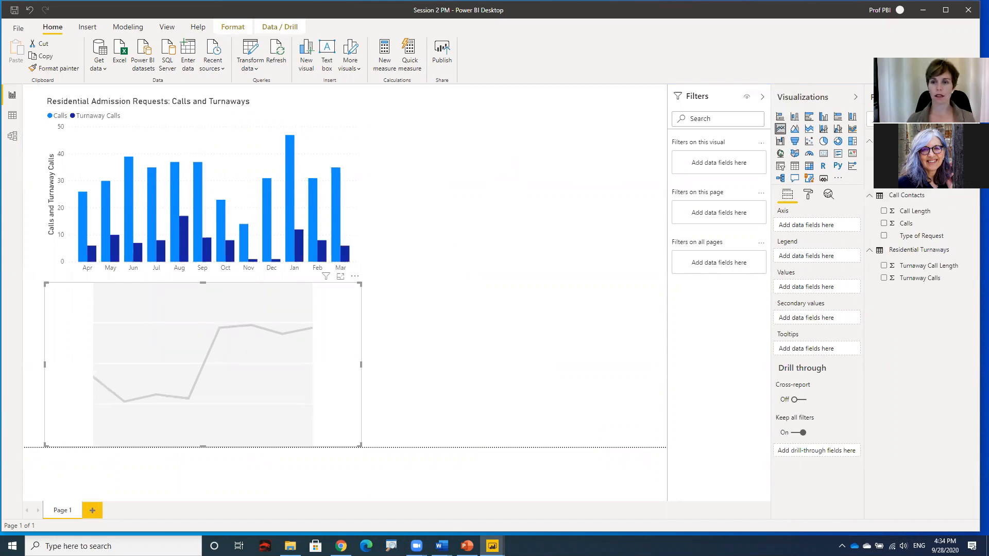
pyautogui.click(884, 169)
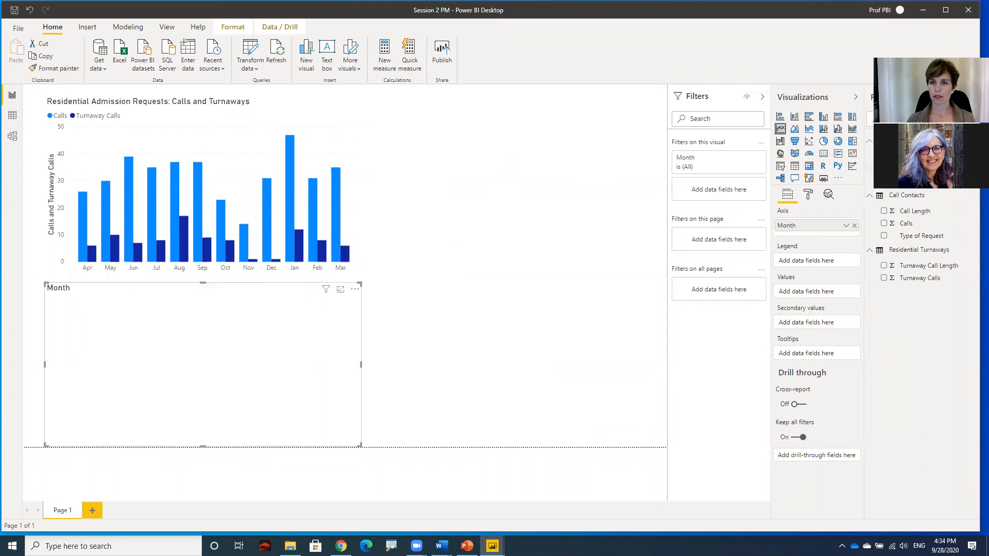
pyautogui.click(884, 182)
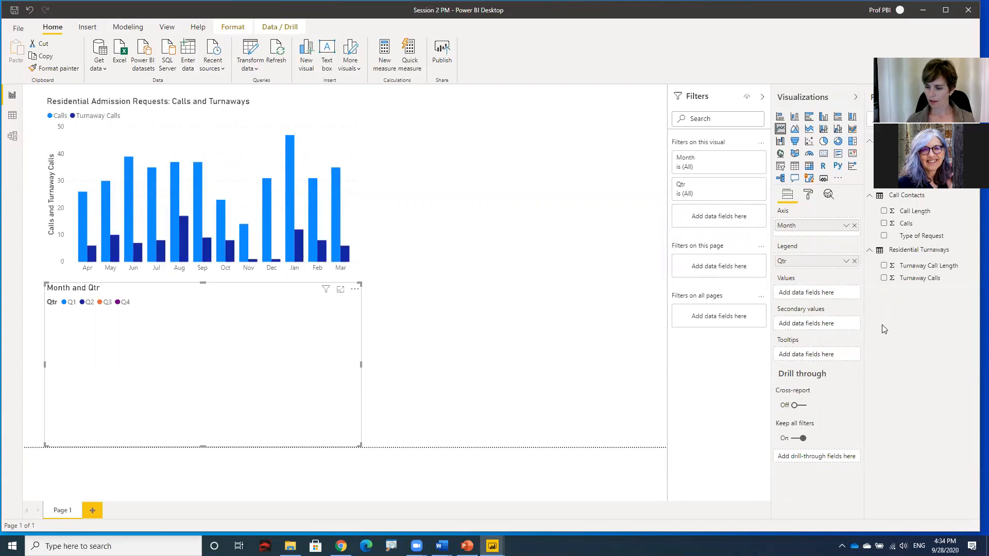
pyautogui.click(883, 212)
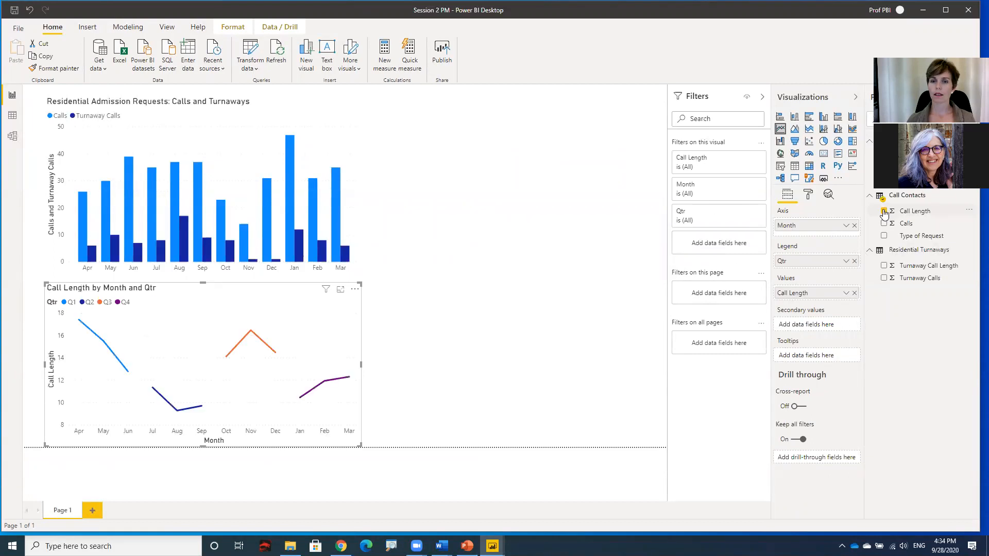
pyautogui.click(885, 266)
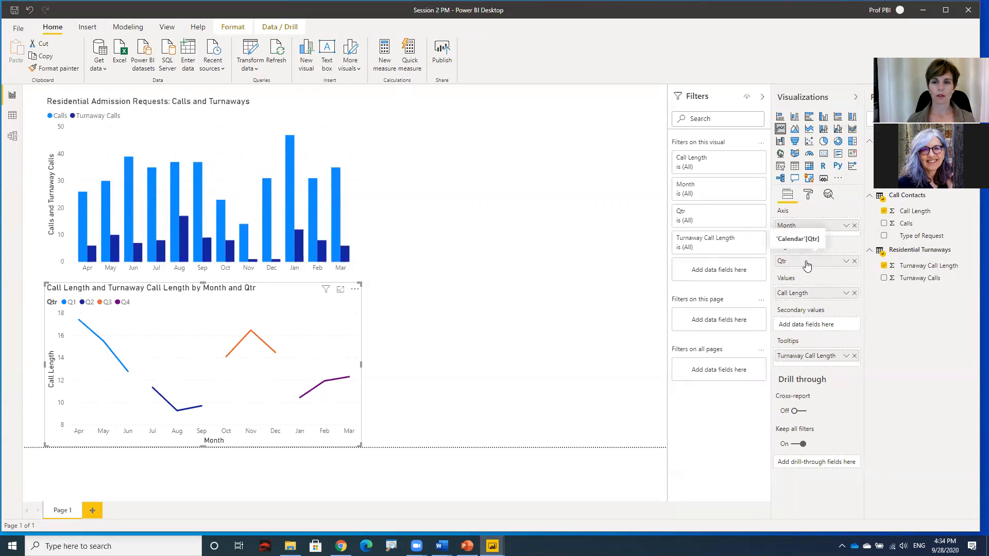
# Move Qtr from the line chart's legend to its axis below Month, and Turnaway Call Length from tooltips to values
pyautogui.moveTo(807, 265); pyautogui.dragTo(806, 235)
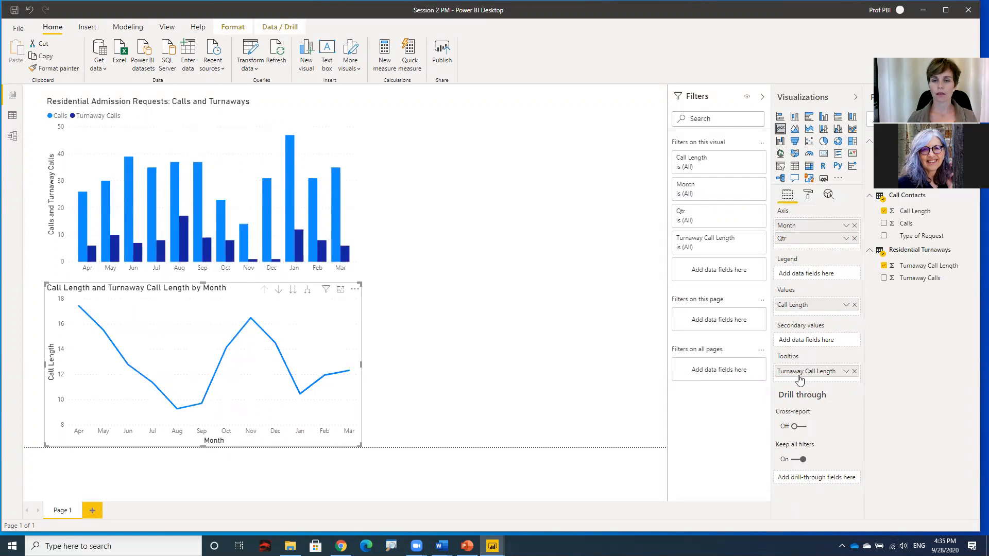
pyautogui.moveTo(799, 380); pyautogui.dragTo(800, 319)
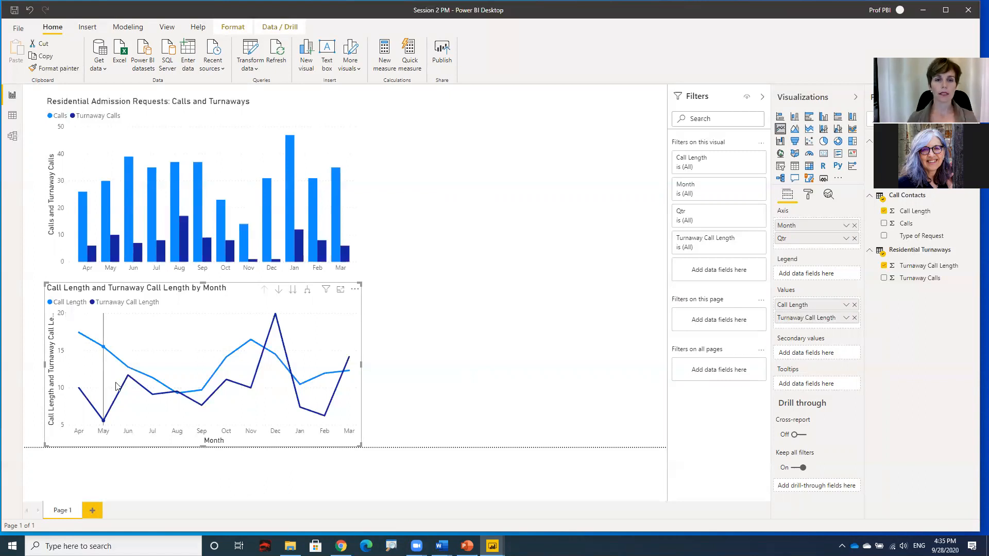
pyautogui.moveTo(122, 392)
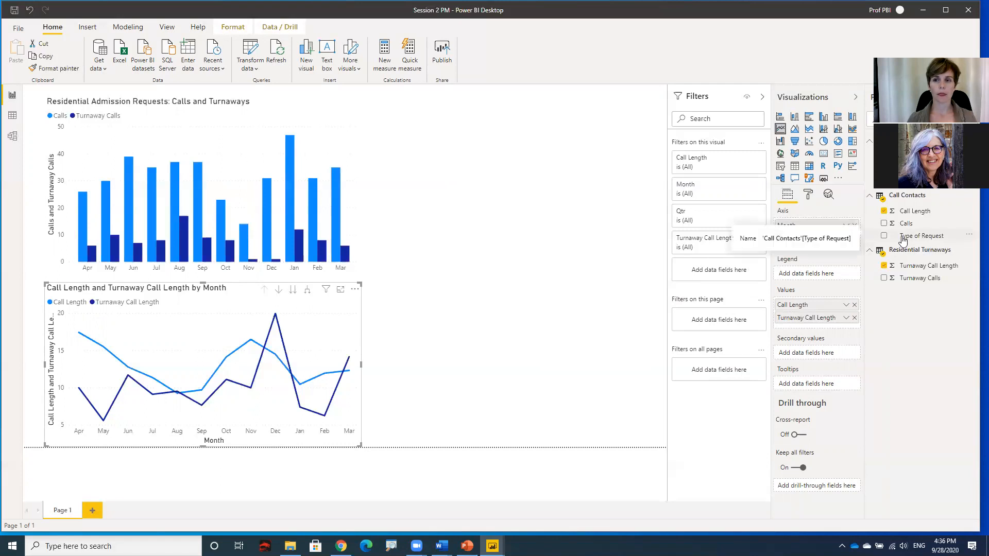
# Filter the line chart by Call Contacts' Type of Request to include only residential admission requests
pyautogui.moveTo(904, 240); pyautogui.dragTo(715, 269)
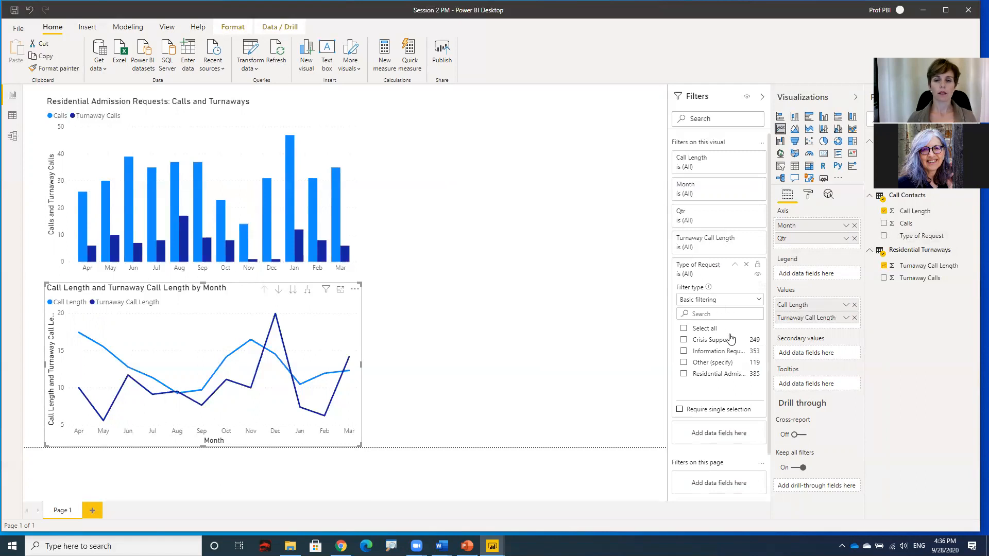
pyautogui.click(683, 374)
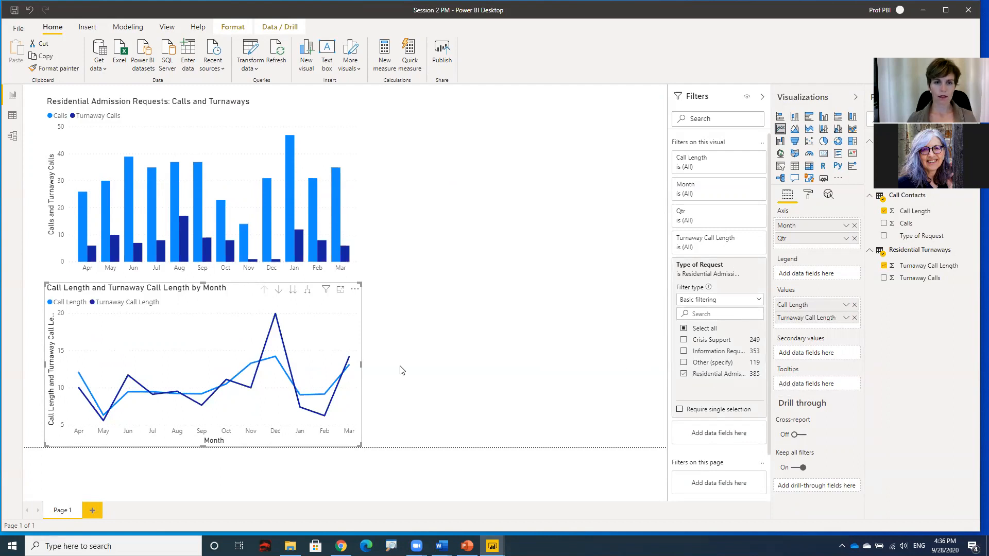
pyautogui.moveTo(143, 425)
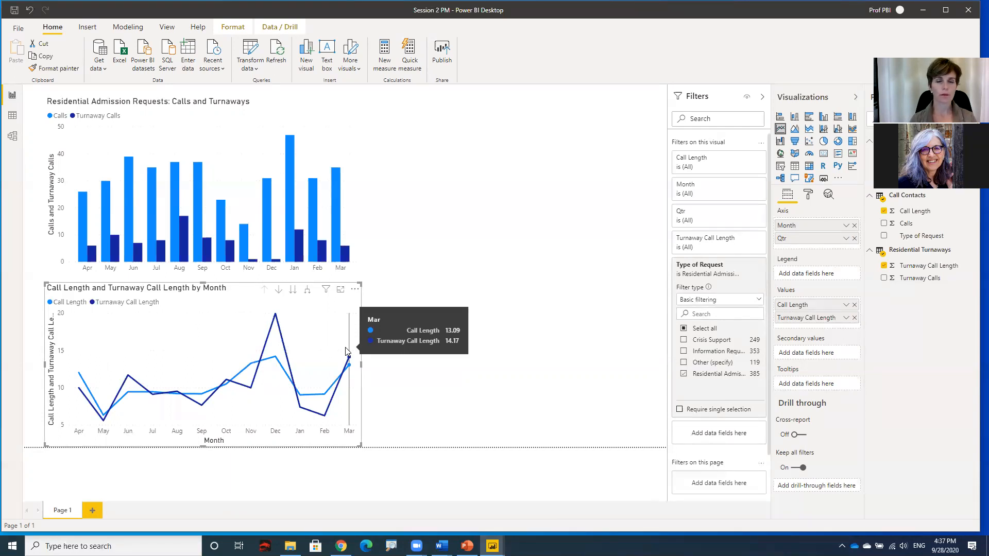
# View the line chart's call lengths at the quarter level, and drill back up to months
pyautogui.click(292, 290)
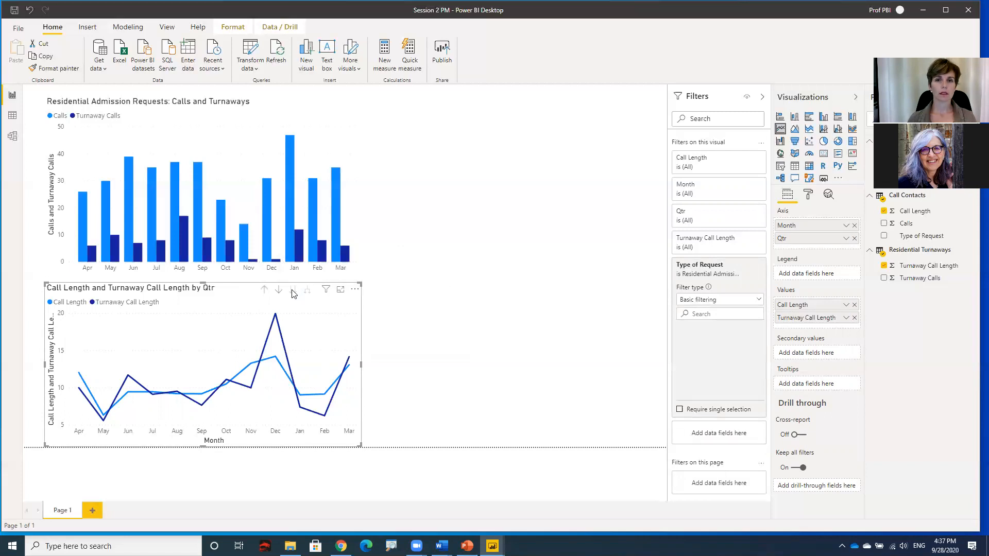
pyautogui.click(263, 293)
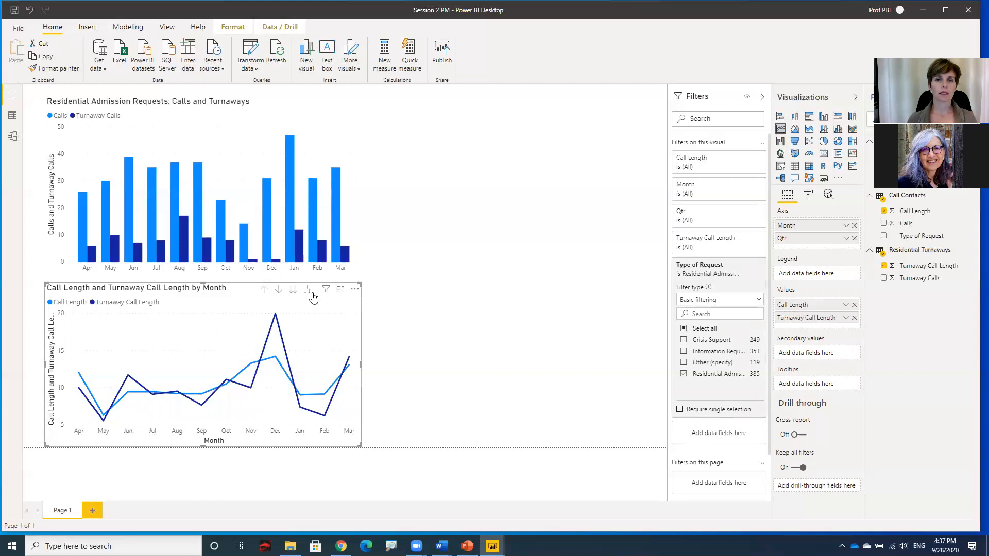
pyautogui.click(406, 303)
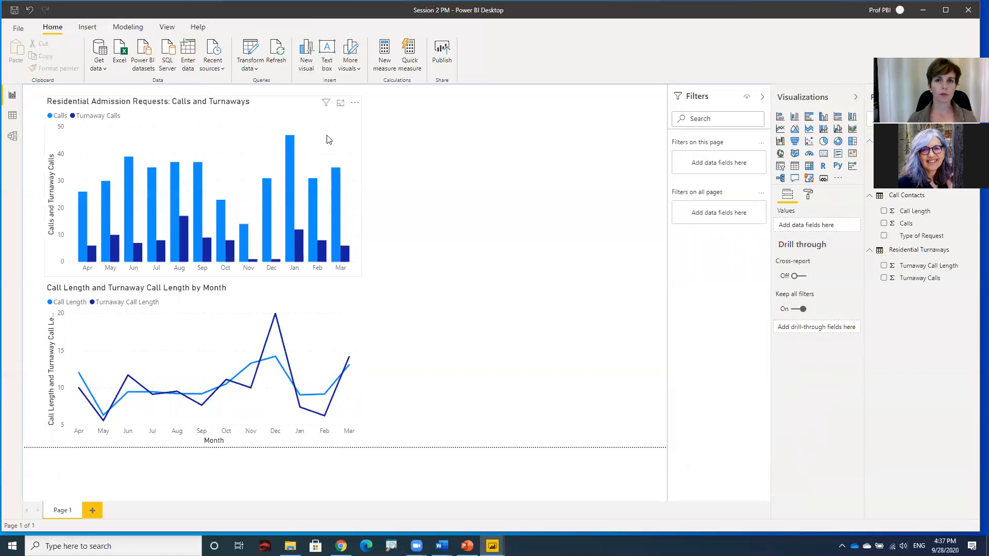
pyautogui.click(240, 103)
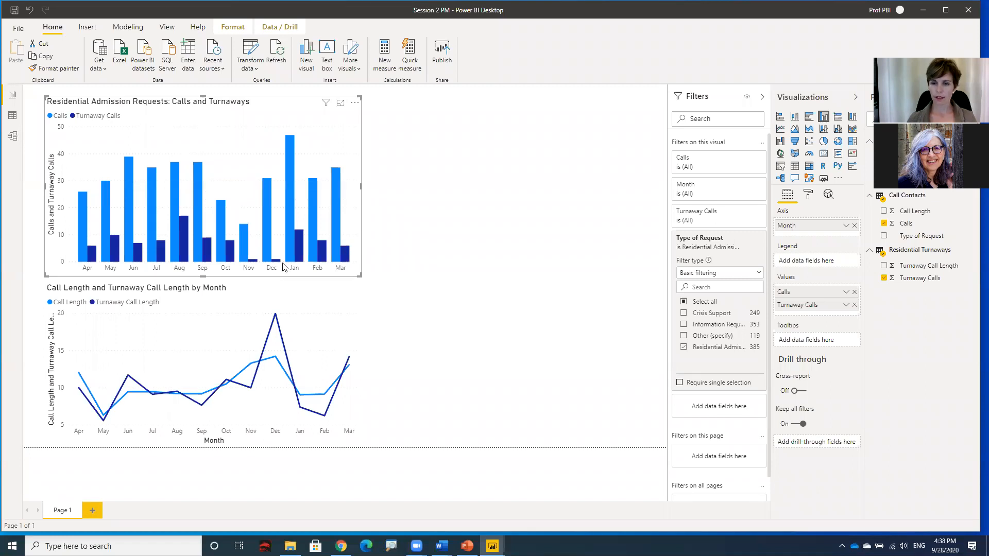
# Set the line chart's title text to "Residential Admission Requests: Call Length Average", and save the report
pyautogui.click(167, 291)
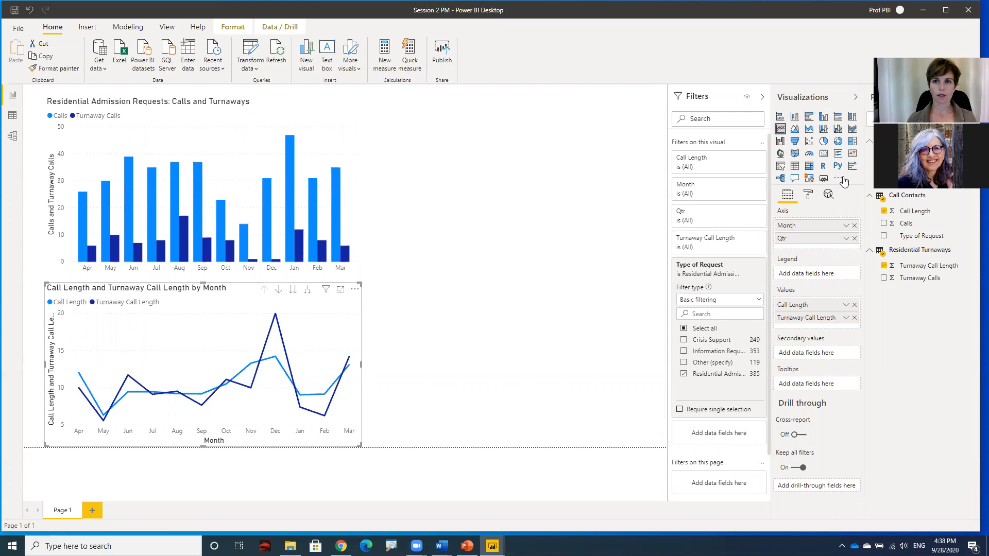
pyautogui.click(810, 198)
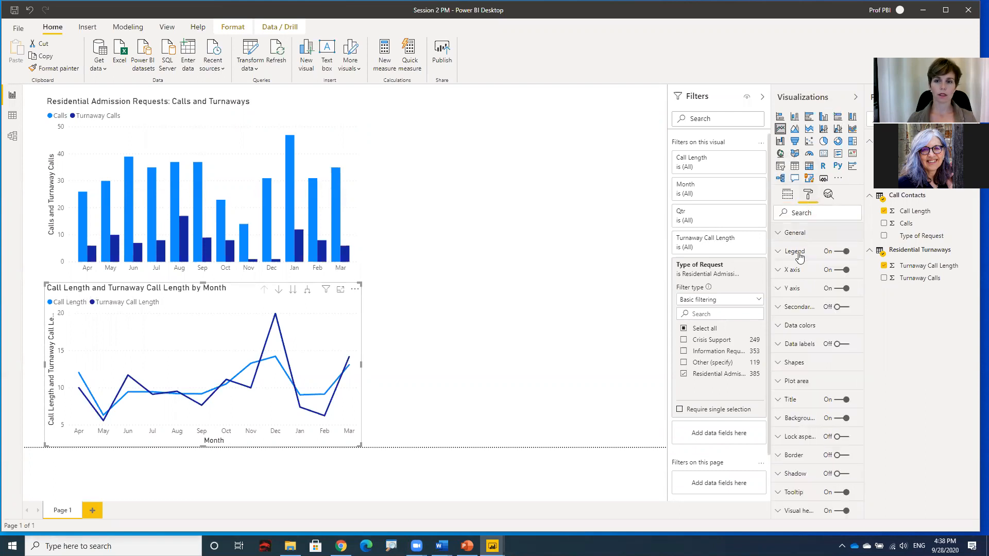
pyautogui.click(793, 400)
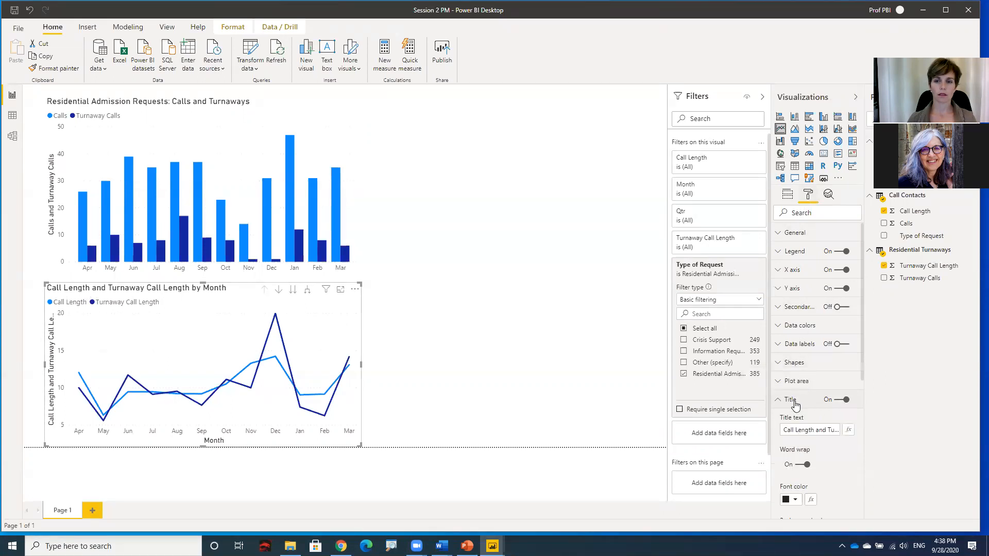
pyautogui.click(796, 432)
pyautogui.moveTo(784, 431); pyautogui.dragTo(910, 429)
pyautogui.write('Re')
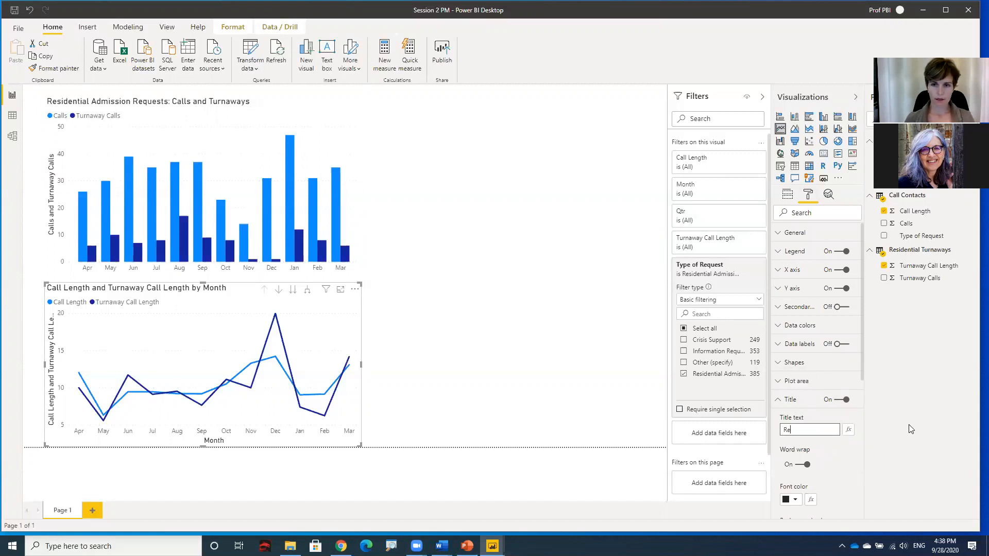
pyautogui.write('sidential')
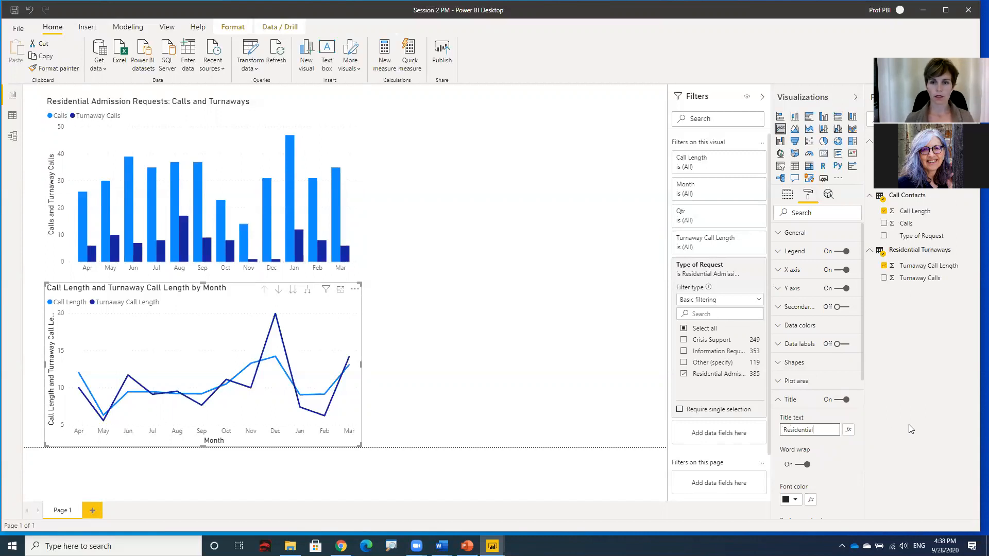
pyautogui.write(' Admission Requests: Call')
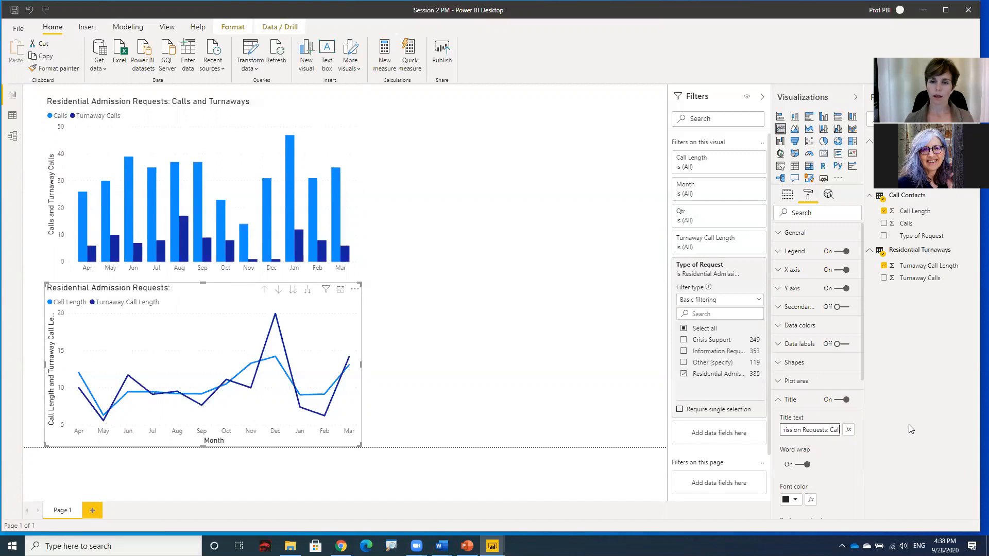
pyautogui.write(' leng')
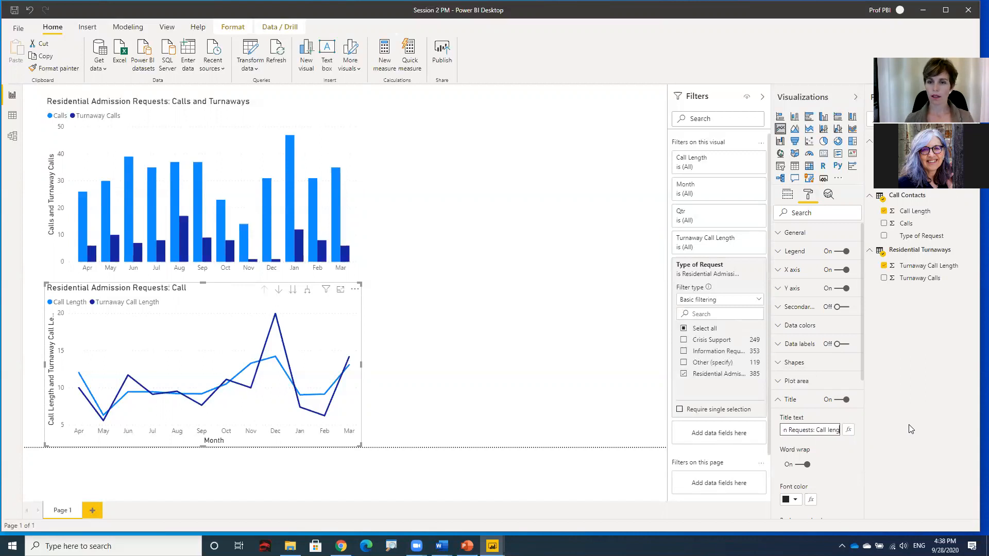
pyautogui.press('BackSpace')
pyautogui.press('BackSpace')
pyautogui.press('BackSpace')
pyautogui.press('BackSpace')
pyautogui.write('Length Average')
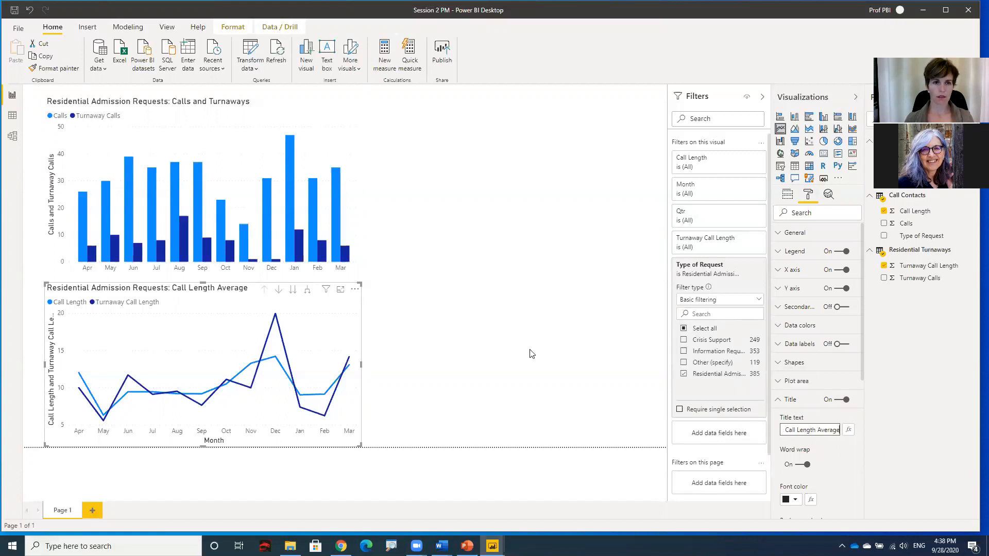
pyautogui.click(437, 350)
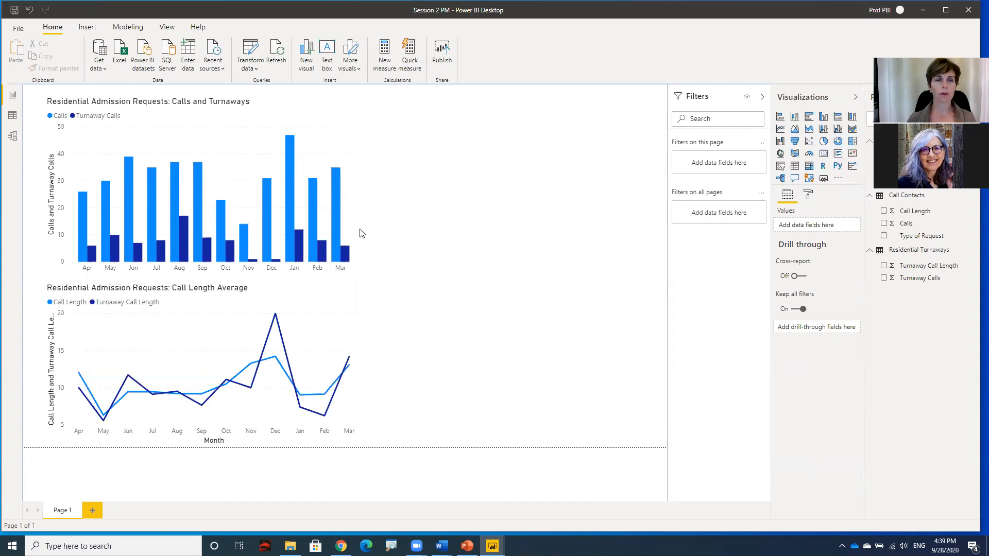
pyautogui.click(14, 11)
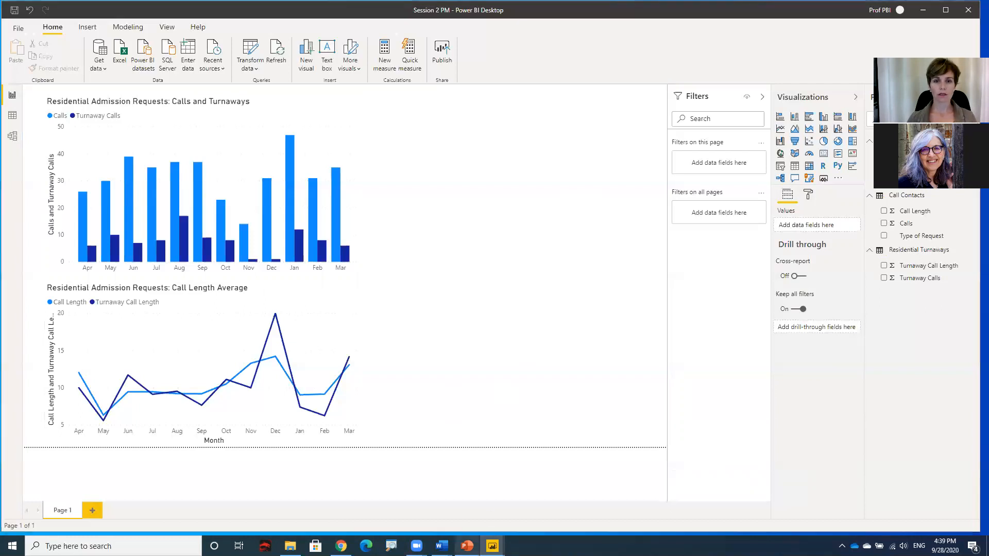
# Switch to PowerPoint to review the Report Workflow slide, and return to the Power BI report
pyautogui.click(467, 546)
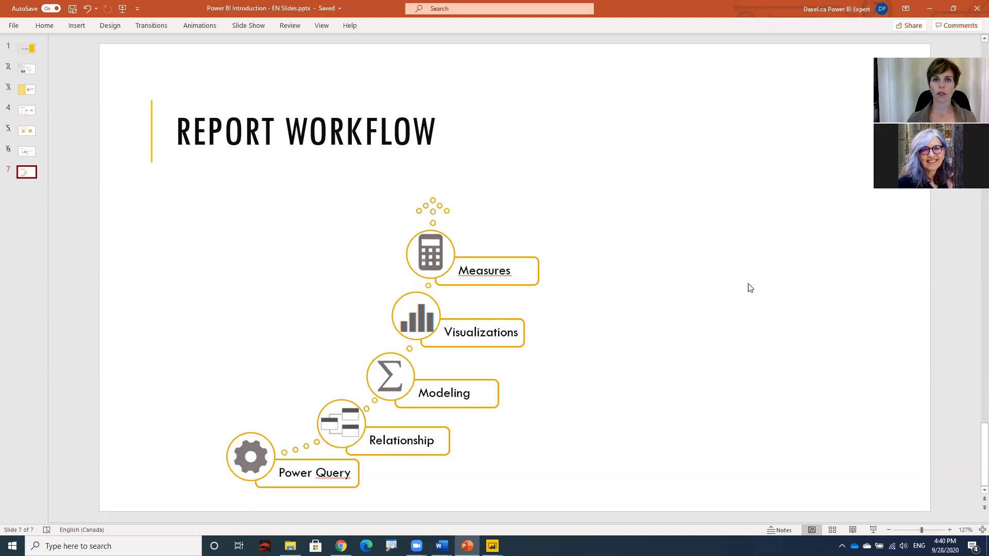
pyautogui.click(933, 7)
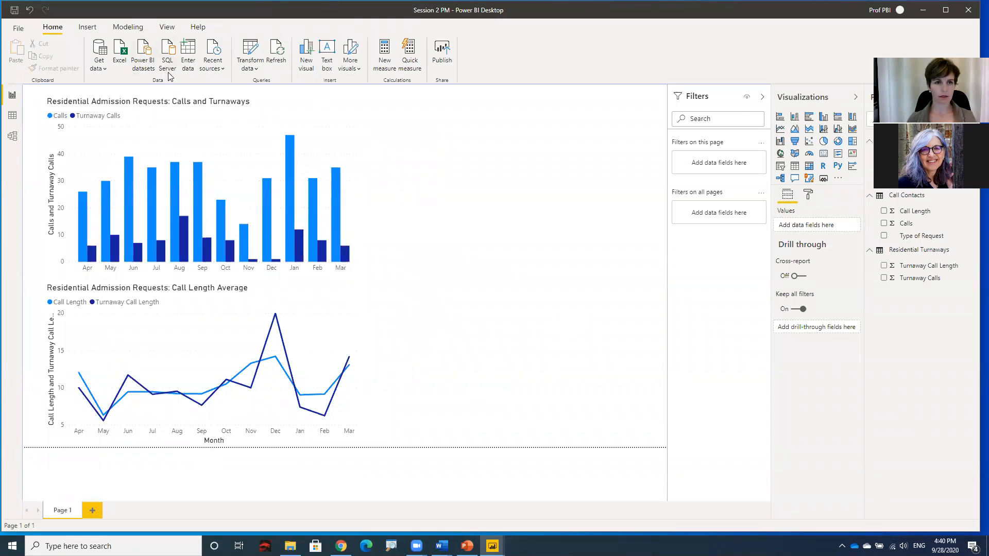
# Import the Women Admitted 2019-2020.csv file as a Text/CSV source and open it for transforming in Power Query Editor
pyautogui.click(98, 69)
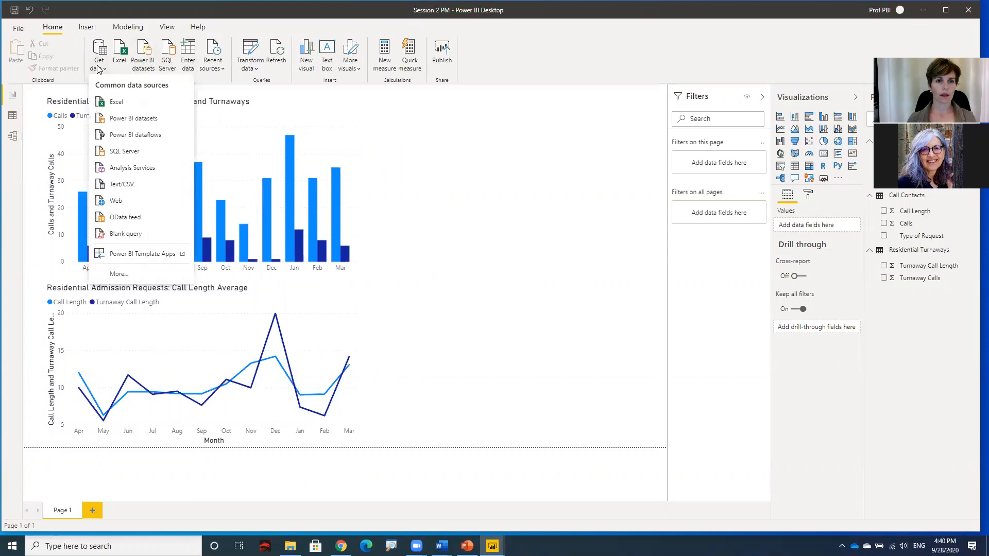
pyautogui.click(145, 187)
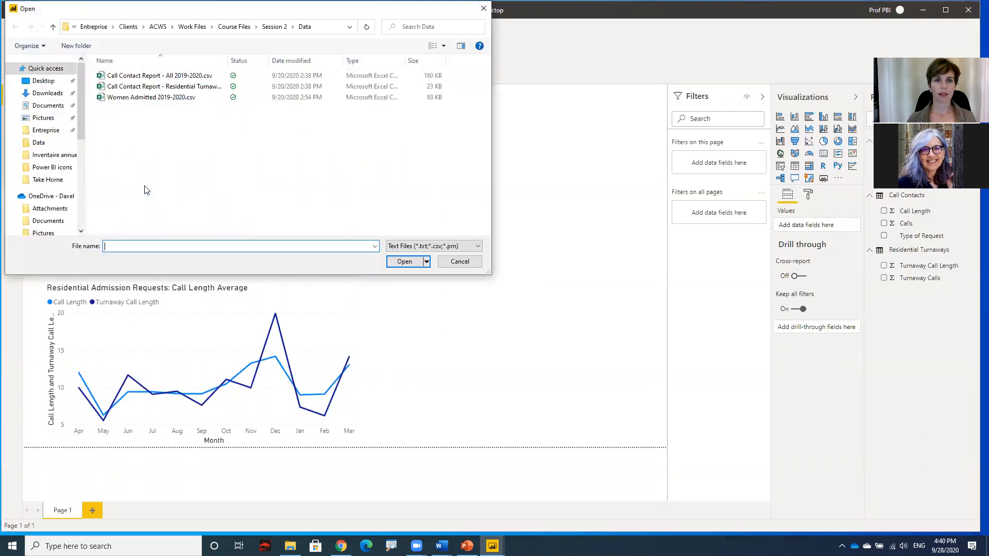
pyautogui.click(143, 100)
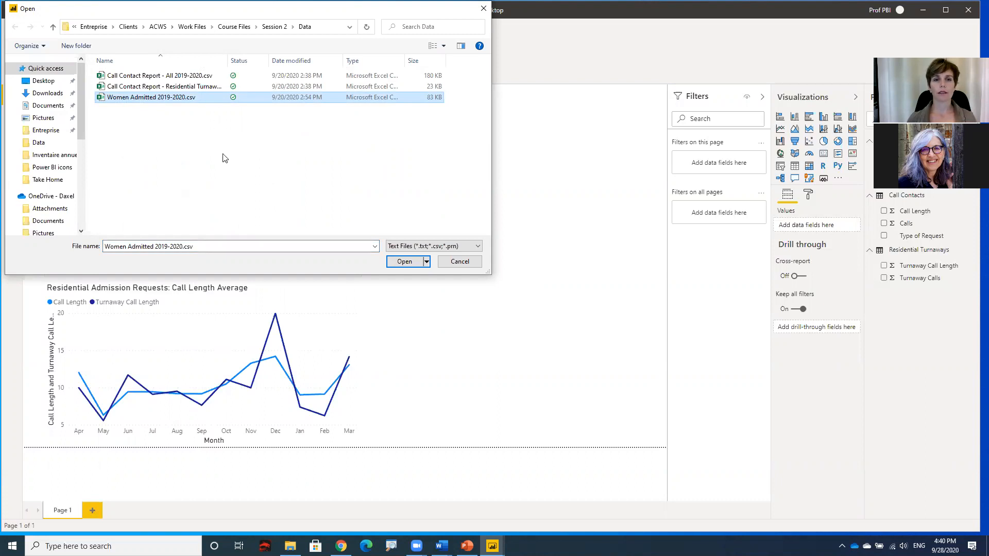
pyautogui.click(391, 265)
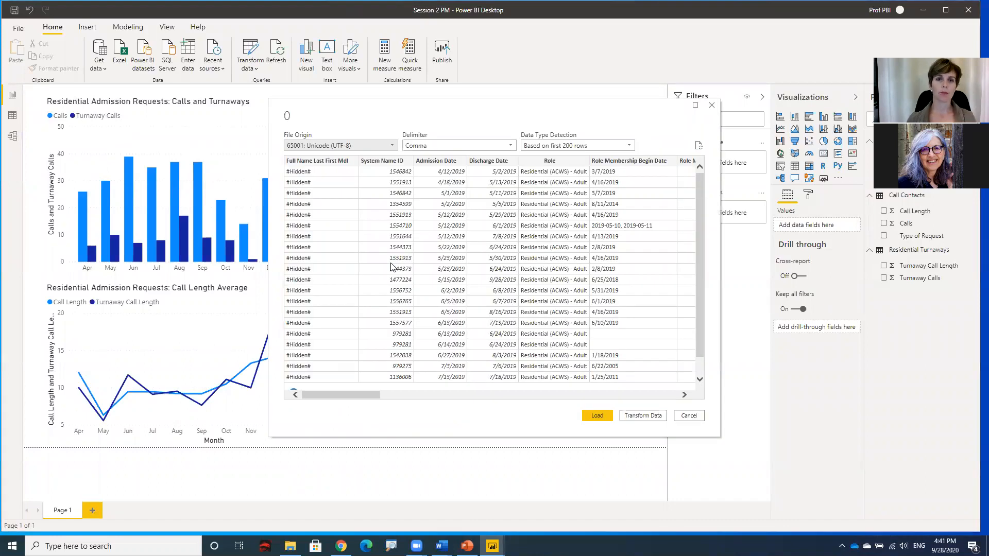
pyautogui.moveTo(463, 109); pyautogui.dragTo(362, 101)
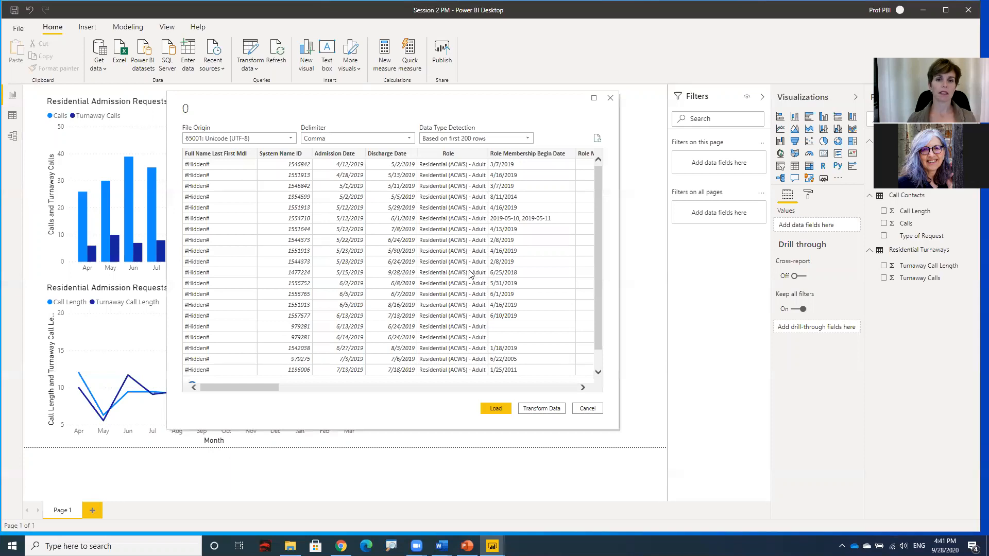
pyautogui.click(541, 408)
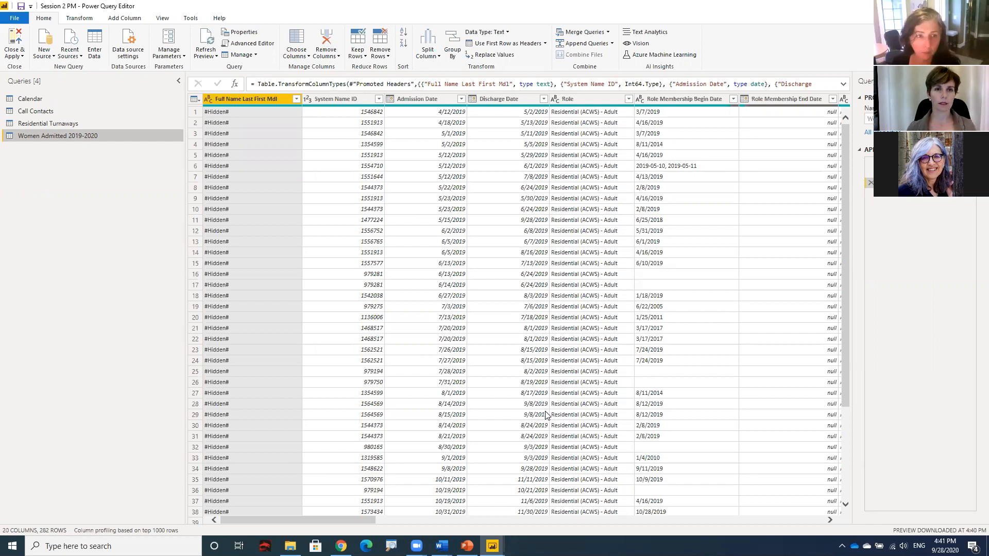
pyautogui.click(336, 102)
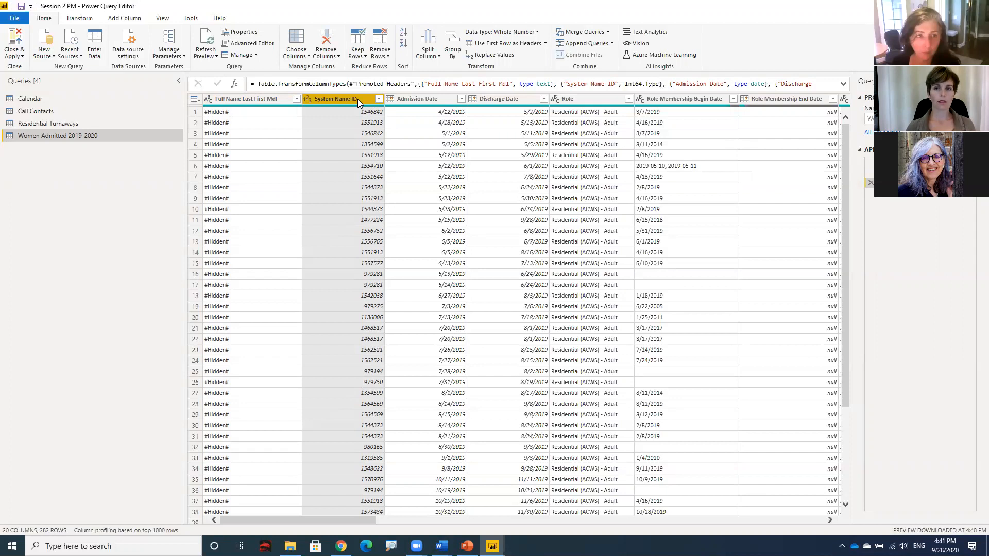
pyautogui.keyDown('ctrl'); pyautogui.click(428, 99); pyautogui.keyUp('ctrl')
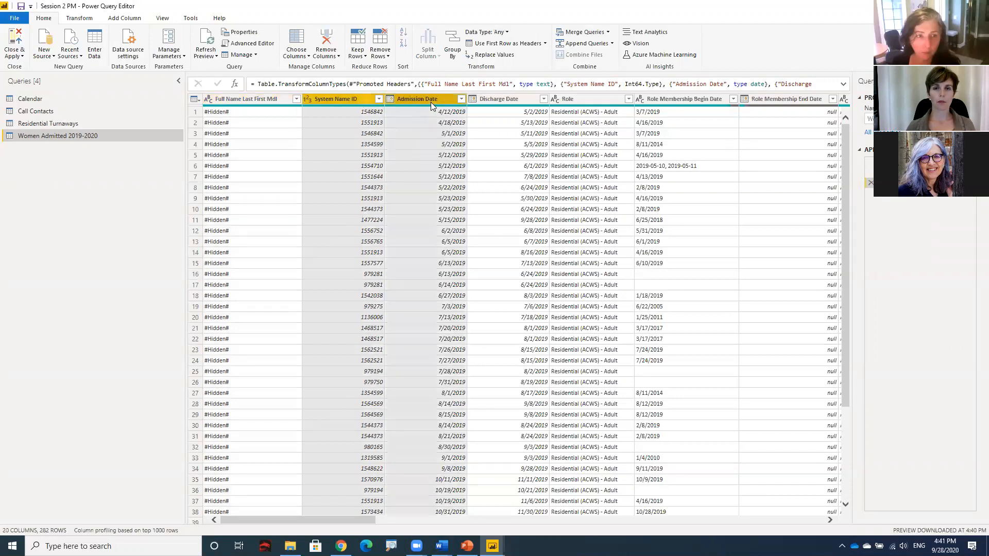
pyautogui.keyDown('ctrl'); pyautogui.click(525, 100); pyautogui.keyUp('ctrl')
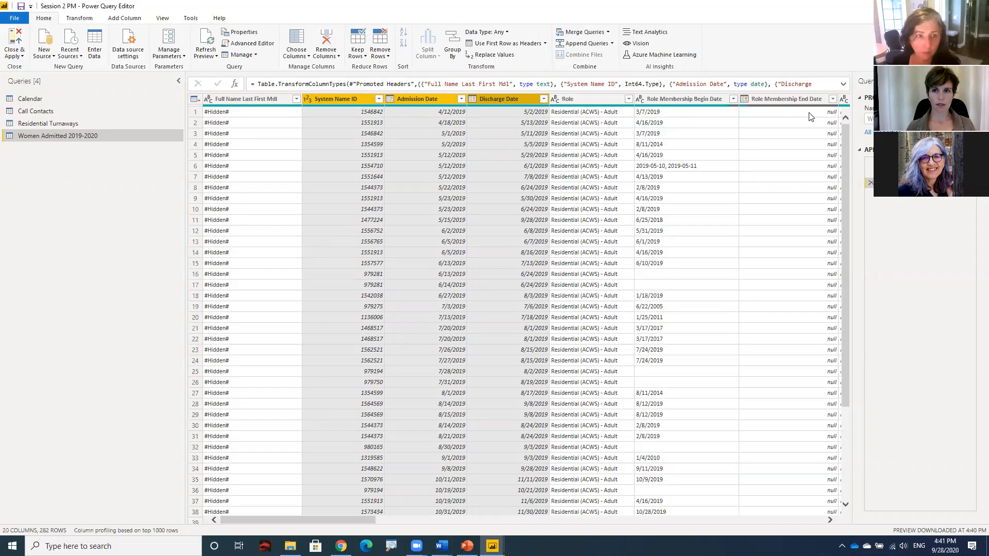
pyautogui.click(811, 521)
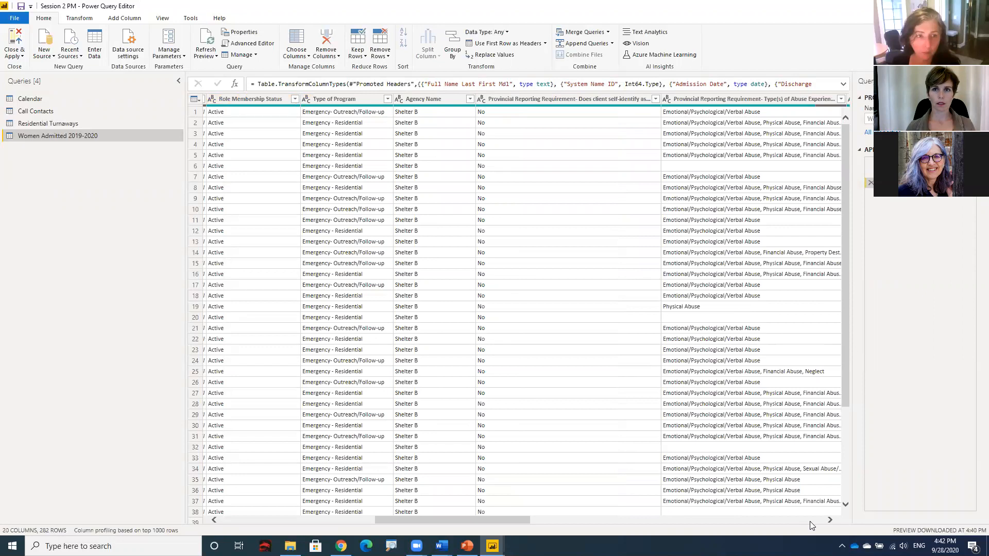
pyautogui.click(811, 521)
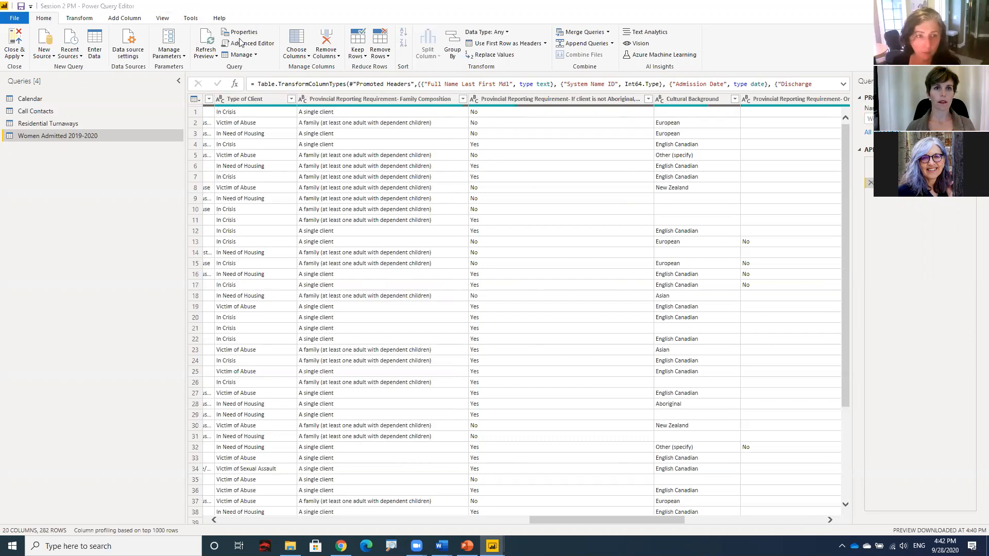
pyautogui.click(260, 101)
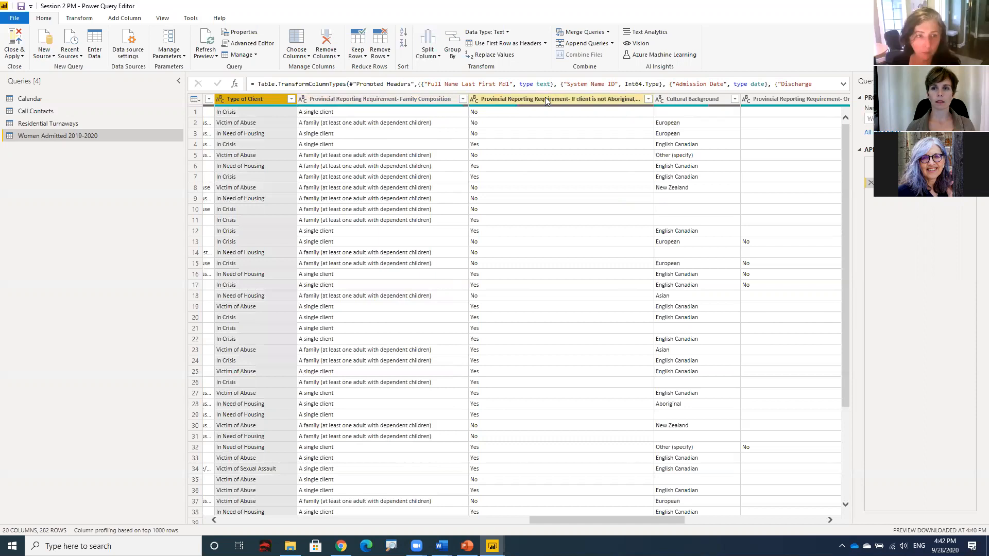
pyautogui.click(672, 99)
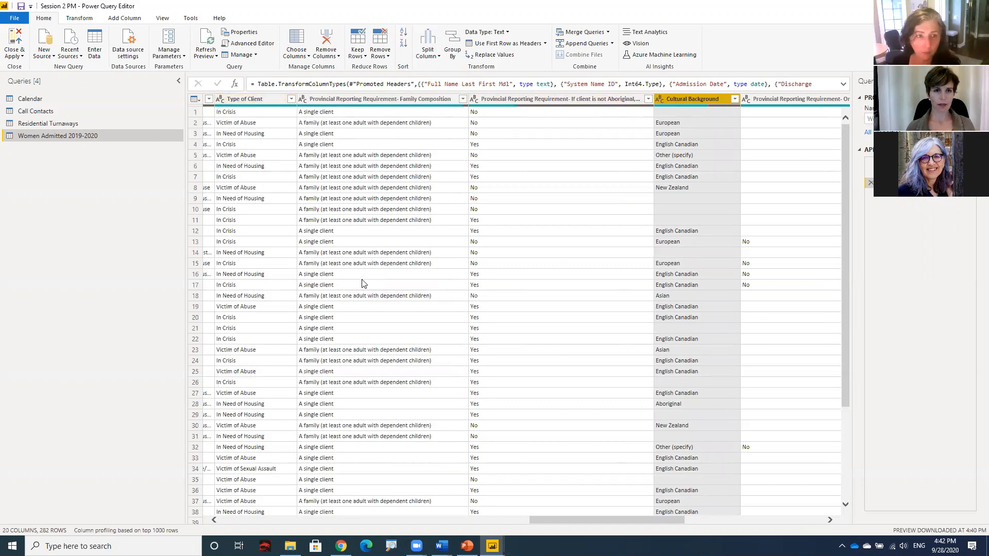
pyautogui.moveTo(519, 518); pyautogui.dragTo(226, 517)
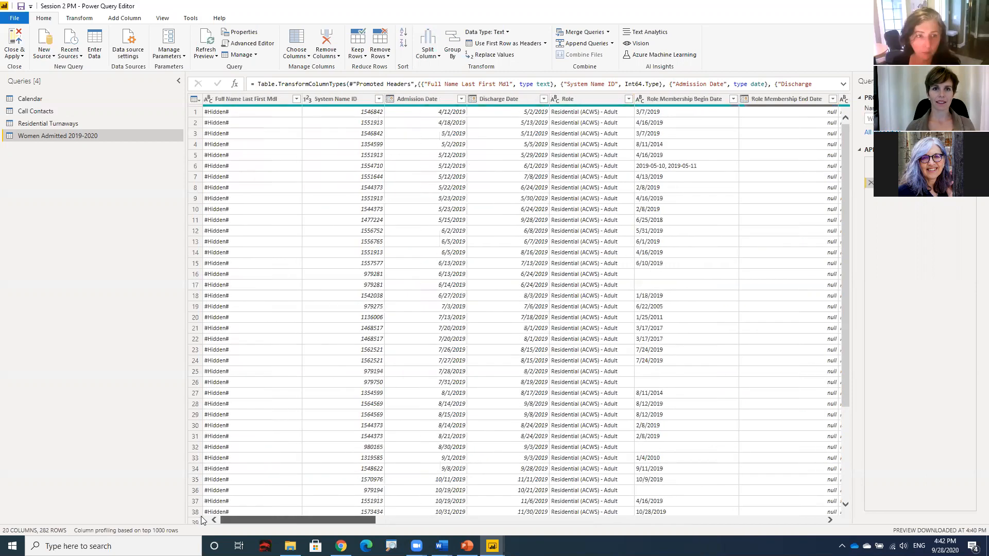
# Remove all columns except System Name ID, Admission Date, Discharge Date, Type of Client and Cultural Background from the Women Admitted 2019-2020 query
pyautogui.click(335, 102)
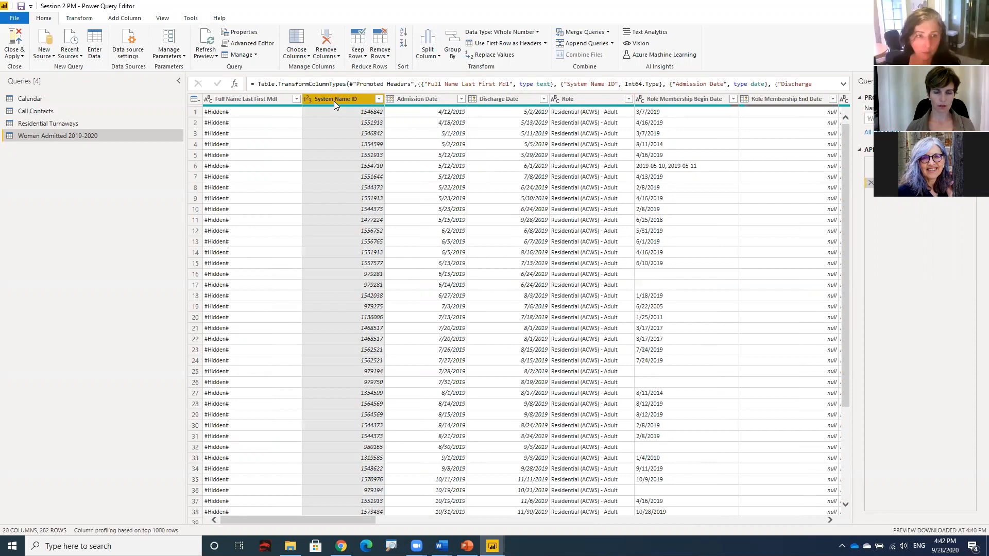
pyautogui.keyDown('ctrl'); pyautogui.click(431, 103); pyautogui.keyUp('ctrl')
pyautogui.keyDown('ctrl'); pyautogui.click(504, 99); pyautogui.keyUp('ctrl')
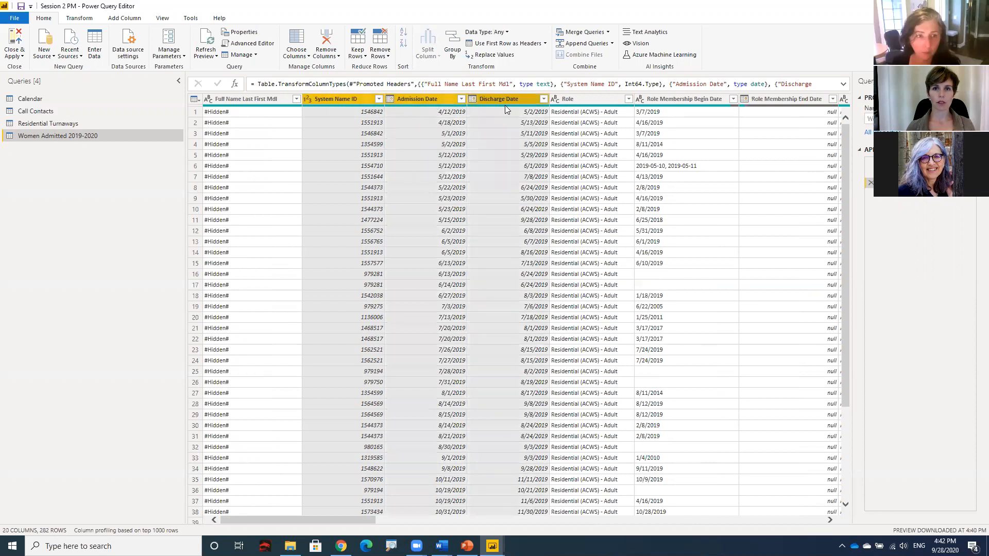
pyautogui.click(738, 520)
pyautogui.click(738, 520)
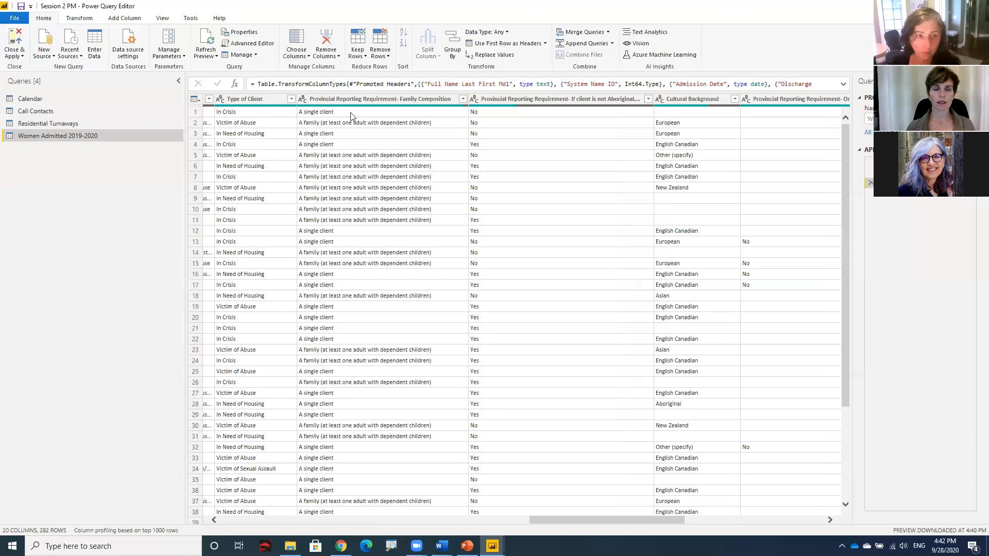
pyautogui.click(246, 100)
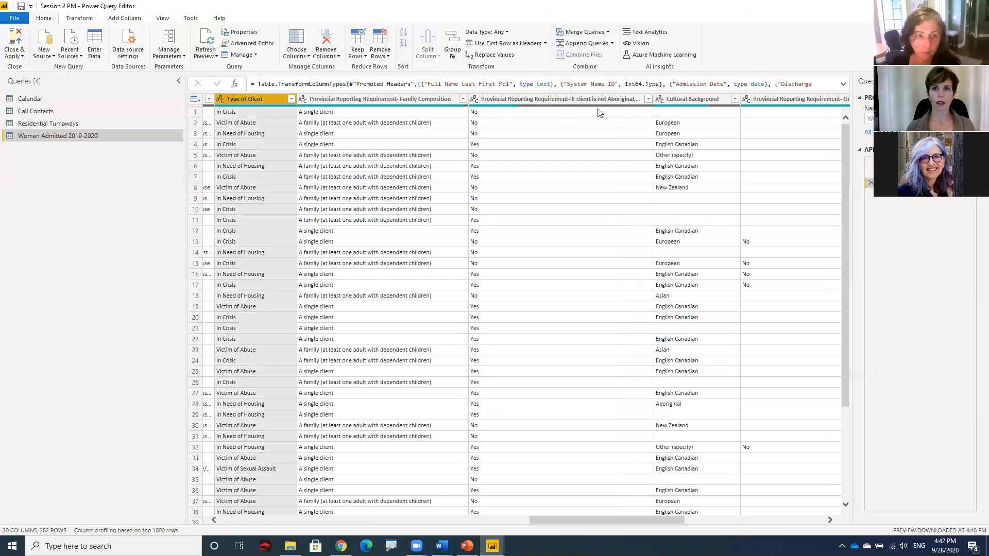
pyautogui.keyDown('ctrl'); pyautogui.click(712, 101); pyautogui.keyUp('ctrl')
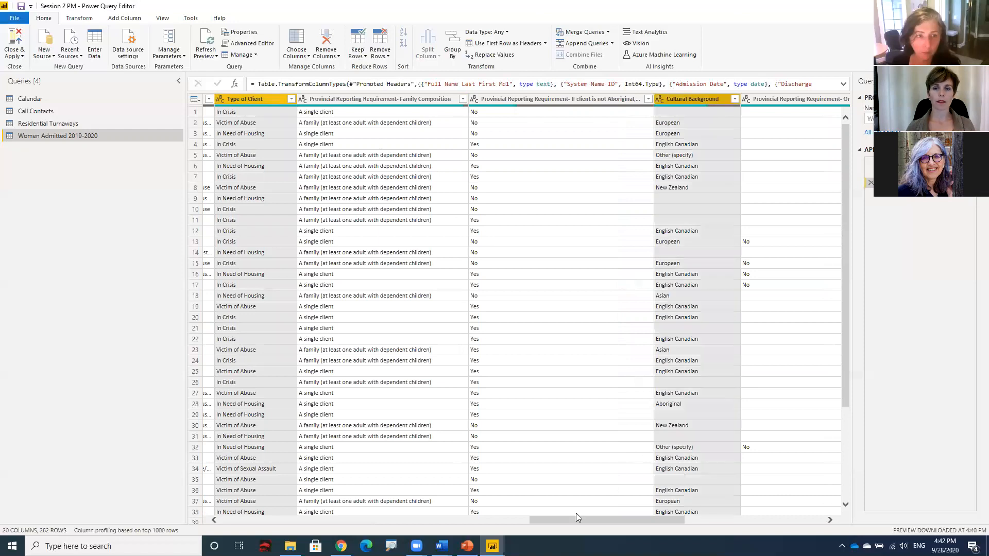
pyautogui.moveTo(560, 520); pyautogui.dragTo(253, 521)
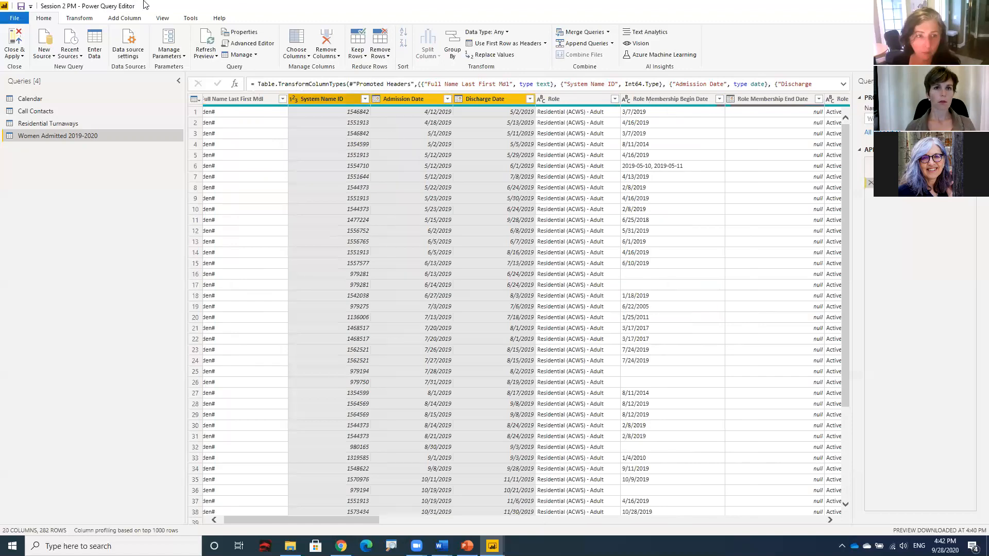
pyautogui.click(339, 60)
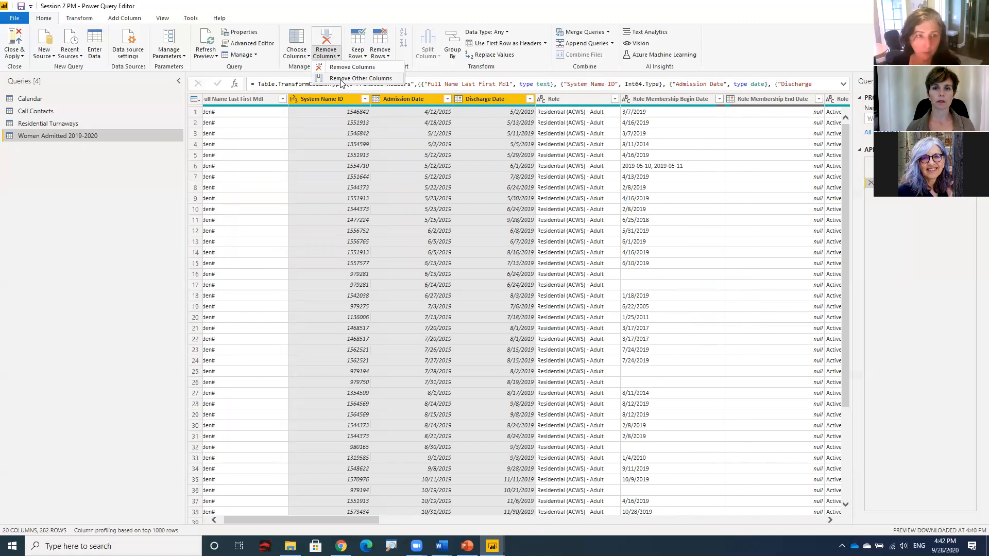
pyautogui.click(341, 80)
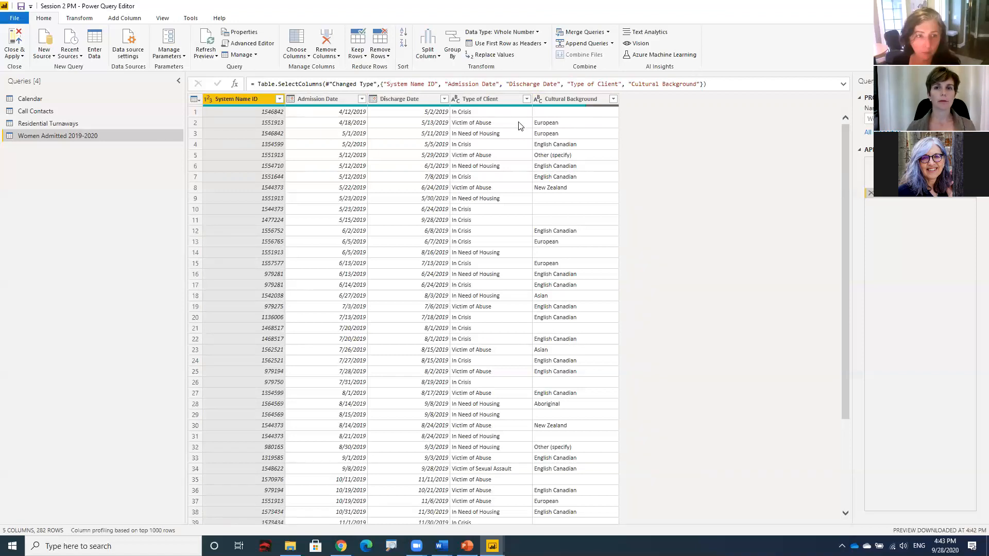
# Rename the System Name ID column to Women Admitted
pyautogui.doubleClick(249, 100)
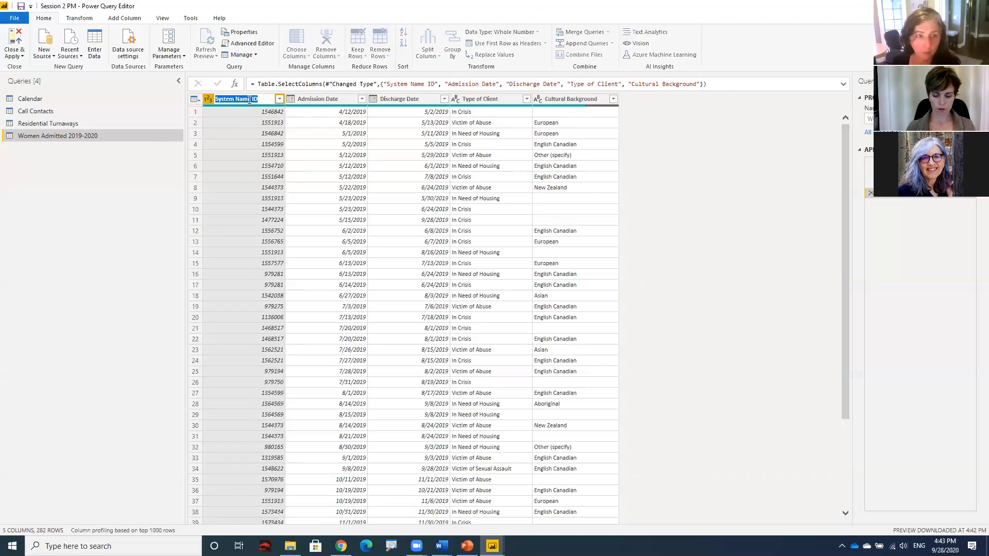
pyautogui.write('Women Add')
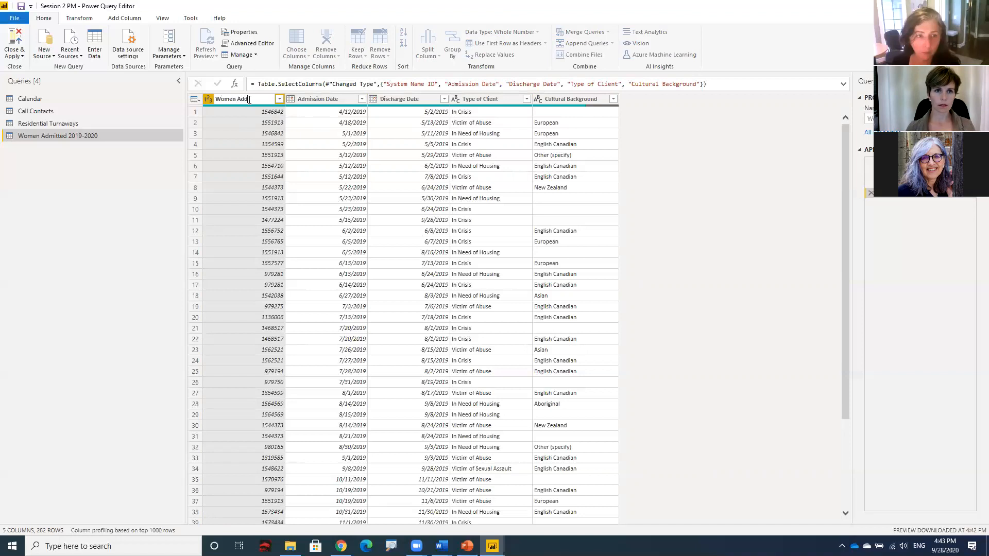
pyautogui.press('BackSpace')
pyautogui.write('mitted')
pyautogui.press('Return')
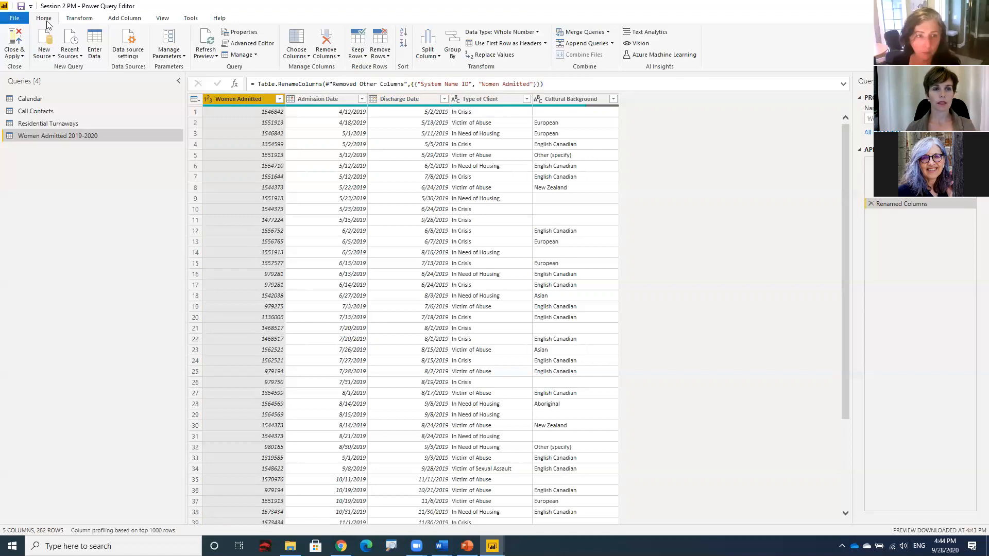
# Add a custom column named Stay in Days with the formula [Discharge Date]-[Admission Date]
pyautogui.click(131, 21)
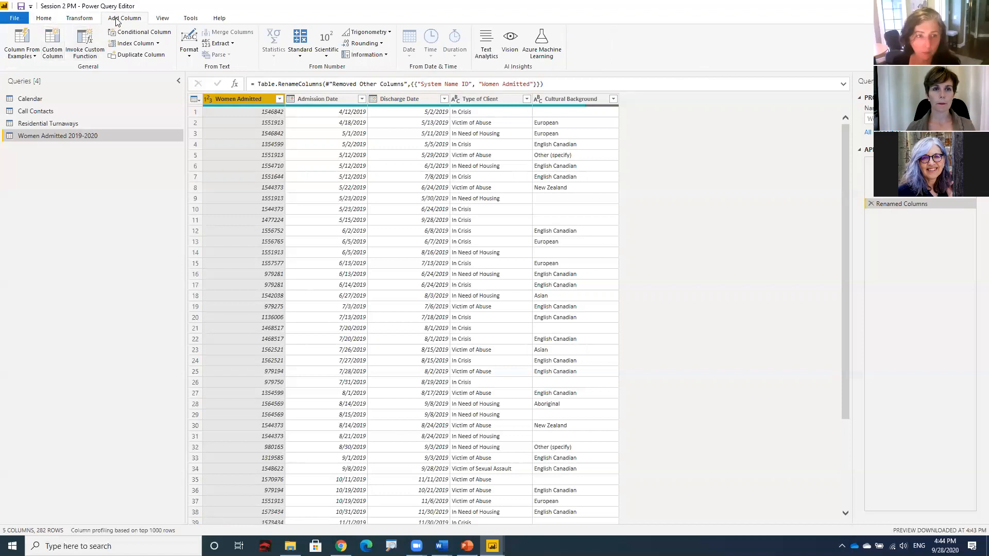
pyautogui.click(53, 54)
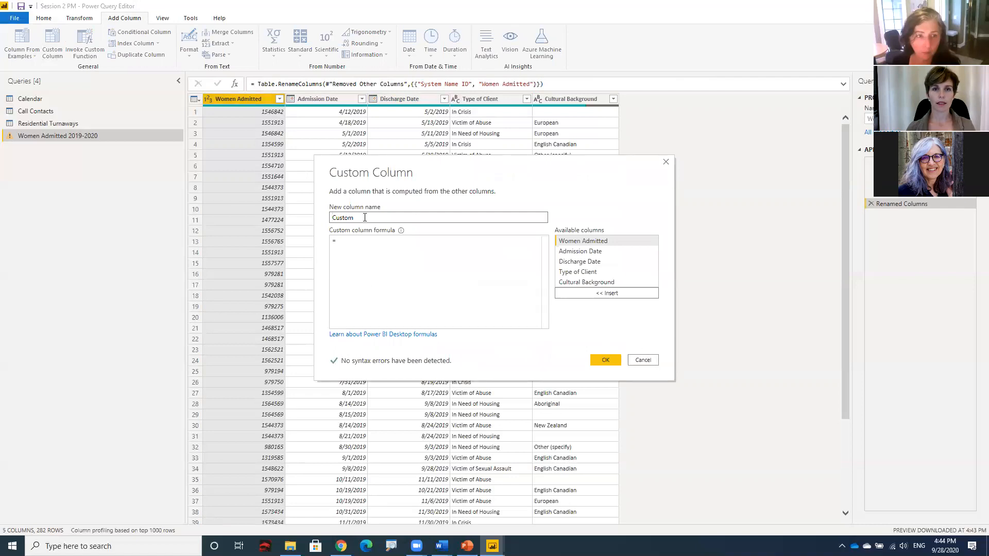
pyautogui.moveTo(365, 218); pyautogui.dragTo(330, 218)
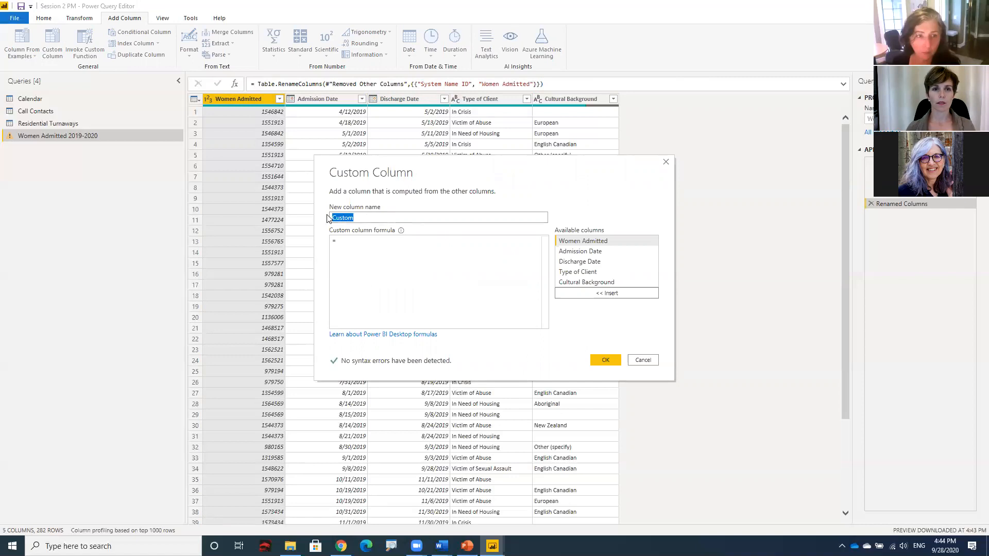
pyautogui.write('Stay in Days')
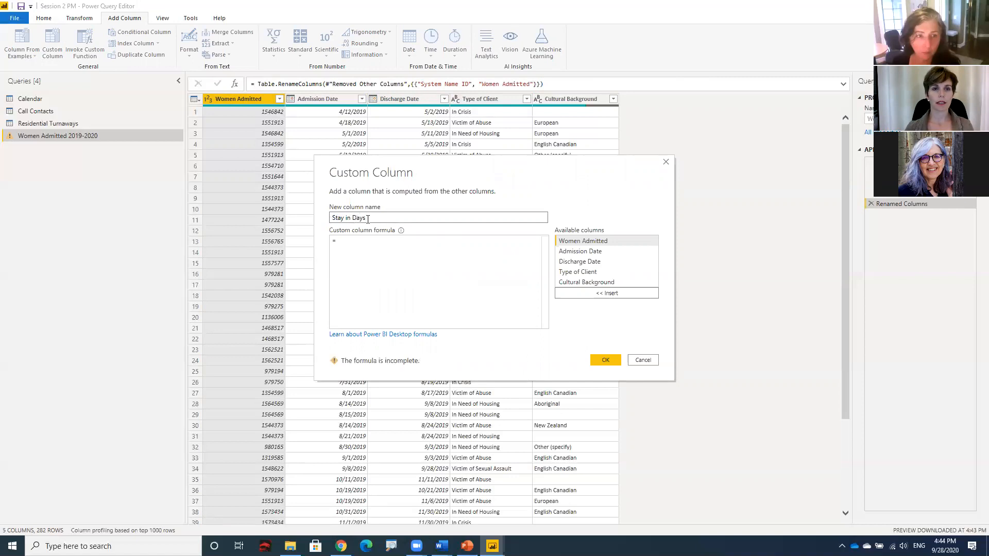
pyautogui.click(361, 238)
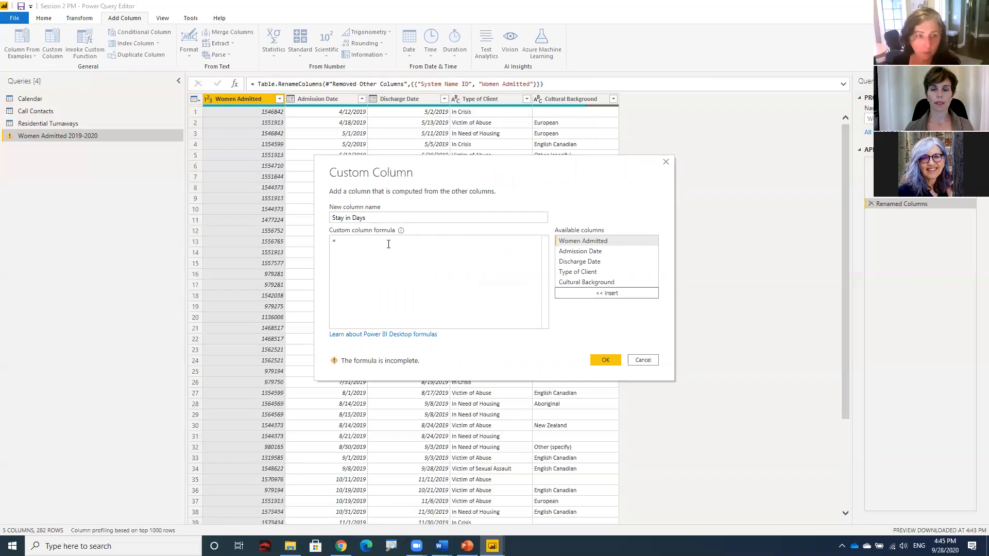
pyautogui.doubleClick(595, 263)
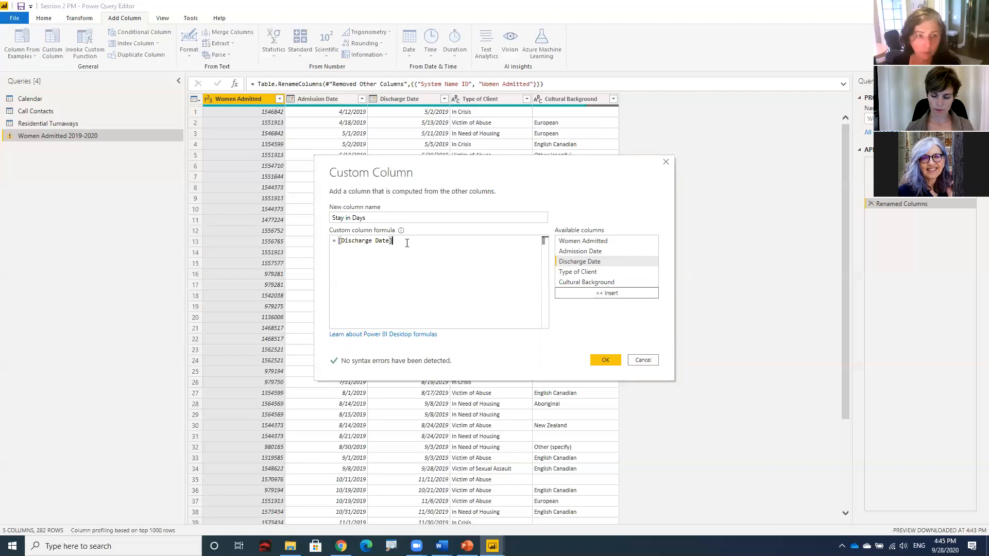
pyautogui.write('-')
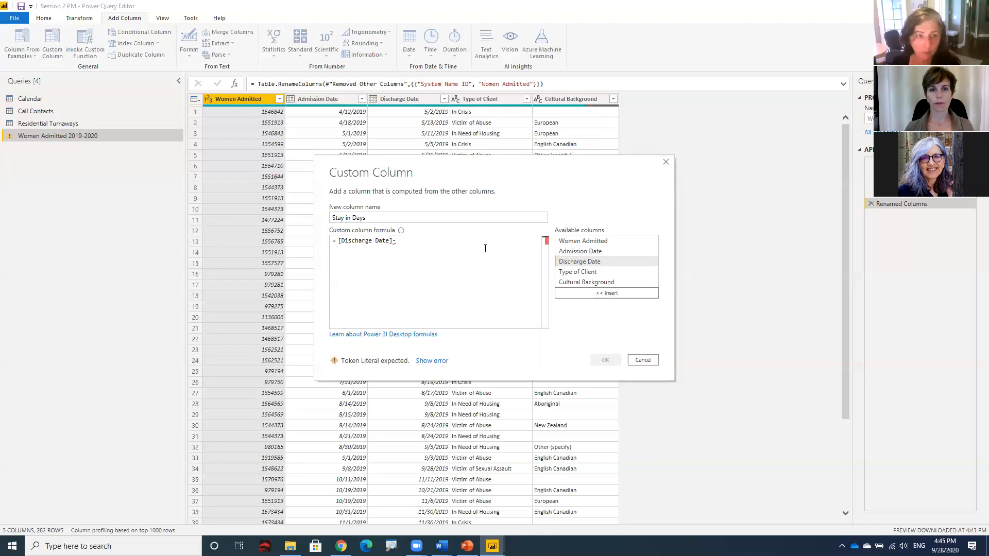
pyautogui.doubleClick(601, 252)
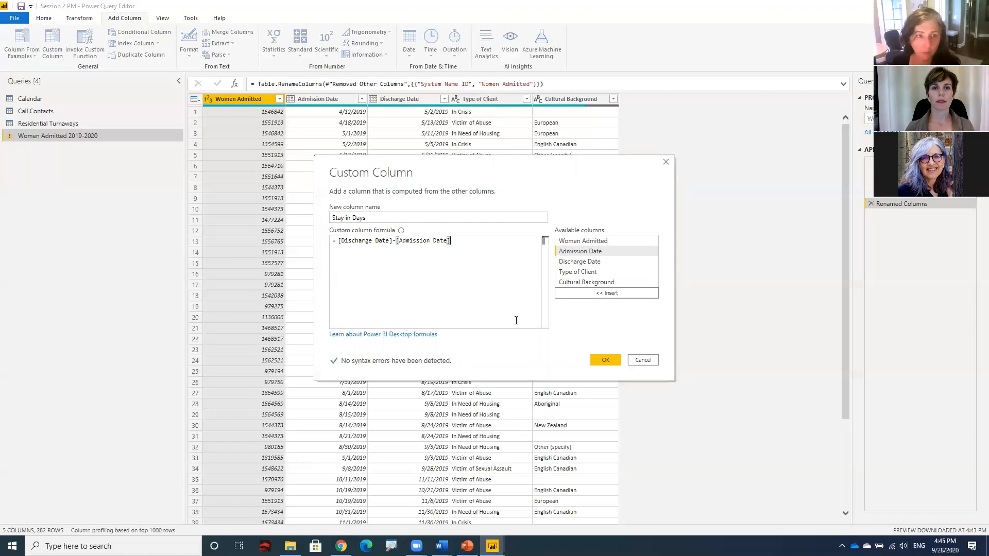
pyautogui.click(604, 361)
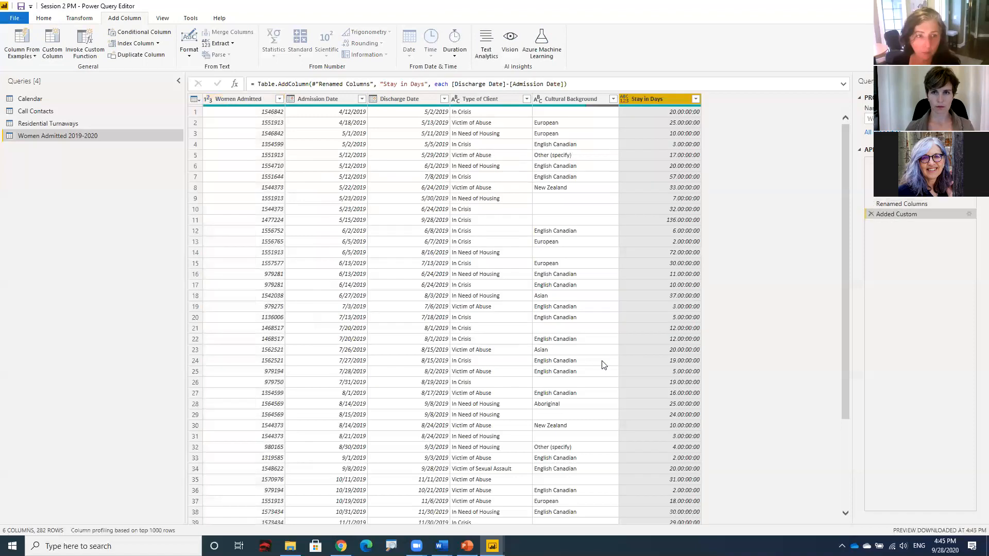
# Change the data type of the Stay in Days column to Whole Number
pyautogui.click(624, 100)
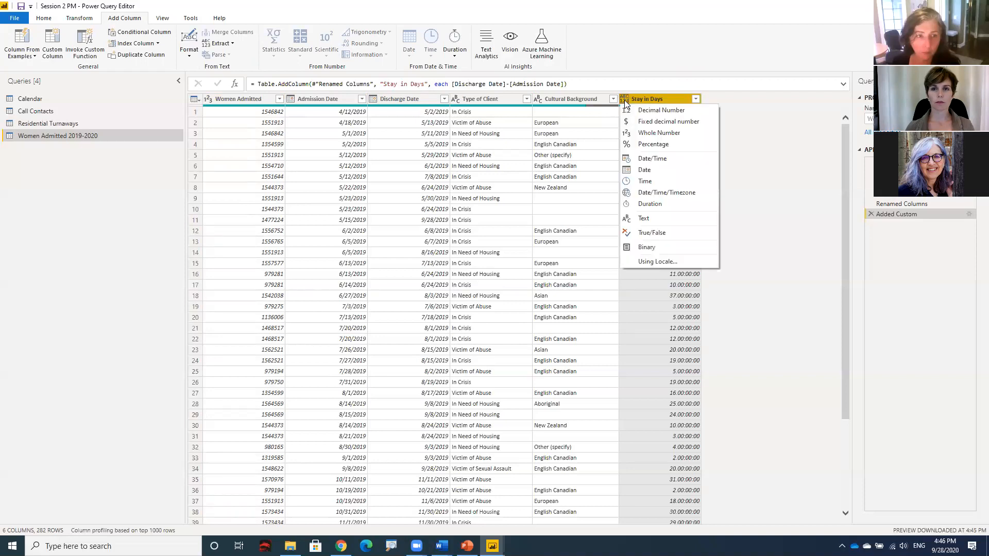
pyautogui.click(627, 133)
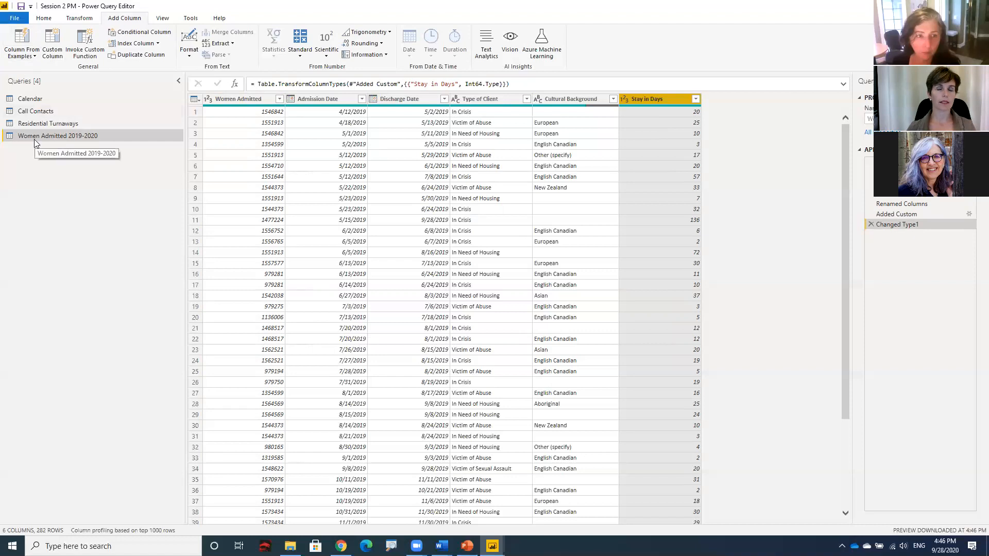
# Rename the Women Admitted 2019-2020 query to Women Admissions, and close the query editor with the changes applied
pyautogui.doubleClick(63, 136)
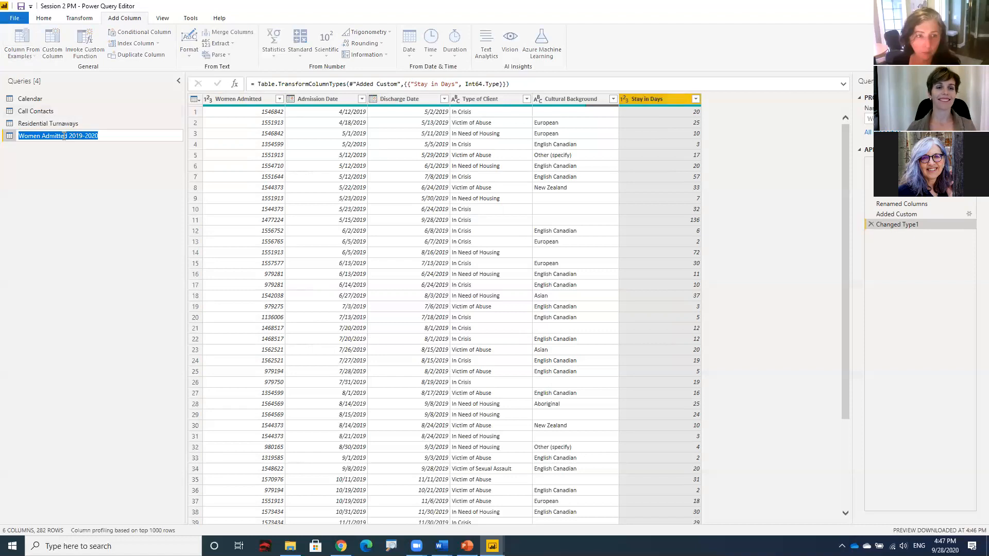
pyautogui.click(60, 135)
pyautogui.moveTo(59, 136); pyautogui.dragTo(159, 140)
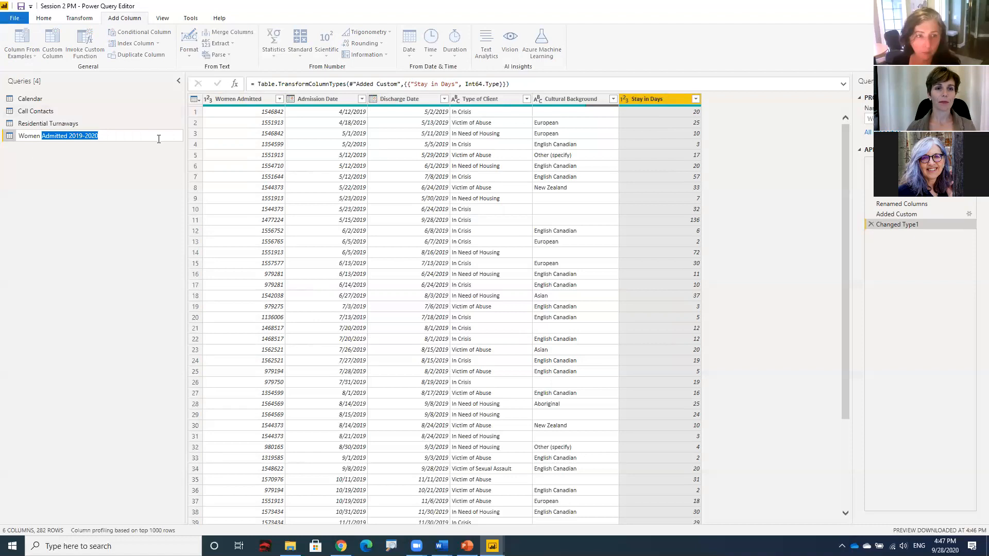
pyautogui.write('Admi')
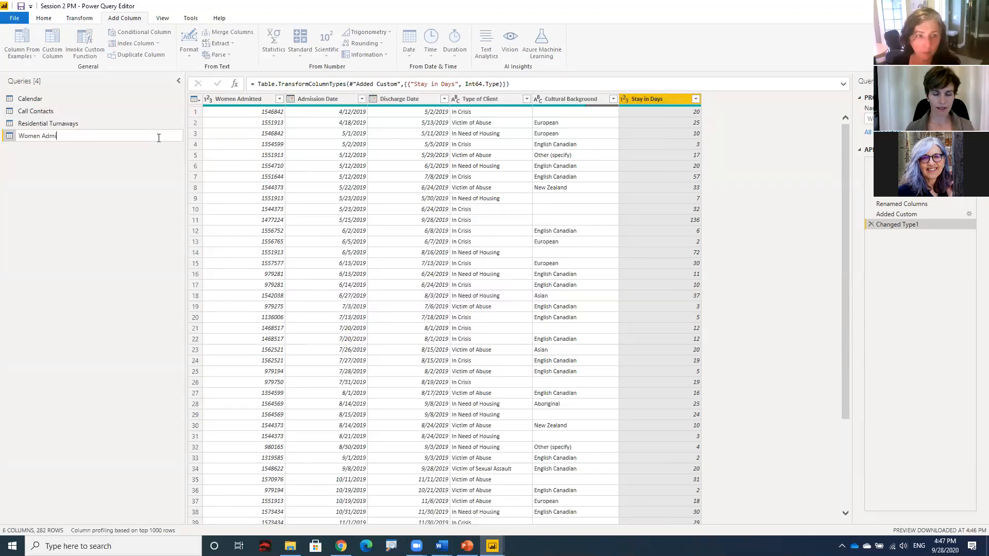
pyautogui.write('ssions')
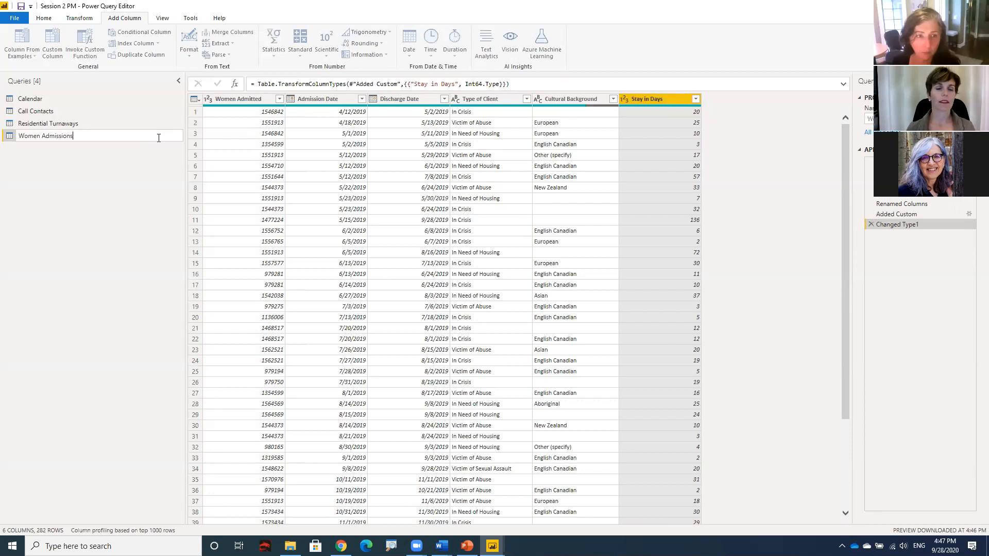
pyautogui.press('Return')
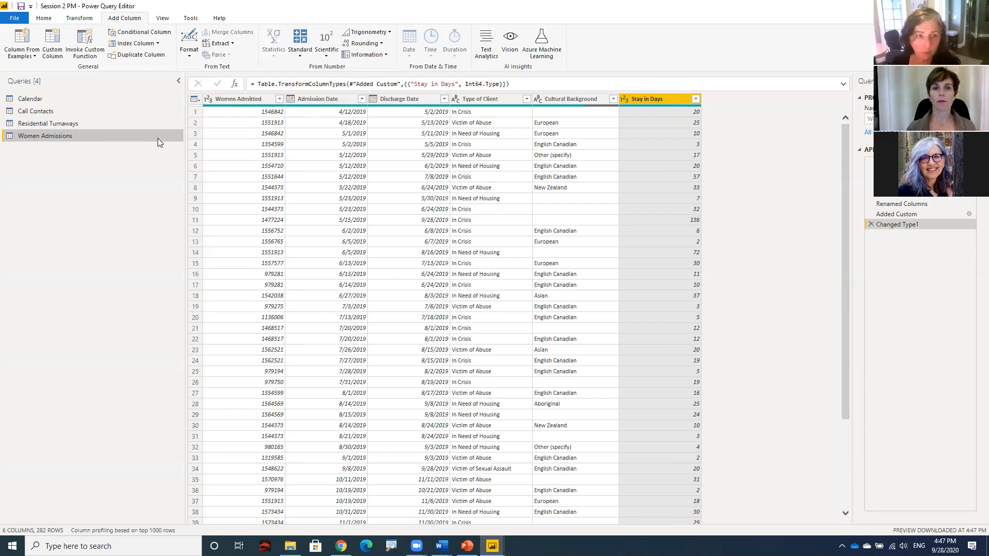
pyautogui.click(46, 19)
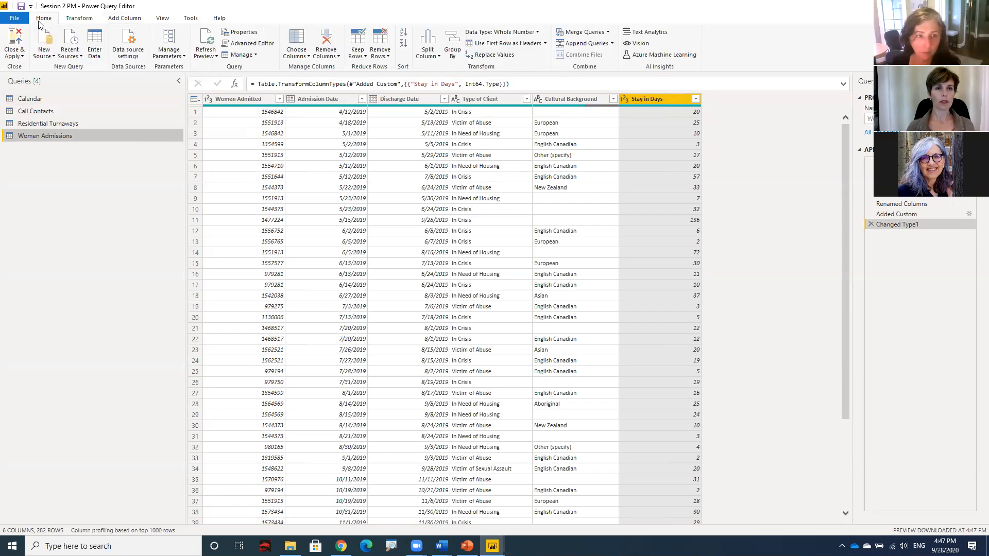
pyautogui.click(22, 41)
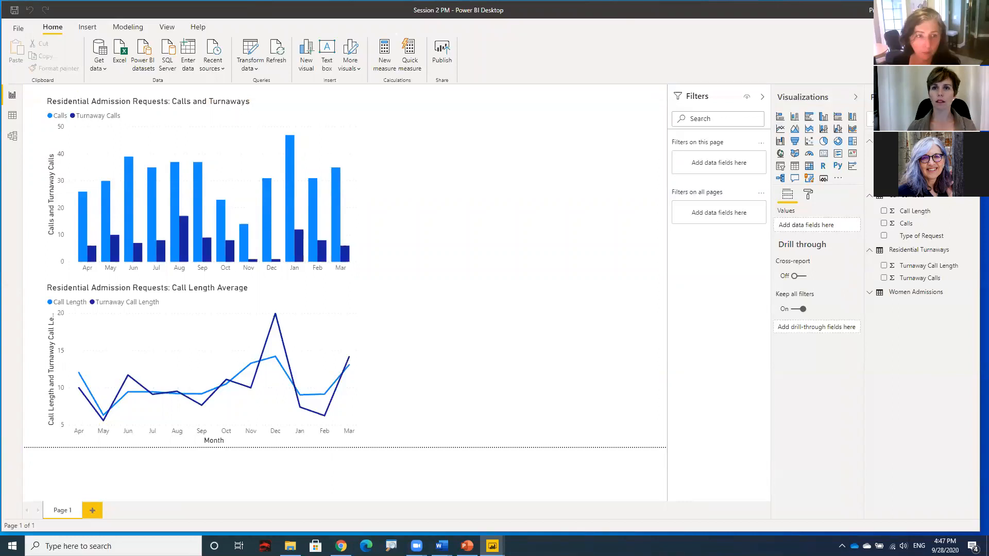
pyautogui.doubleClick(673, 18)
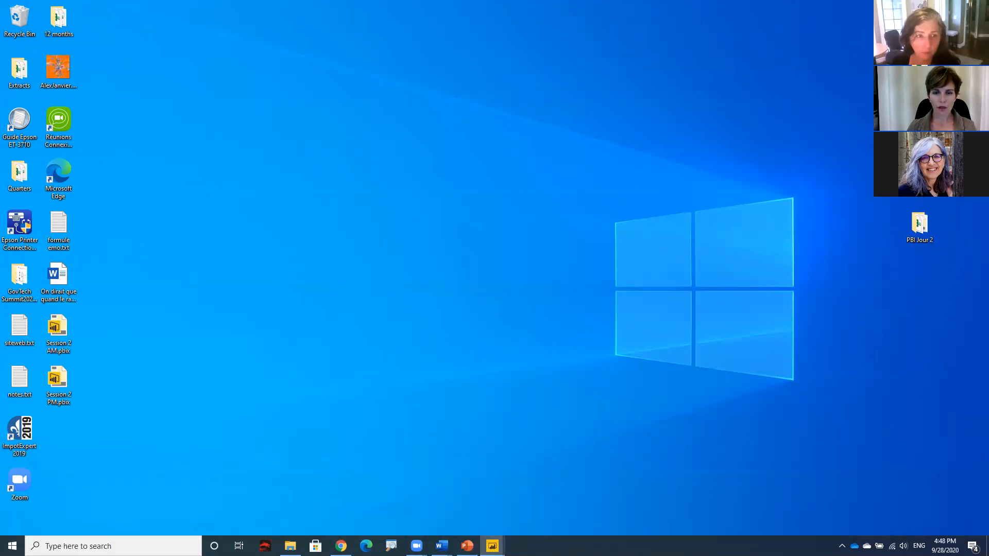
pyautogui.moveTo(492, 545)
pyautogui.click(606, 505)
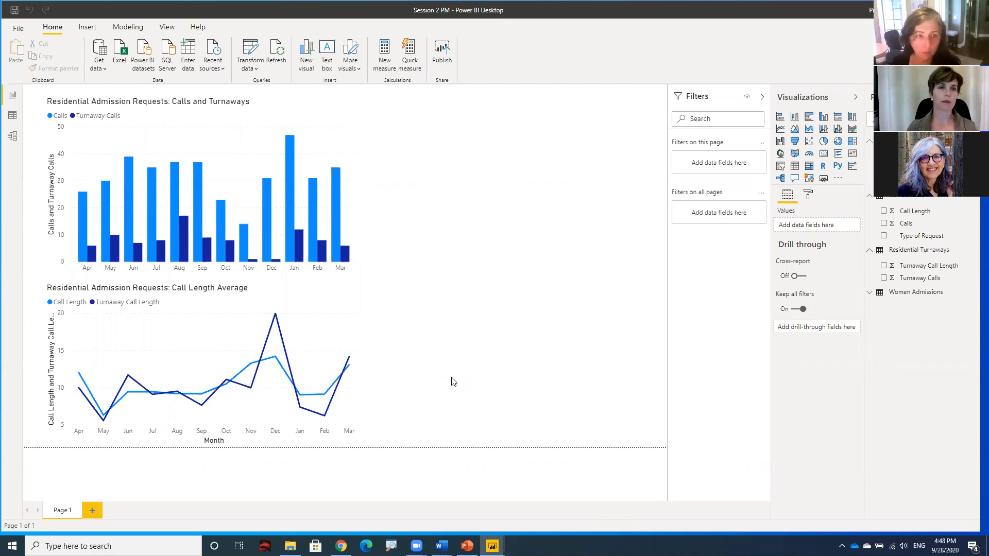
# Create a model relationship from Admission Date in the Women Admissions table to Date in the Calendar table
pyautogui.click(11, 136)
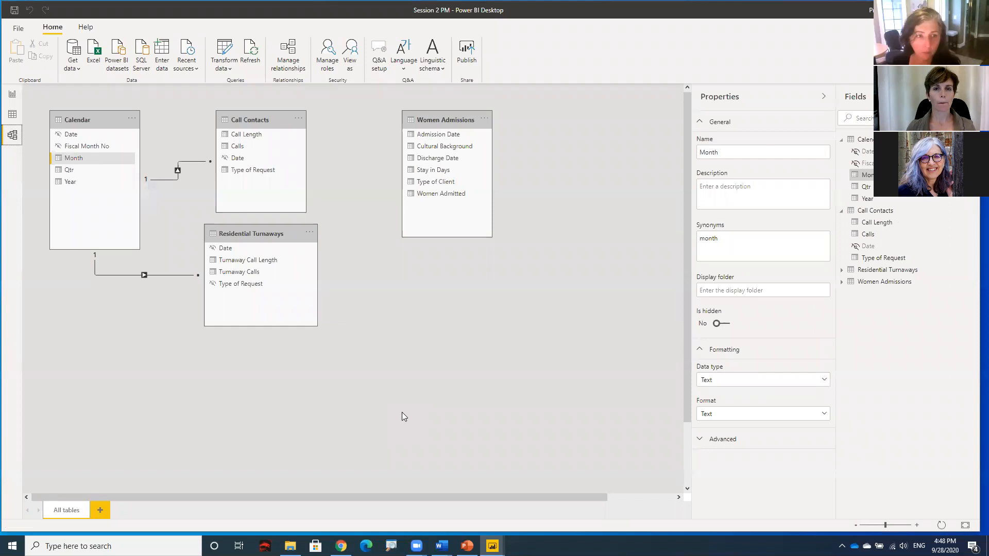
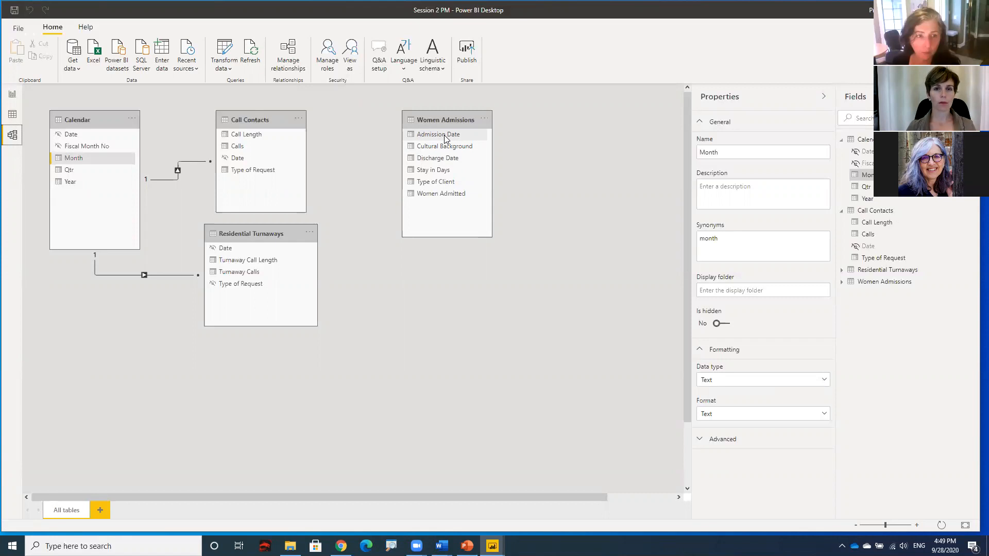
pyautogui.moveTo(445, 137); pyautogui.dragTo(92, 135)
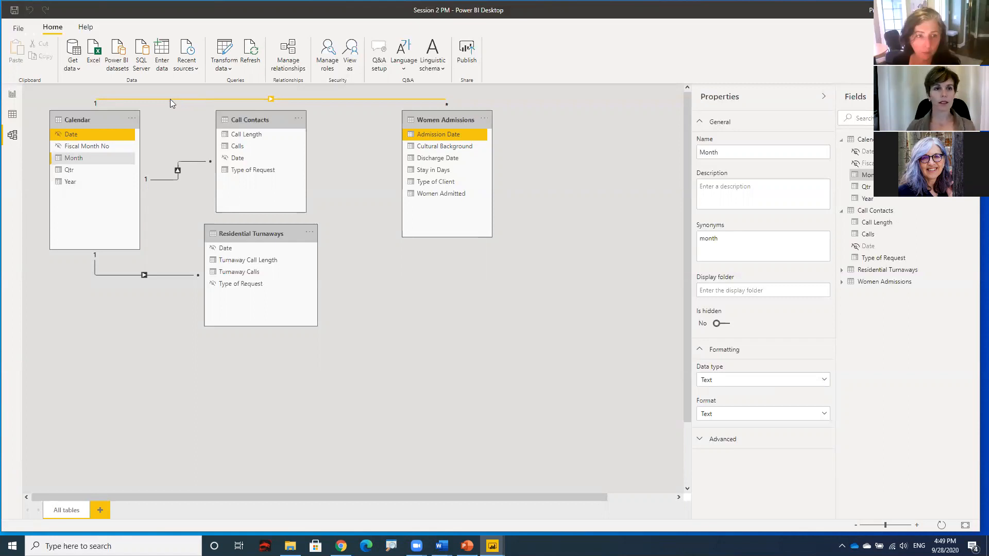
# Set the default summarization of the Women Admitted column in the Women Admissions table to Count
pyautogui.click(12, 114)
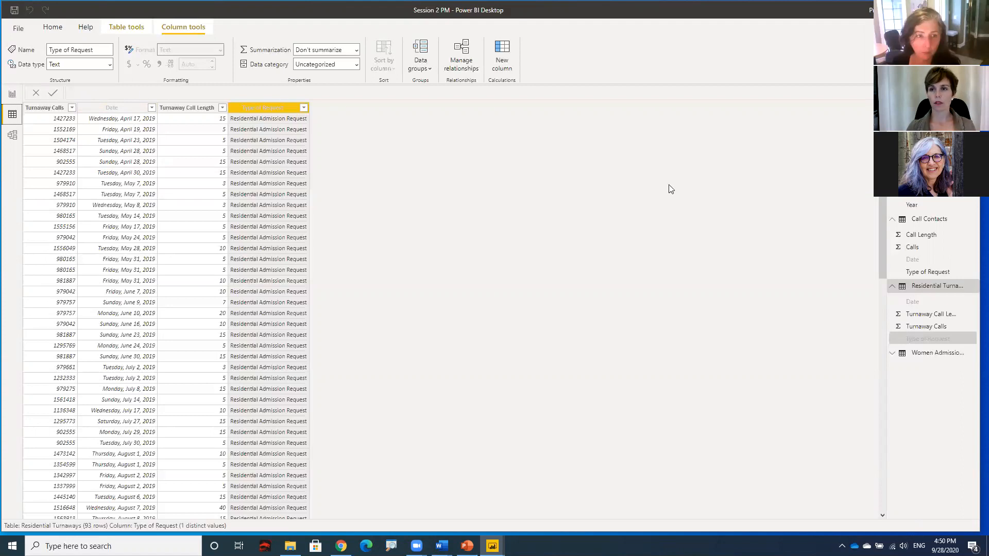
pyautogui.click(943, 360)
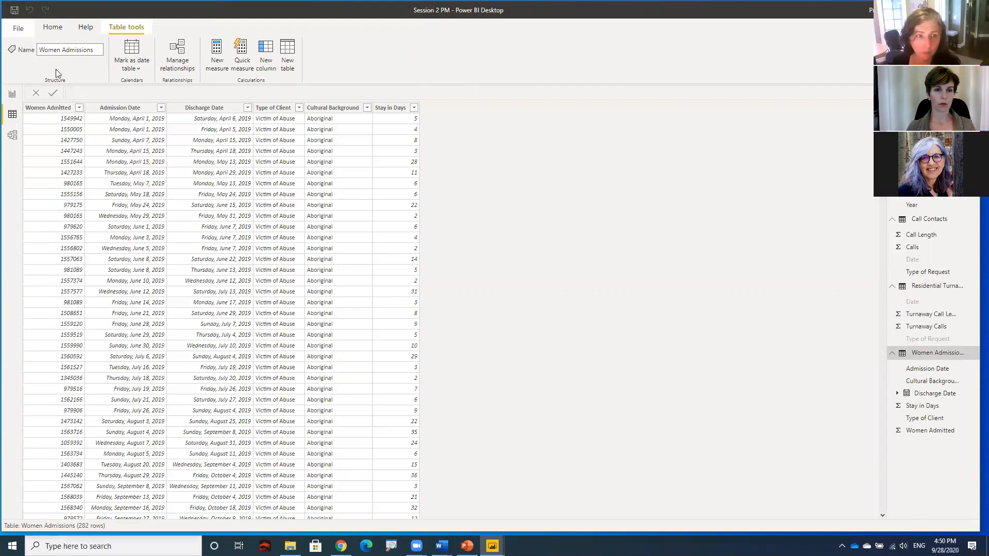
pyautogui.click(56, 109)
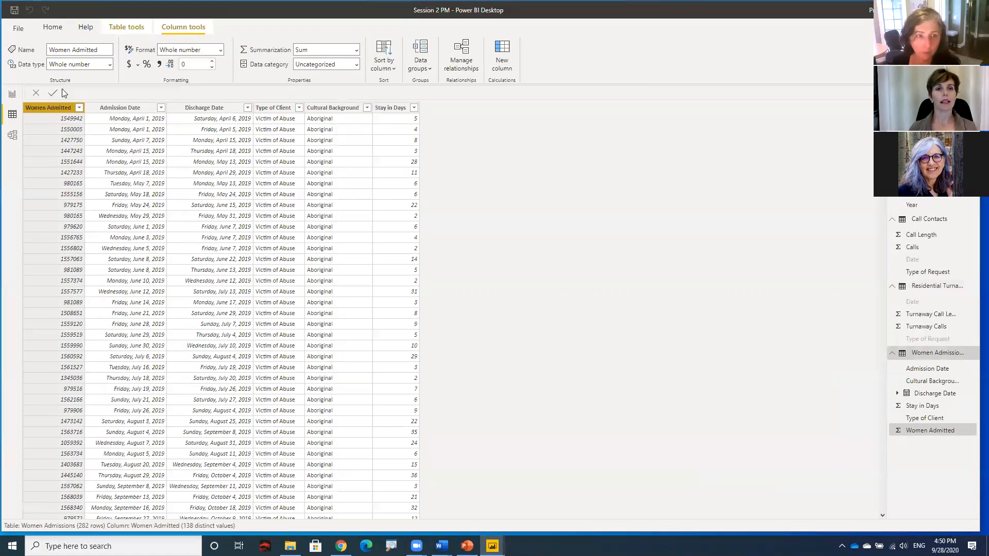
pyautogui.click(357, 49)
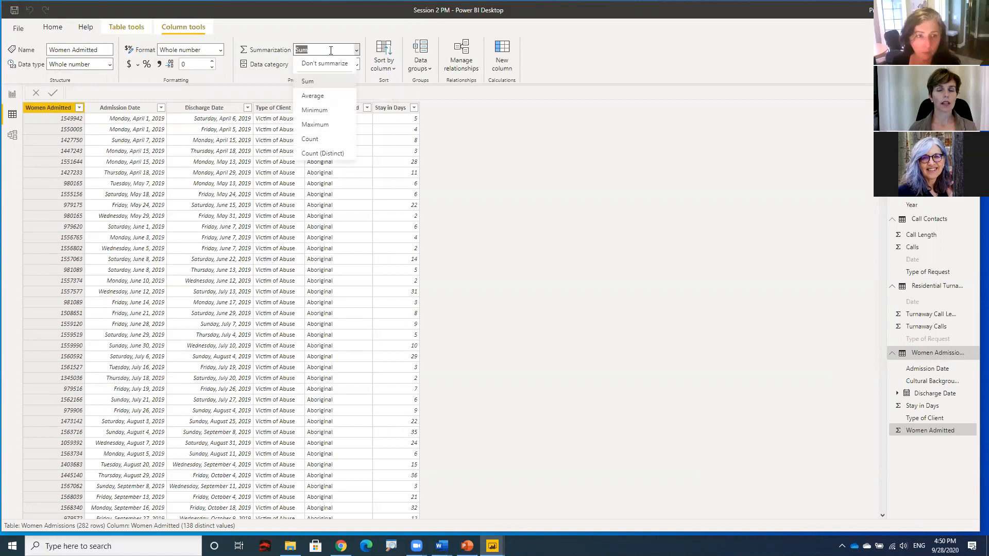
pyautogui.click(327, 143)
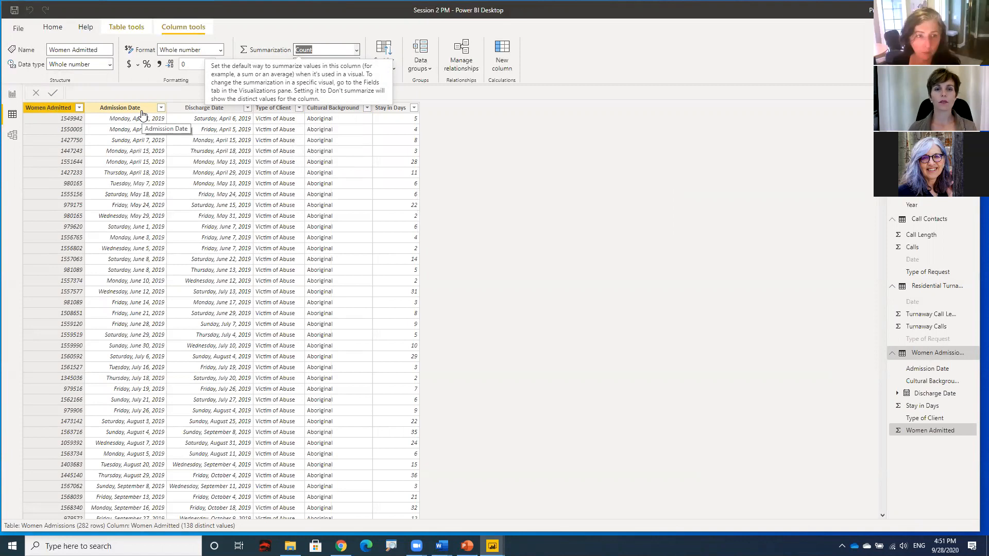
# Hide the Admission Date and Discharge Date columns of the Women Admissions table in report view
pyautogui.click(143, 114)
pyautogui.rightClick(142, 113)
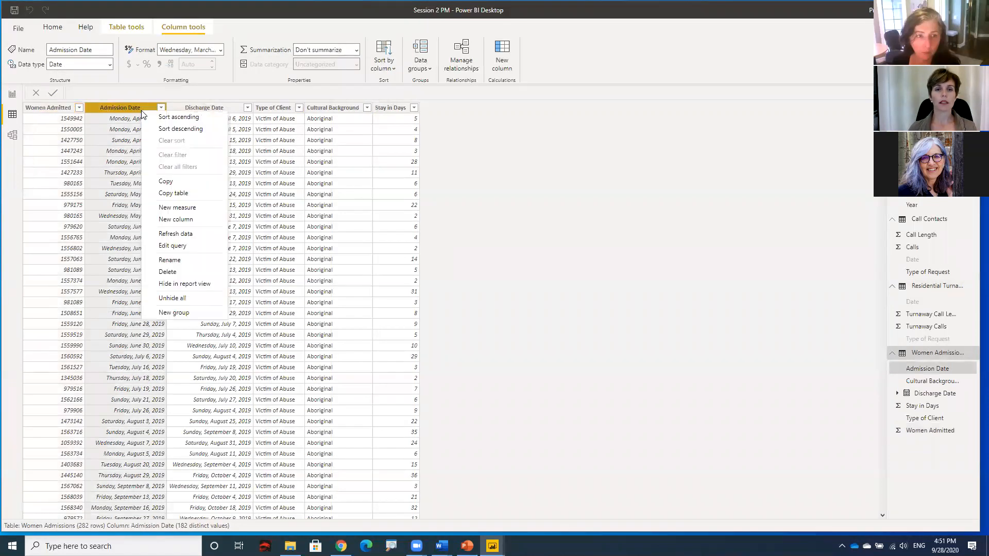
pyautogui.click(185, 284)
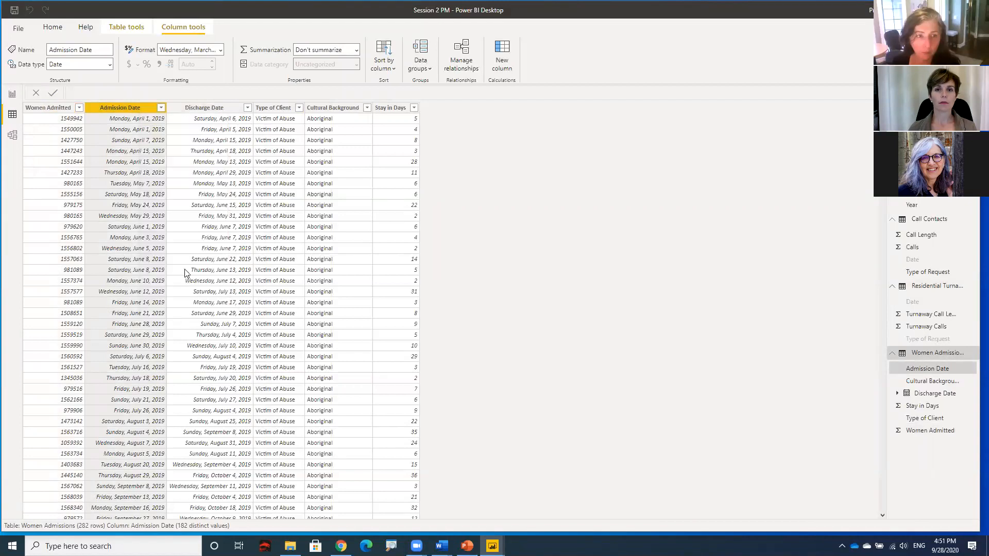
pyautogui.rightClick(208, 109)
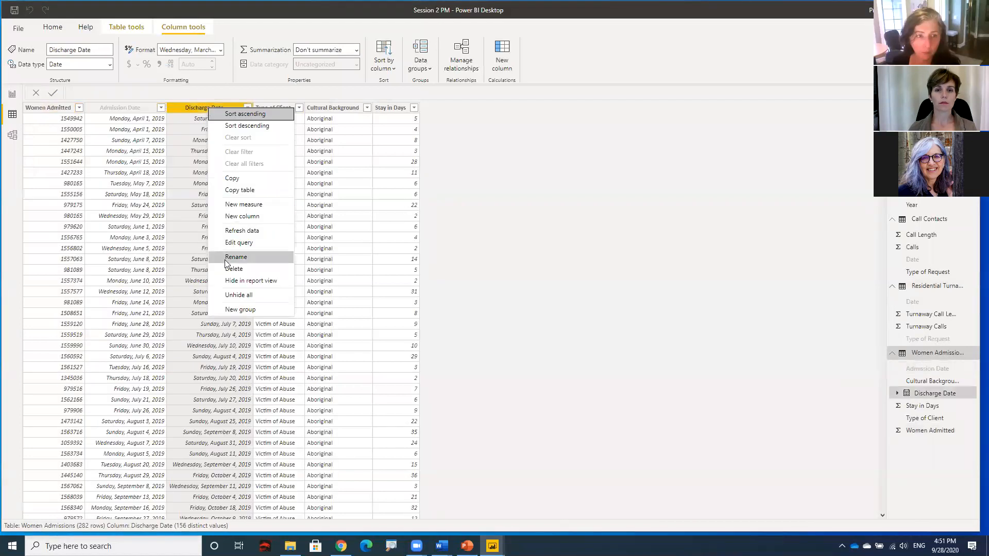
pyautogui.click(232, 281)
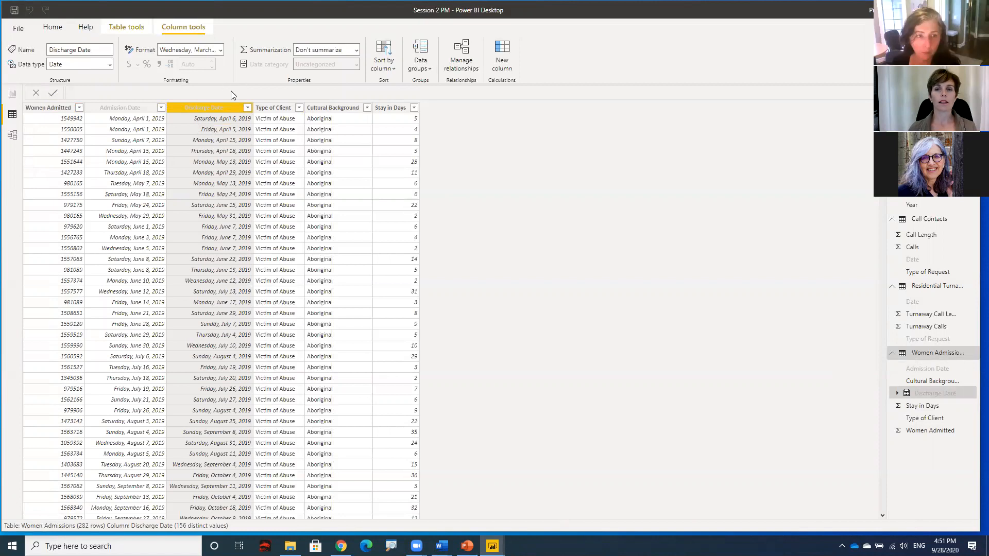
# Set the default summarization of the Stay in Days column to Average
pyautogui.click(404, 111)
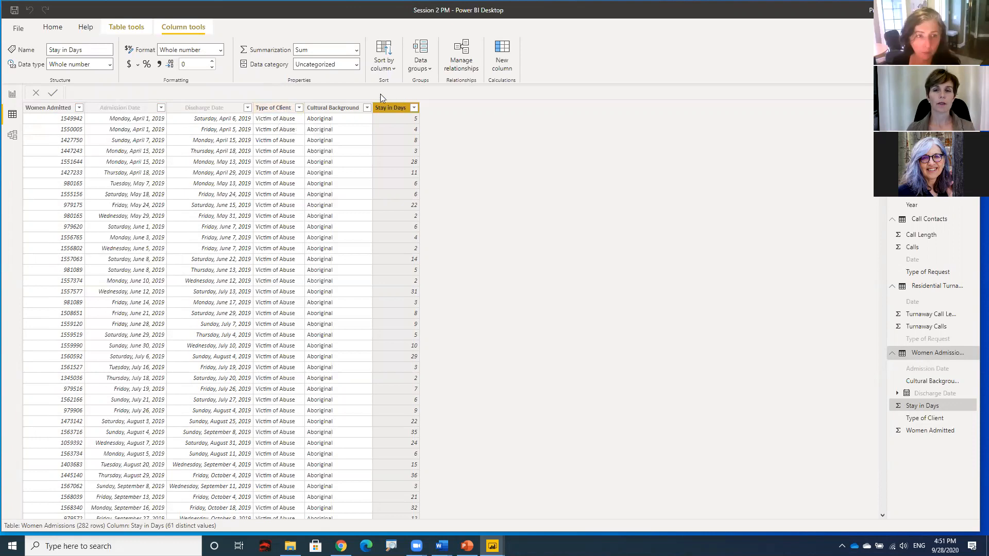
pyautogui.click(355, 50)
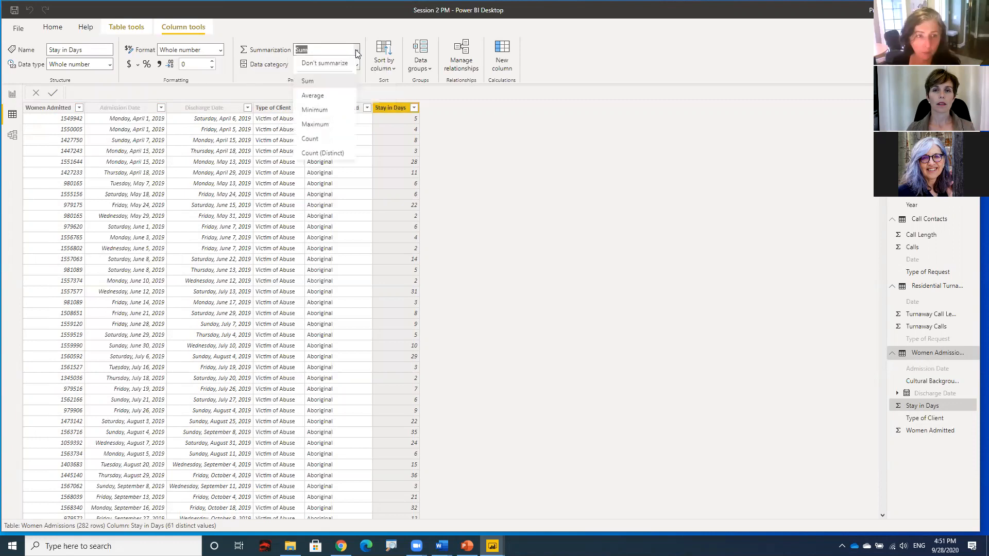
pyautogui.click(330, 96)
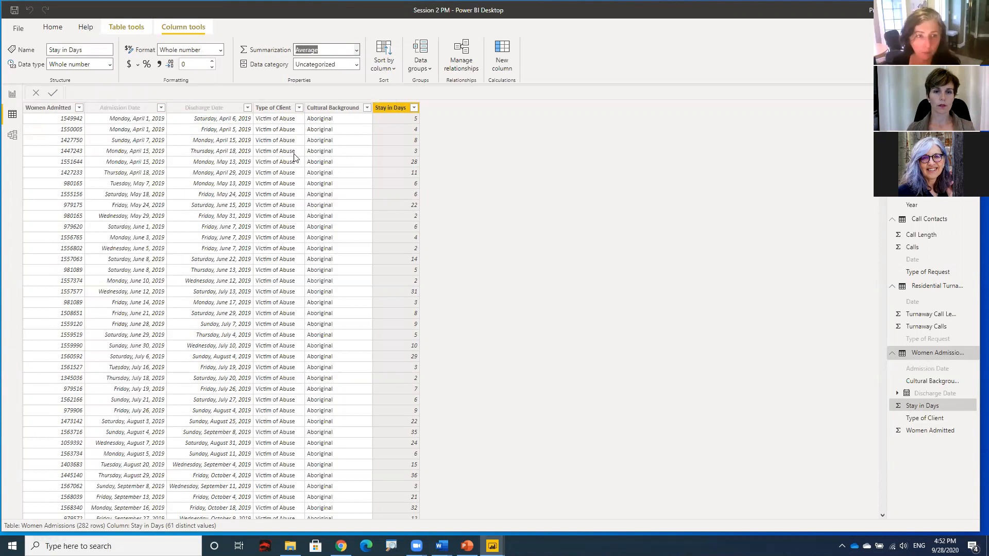
# Add an empty stacked bar chart to the report page and list only the Women Admissions fields, collapsing the other tables
pyautogui.click(11, 100)
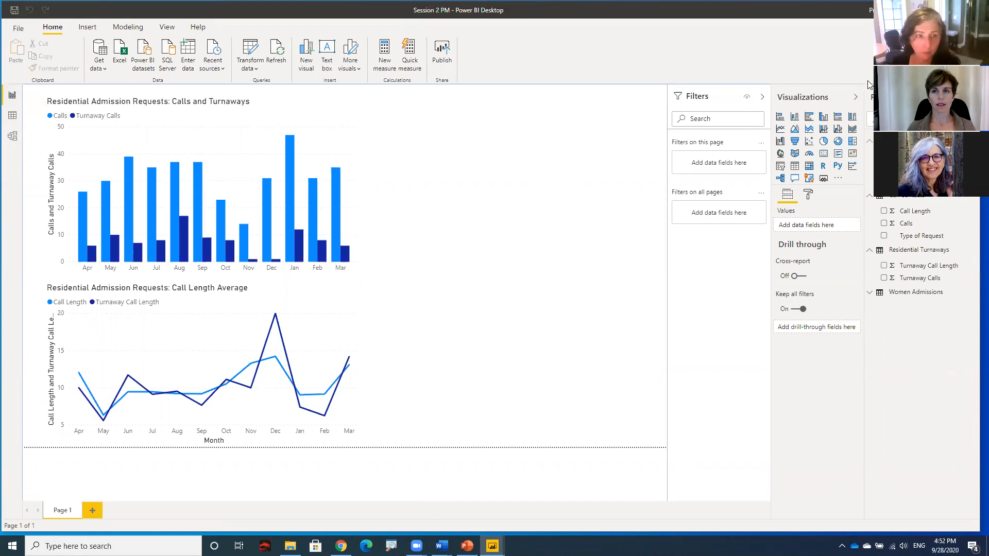
pyautogui.click(781, 118)
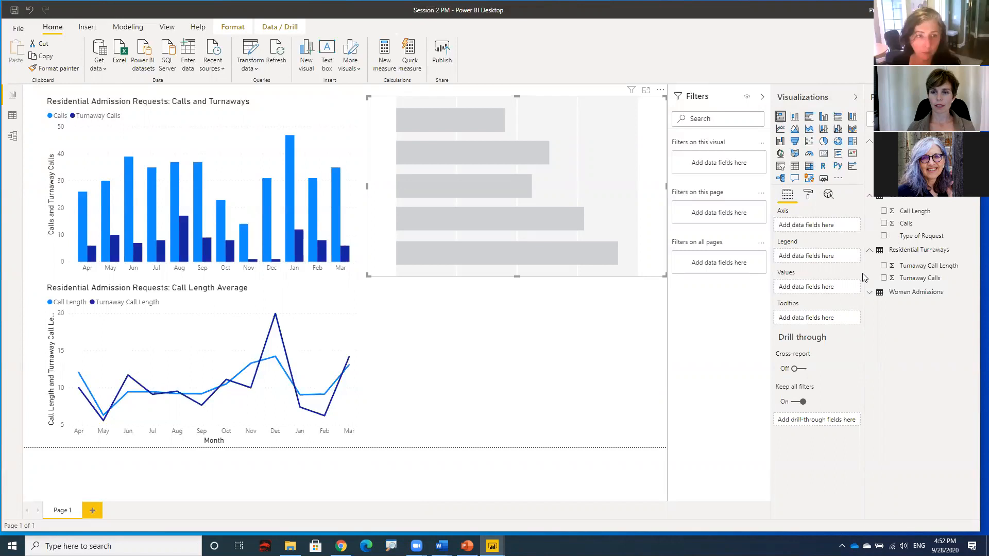
pyautogui.click(869, 147)
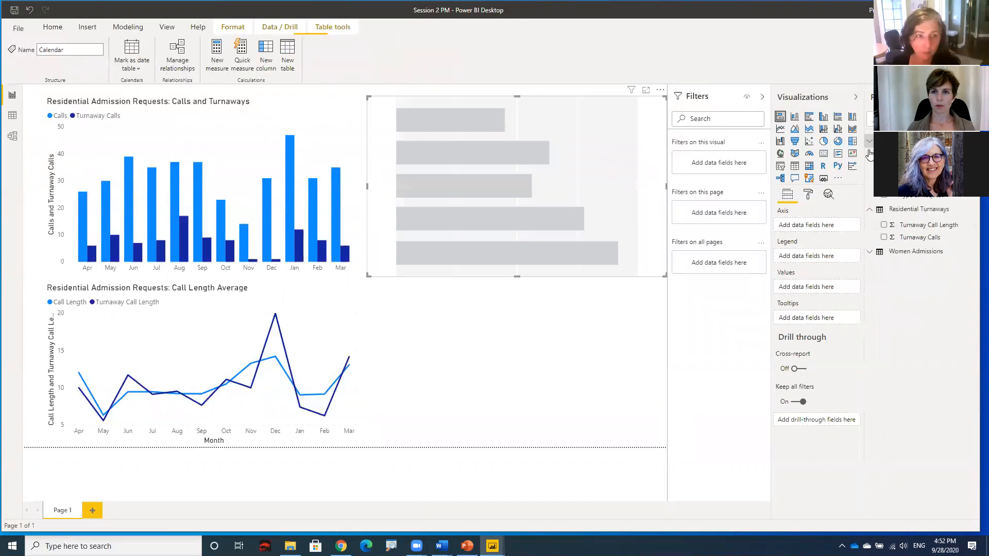
pyautogui.click(870, 155)
pyautogui.click(870, 169)
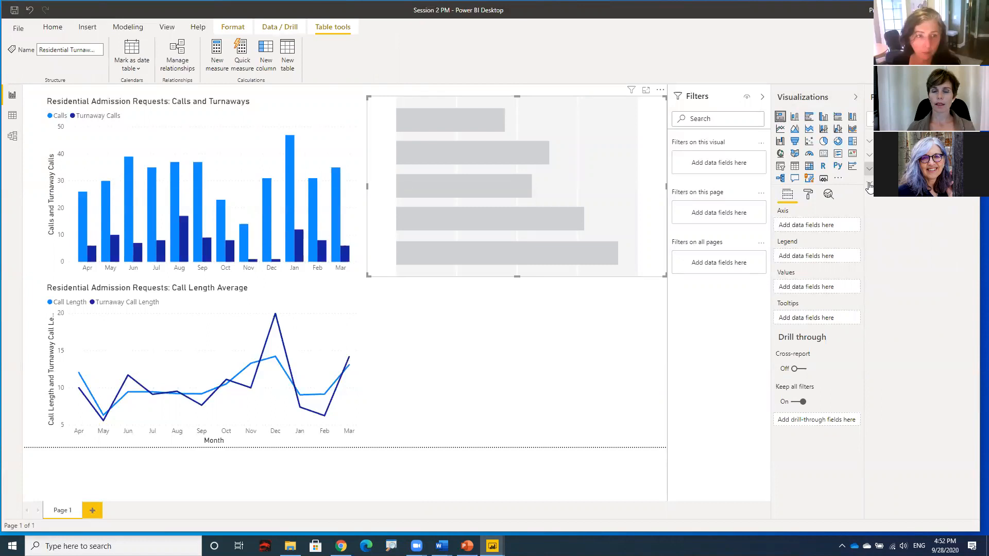
pyautogui.click(870, 186)
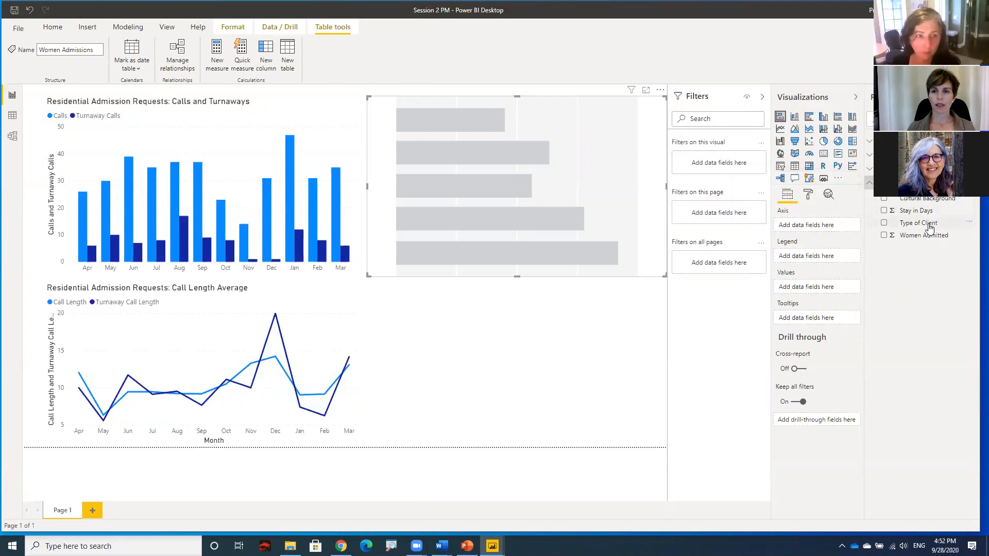
# Assign Type of Client to the bar chart's axis, Stay in Days to its values and Women Admitted to its tooltips, and collapse the filters
pyautogui.moveTo(916, 225); pyautogui.dragTo(804, 226)
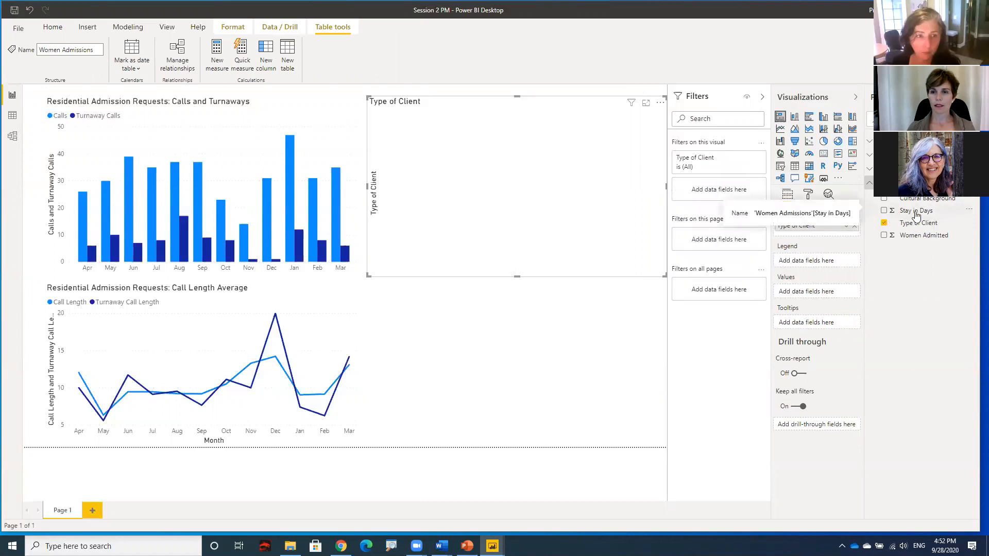
pyautogui.moveTo(916, 212); pyautogui.dragTo(820, 292)
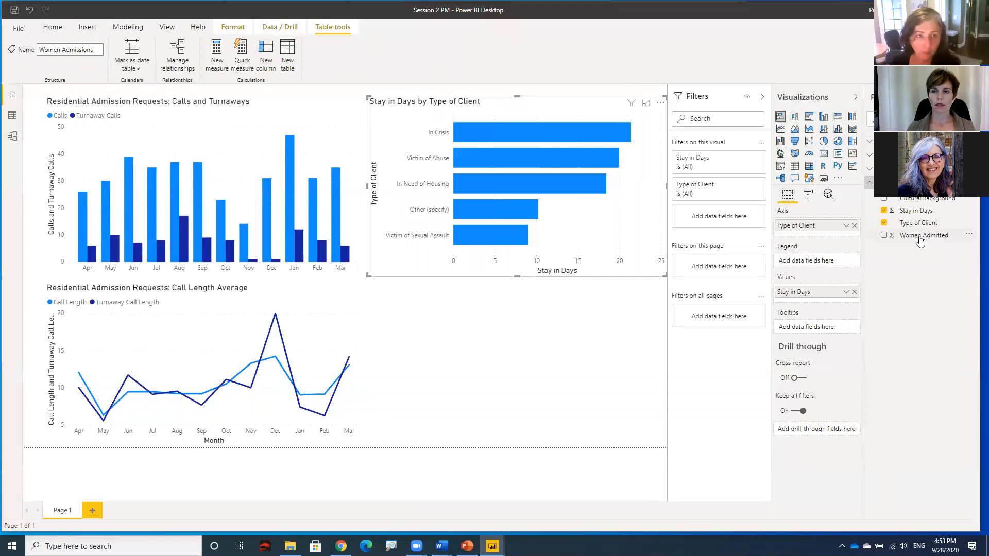
pyautogui.moveTo(917, 245); pyautogui.dragTo(833, 328)
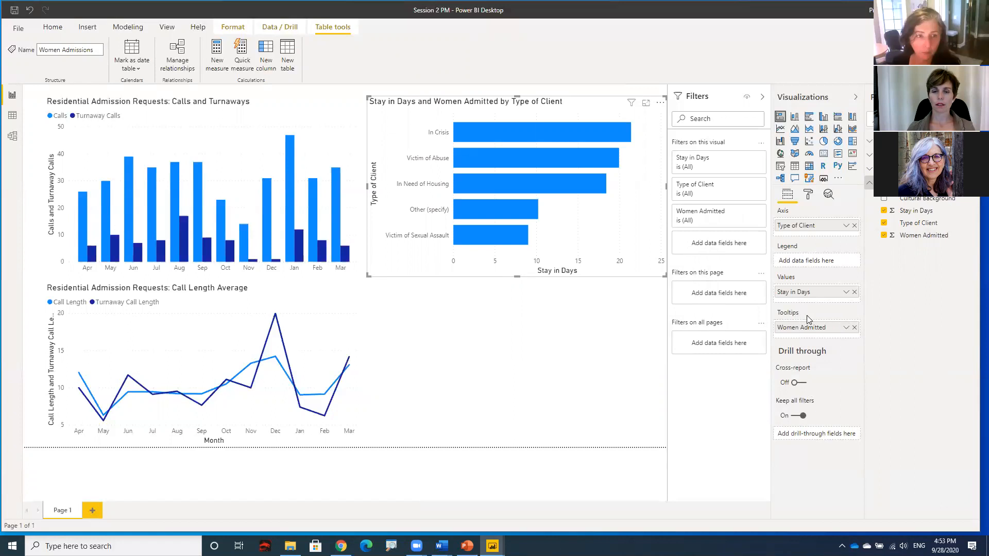
pyautogui.click(762, 100)
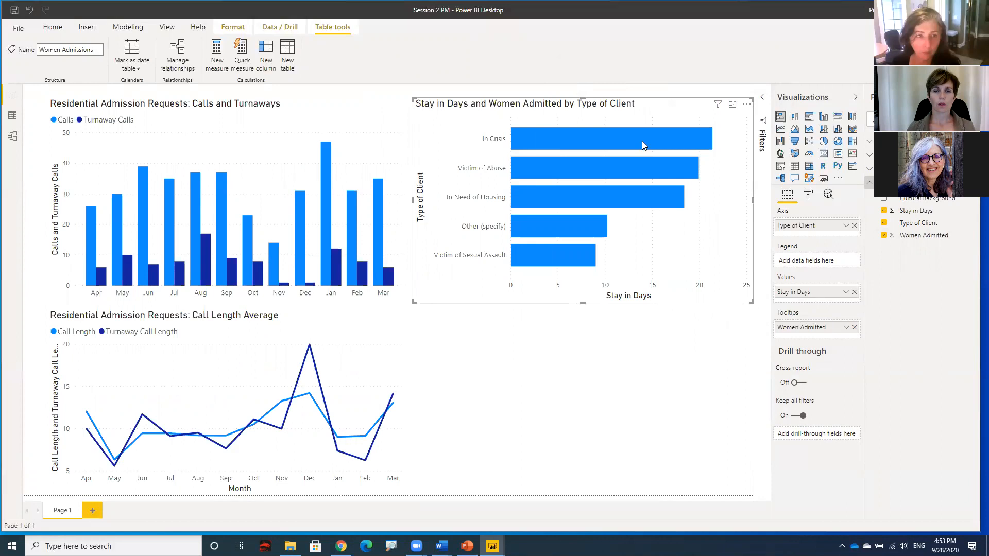
# Sort the stay-in-days bar chart by Women Admitted and check the details of its longest and shortest admission categories
pyautogui.moveTo(643, 142)
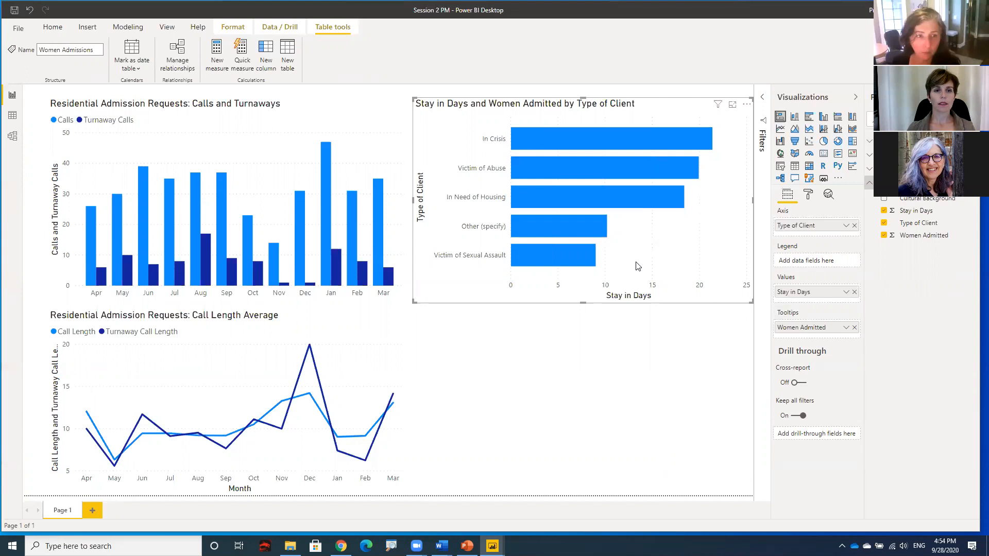
pyautogui.click(746, 107)
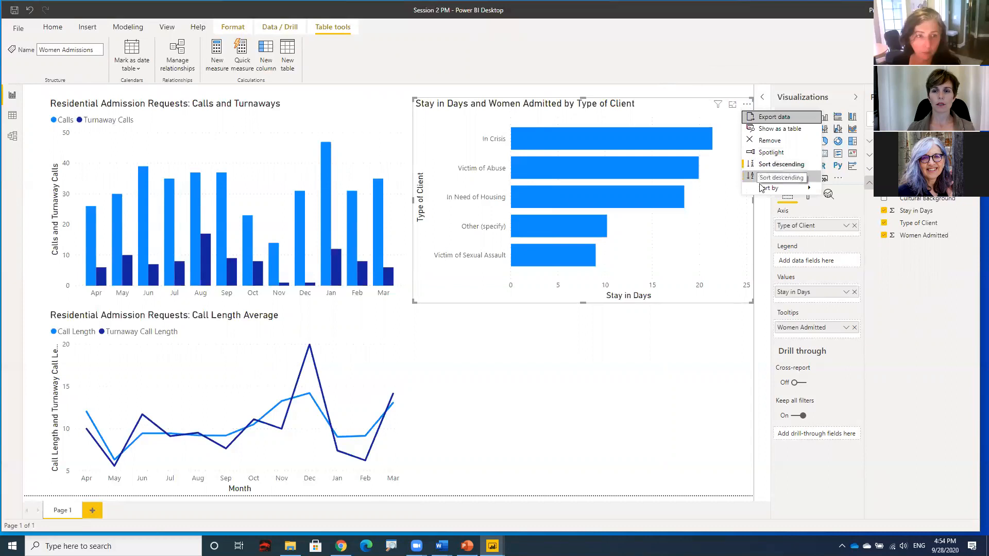
pyautogui.moveTo(762, 188)
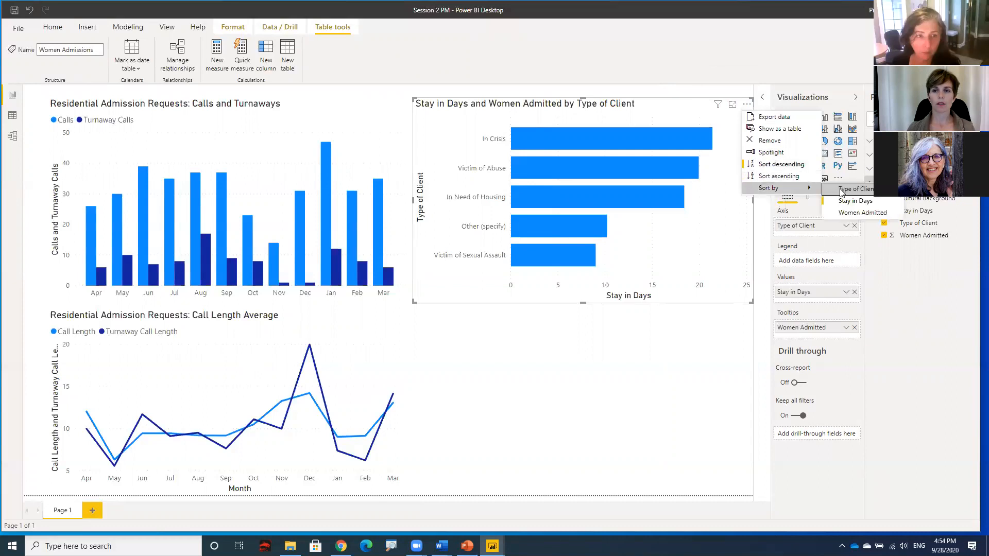
pyautogui.click(850, 213)
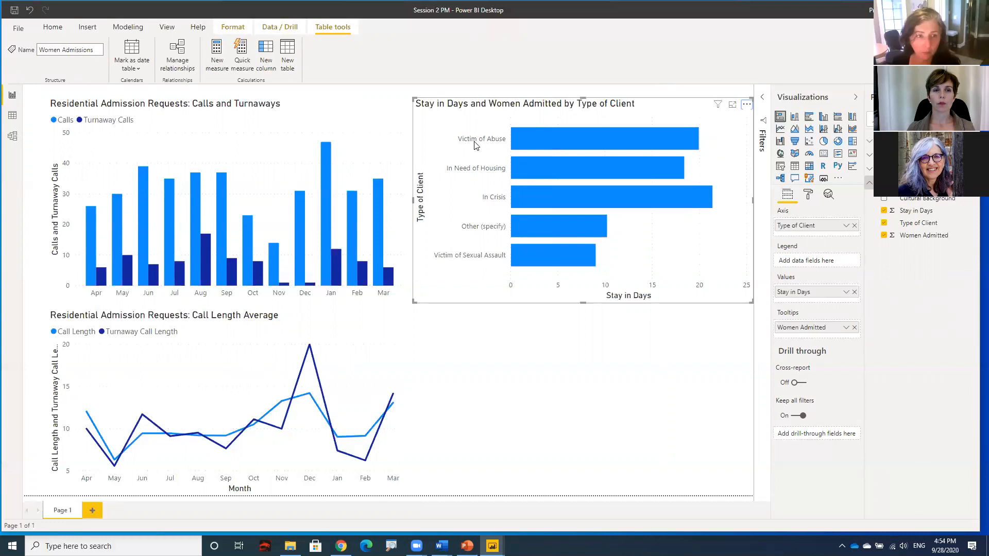
pyautogui.moveTo(539, 137)
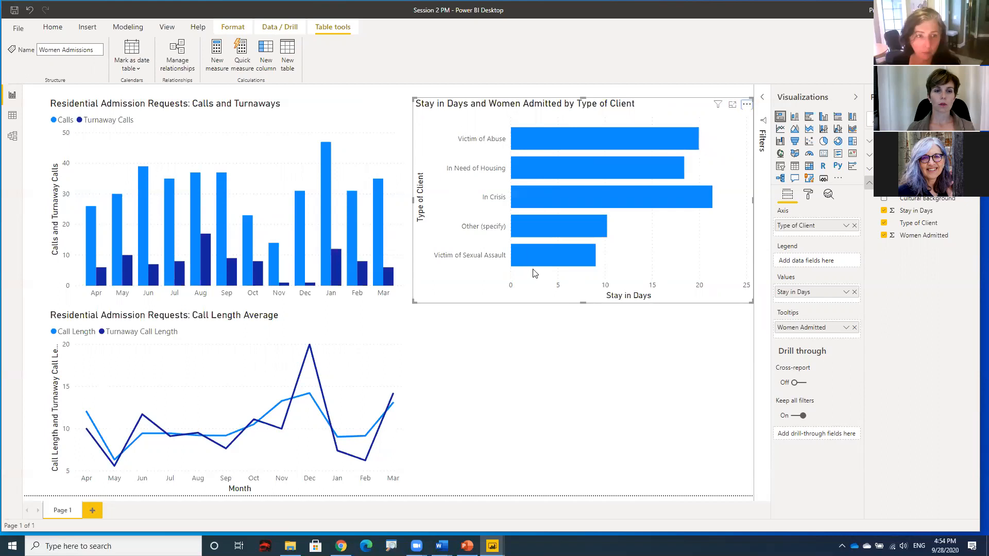
pyautogui.moveTo(537, 263)
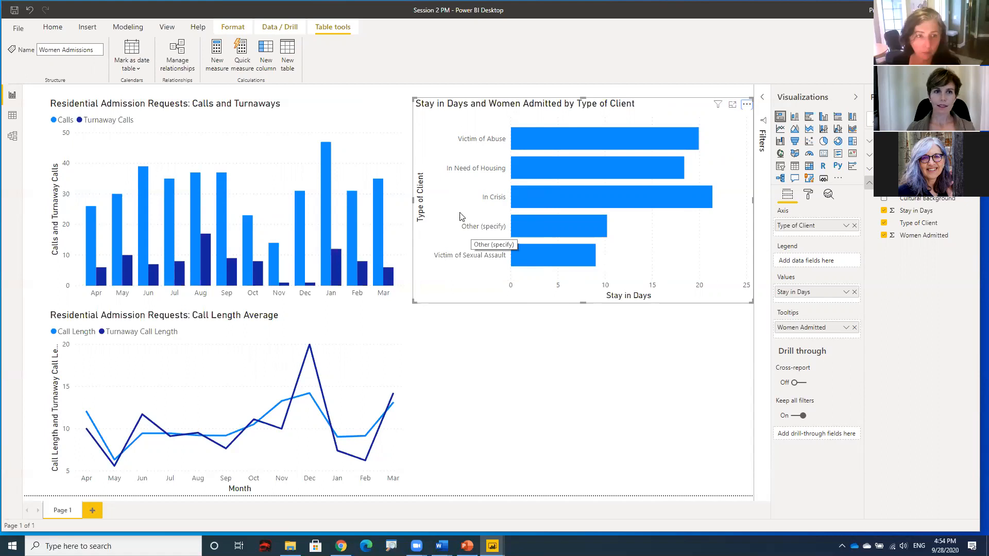
# Add a line and stacked column chart in the empty area of the page with the Calendar table's Month on its shared axis
pyautogui.click(411, 158)
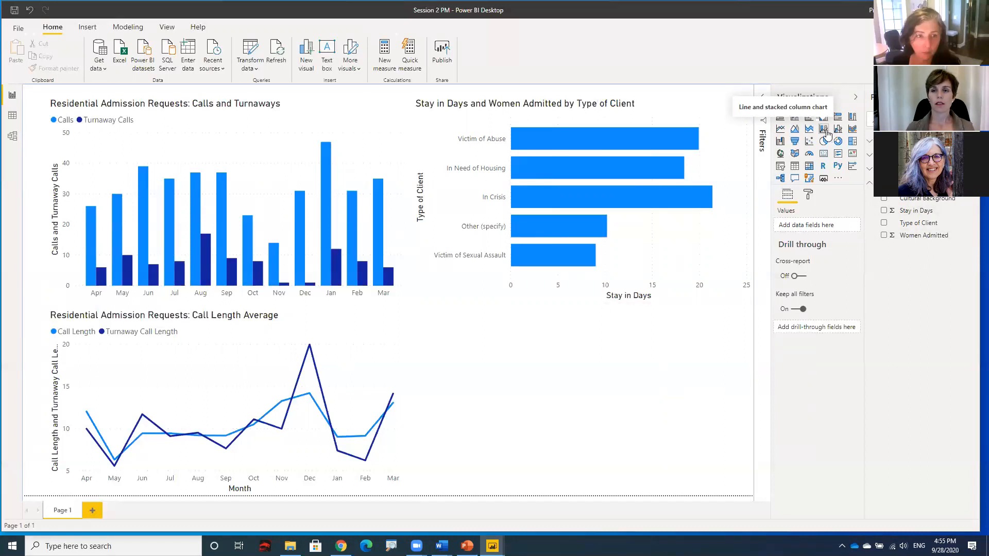
pyautogui.click(824, 130)
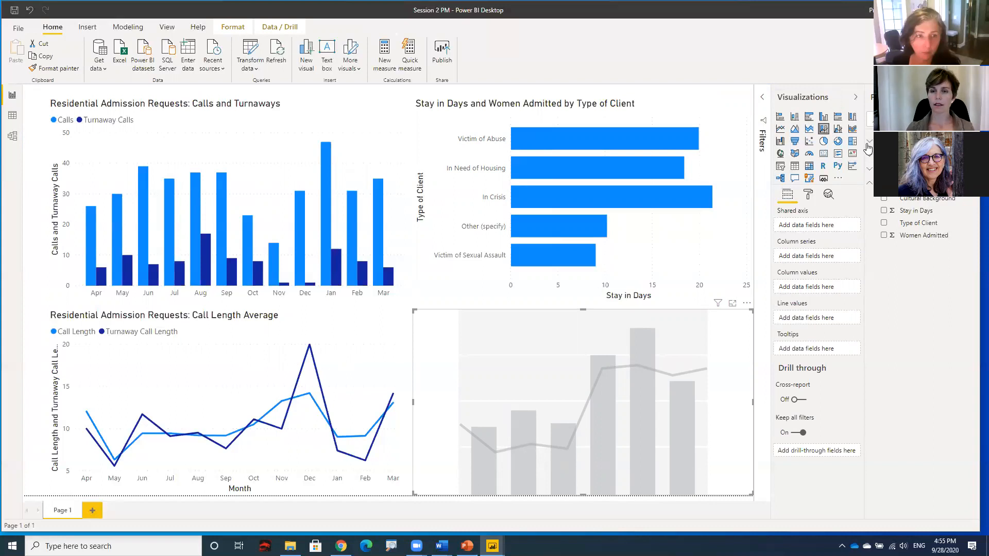
pyautogui.click(869, 147)
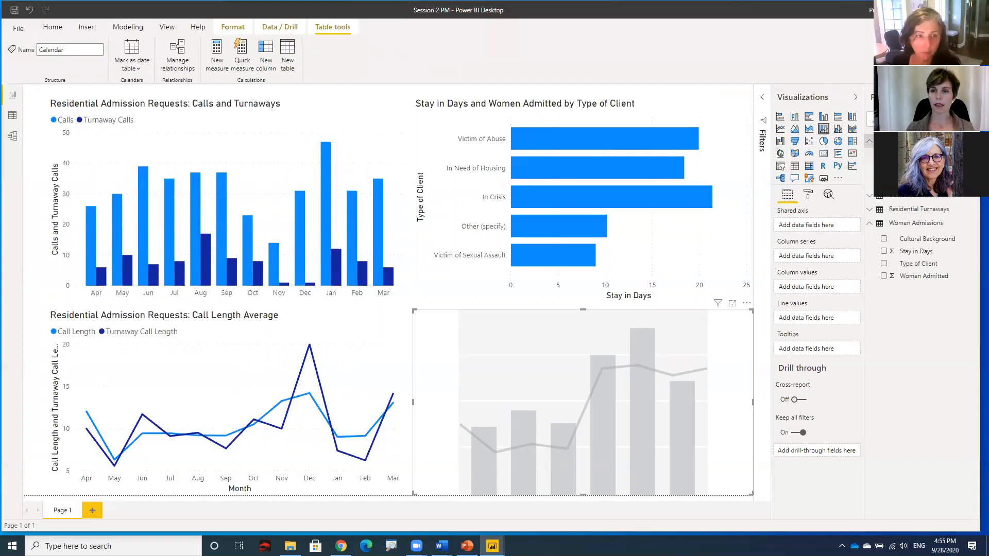
pyautogui.click(883, 169)
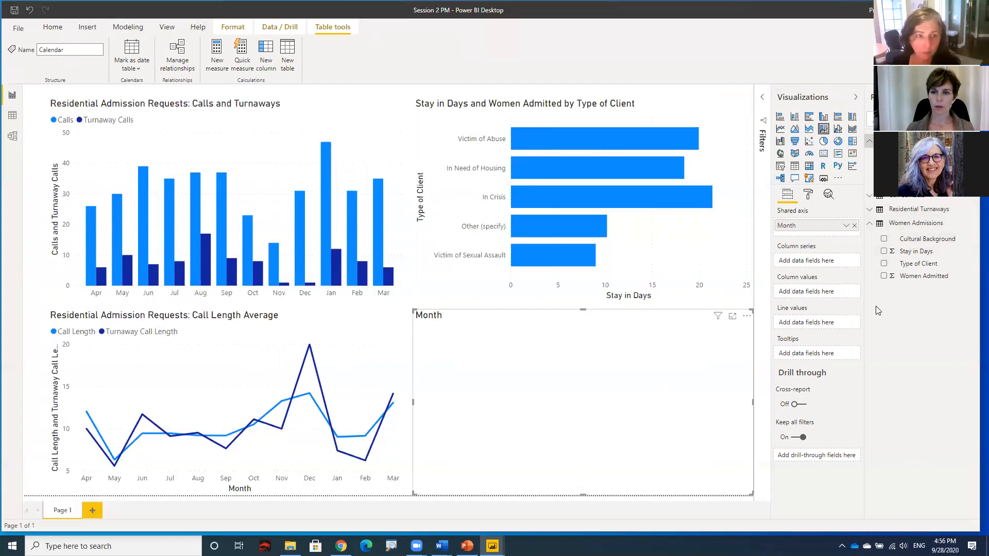
# Assign Women Admitted to the combo chart's column values and Turnaway Calls from Residential Turnaways to its line values, and inspect the monthly figures
pyautogui.moveTo(901, 278); pyautogui.dragTo(817, 295)
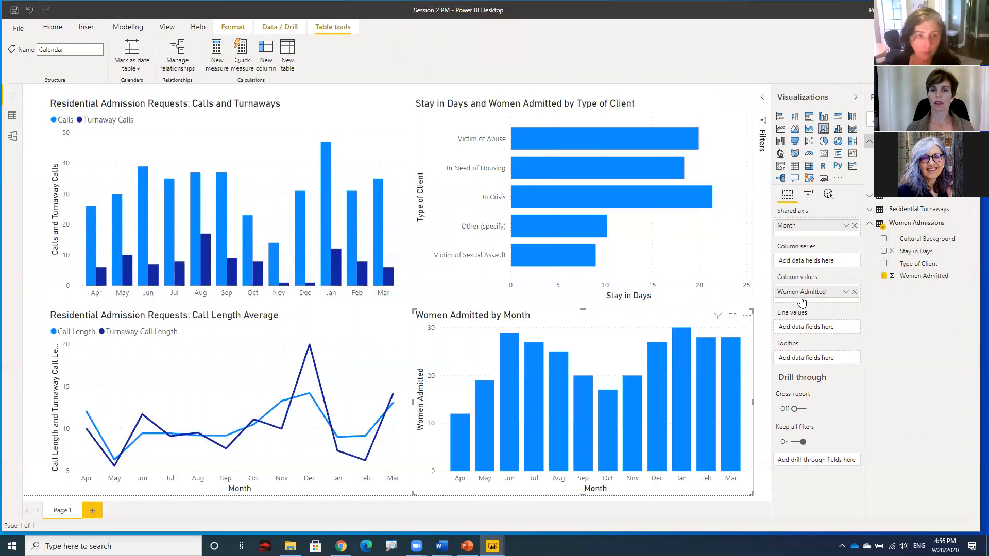
pyautogui.click(870, 211)
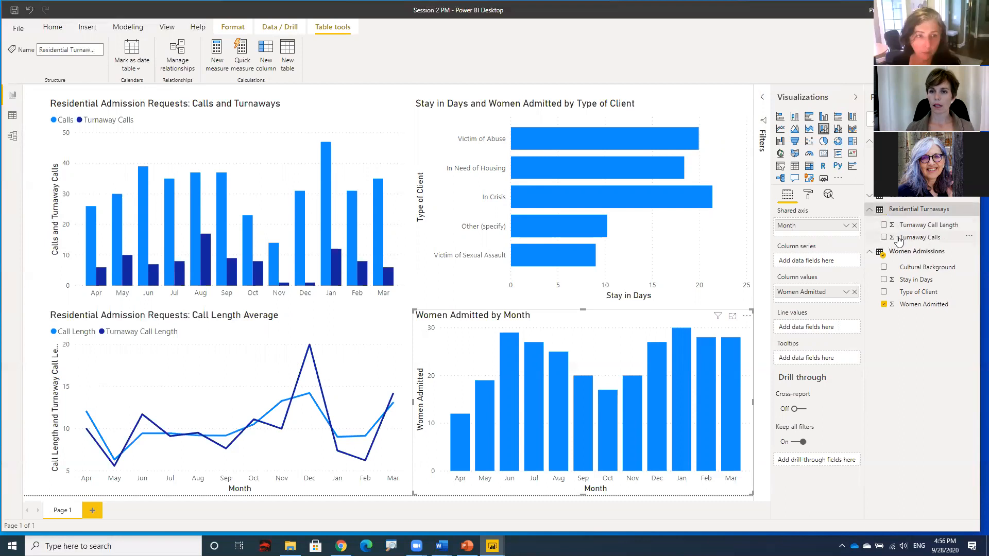
pyautogui.moveTo(899, 241); pyautogui.dragTo(814, 332)
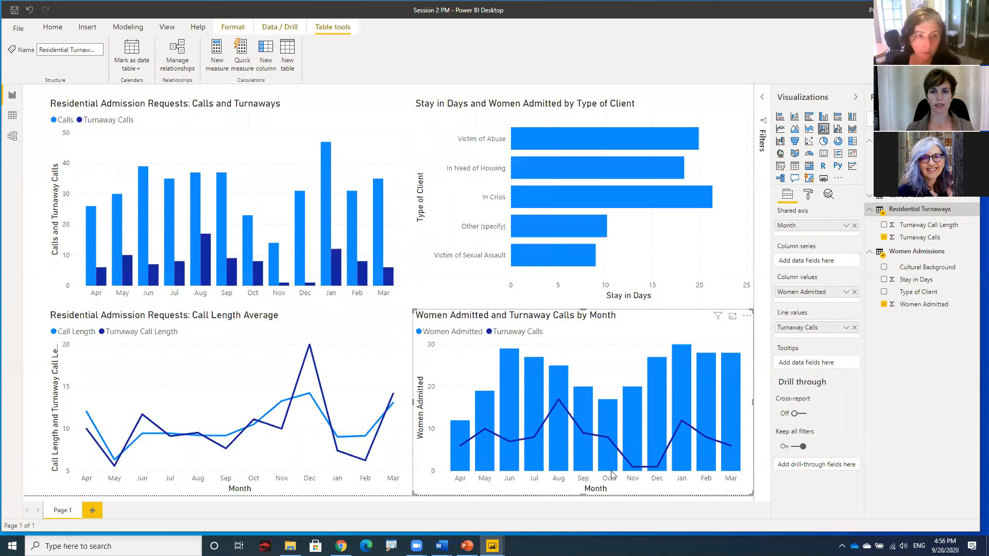
pyautogui.moveTo(505, 395)
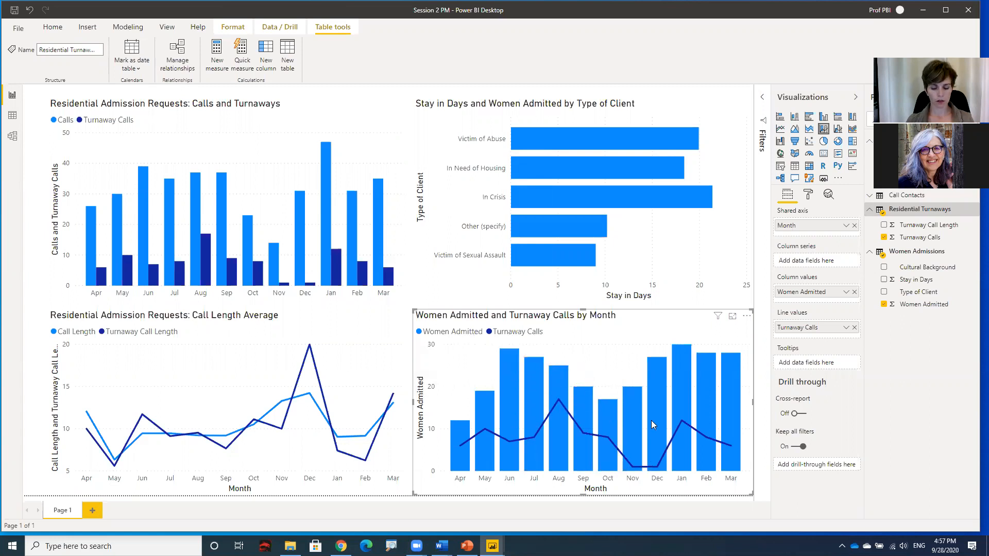
pyautogui.moveTo(655, 401)
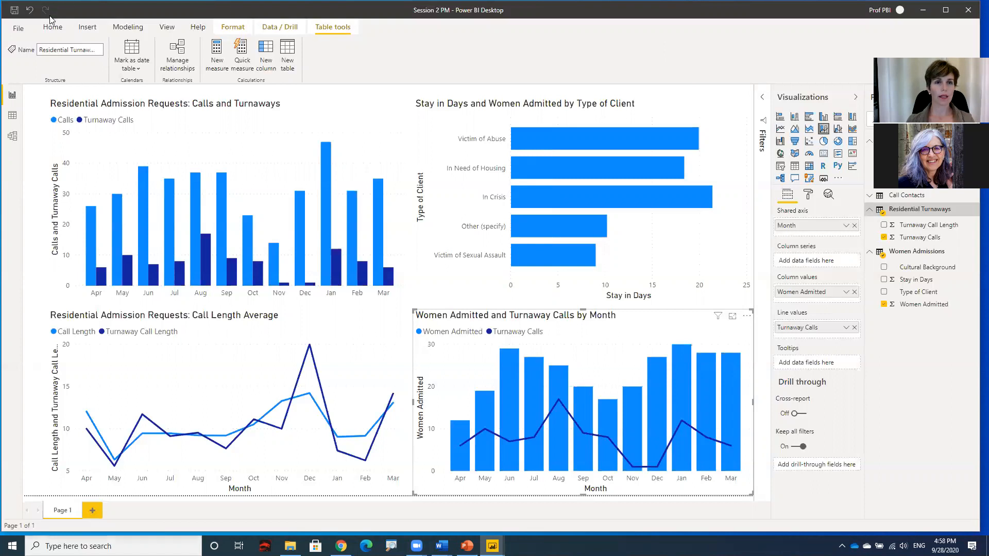
# Try the built-in theme with the purple background, and replace it with the pale lavender and dark blue report theme
pyautogui.click(170, 32)
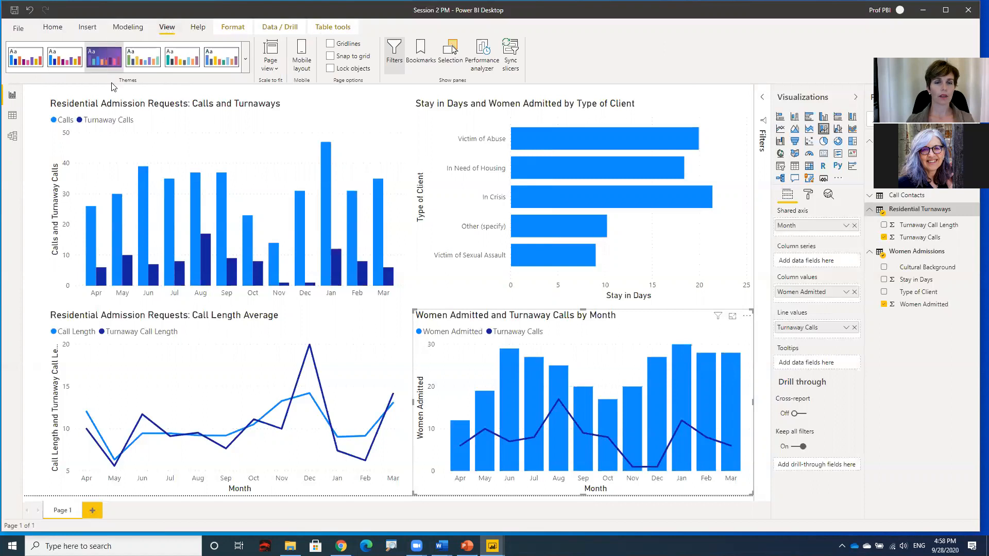
pyautogui.click(245, 58)
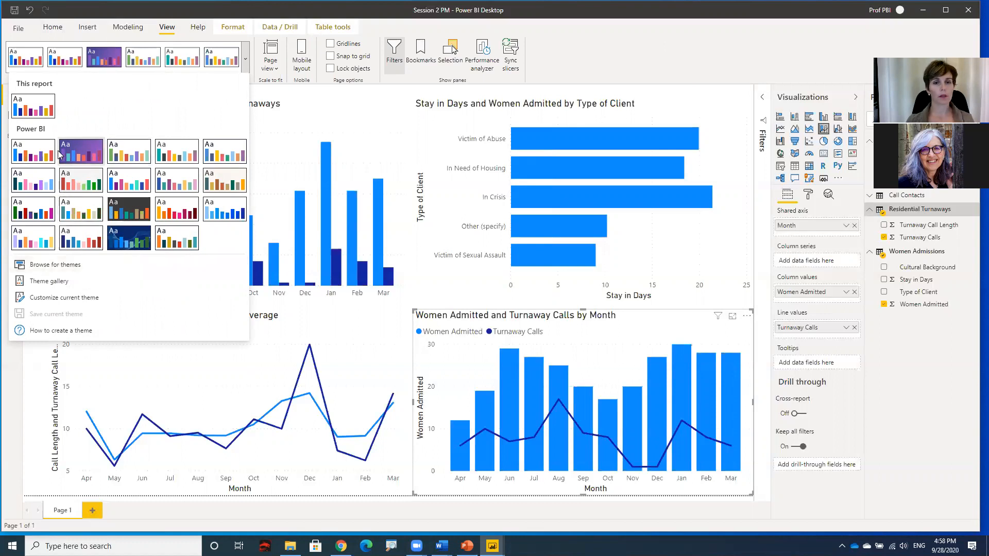
pyautogui.click(71, 153)
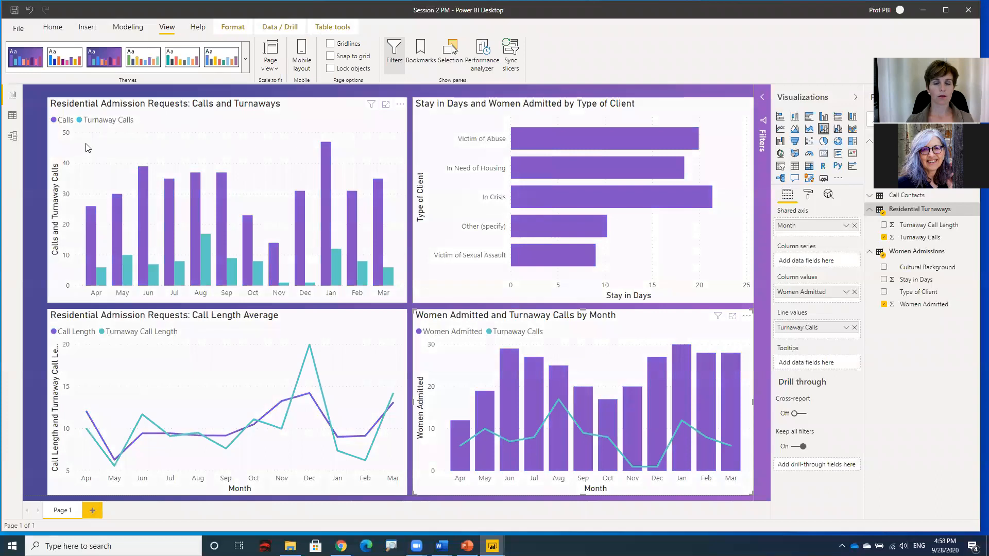
pyautogui.click(245, 59)
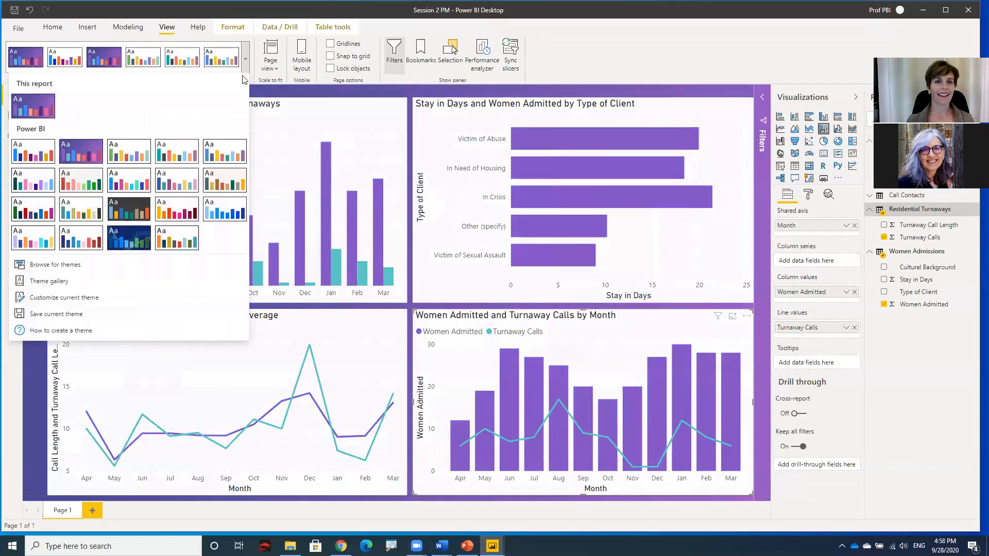
pyautogui.click(40, 239)
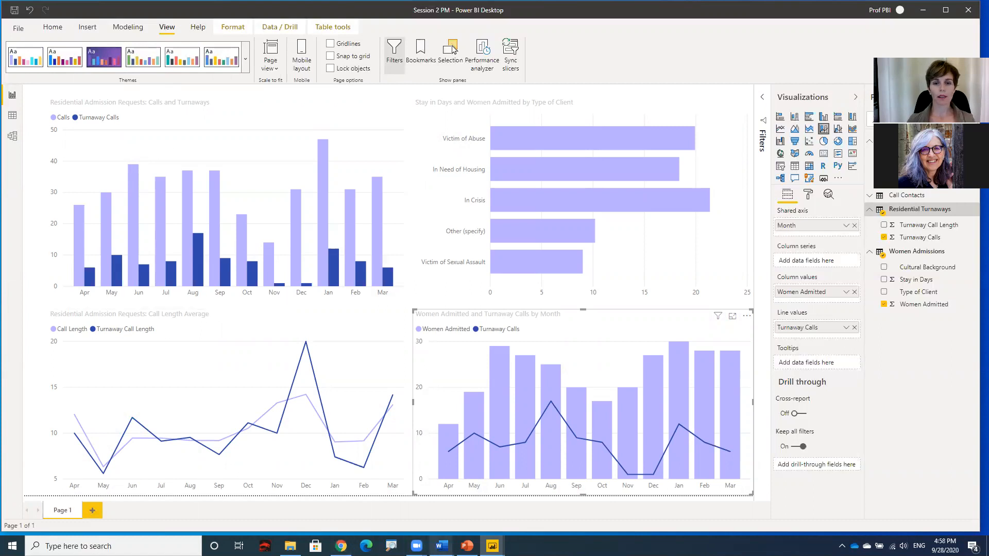
# Switch to the Session 2 handout in Word and highlight the Take Home 2 instruction about adding Children Admitted 2019-2020.csv and creating the chart
pyautogui.moveTo(441, 546)
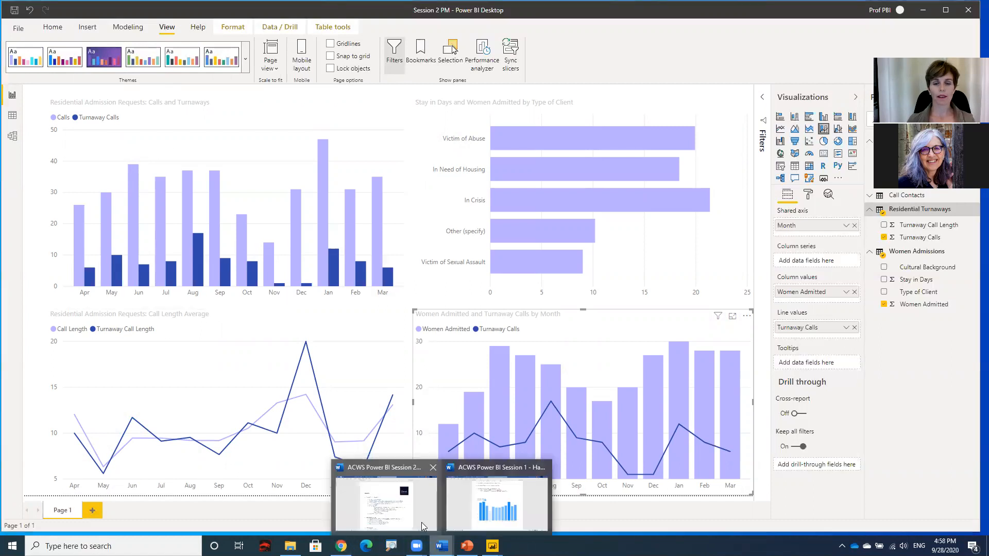
pyautogui.click(421, 523)
pyautogui.scroll(-2, 666, 393)
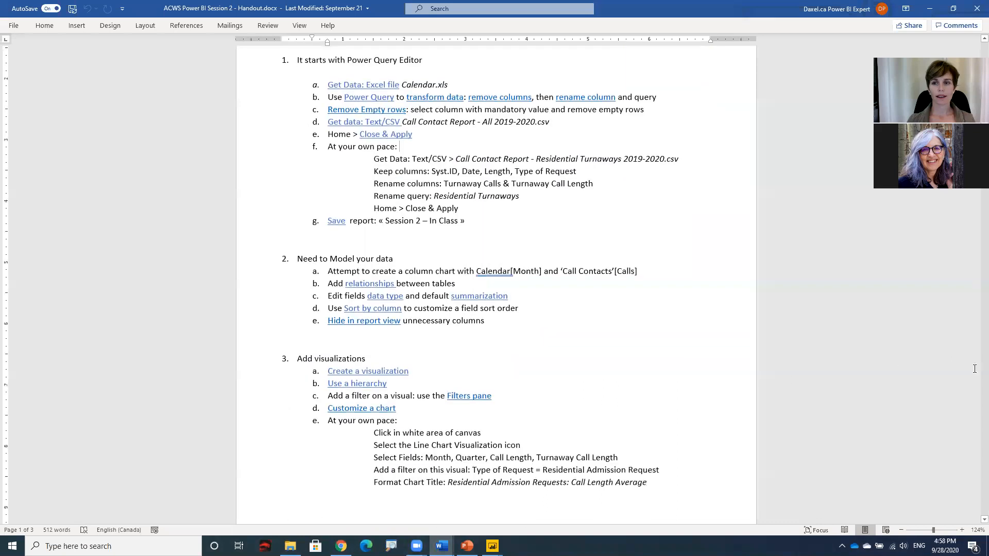
pyautogui.scroll(-15, 975, 377)
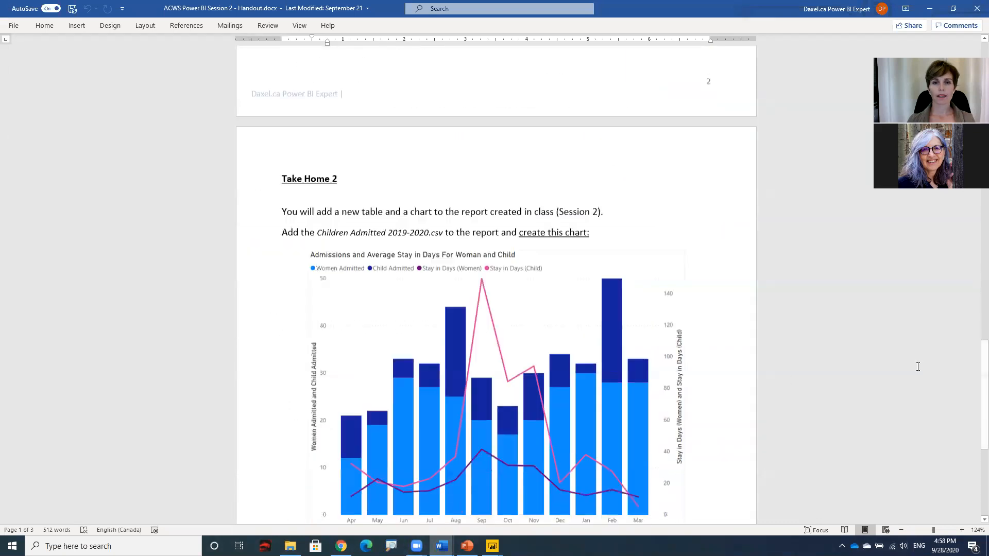
pyautogui.scroll(-1, 912, 367)
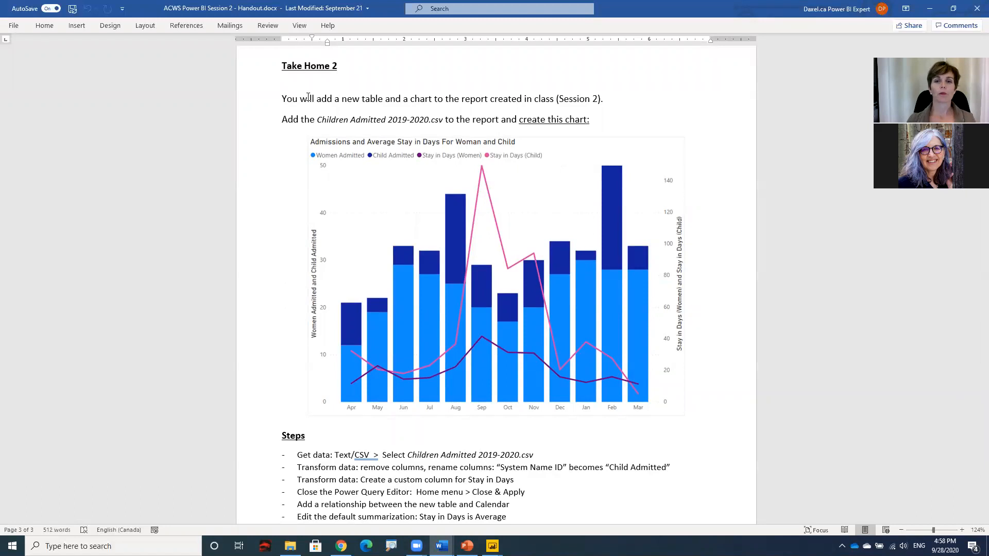
pyautogui.moveTo(280, 121); pyautogui.dragTo(588, 120)
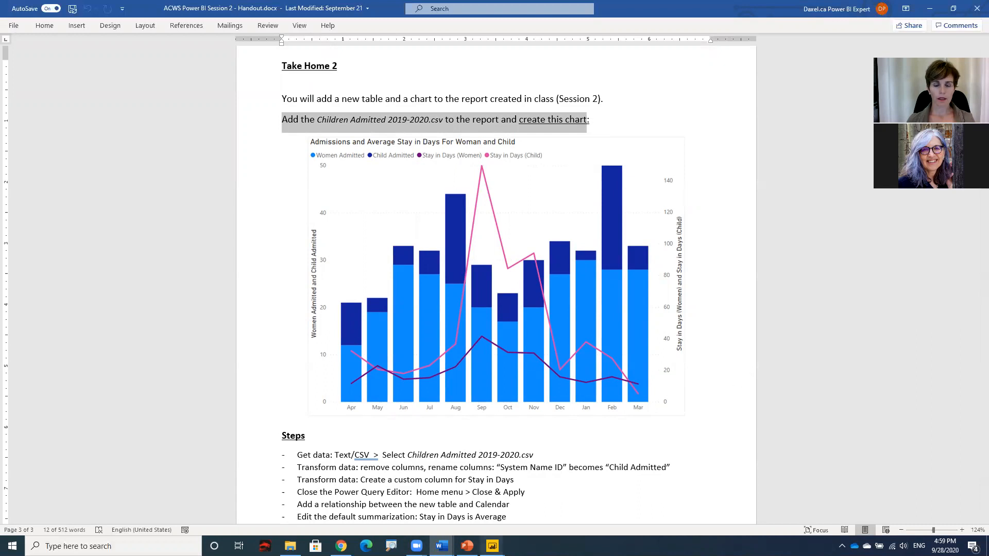
# Switch to the Take Home 2 report in Power BI Desktop and view its finished admissions and average stay chart with nothing selected
pyautogui.moveTo(492, 547)
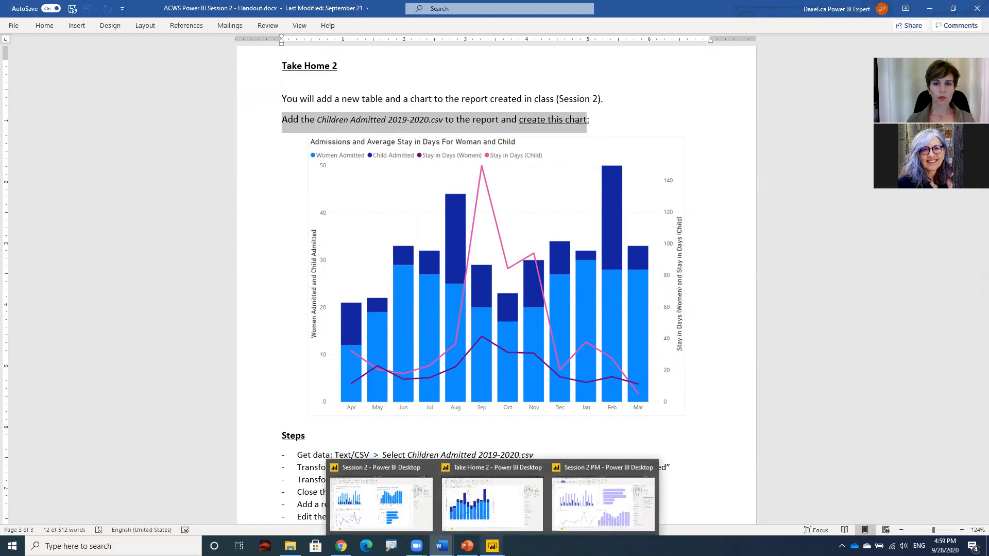
pyautogui.click(507, 524)
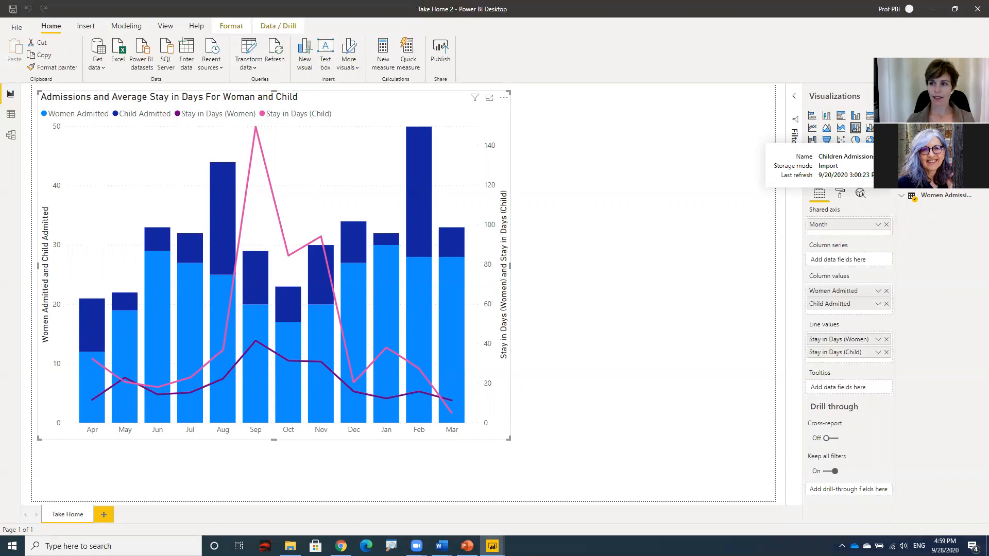
pyautogui.click(643, 125)
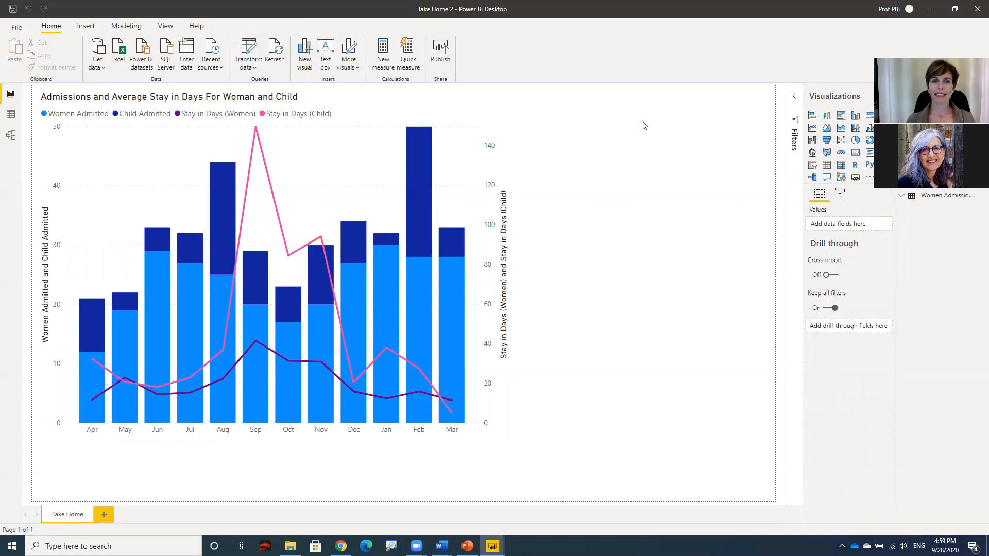